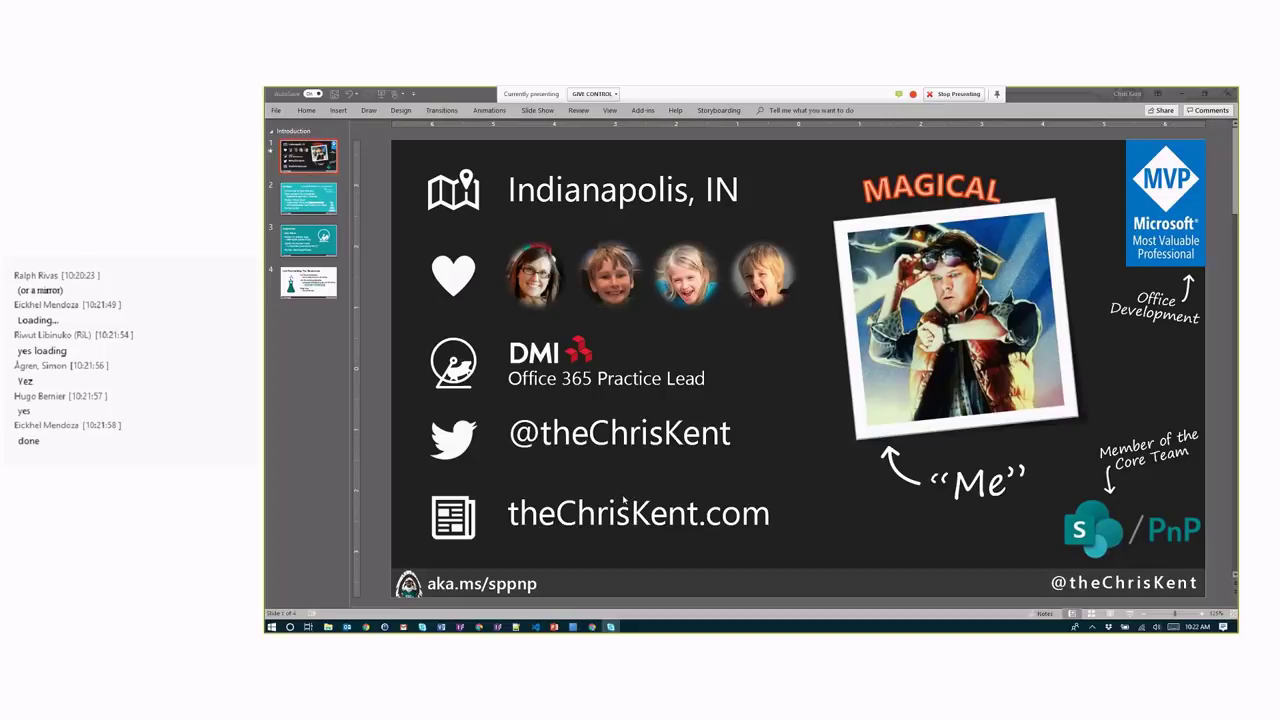
# Step: Switch from the slides to the browser and review the Highlight the current user and Multi-Choice Icons samples on GitHub
pyautogui.click(1178, 94)
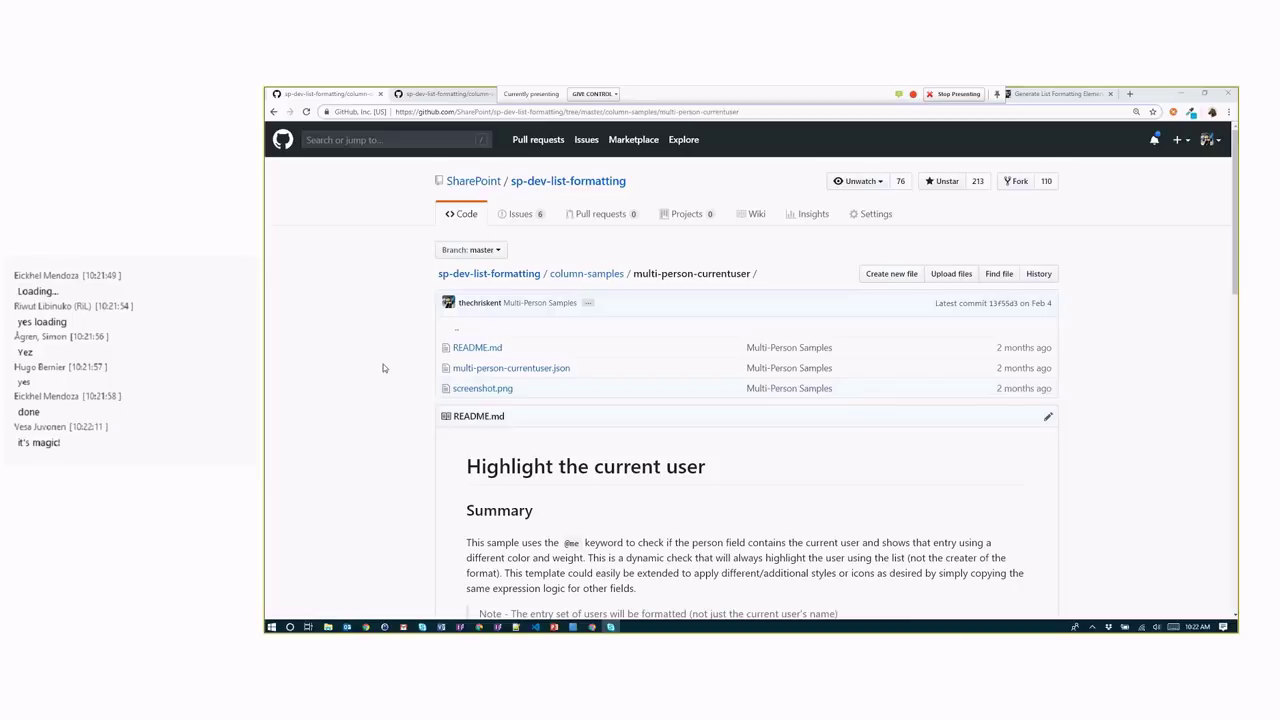
pyautogui.scroll(-4, 385, 366)
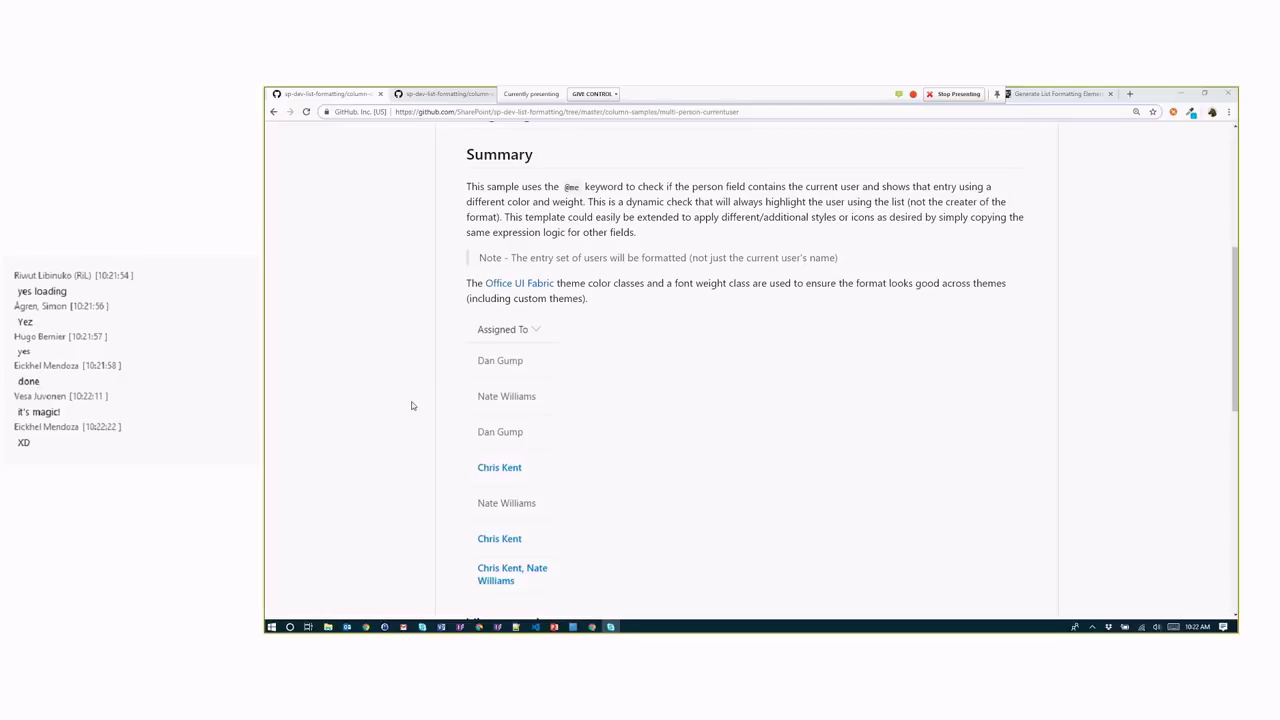
pyautogui.scroll(-1, 430, 440)
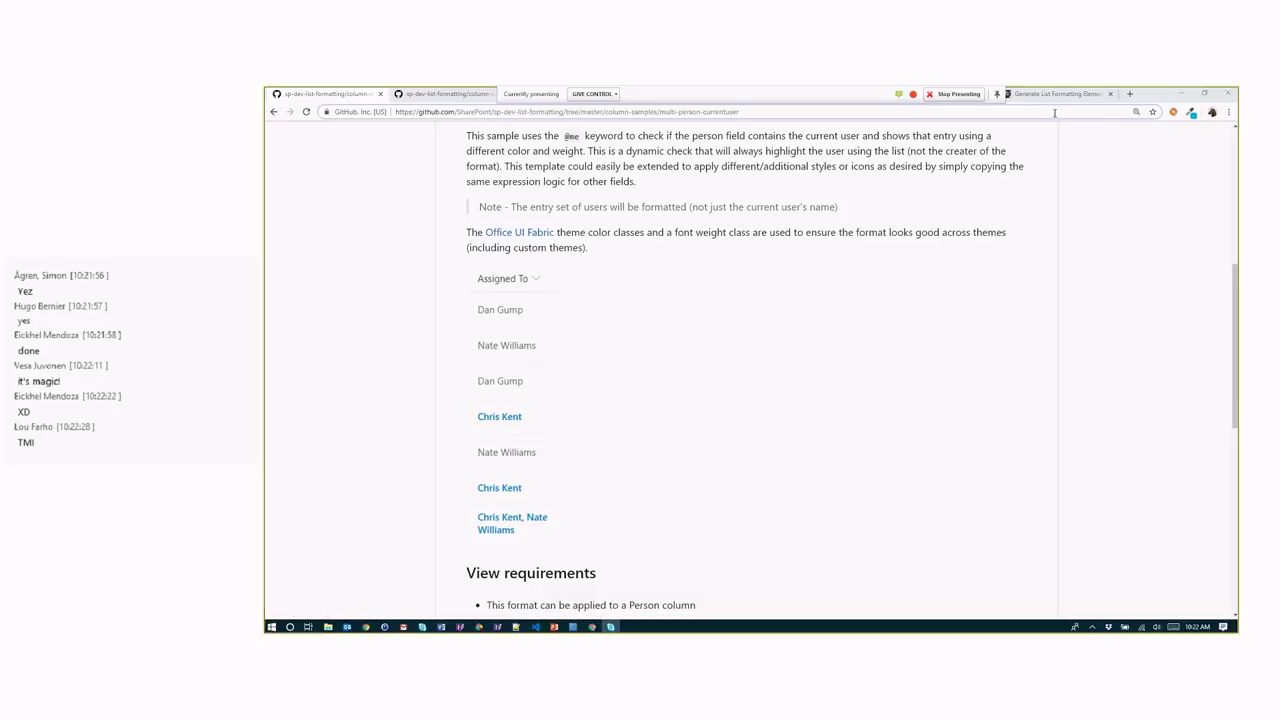
pyautogui.click(415, 94)
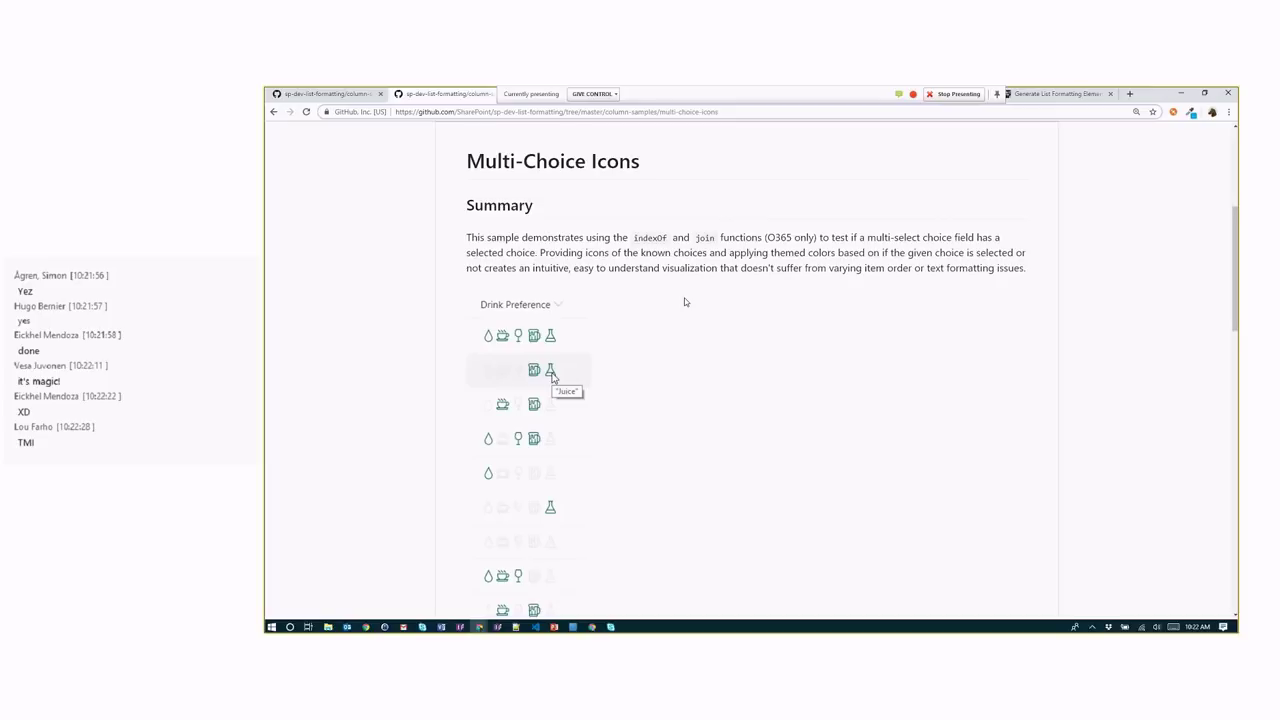
# Step: Restore the browser window from maximized and resize it to fill most of the desktop
pyautogui.doubleClick(1149, 95)
pyautogui.moveTo(1147, 103); pyautogui.dragTo(1130, 118)
pyautogui.moveTo(655, 182); pyautogui.dragTo(266, 182)
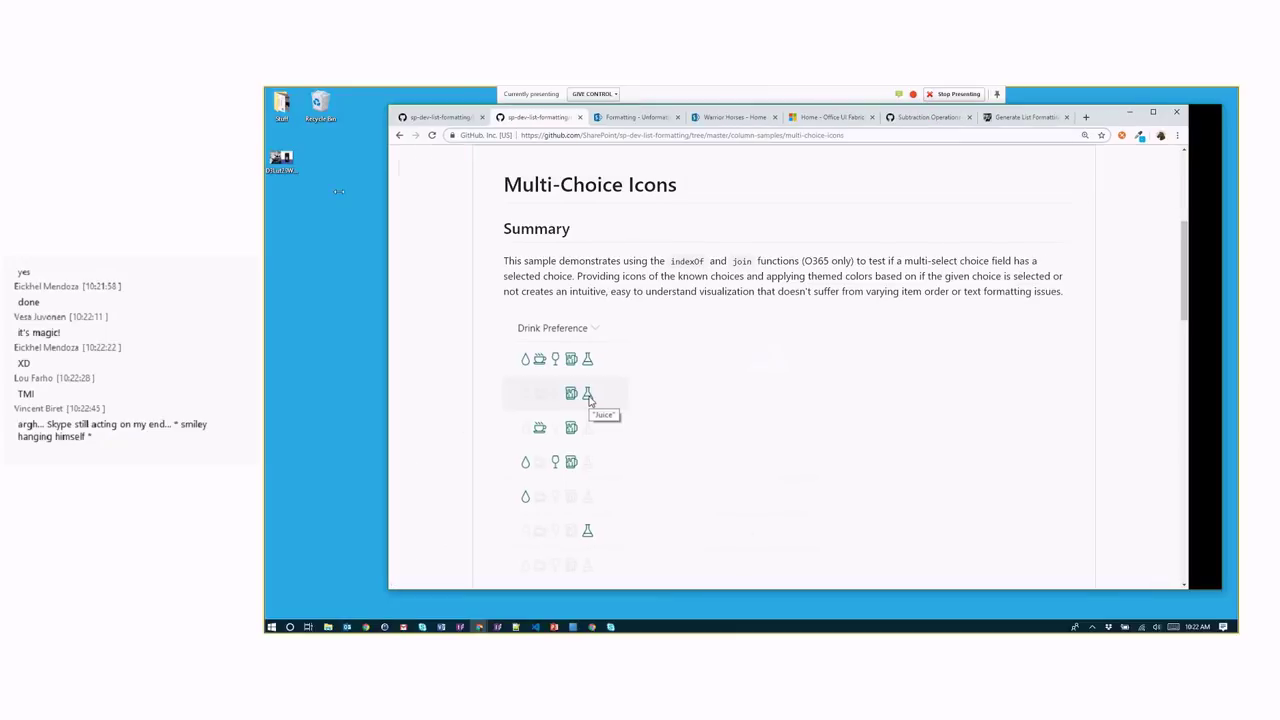
pyautogui.moveTo(603, 586); pyautogui.dragTo(603, 610)
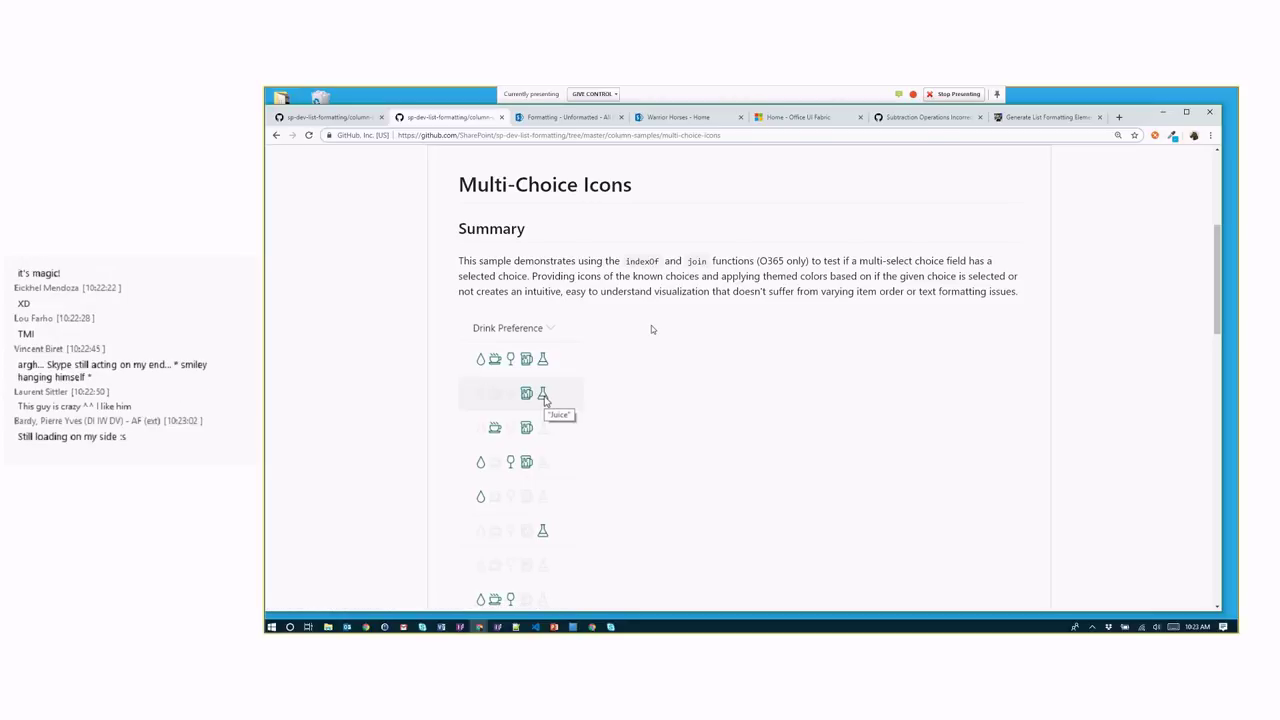
# Step: Open the JSON column formatting for the Letters column of the Unformatted SharePoint list
pyautogui.click(551, 120)
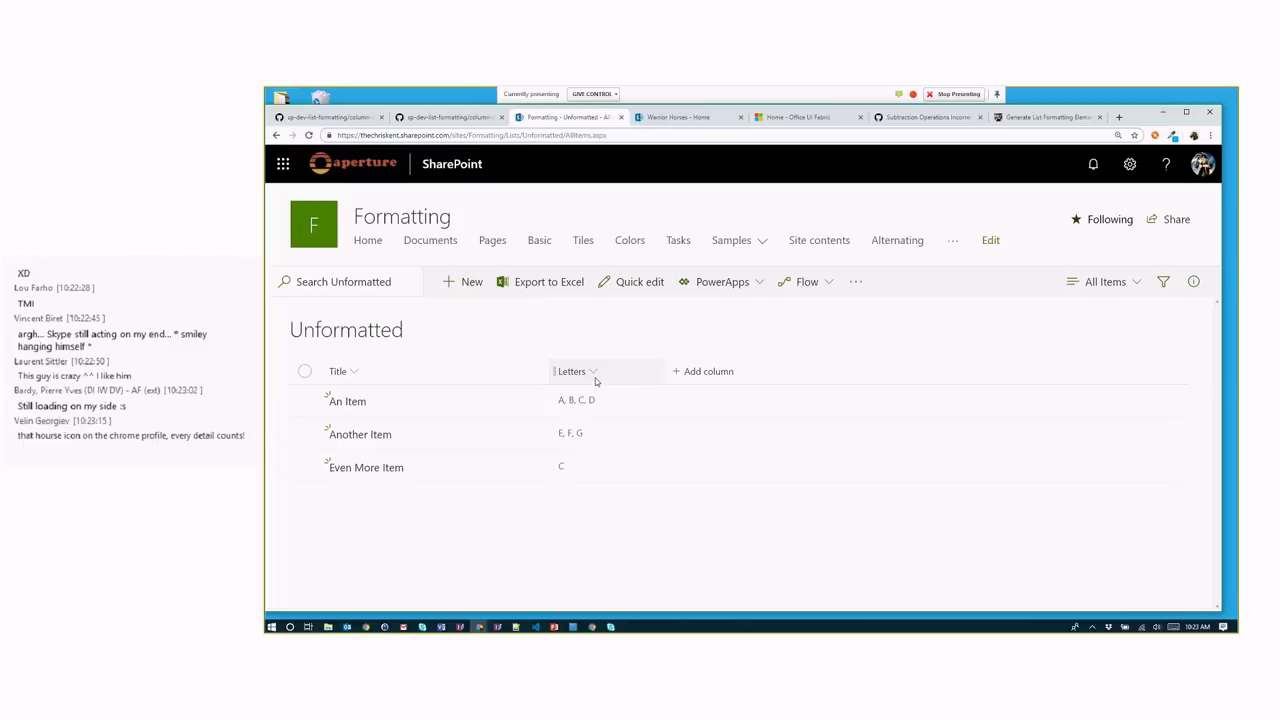
pyautogui.click(594, 376)
pyautogui.moveTo(612, 427)
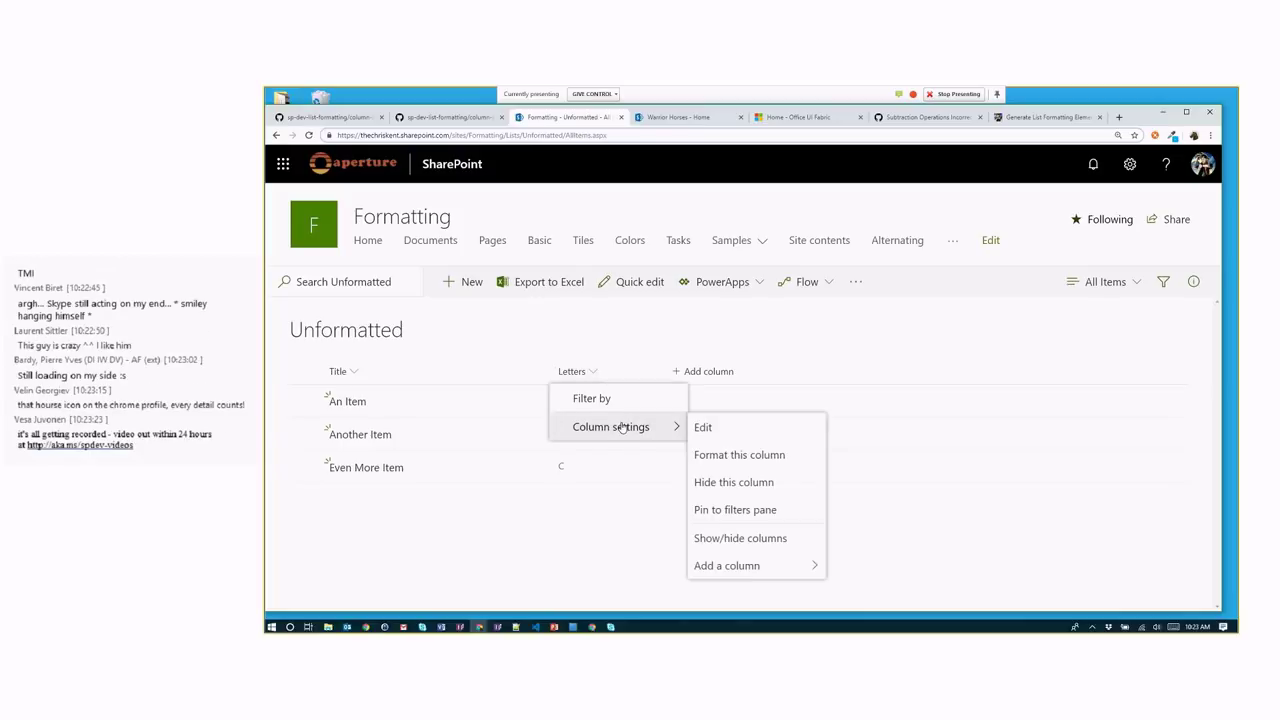
pyautogui.click(741, 456)
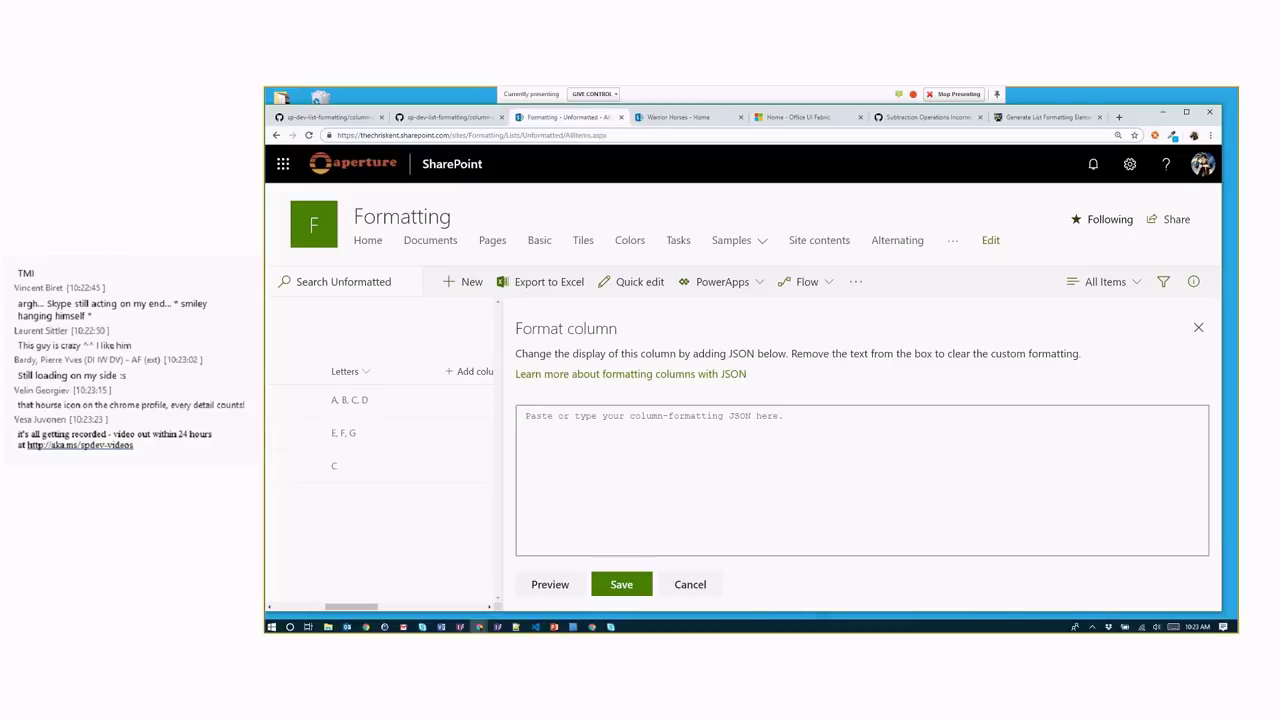
# Step: Paste the prepared column-formatting JSON that shows a themed "A" box into the Letters format and preview it
pyautogui.hotkey('alt', 'Tab')
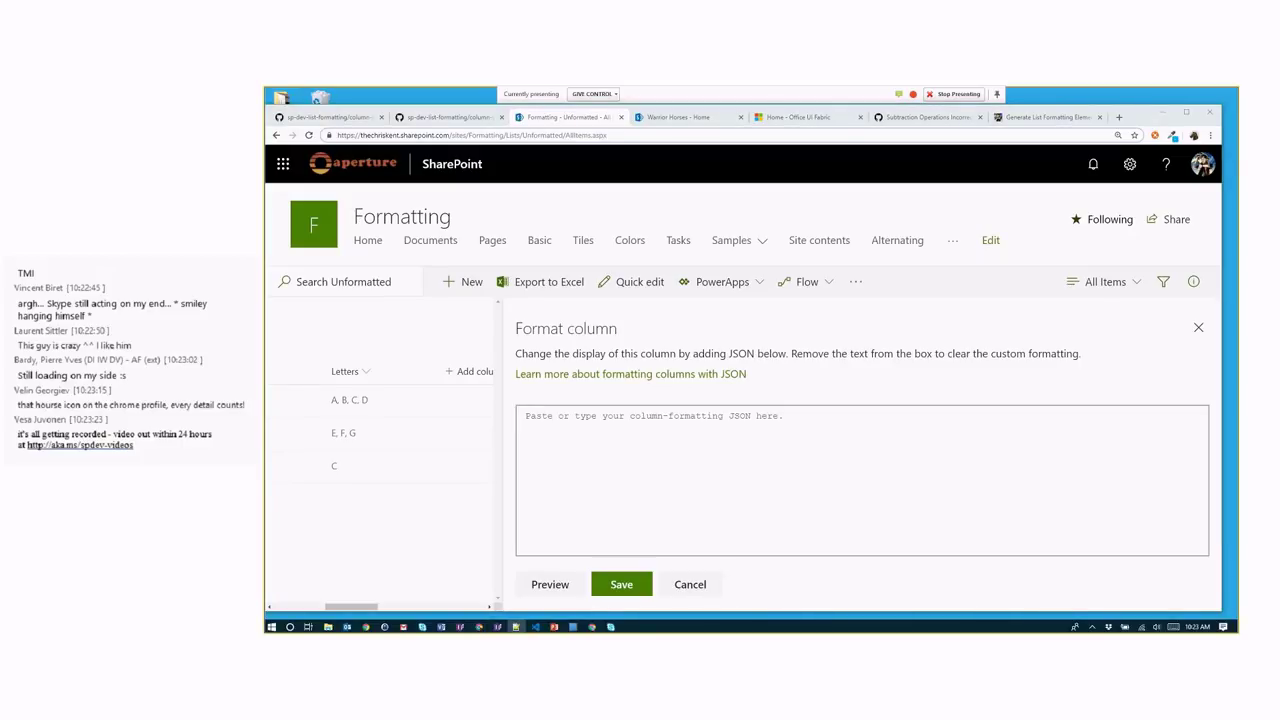
pyautogui.click(650, 427)
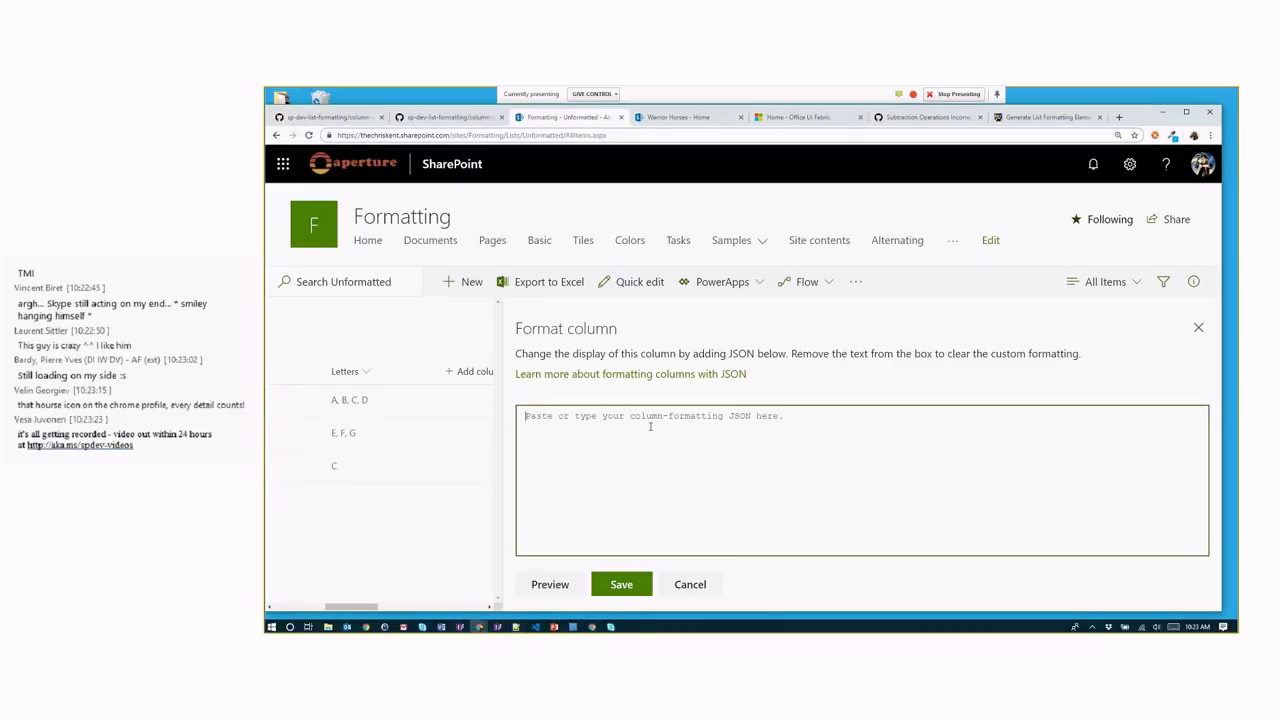
pyautogui.hotkey('ctrl', 'v')
pyautogui.scroll(5, 612, 457)
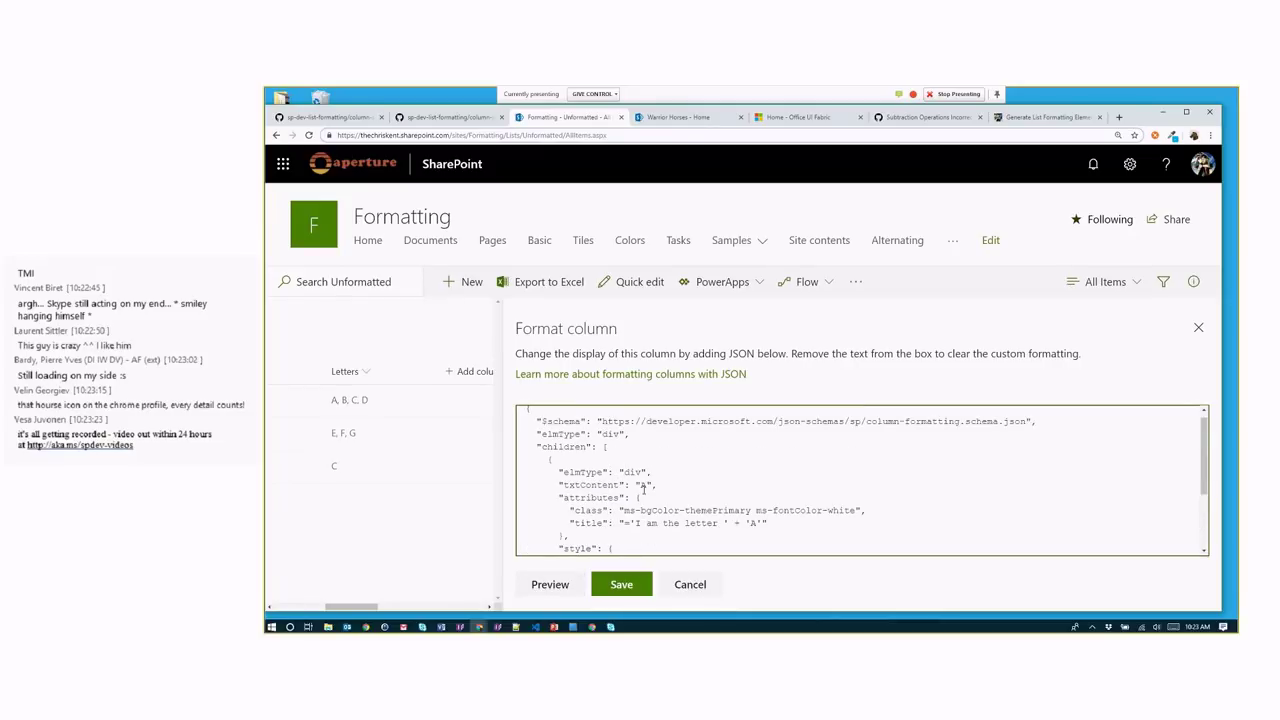
pyautogui.scroll(-5, 633, 497)
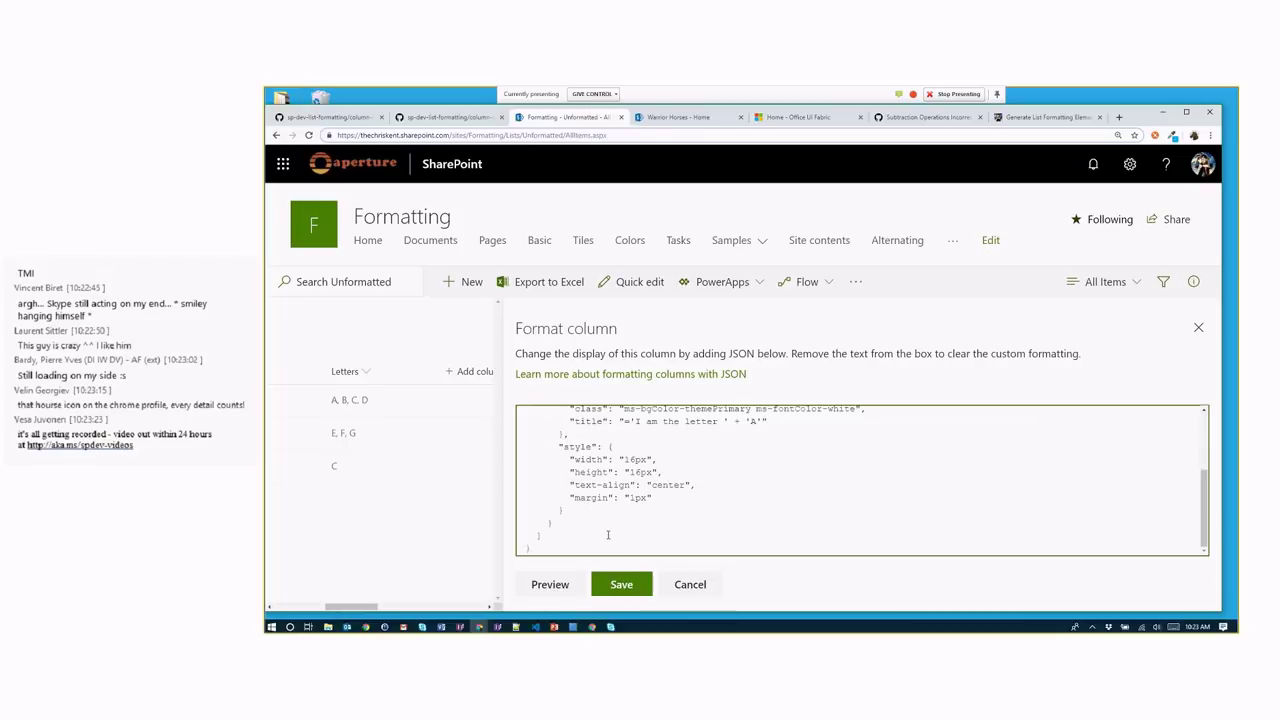
pyautogui.click(558, 586)
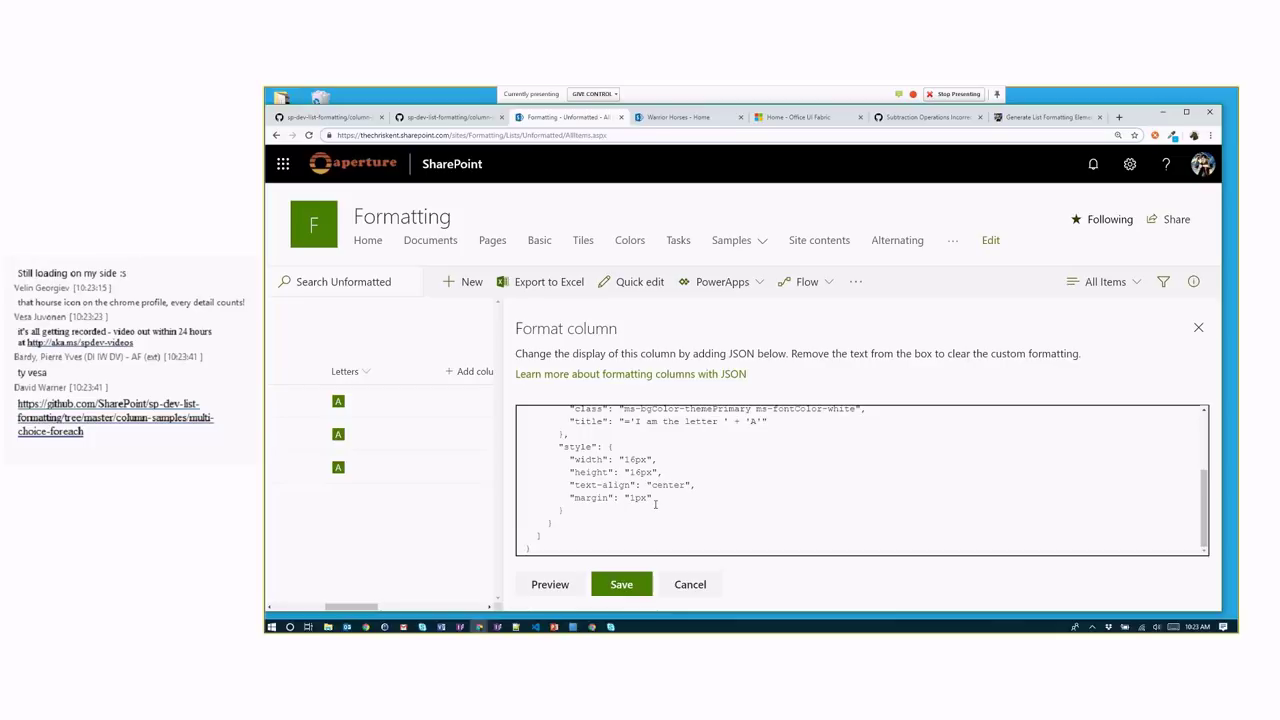
pyautogui.hotkey('alt', 'Tab')
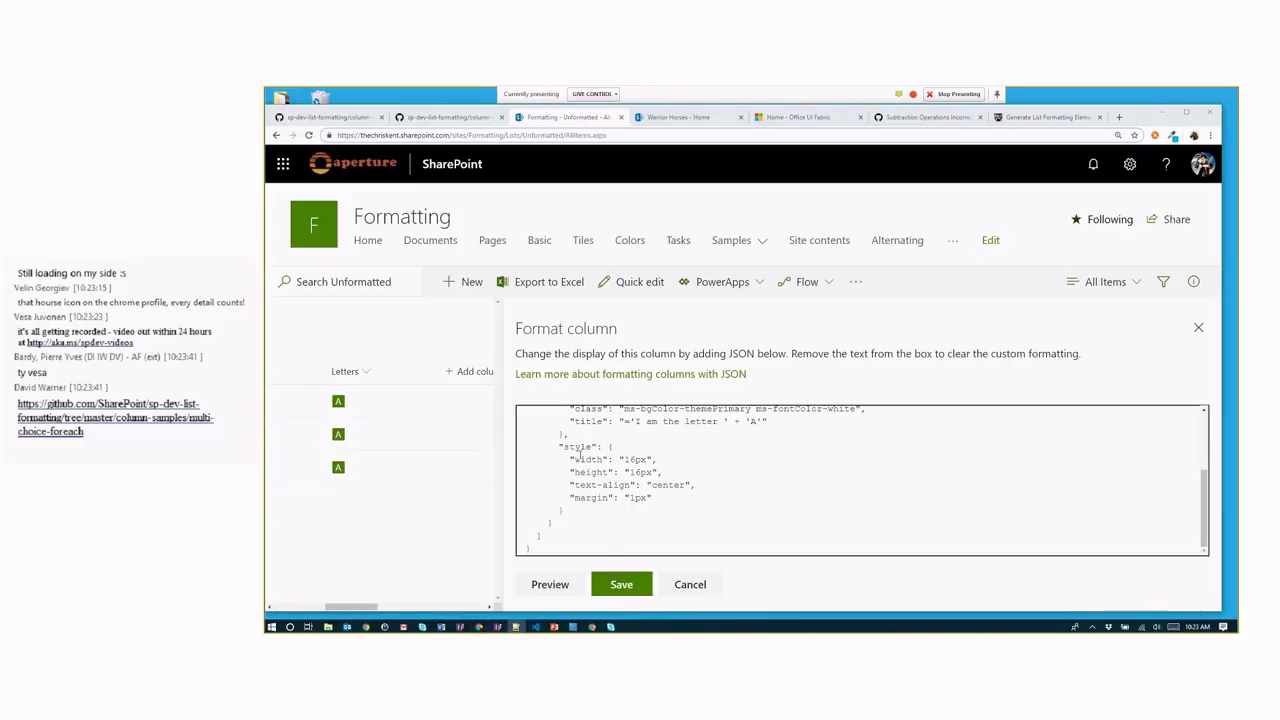
pyautogui.click(584, 474)
pyautogui.scroll(2, 584, 474)
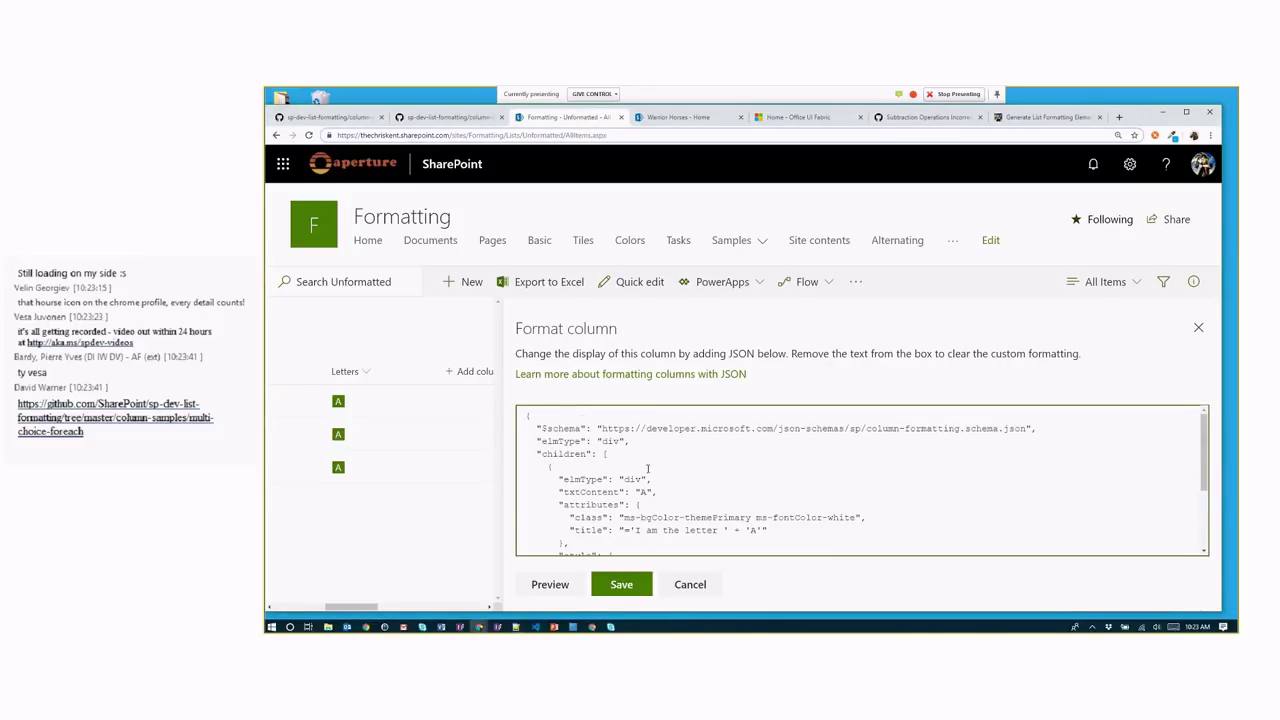
pyautogui.press('Return')
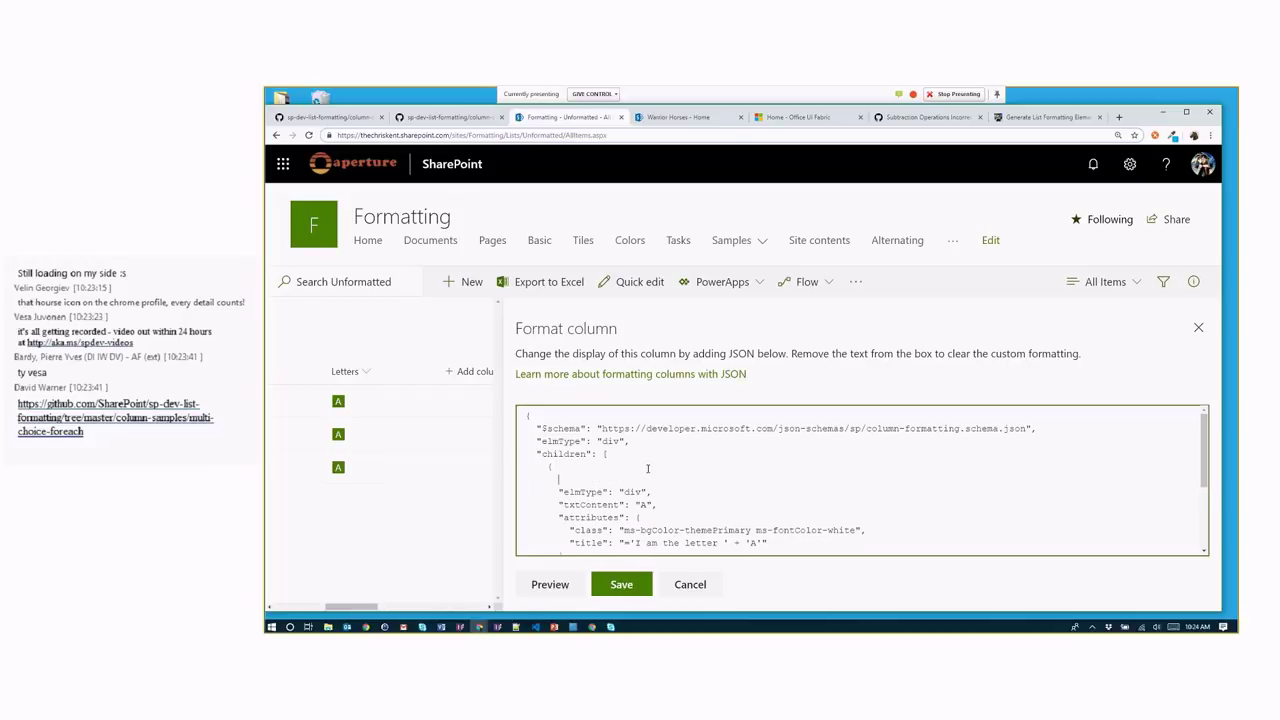
pyautogui.write('"forEach":')
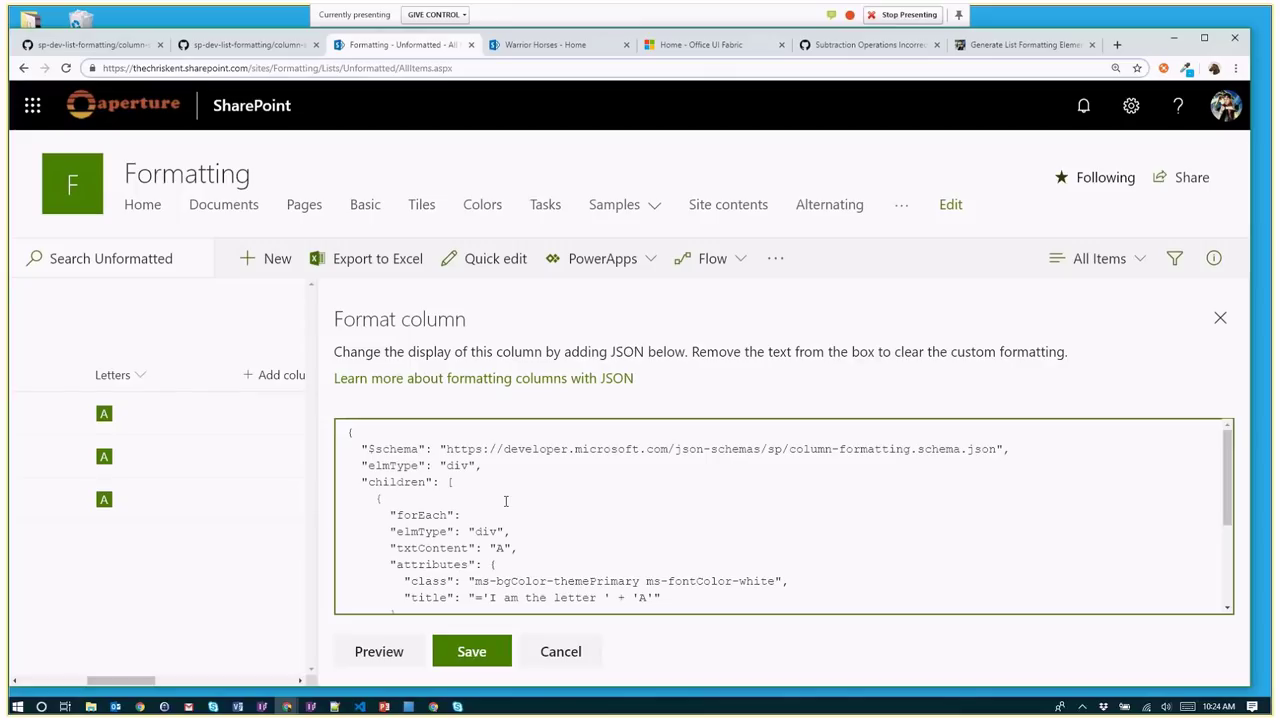
pyautogui.write('"choice')
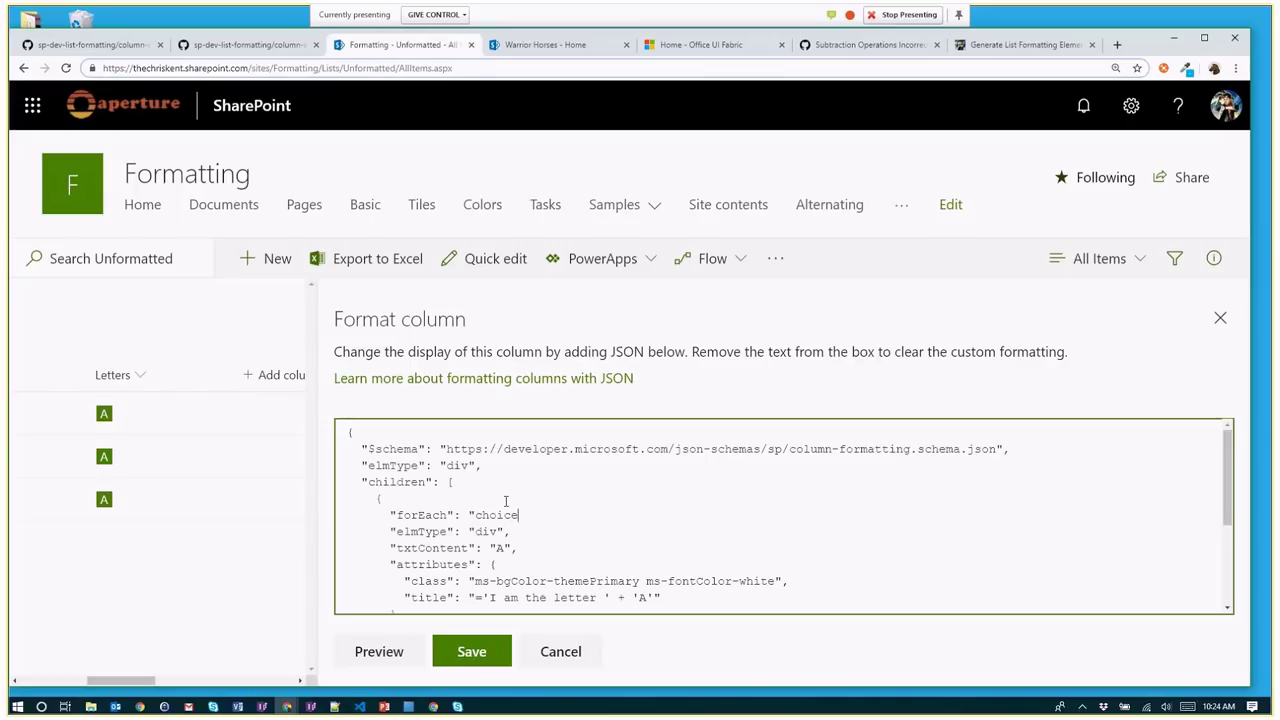
pyautogui.write('It')
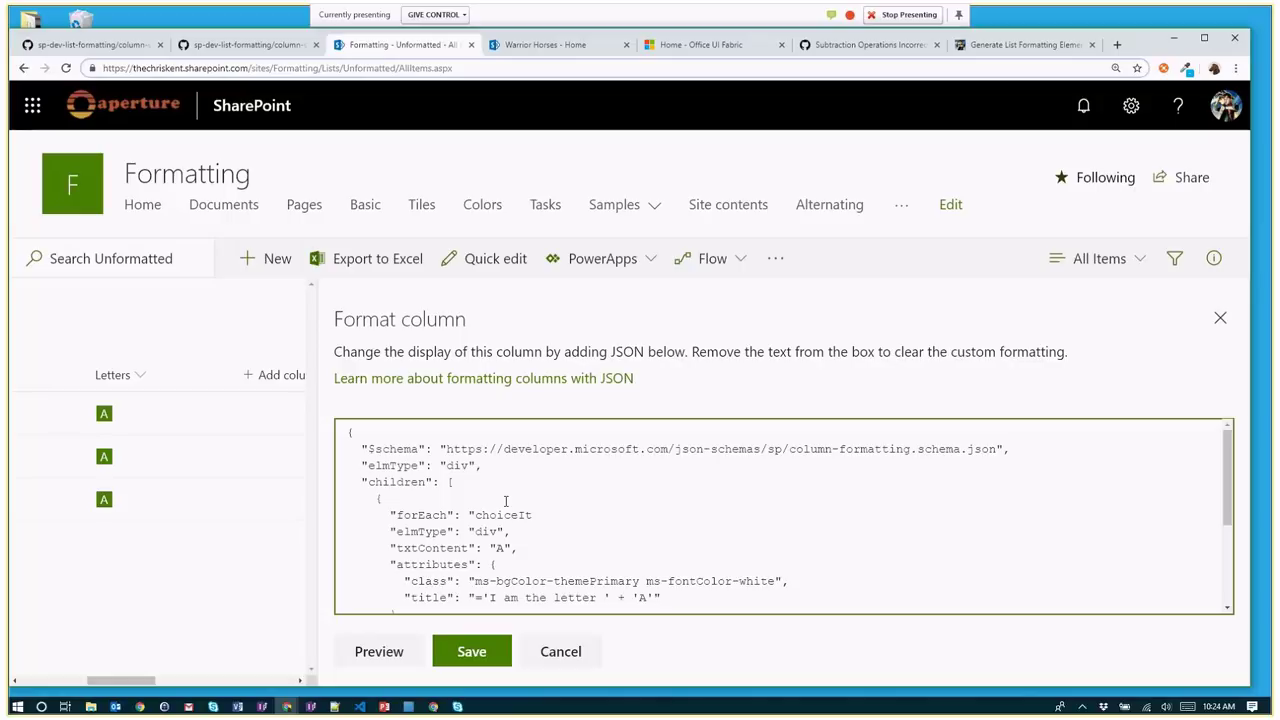
pyautogui.write('erator in @currentField')
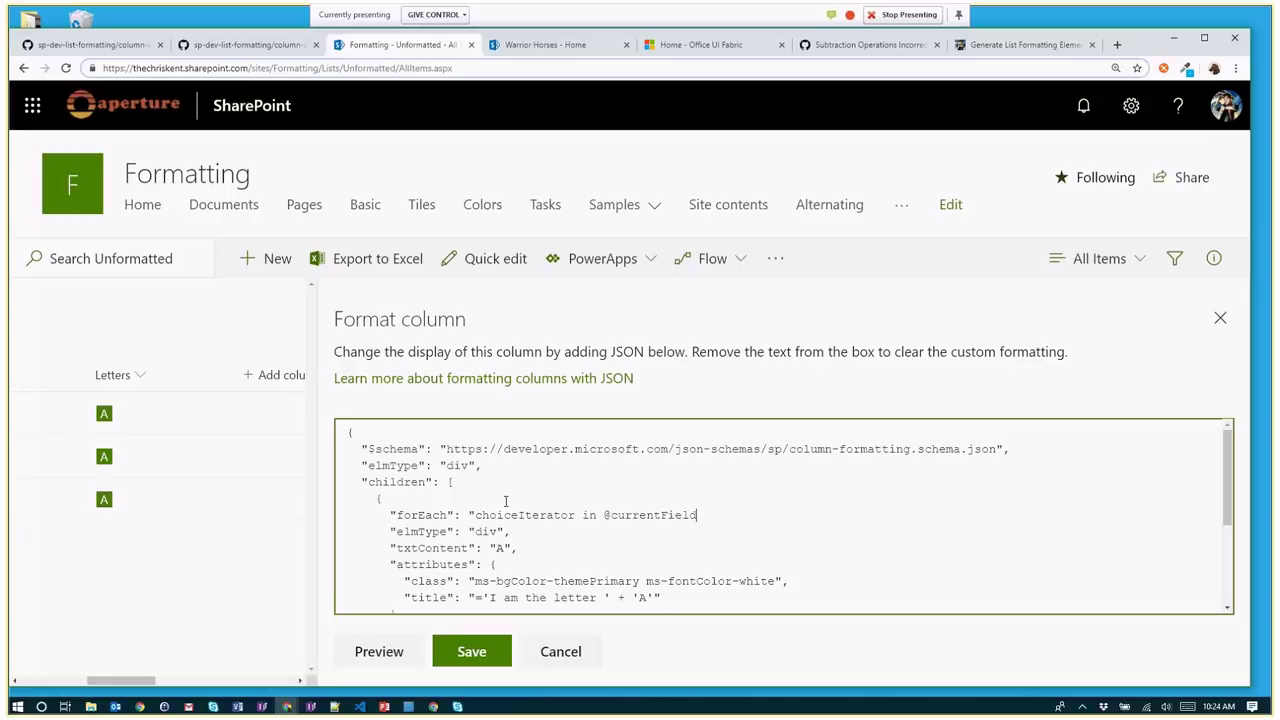
pyautogui.write('"')
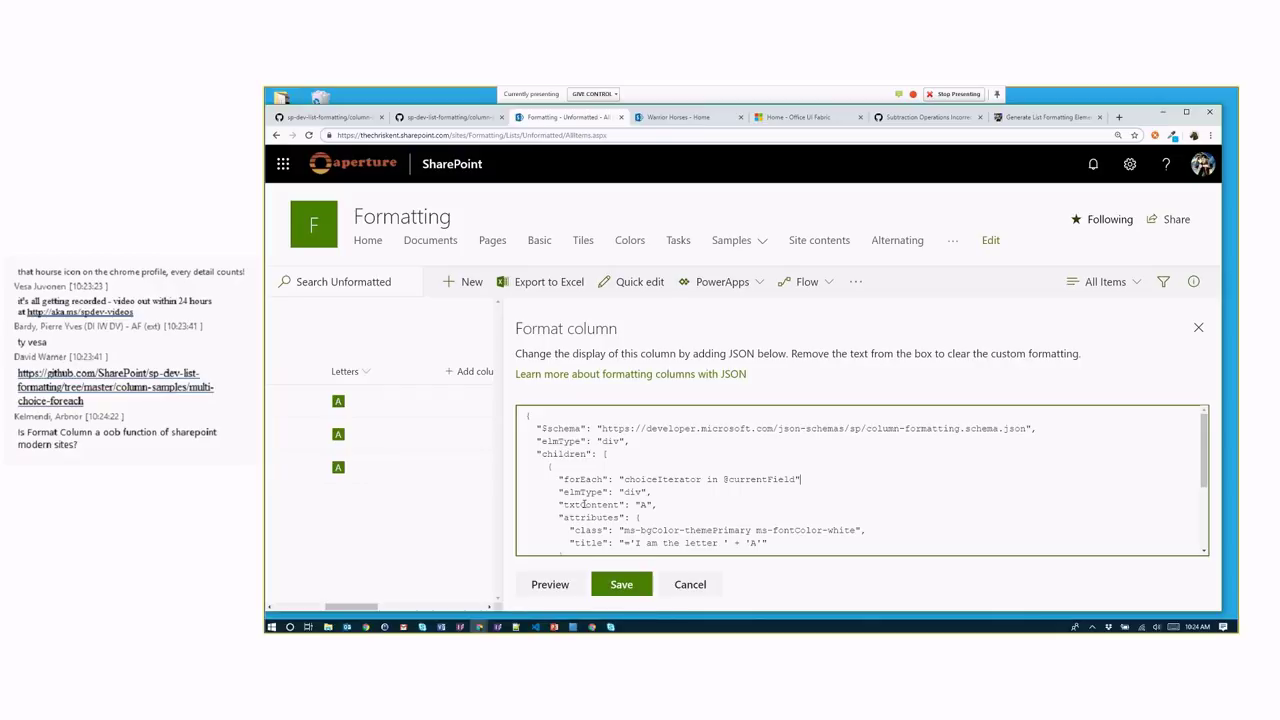
# Step: End the forEach line with a comma to make the JSON valid and preview the Letters format
pyautogui.scroll(-1, 601, 468)
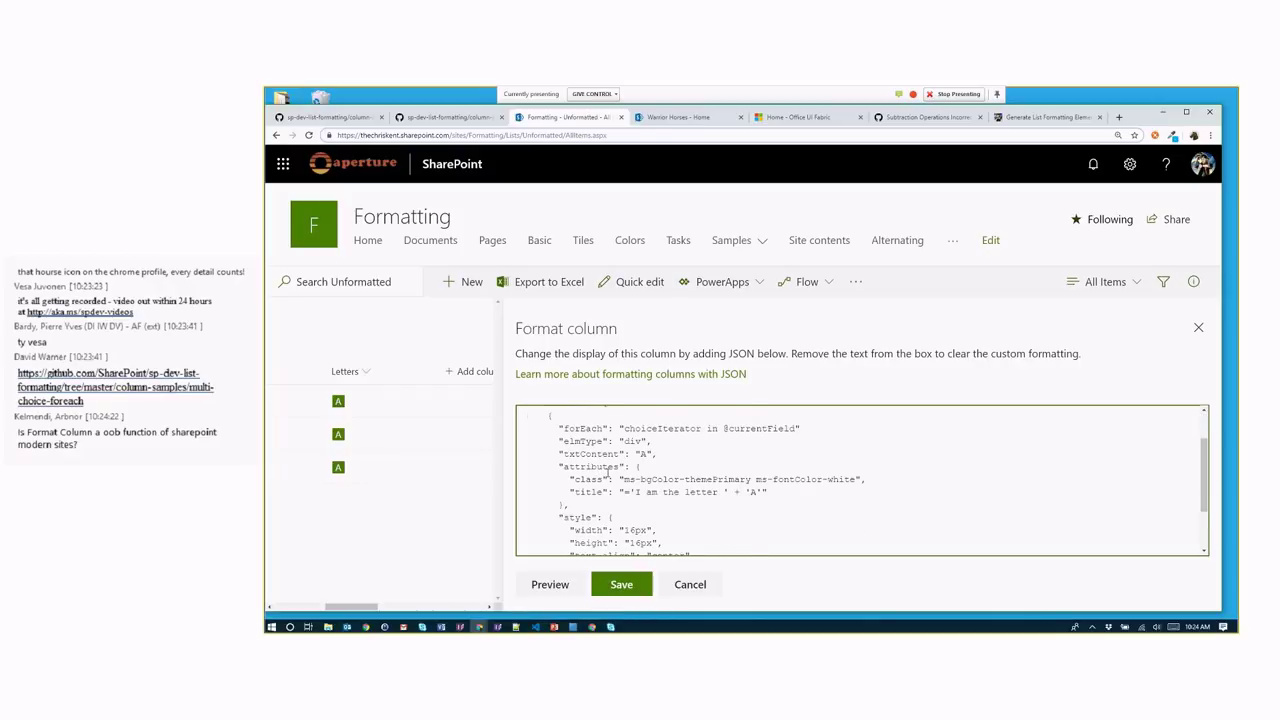
pyautogui.scroll(1, 698, 486)
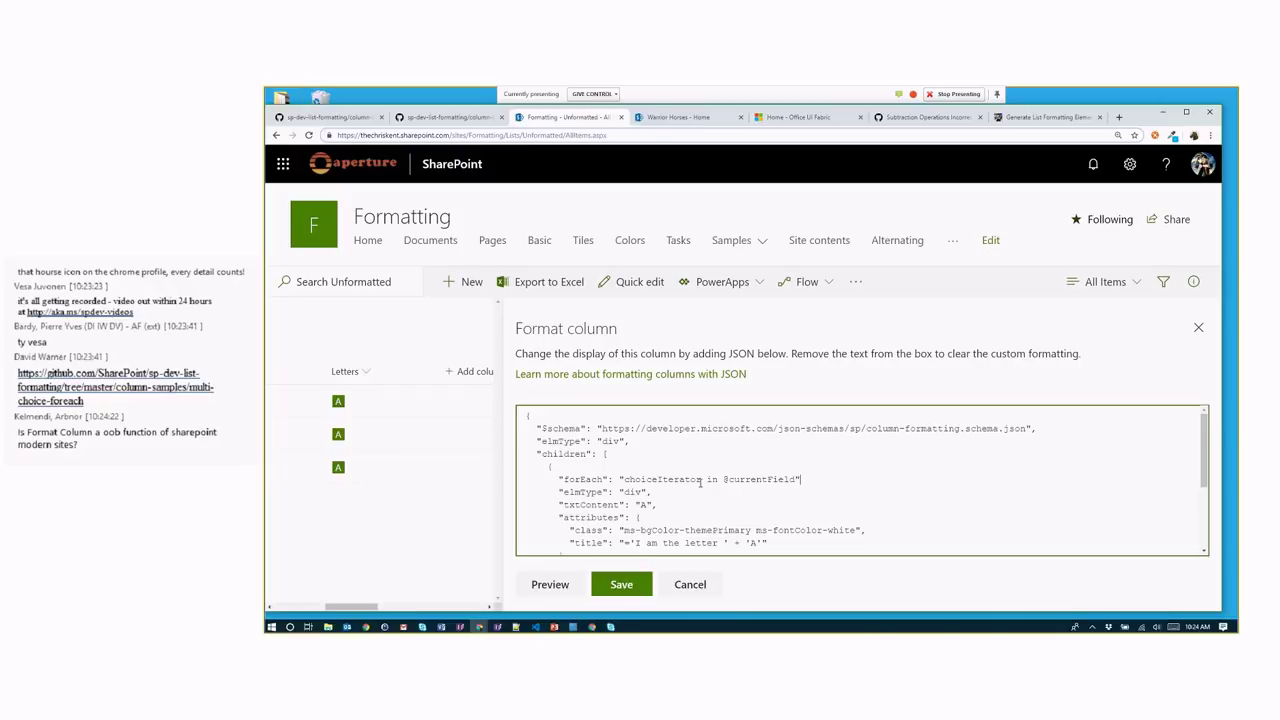
pyautogui.moveTo(700, 479); pyautogui.dragTo(623, 479)
pyautogui.click(623, 479)
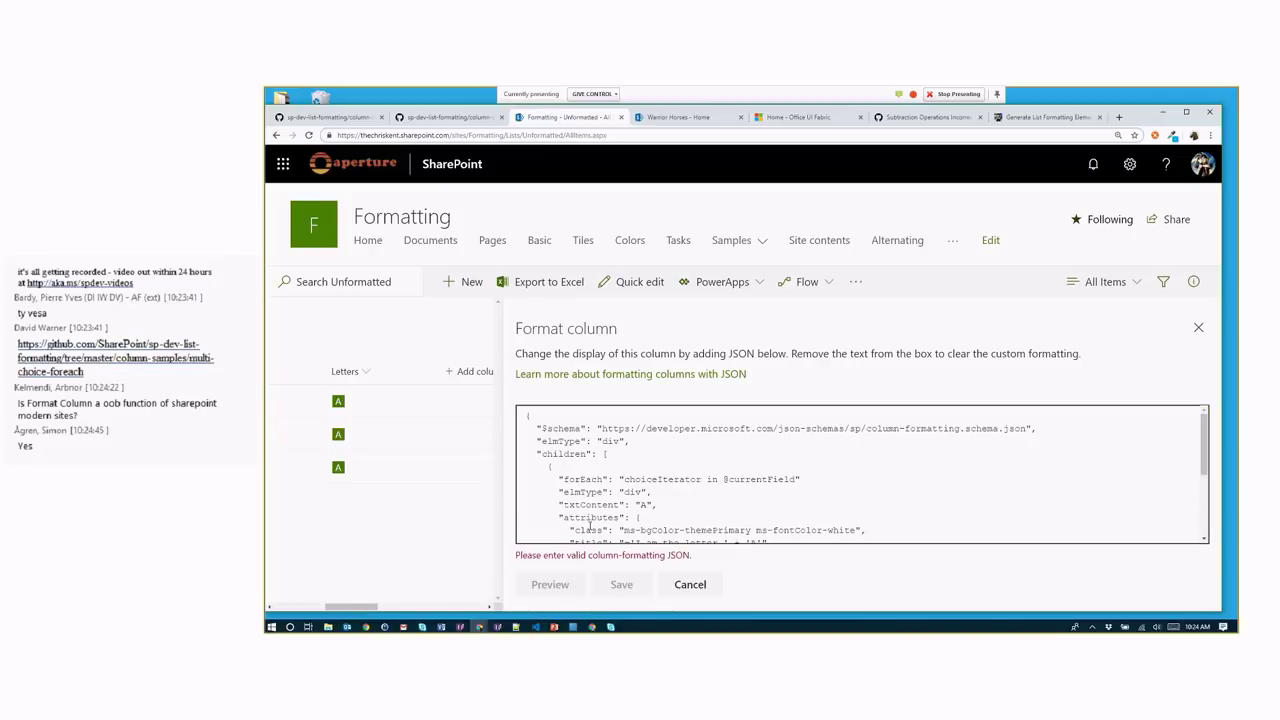
pyautogui.write(',')
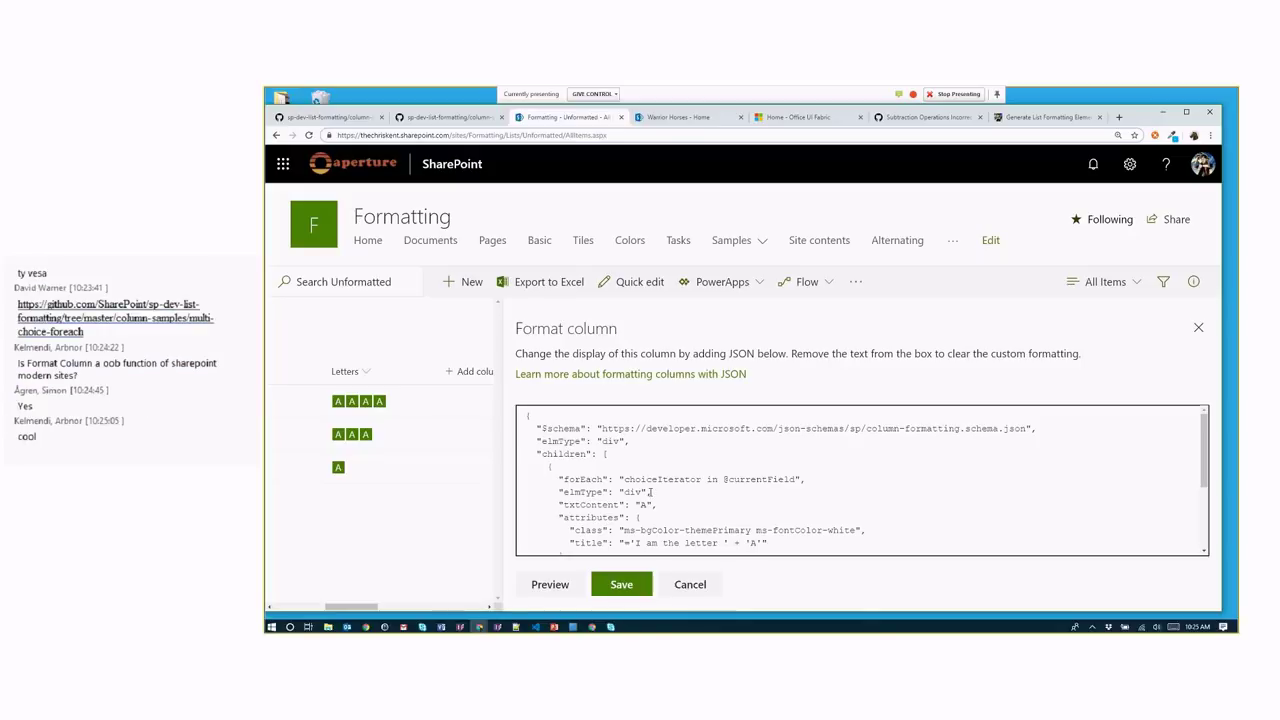
# Step: Replace the fixed "A" in the child div's txtContent with [$choiceIterator]
pyautogui.moveTo(624, 481); pyautogui.dragTo(704, 481)
pyautogui.hotkey('ctrl', 'c')
pyautogui.scroll(-1, 853, 492)
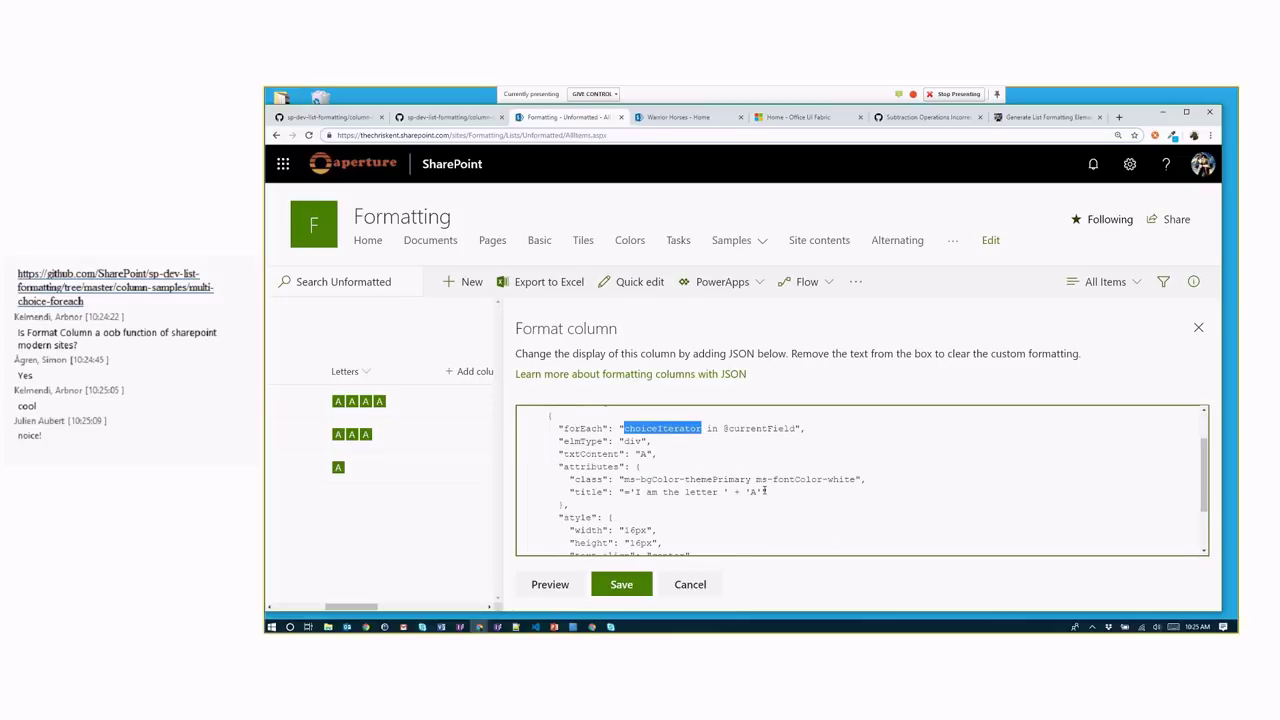
pyautogui.click(648, 456)
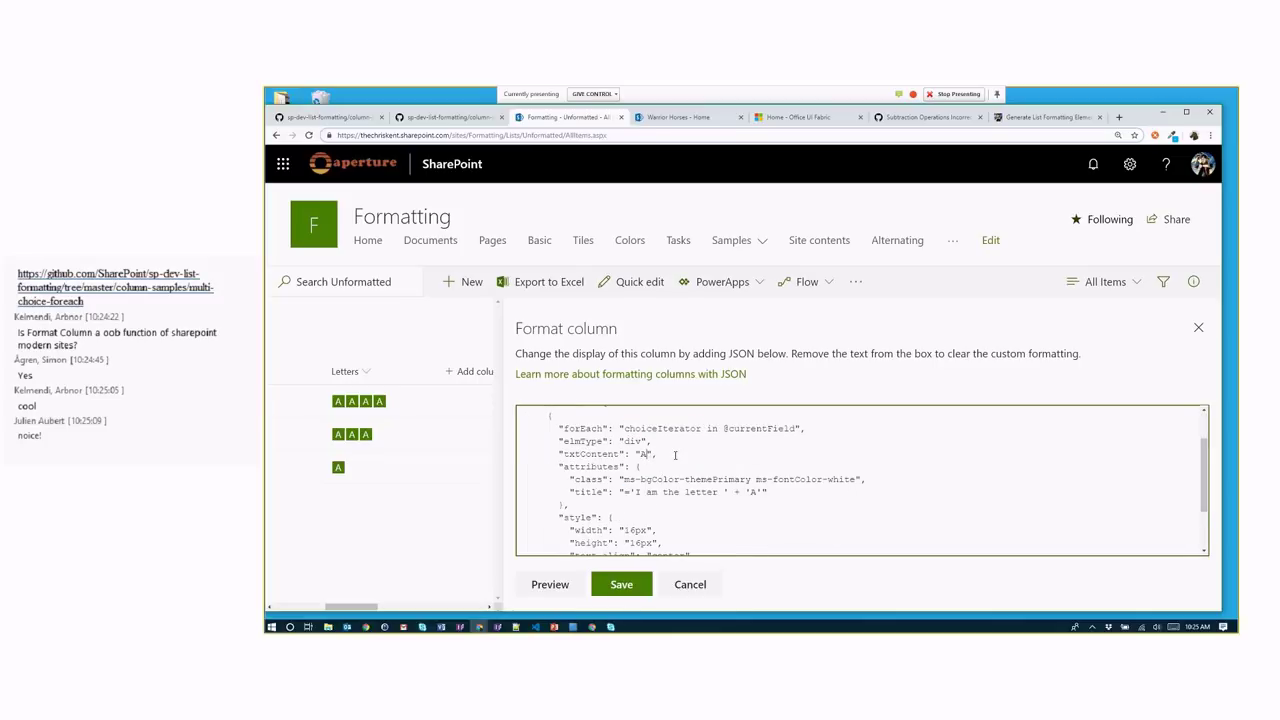
pyautogui.press('BackSpace')
pyautogui.write('[$')
pyautogui.hotkey('ctrl', 'v')
pyautogui.write(']')
# Step: Replace the fixed 'A' in the title expression with [$choiceIterator] and preview the Letters format
pyautogui.press('BackSpace')
pyautogui.press('BackSpace')
pyautogui.press('BackSpace')
pyautogui.write('[$')
pyautogui.hotkey('ctrl', 'v')
pyautogui.write(']')
pyautogui.click(568, 590)
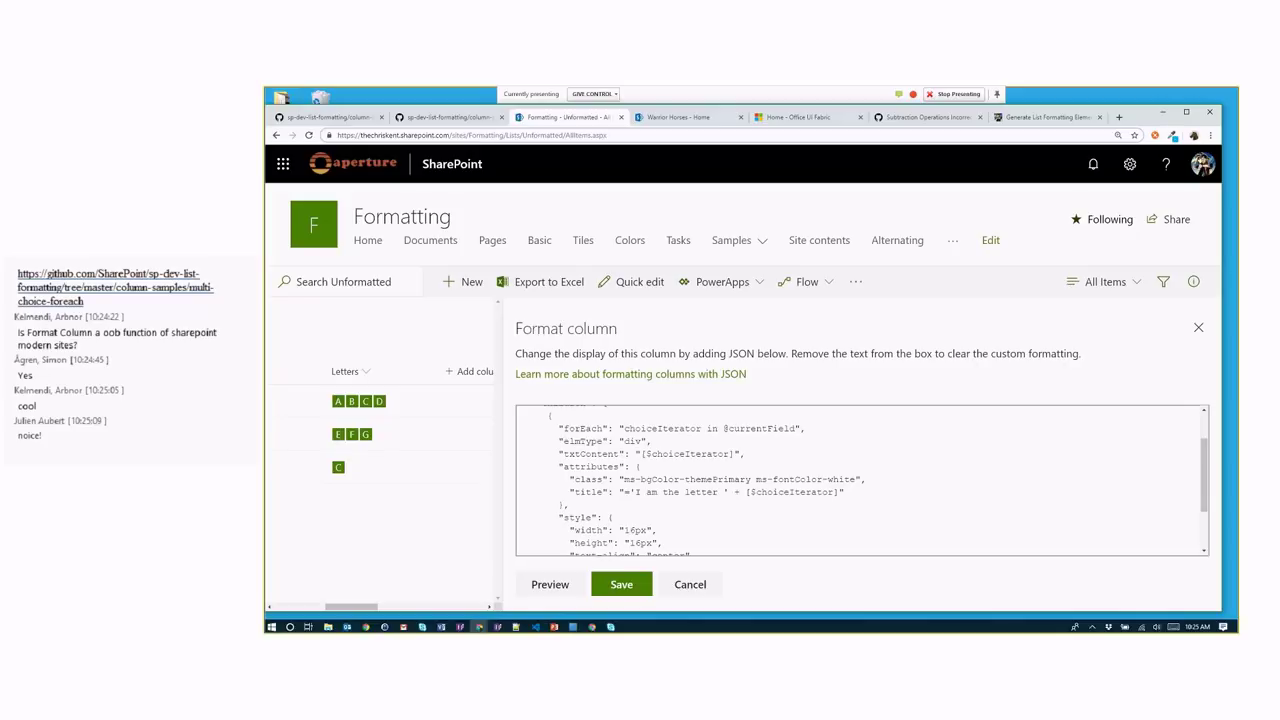
# Step: Turn the child div's class value into an expression by starting it with ='ms-bgColor-' + ahead of the themePrimary part
pyautogui.scroll(-1, 629, 491)
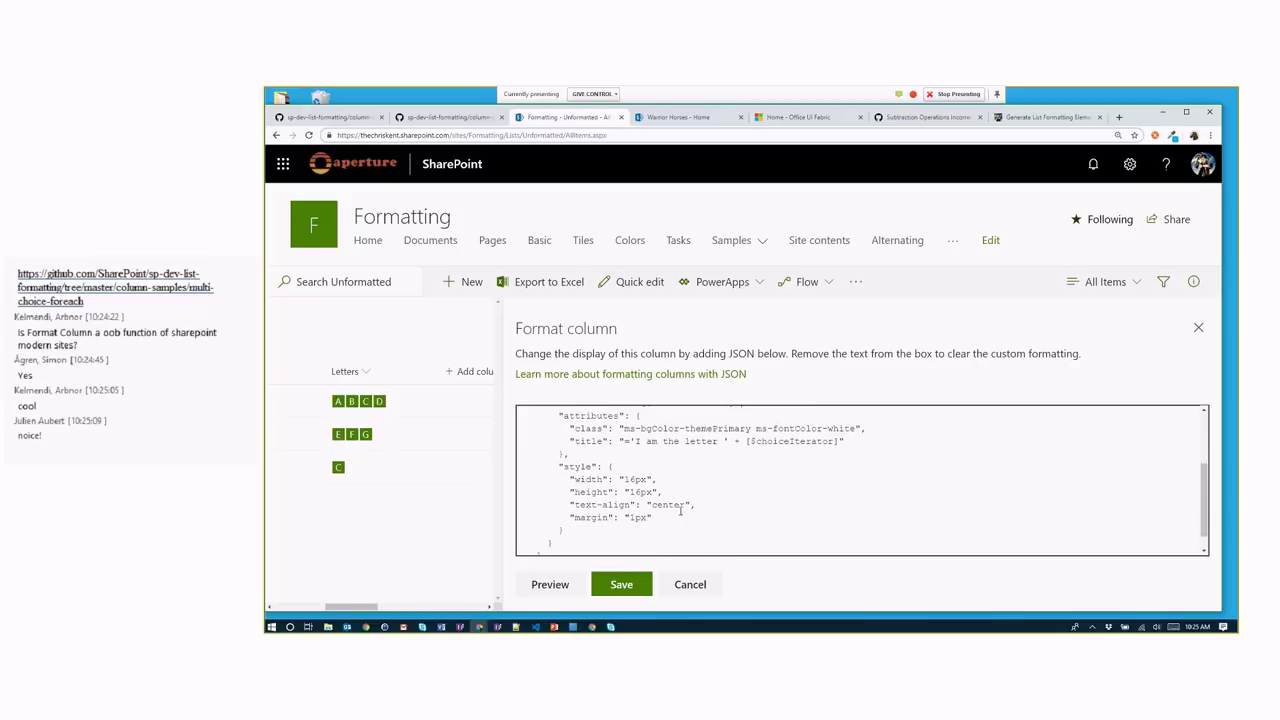
pyautogui.scroll(1, 672, 503)
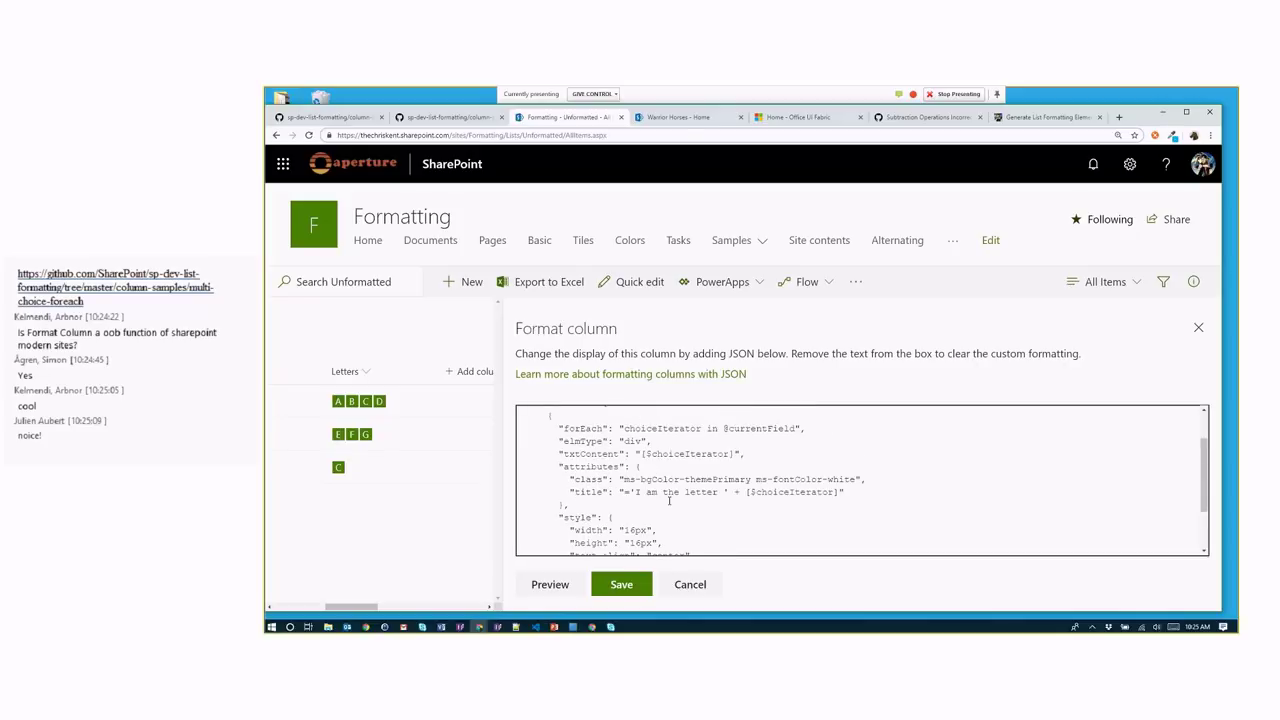
pyautogui.click(624, 479)
pyautogui.write('=')
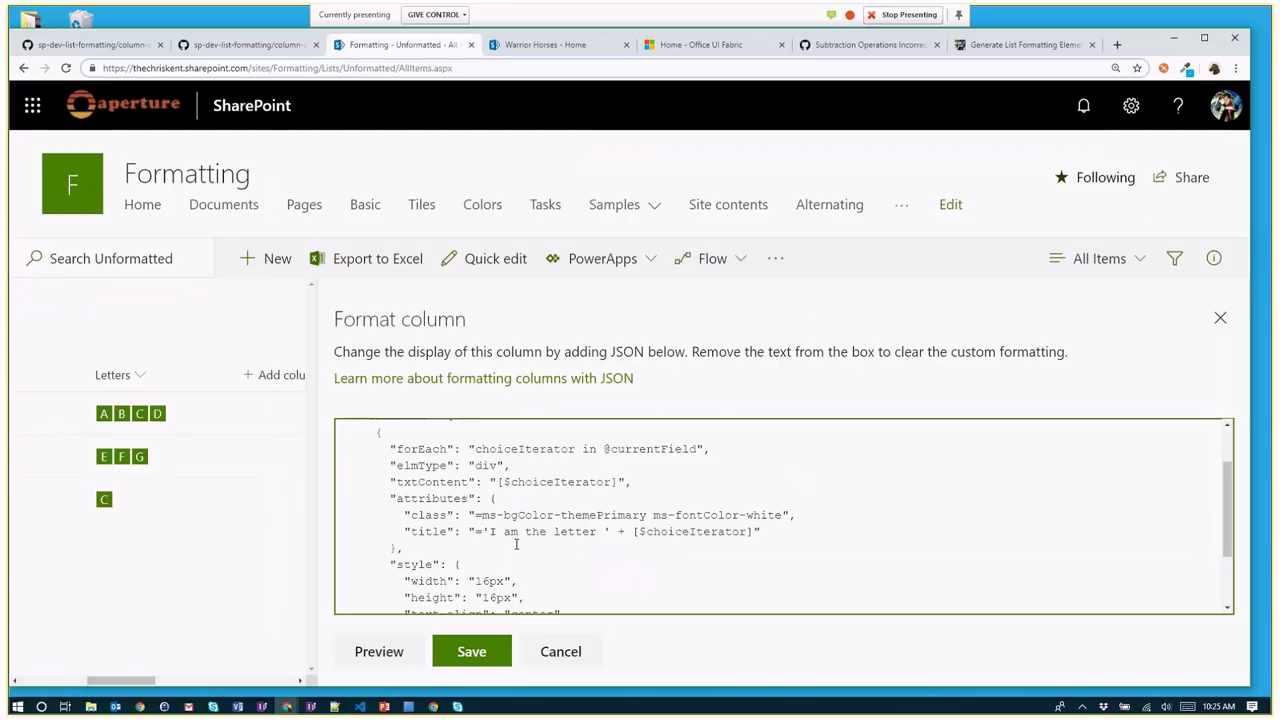
pyautogui.write("'")
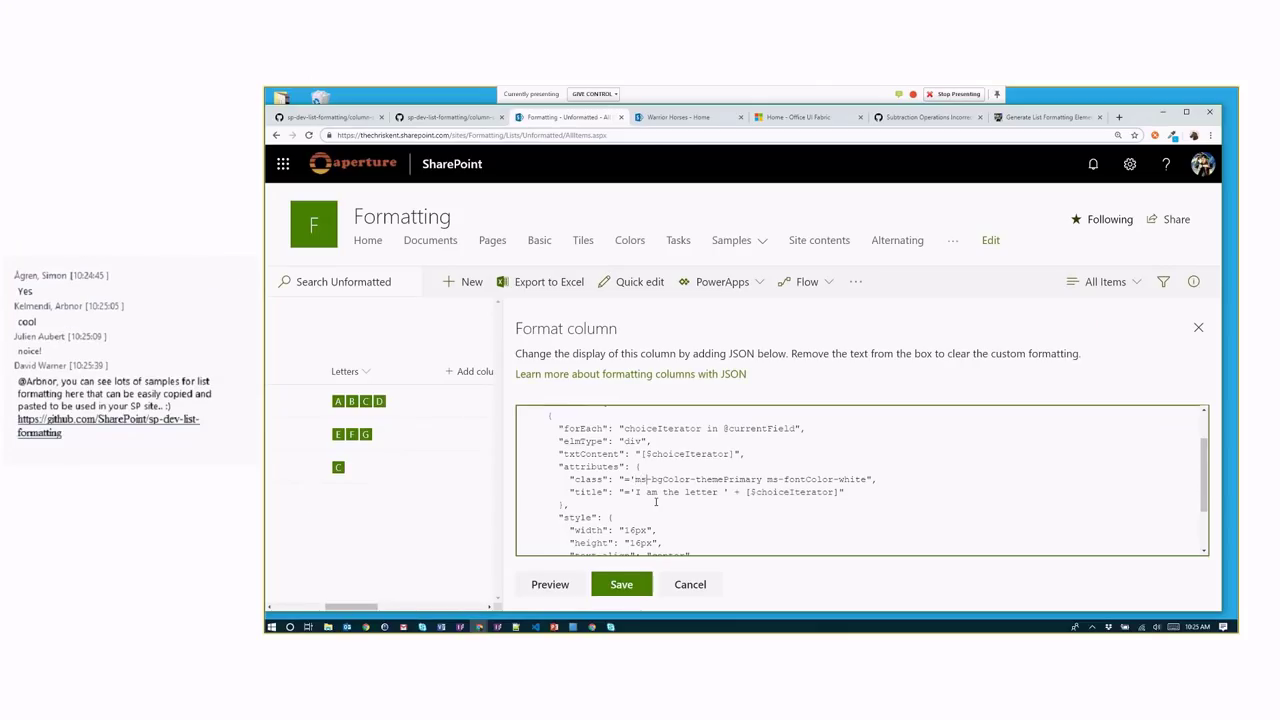
pyautogui.press('Right')
pyautogui.press('Right')
pyautogui.press('Right')
pyautogui.press('Right')
pyautogui.press('Right')
pyautogui.press('Right')
pyautogui.press('Right')
pyautogui.press('Right')
pyautogui.write("' +")
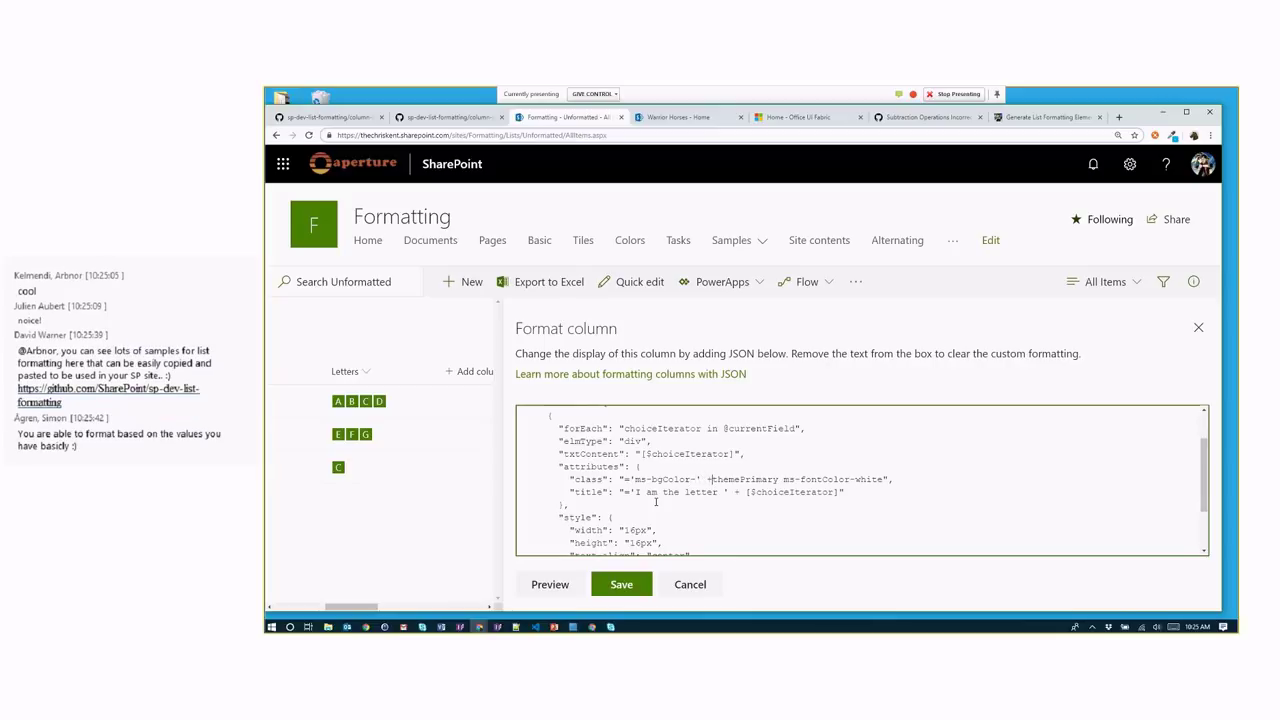
# Step: Complete the class expression with if([$choiceIterator]!='C', 'themePrimary', 'yellow') + ' ms-fontColor-white' and preview the Letters format
pyautogui.write(' if([$choiceIterator')
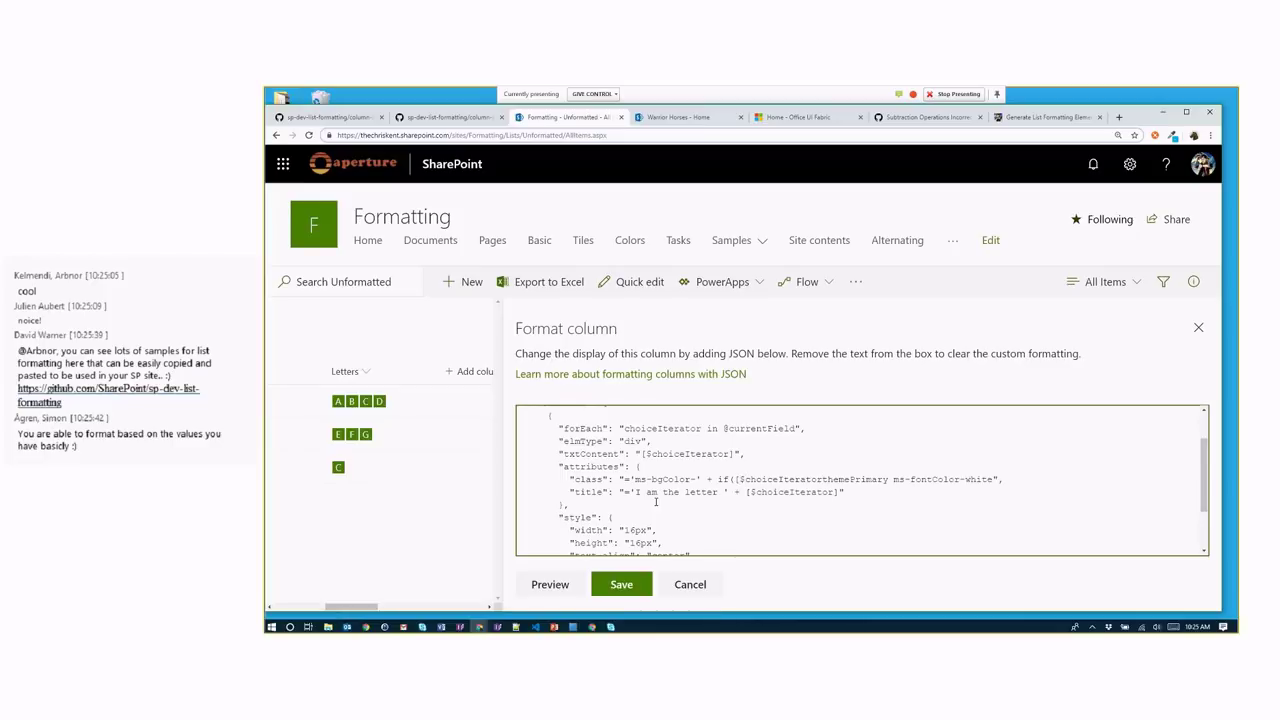
pyautogui.write("]!='C', 'themePrimary', '")
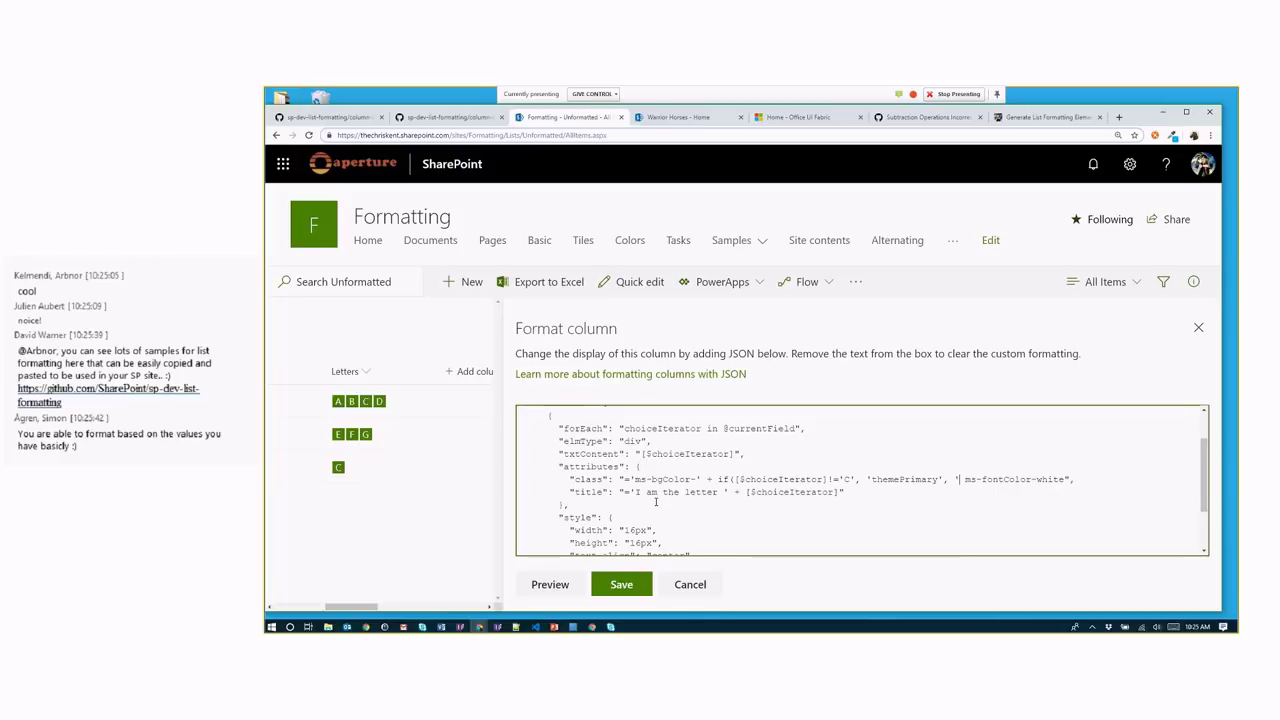
pyautogui.write("yellow'")
pyautogui.press('BackSpace')
pyautogui.write(") + '")
pyautogui.click(581, 585)
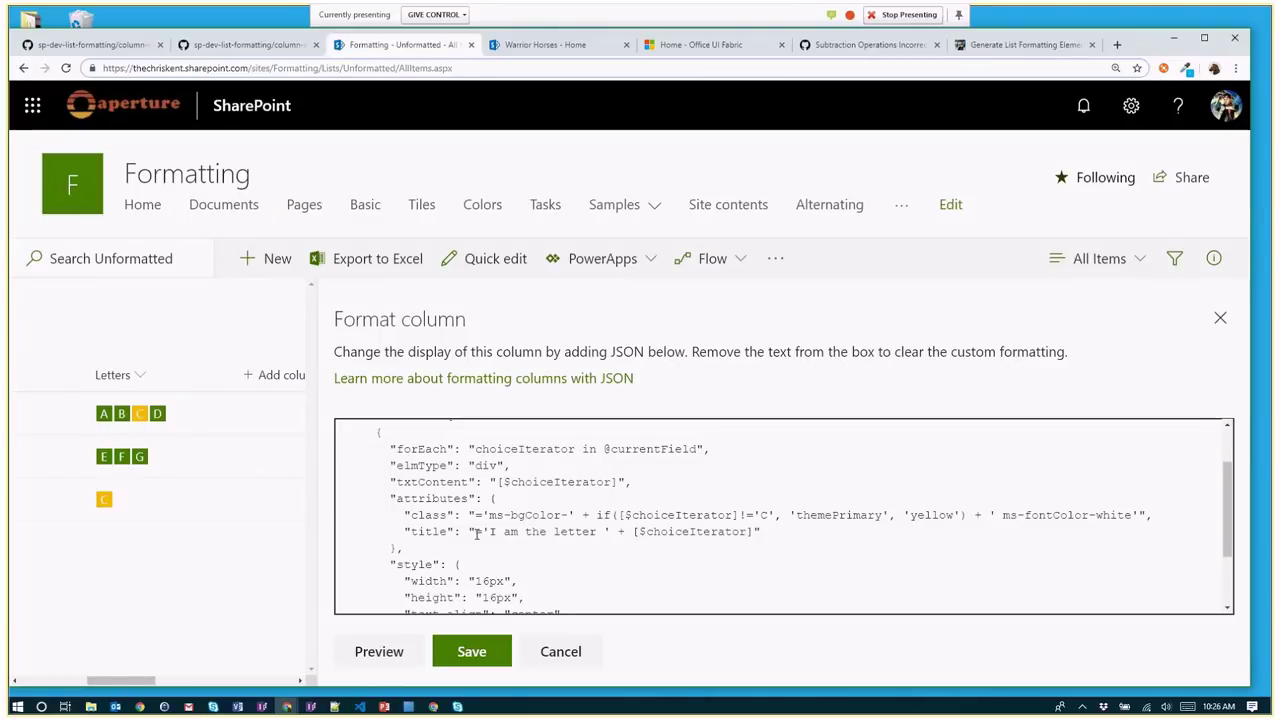
pyautogui.scroll(2, 476, 533)
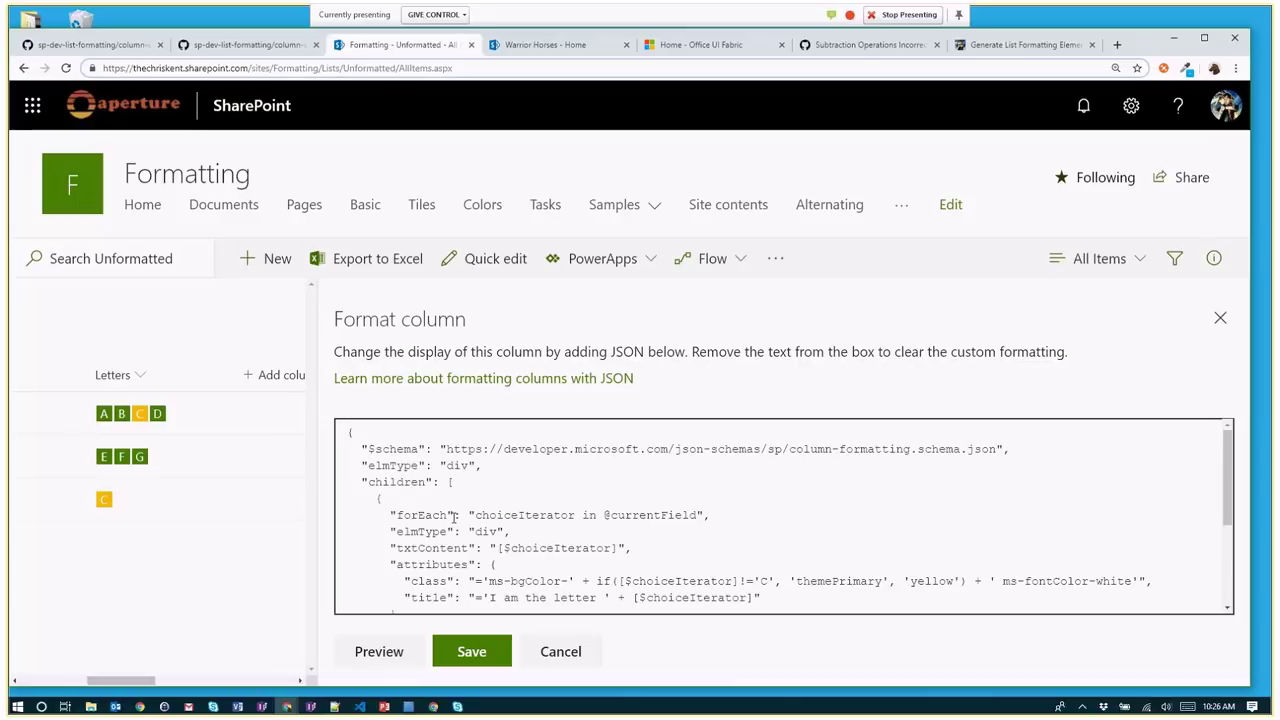
pyautogui.moveTo(440, 465); pyautogui.dragTo(362, 465)
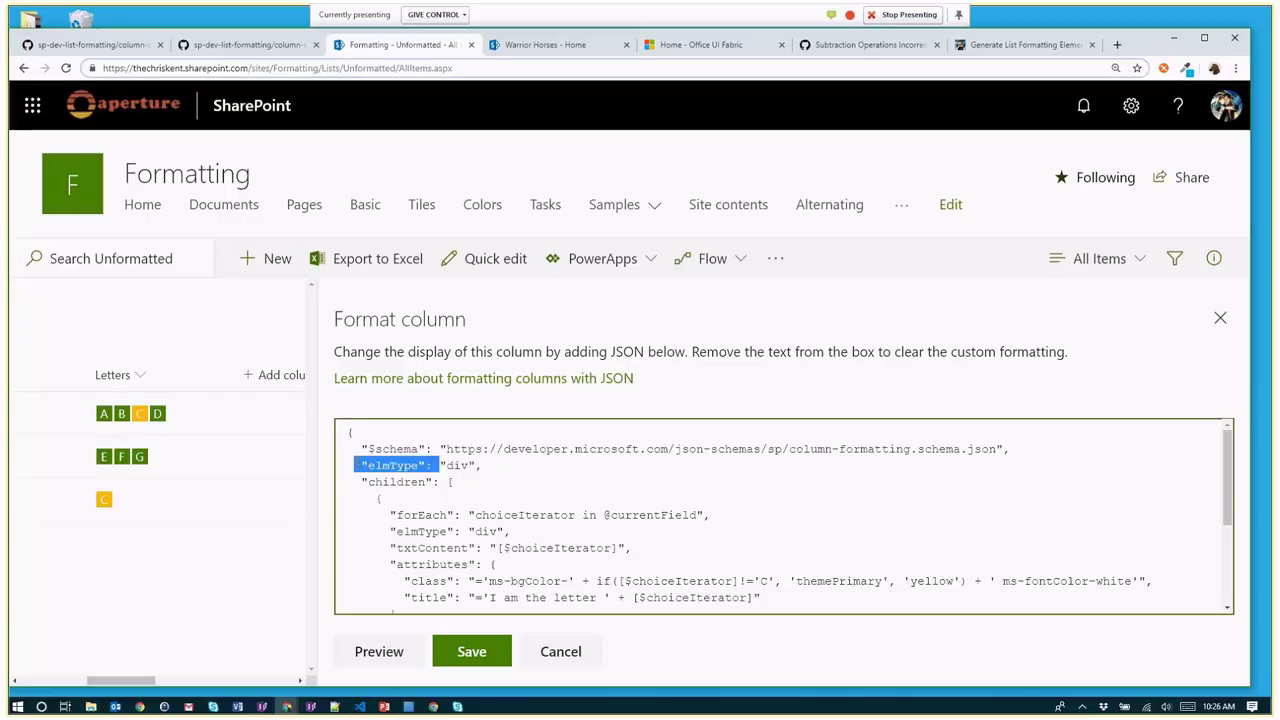
pyautogui.click(362, 465)
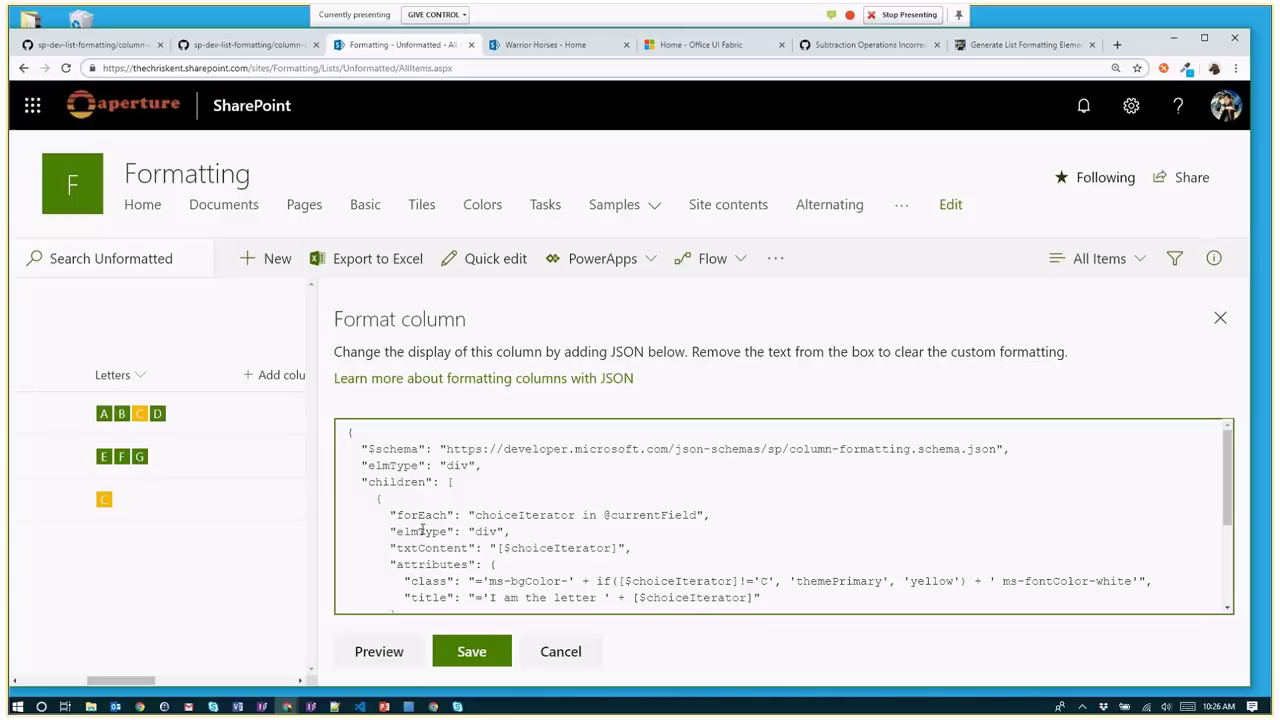
pyautogui.scroll(-3, 478, 535)
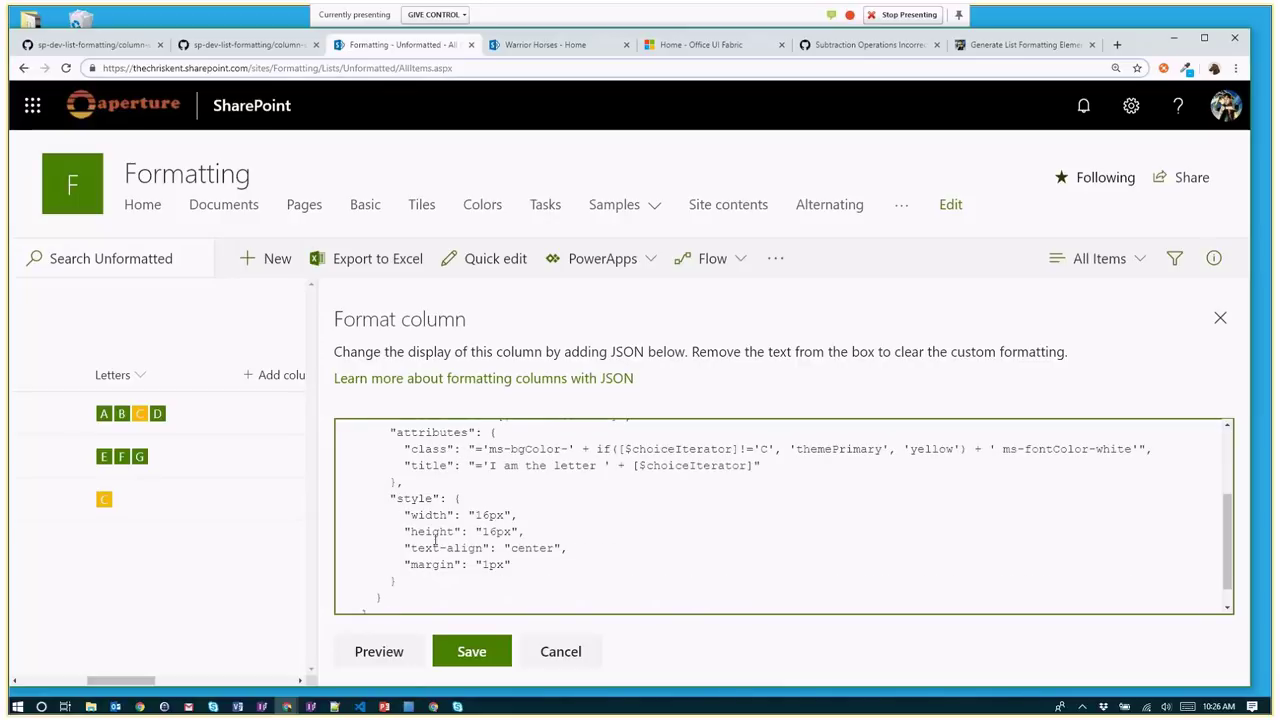
# Step: Switch to the Warrior Horses site, open its Things list and look over the Assigned To column
pyautogui.click(565, 47)
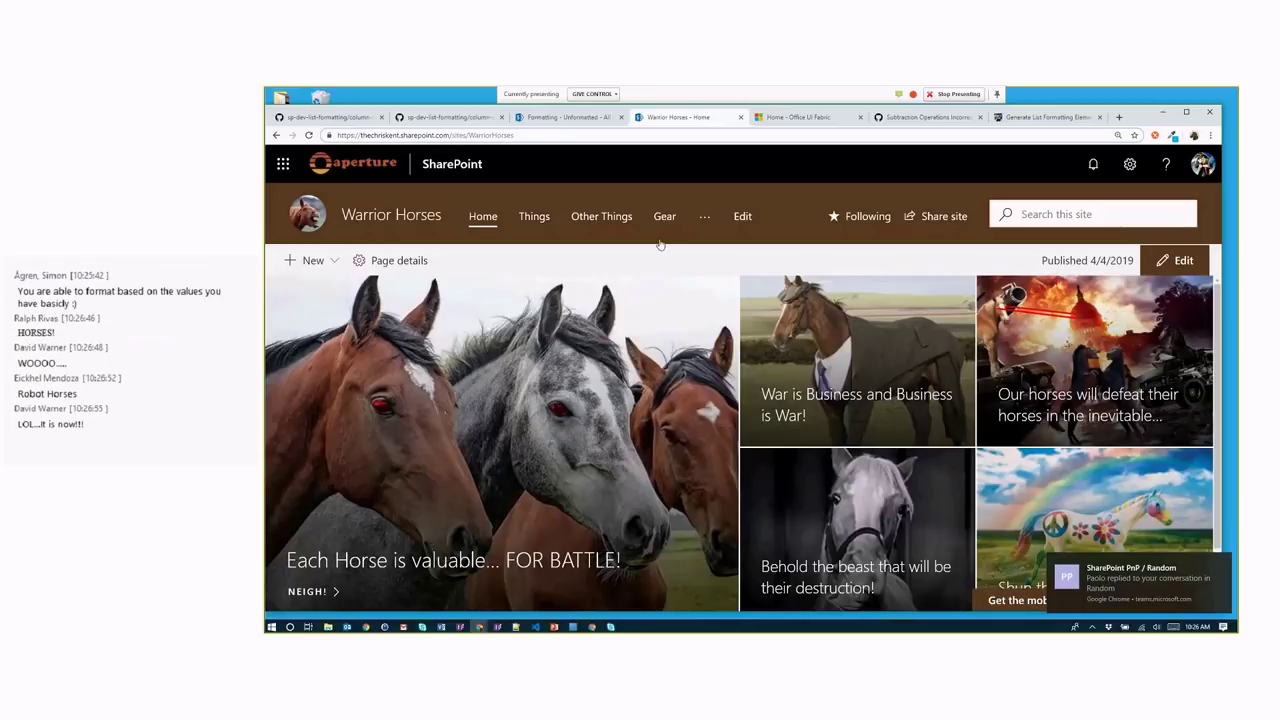
pyautogui.click(337, 561)
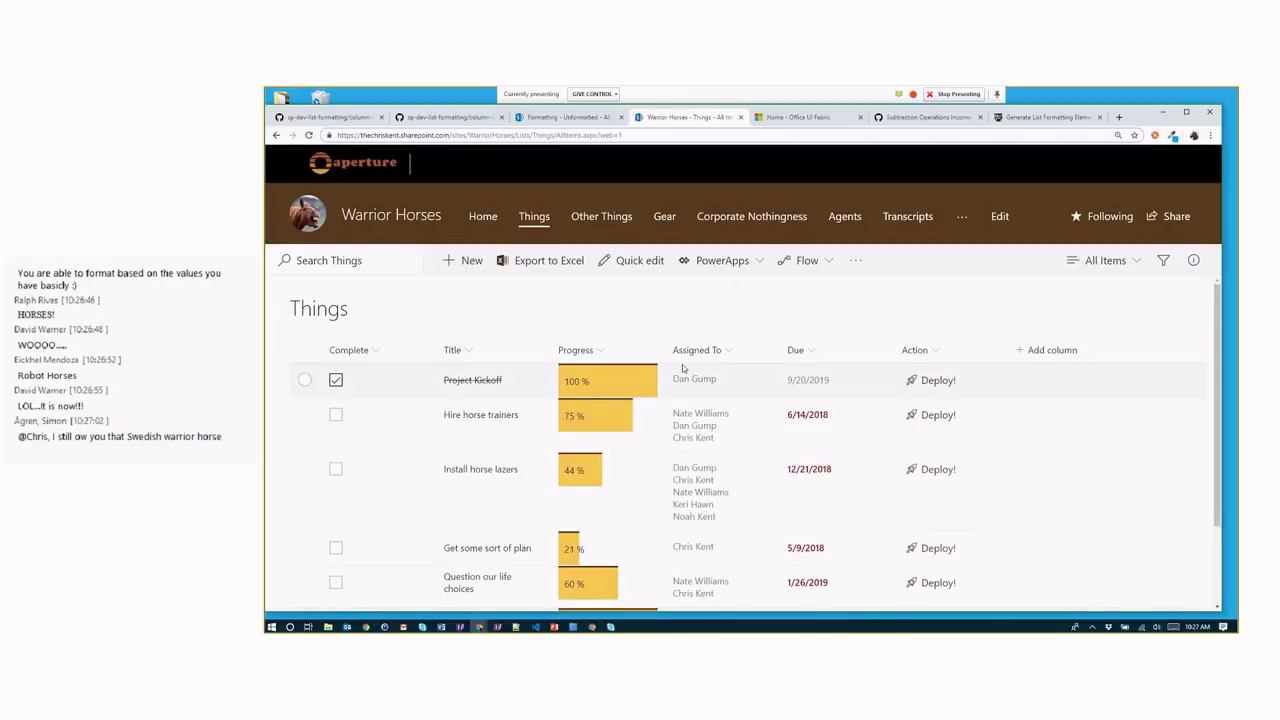
pyautogui.scroll(-2, 717, 515)
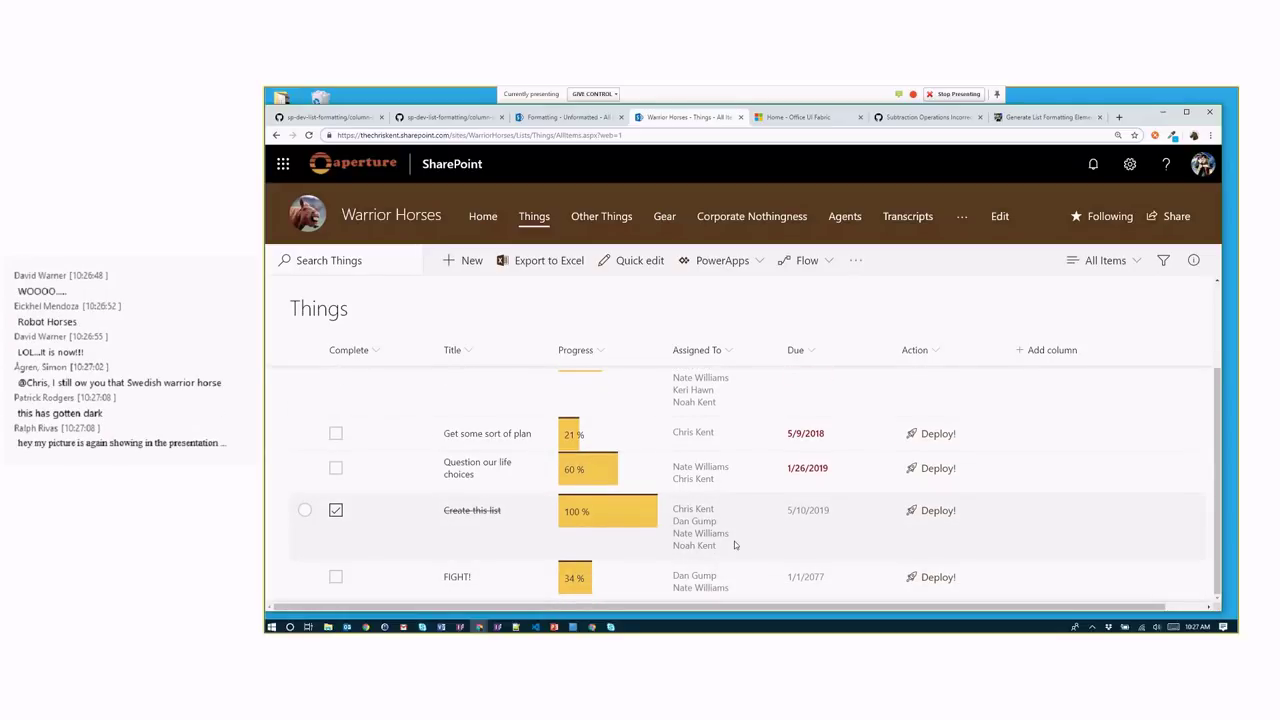
pyautogui.scroll(2, 734, 541)
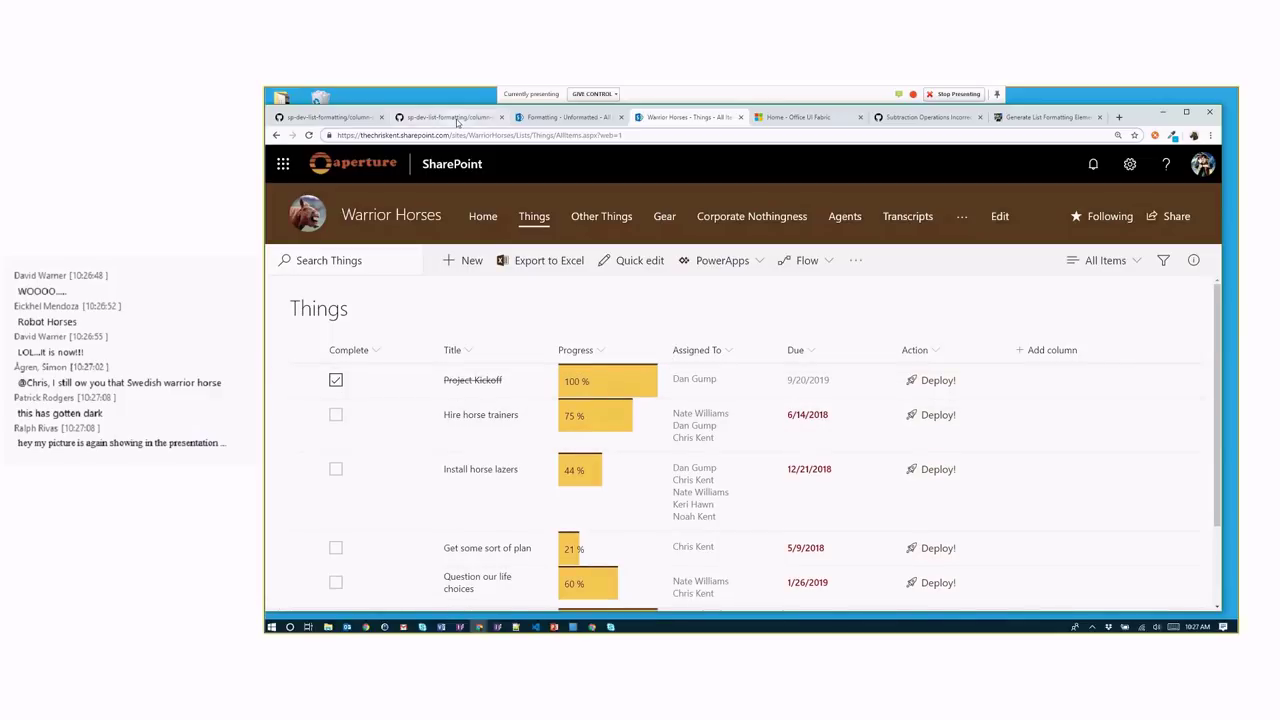
# Step: Switch to the GitHub sp-dev-list-formatting repository and open its column-samples folder
pyautogui.click(457, 118)
pyautogui.scroll(5, 505, 320)
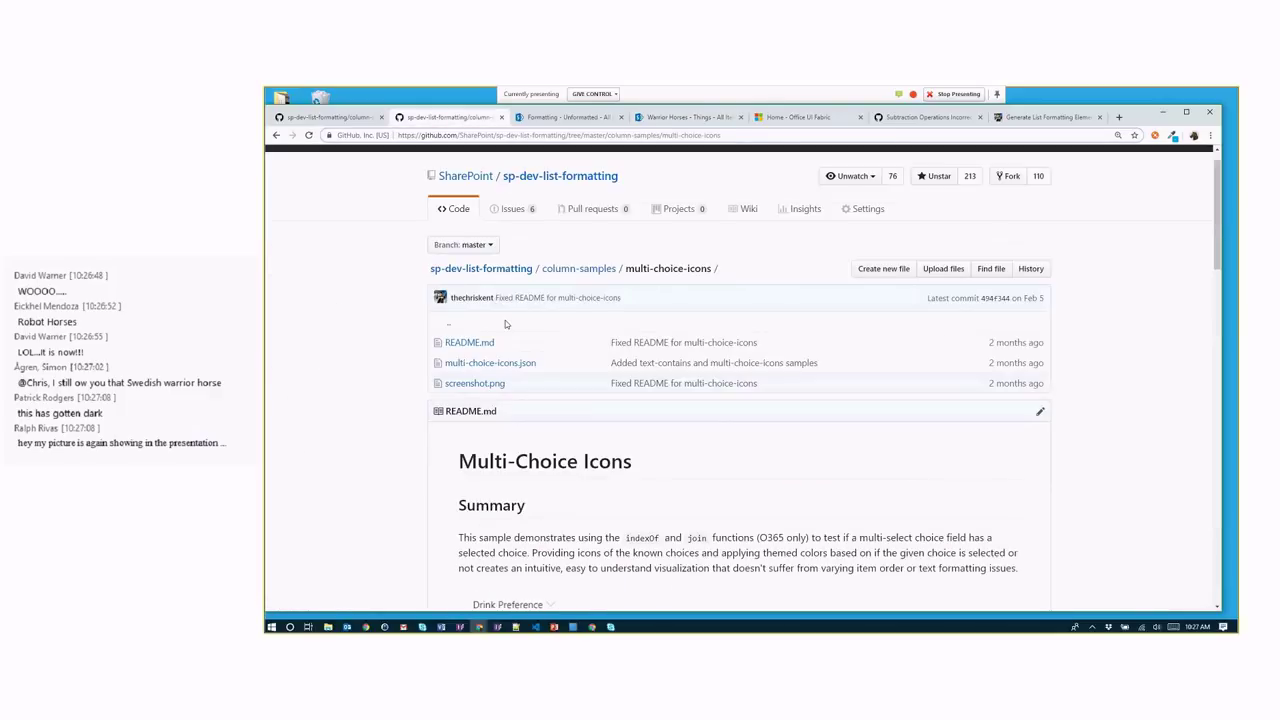
pyautogui.click(547, 208)
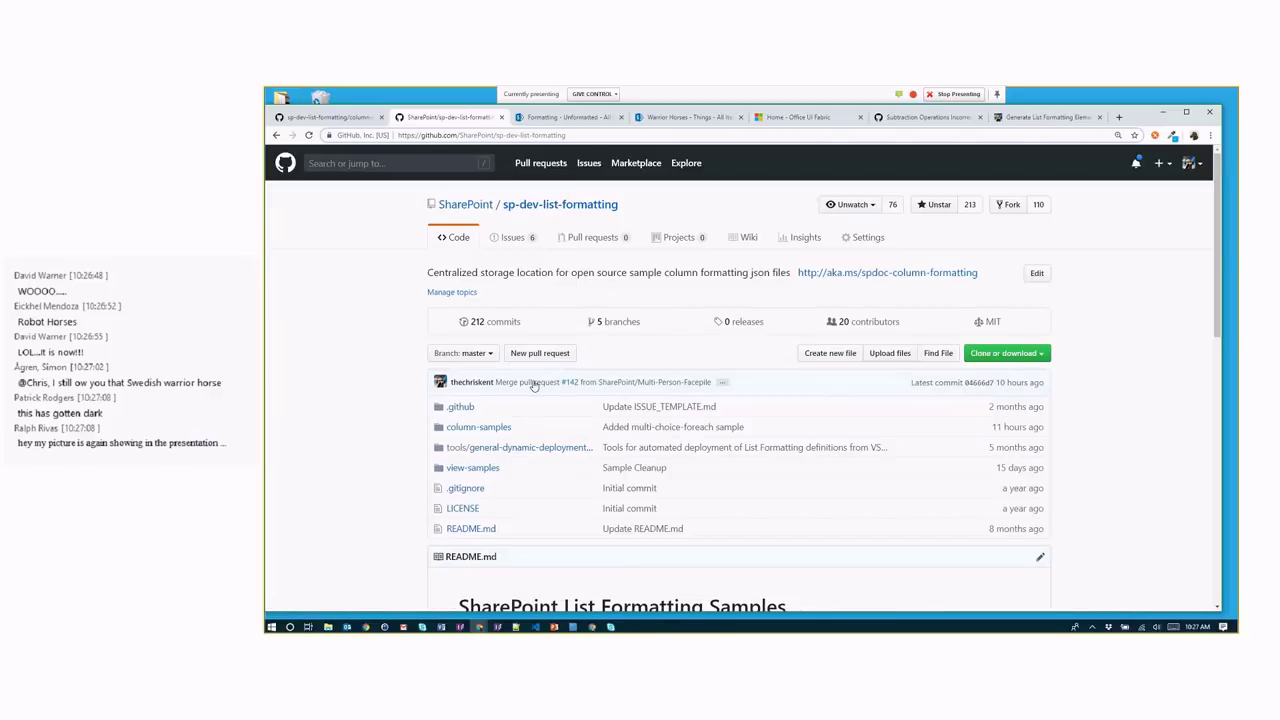
pyautogui.scroll(-2, 495, 370)
pyautogui.click(478, 325)
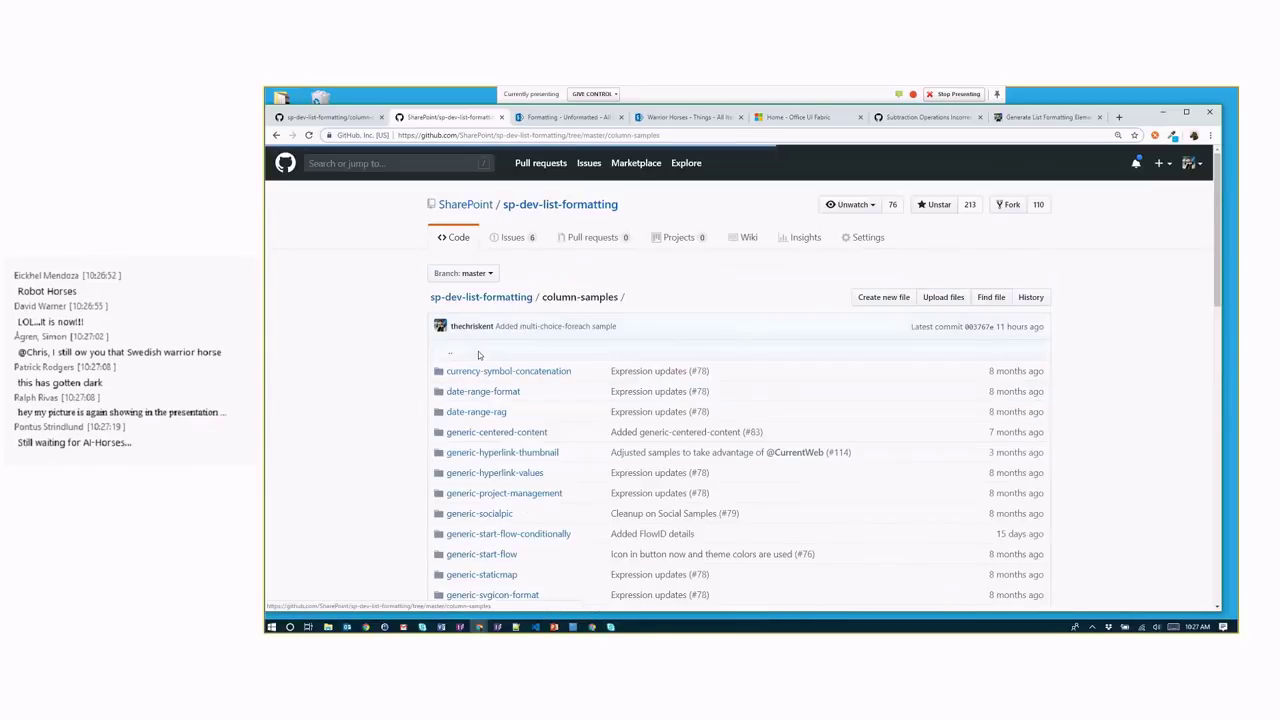
# Step: Open the person-roundimage-format sample and read its README down to the sample picture
pyautogui.scroll(-2, 482, 380)
pyautogui.scroll(-1, 530, 430)
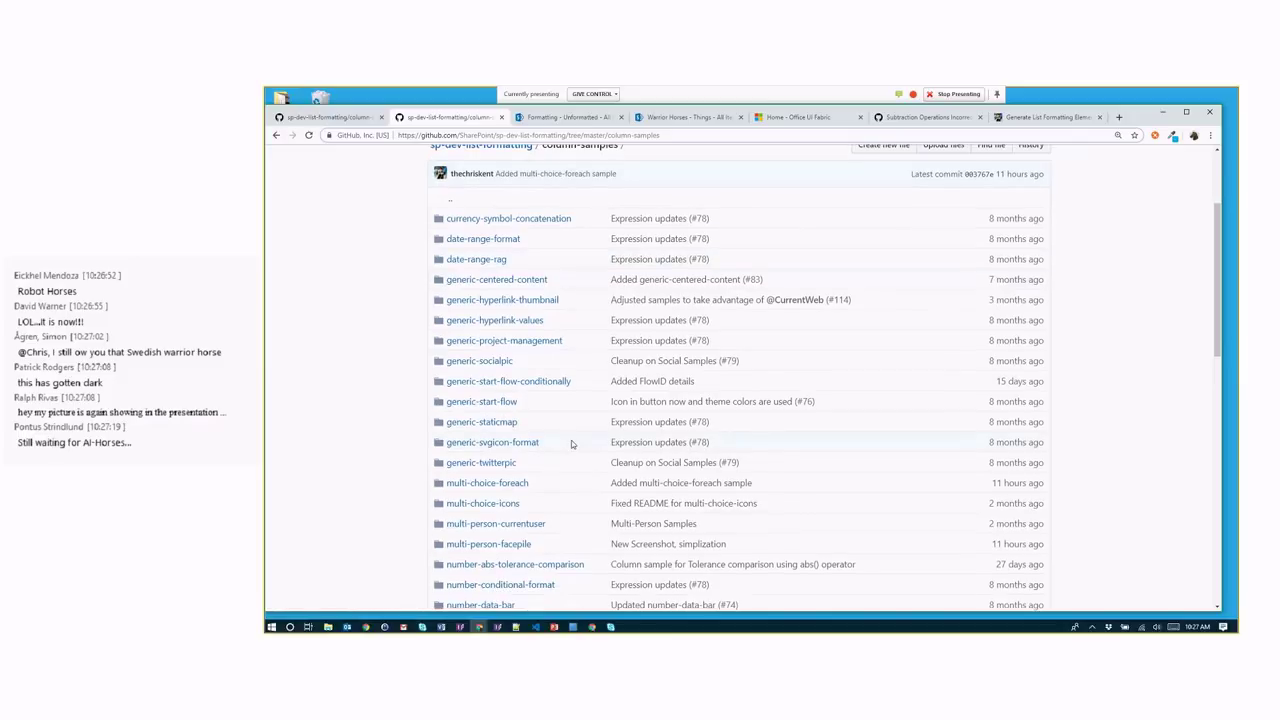
pyautogui.scroll(-3, 572, 444)
pyautogui.scroll(-3, 572, 444)
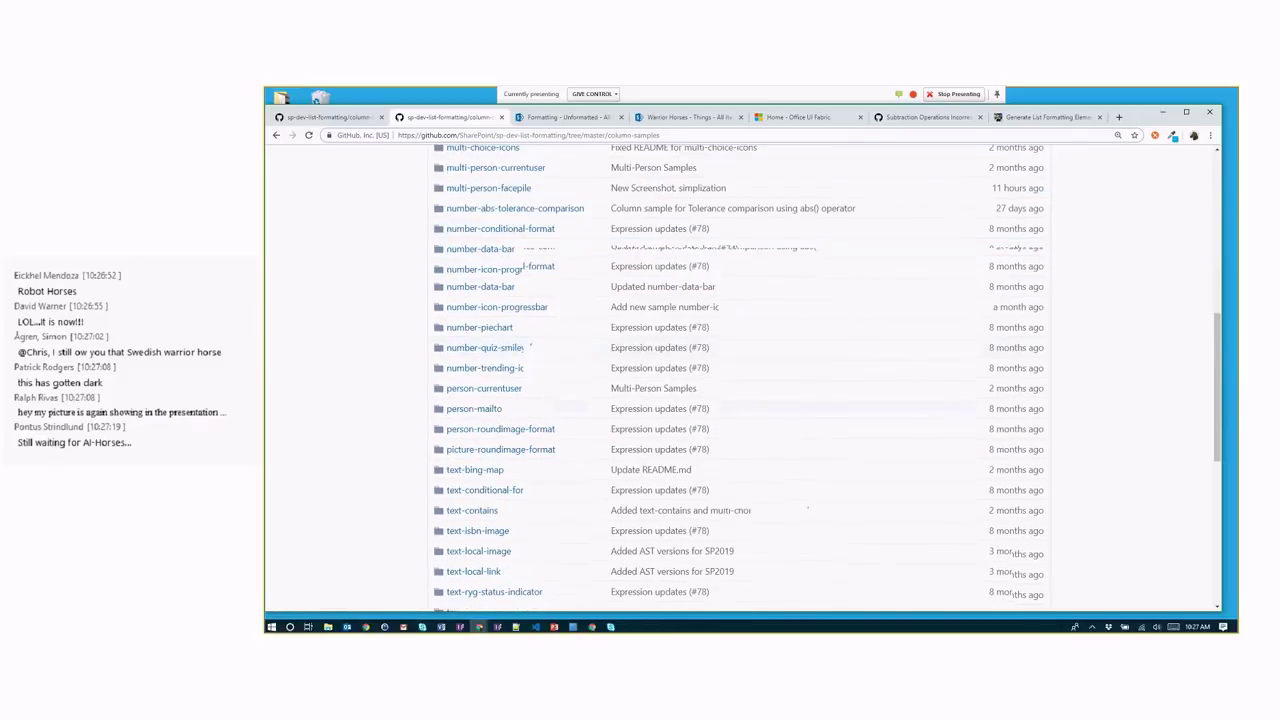
pyautogui.click(527, 394)
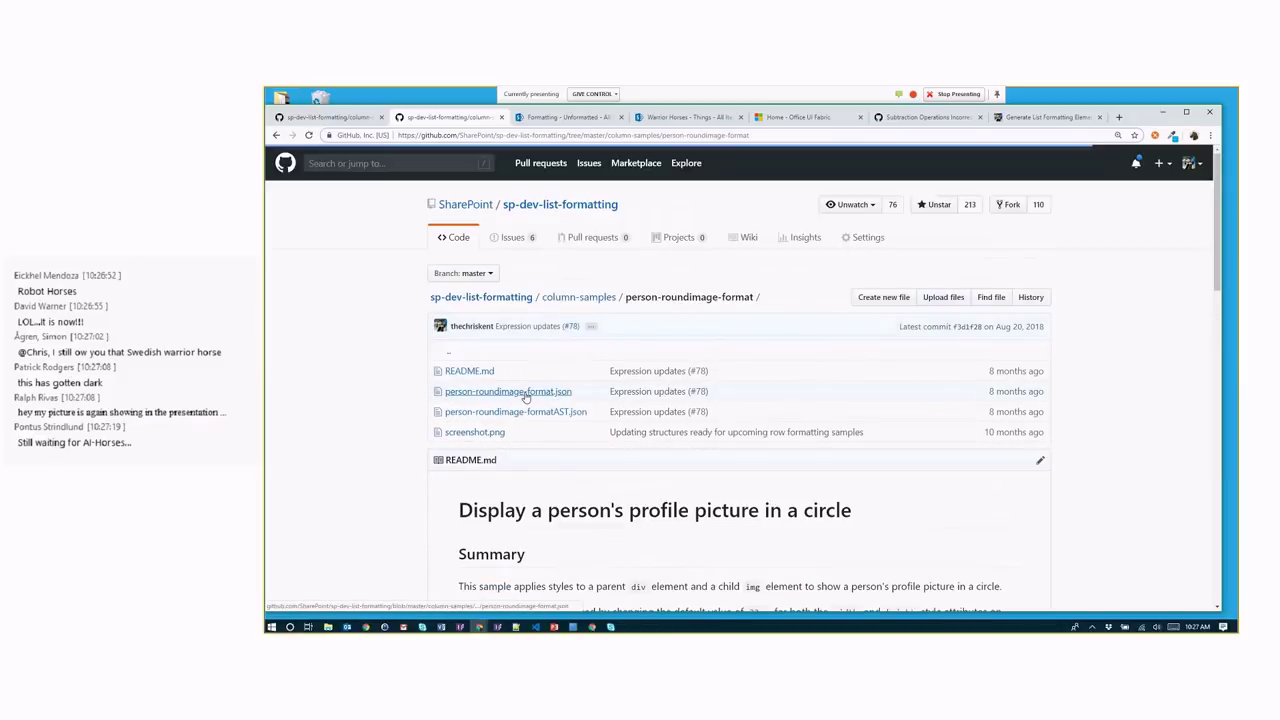
pyautogui.scroll(-3, 524, 403)
pyautogui.scroll(-2, 522, 410)
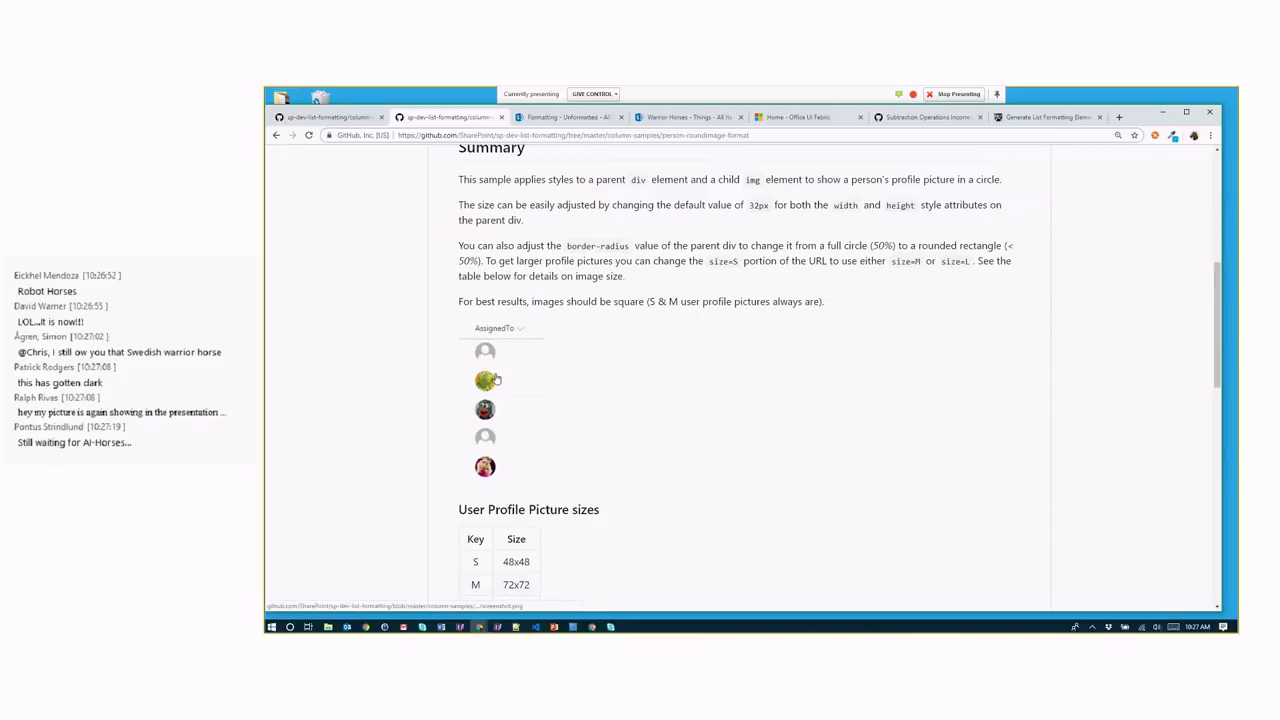
pyautogui.scroll(3, 551, 330)
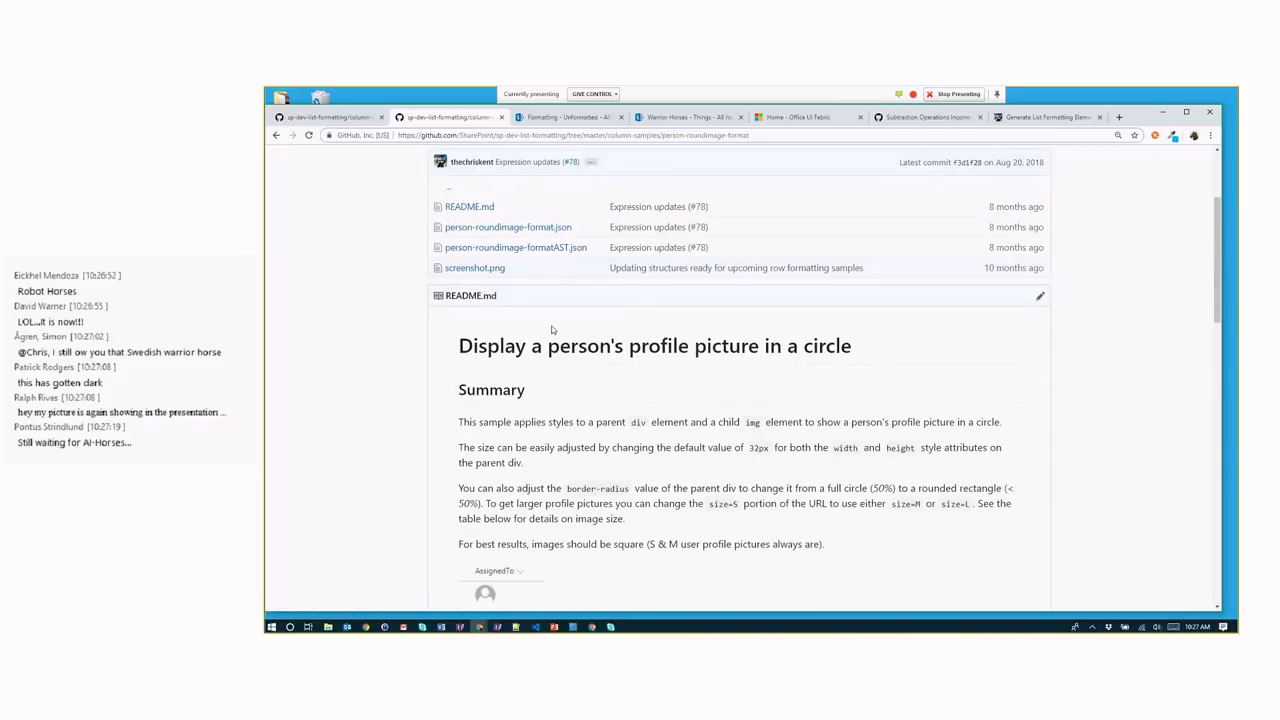
# Step: Open person-roundimage-format.json and copy its entire JSON code
pyautogui.click(555, 239)
pyautogui.moveTo(466, 401); pyautogui.dragTo(494, 503)
pyautogui.scroll(-1, 470, 420)
pyautogui.scroll(-2, 481, 447)
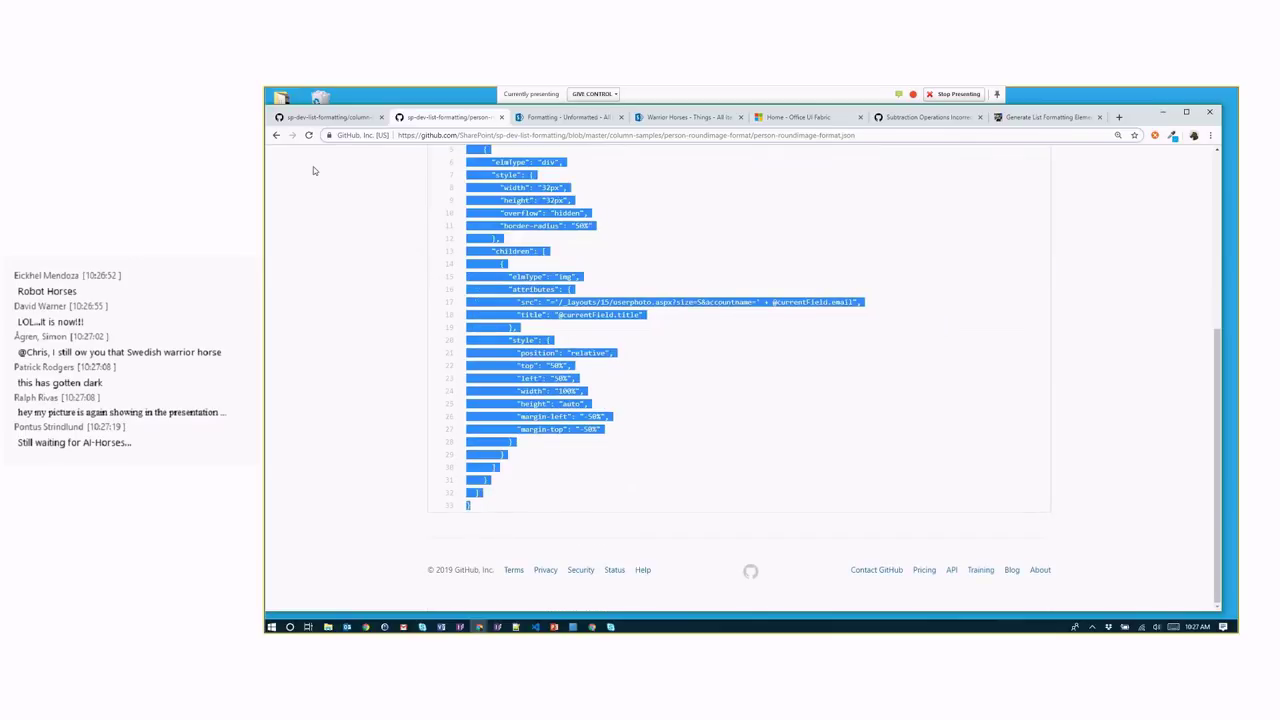
# Step: Return to the Warrior Horses Things list and open column formatting for the Assigned To column
pyautogui.click(318, 118)
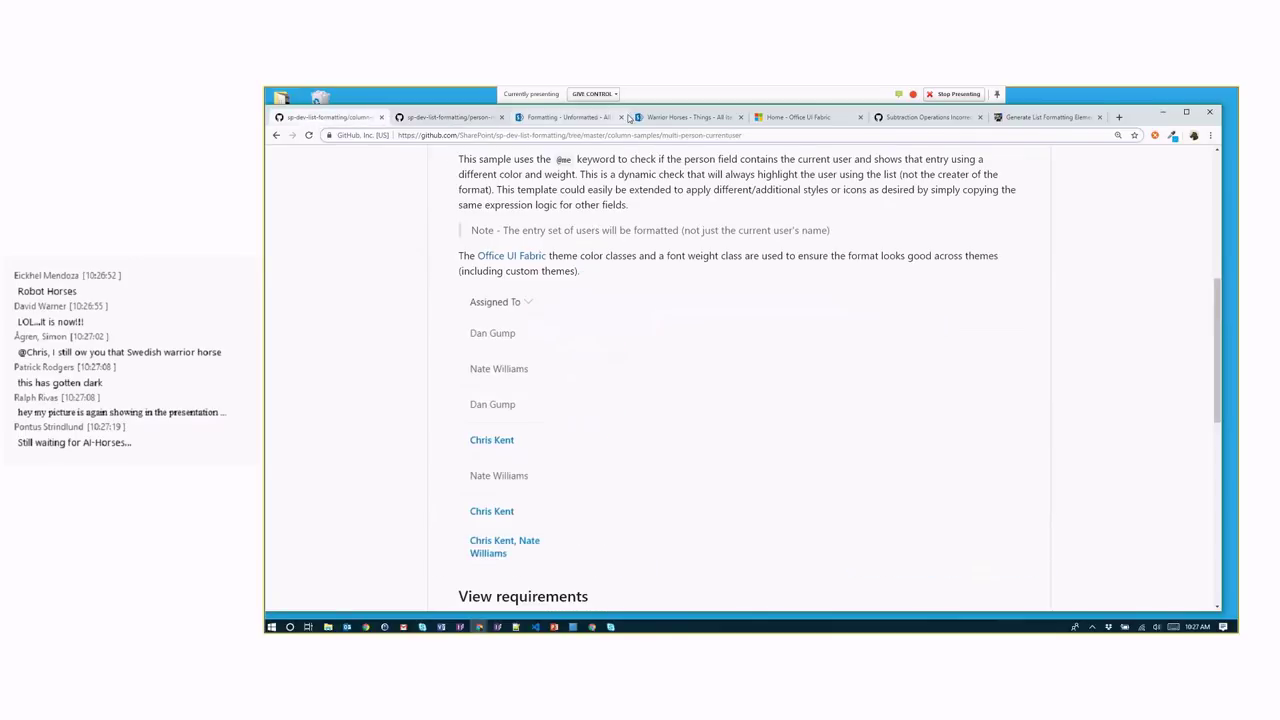
pyautogui.click(688, 117)
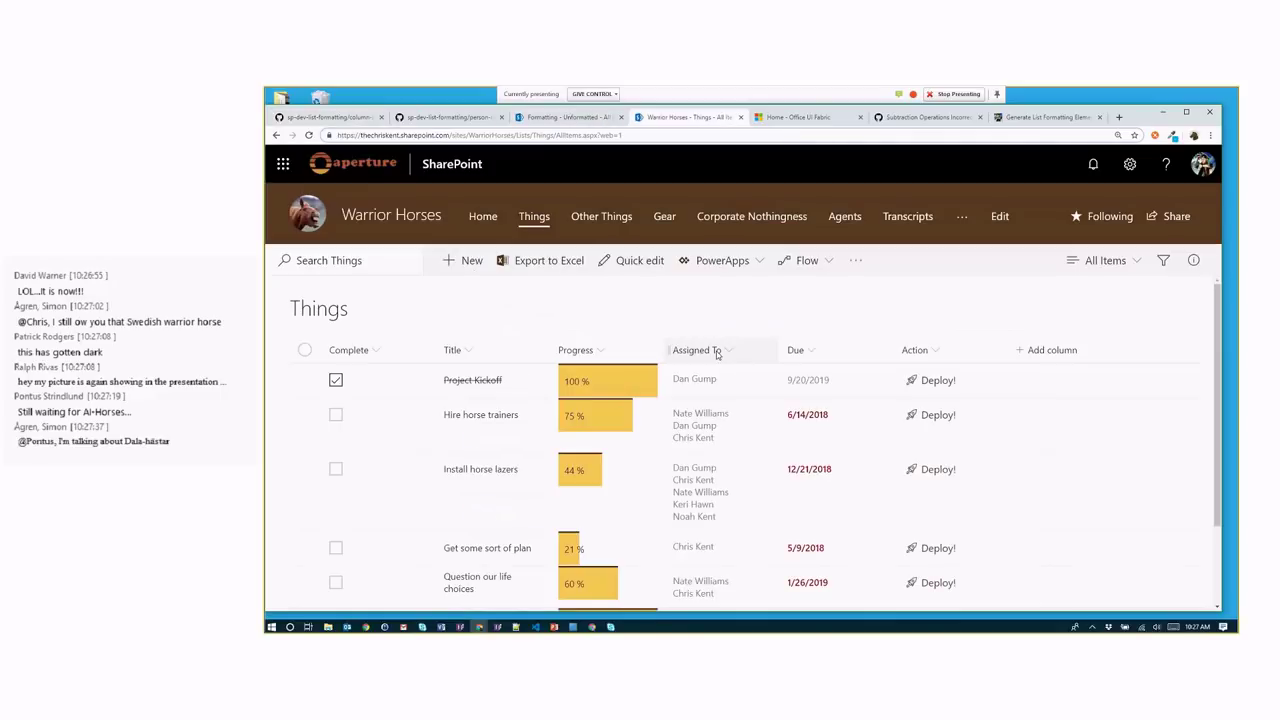
pyautogui.click(717, 352)
pyautogui.moveTo(719, 405)
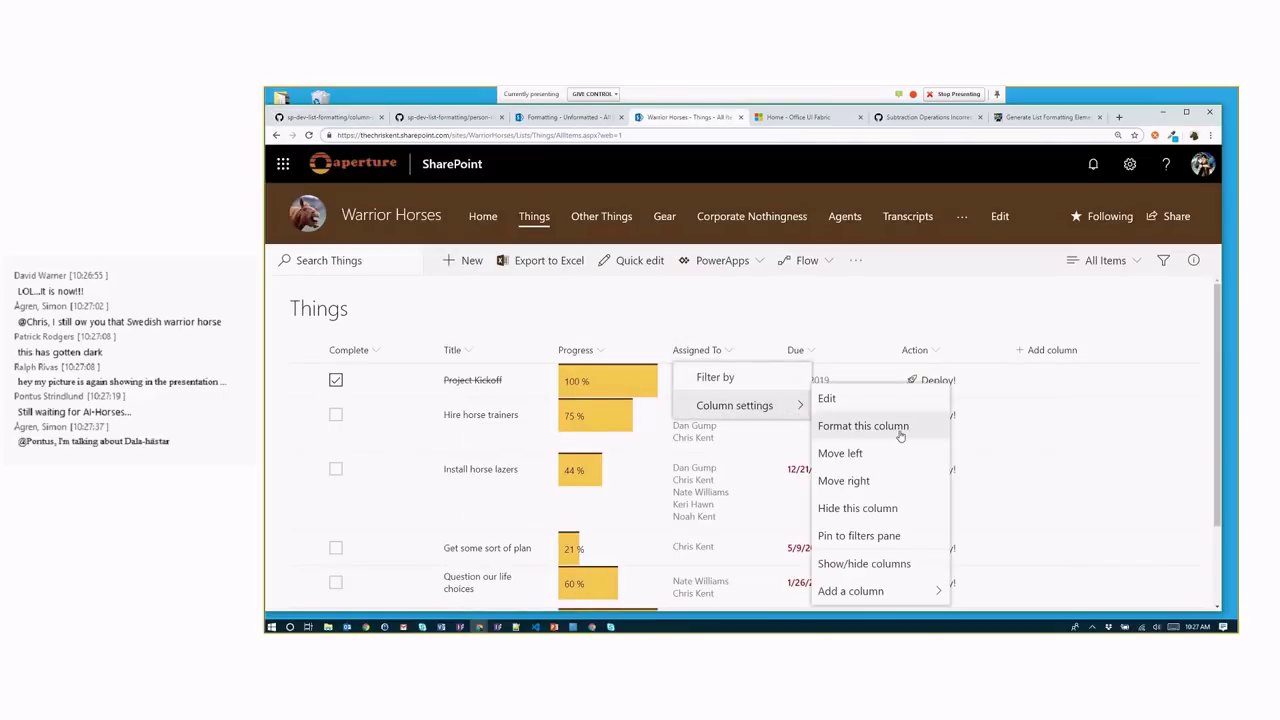
pyautogui.click(880, 427)
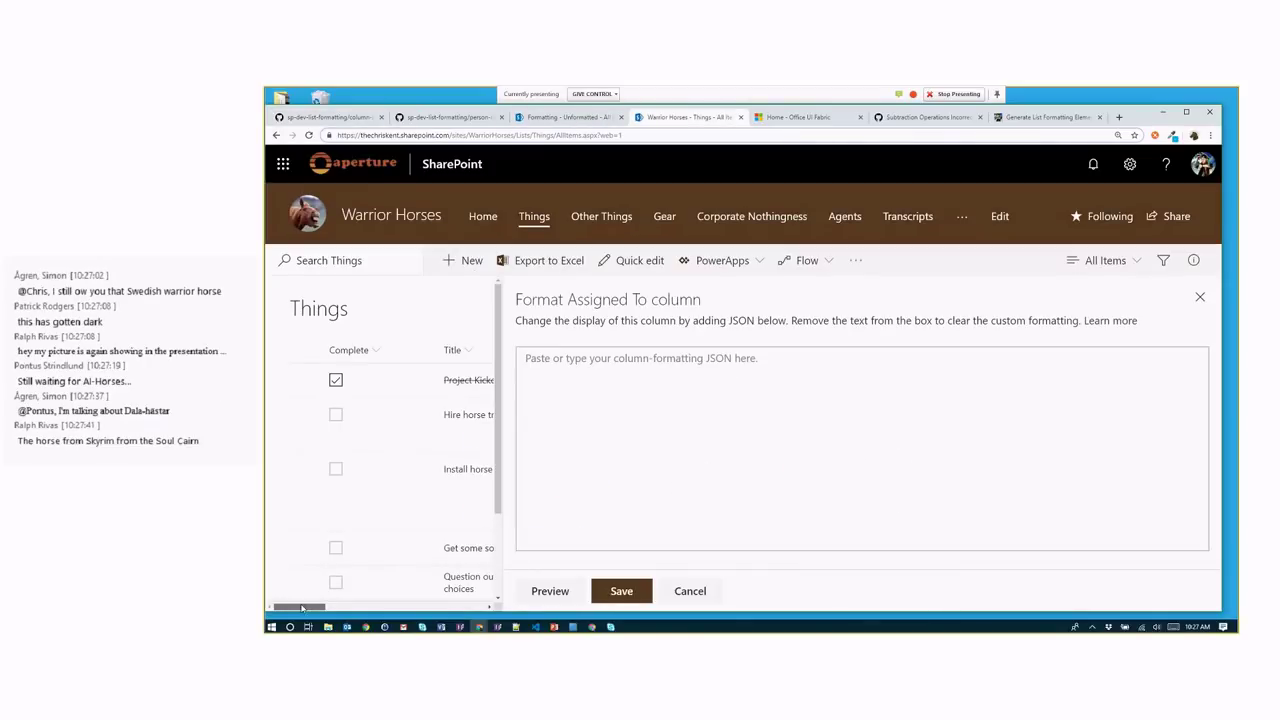
# Step: Paste the copied round-image JSON as the Assigned To column's format and preview it
pyautogui.hscroll(5, 430, 565)
pyautogui.click(626, 371)
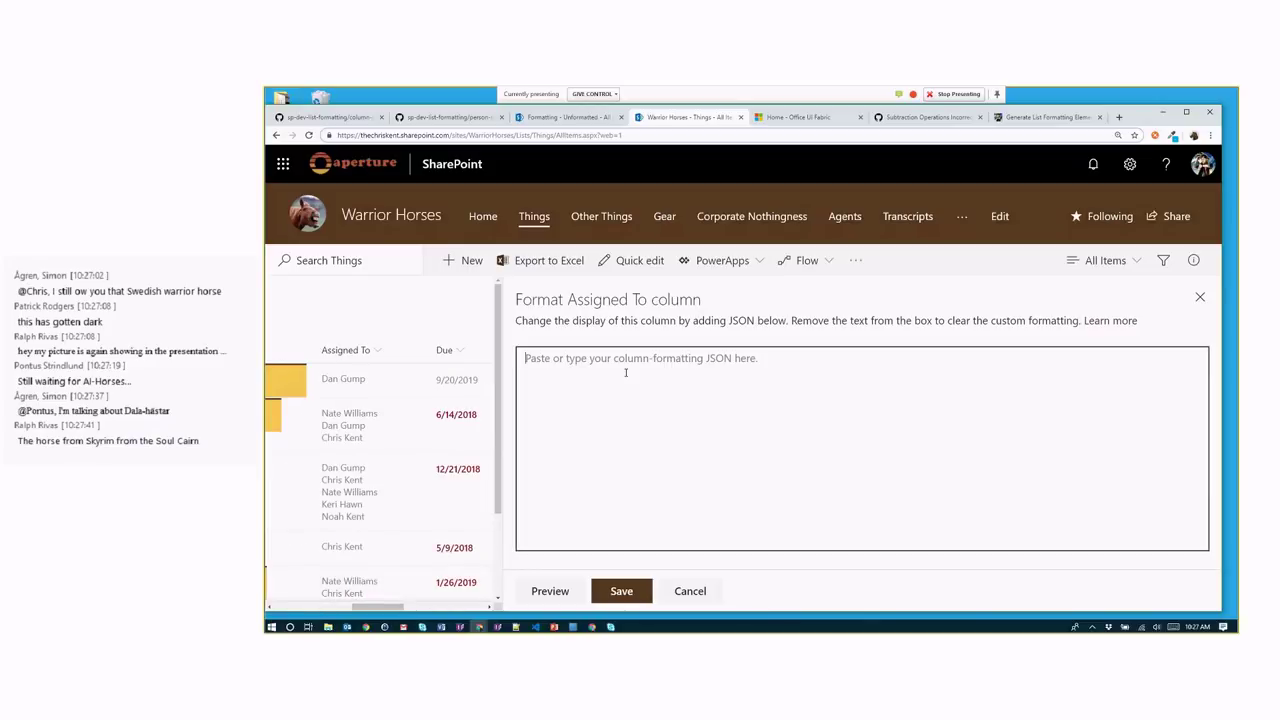
pyautogui.hotkey('ctrl', 'v')
pyautogui.click(550, 591)
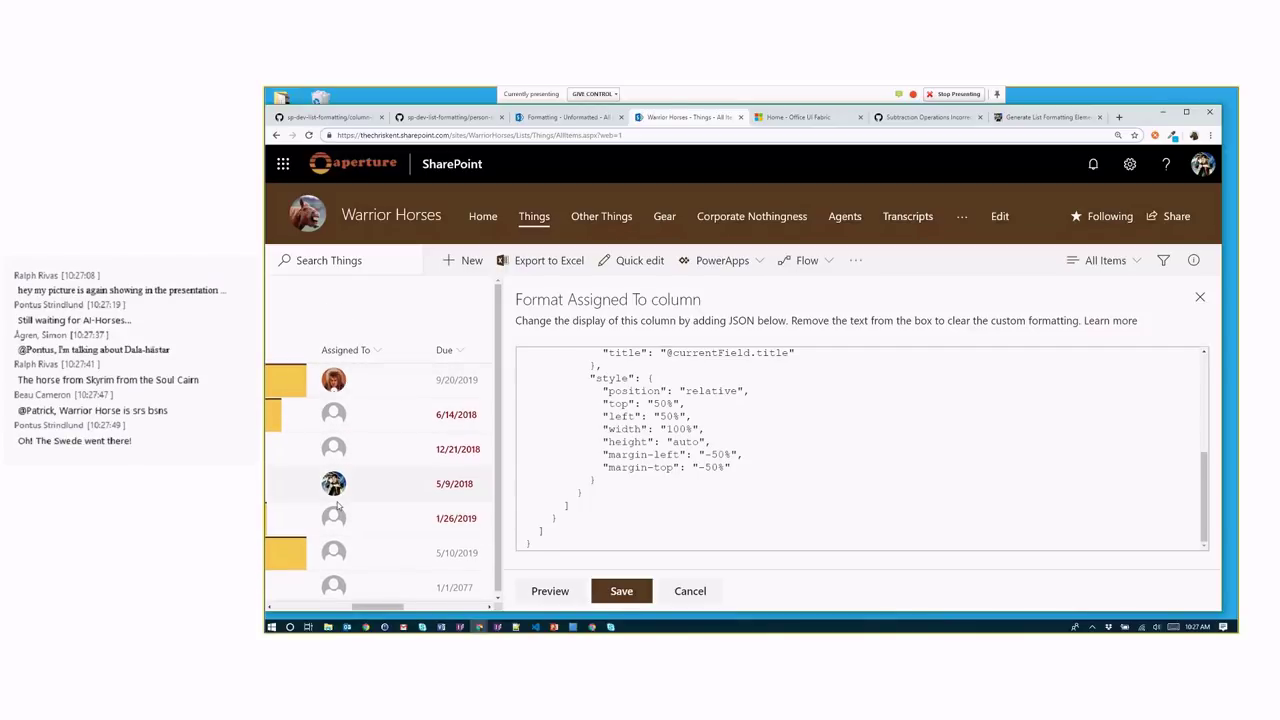
pyautogui.scroll(3, 692, 455)
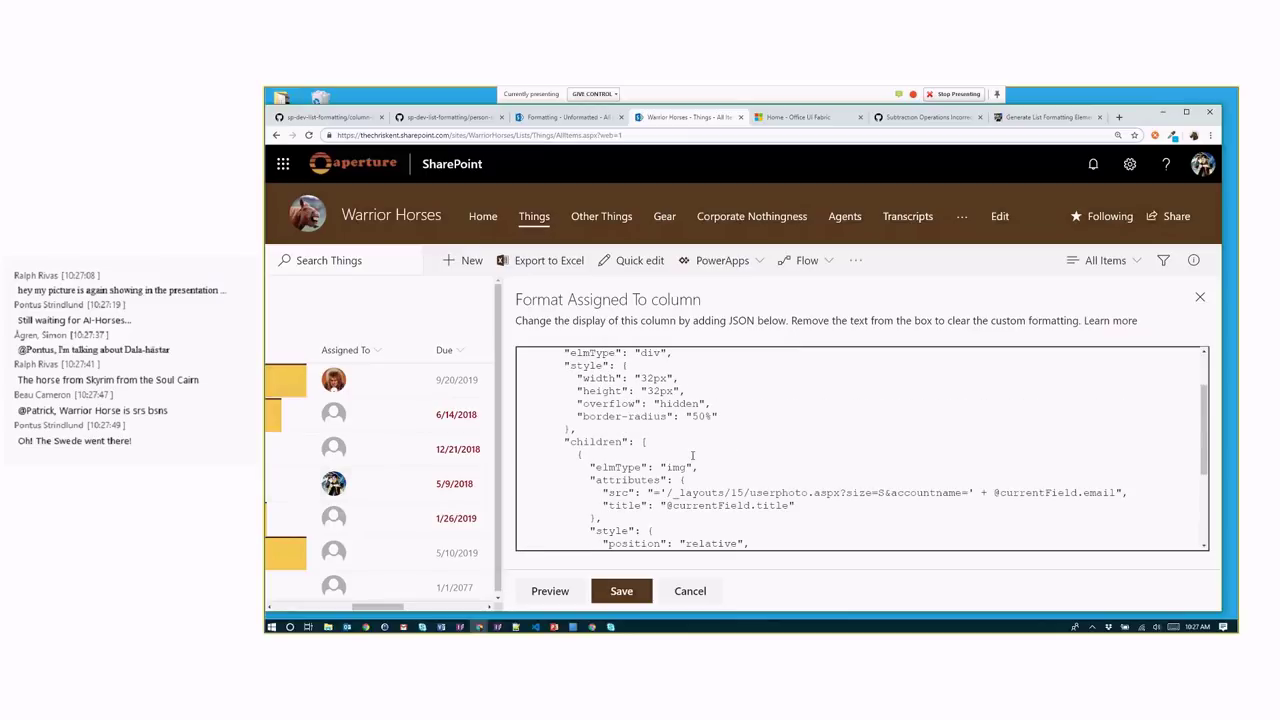
pyautogui.scroll(2, 692, 455)
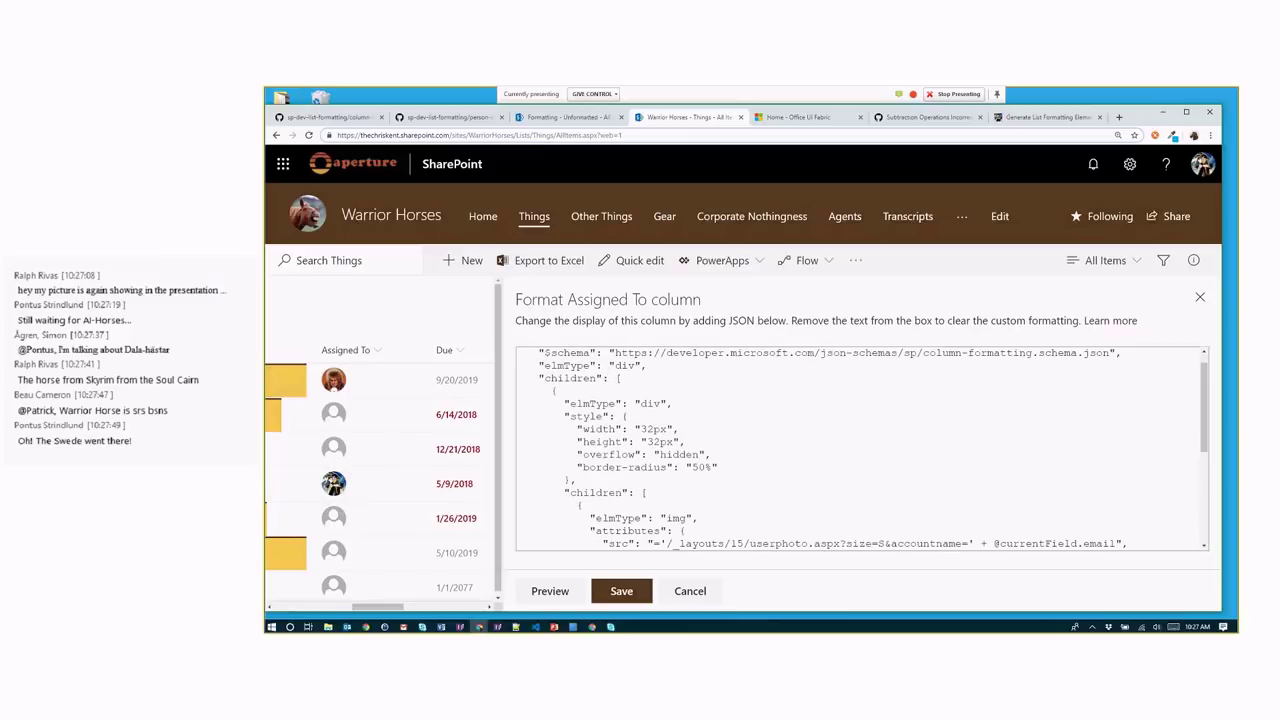
pyautogui.click(643, 390)
pyautogui.scroll(1, 617, 406)
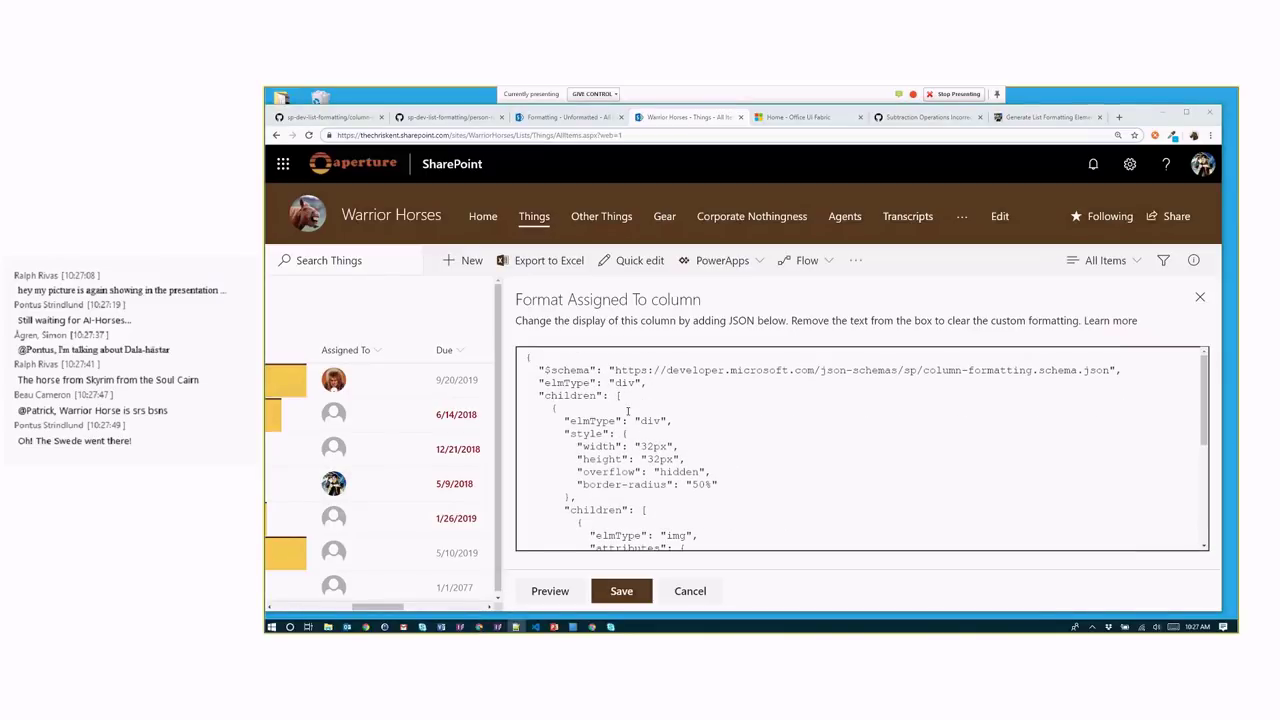
pyautogui.click(628, 410)
pyautogui.press('Return')
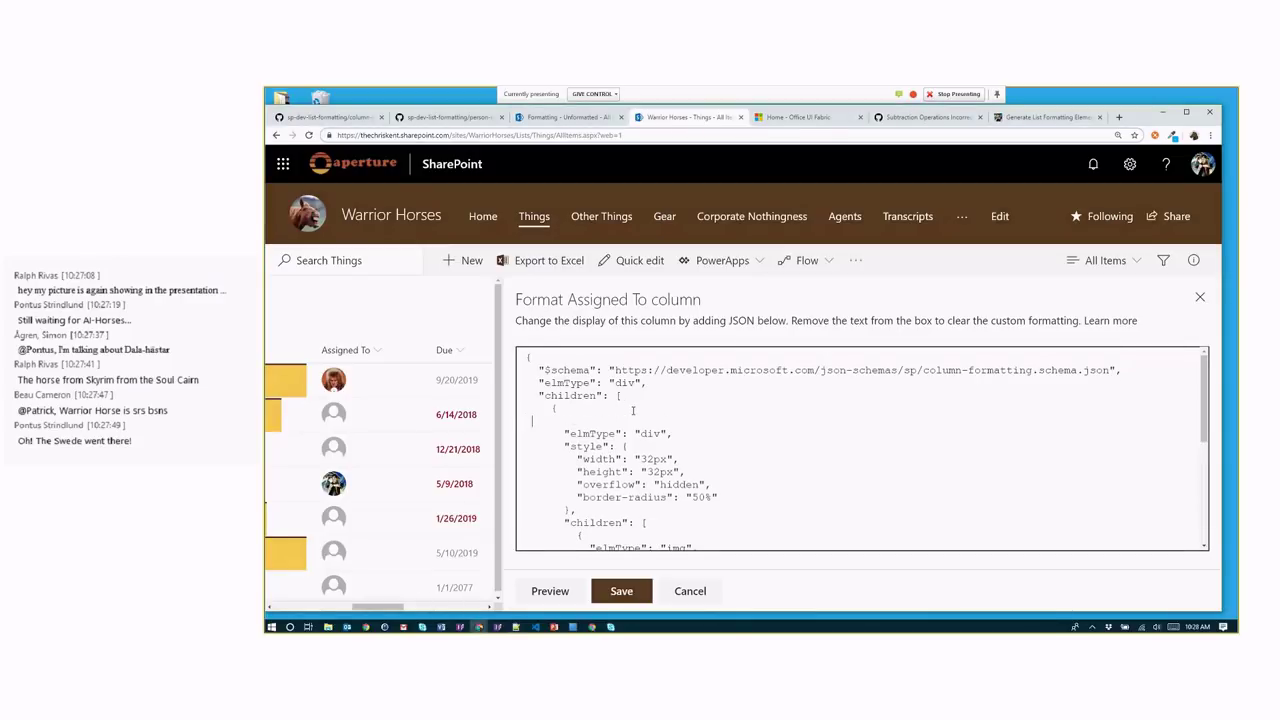
pyautogui.write('"for')
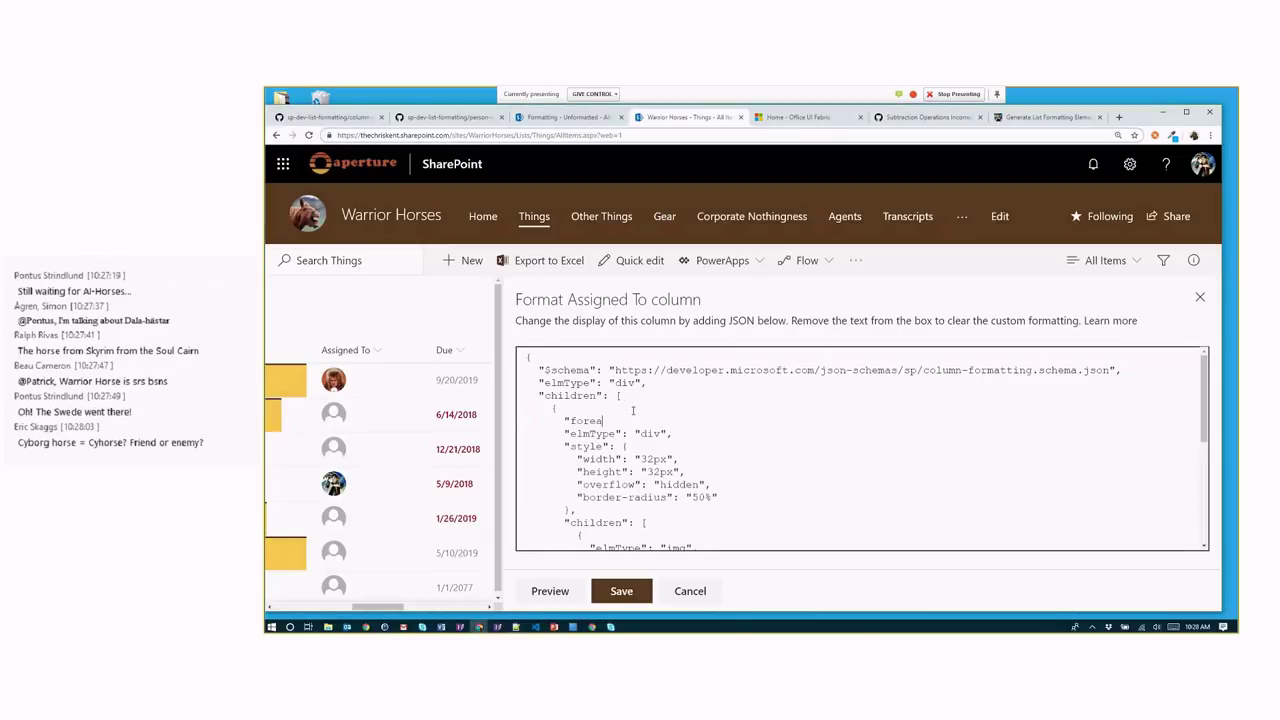
pyautogui.write('Each"')
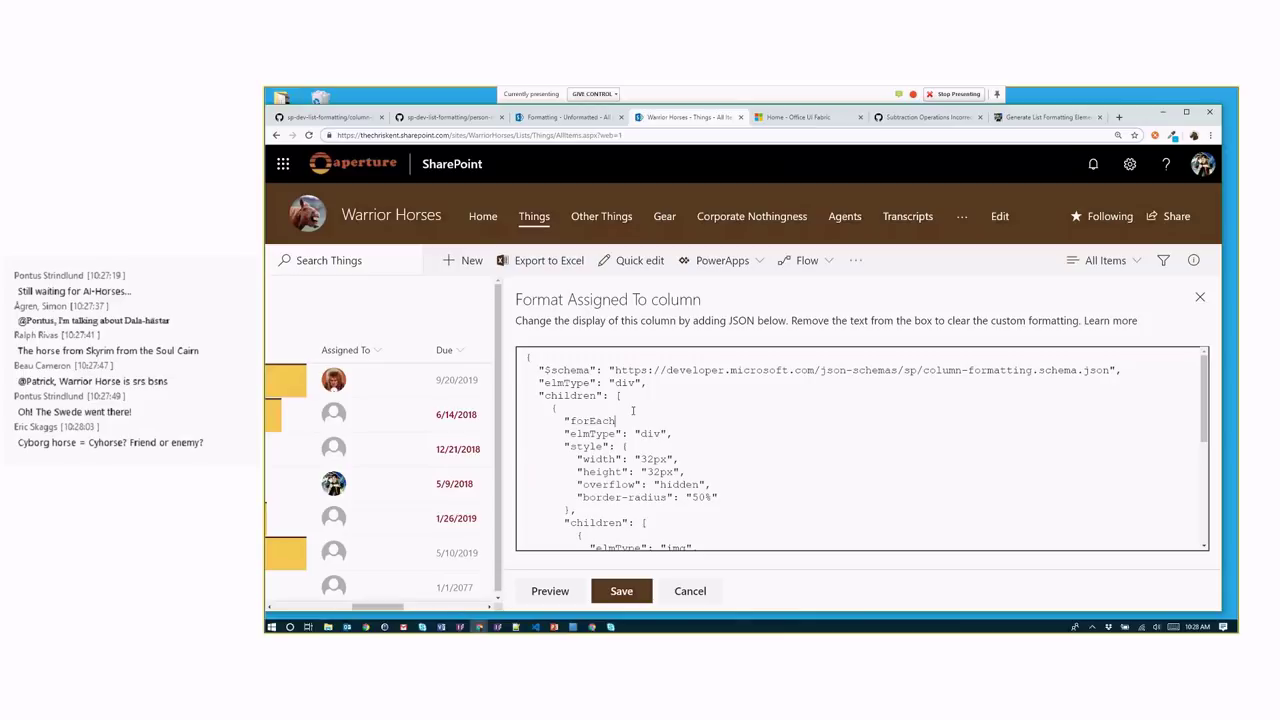
pyautogui.write(': "personIterator in @currentF')
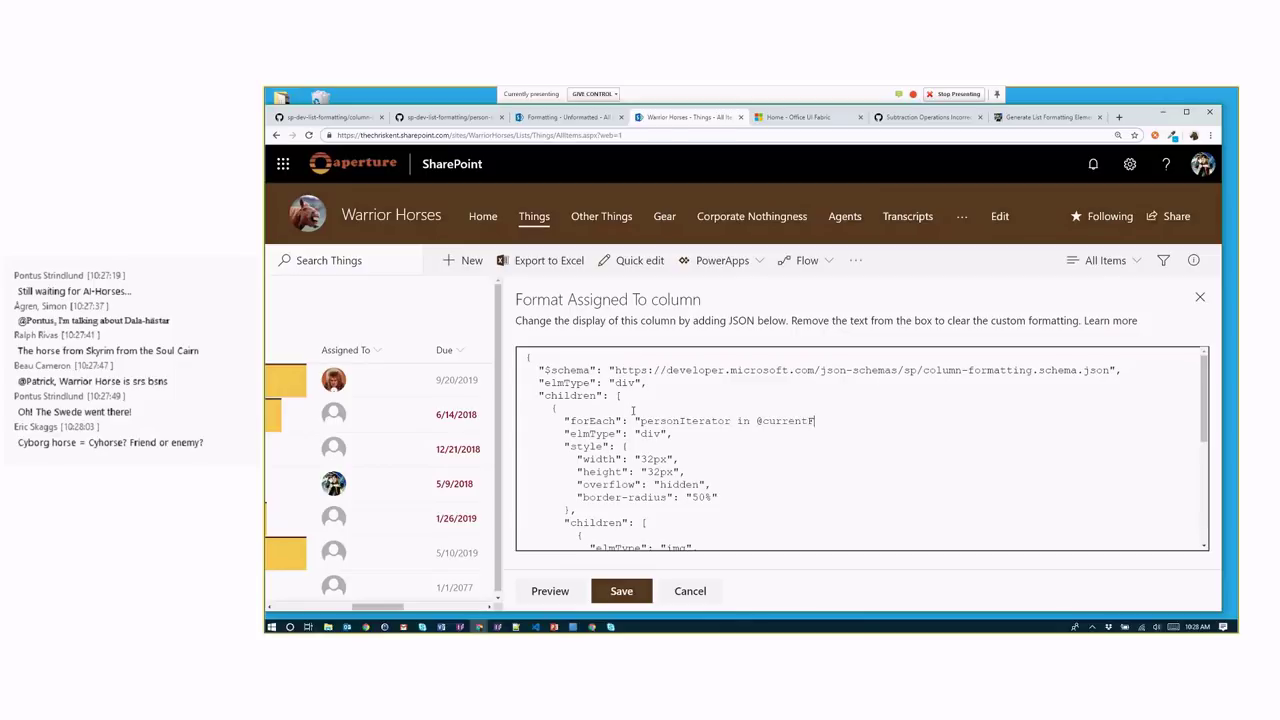
pyautogui.write('ield')
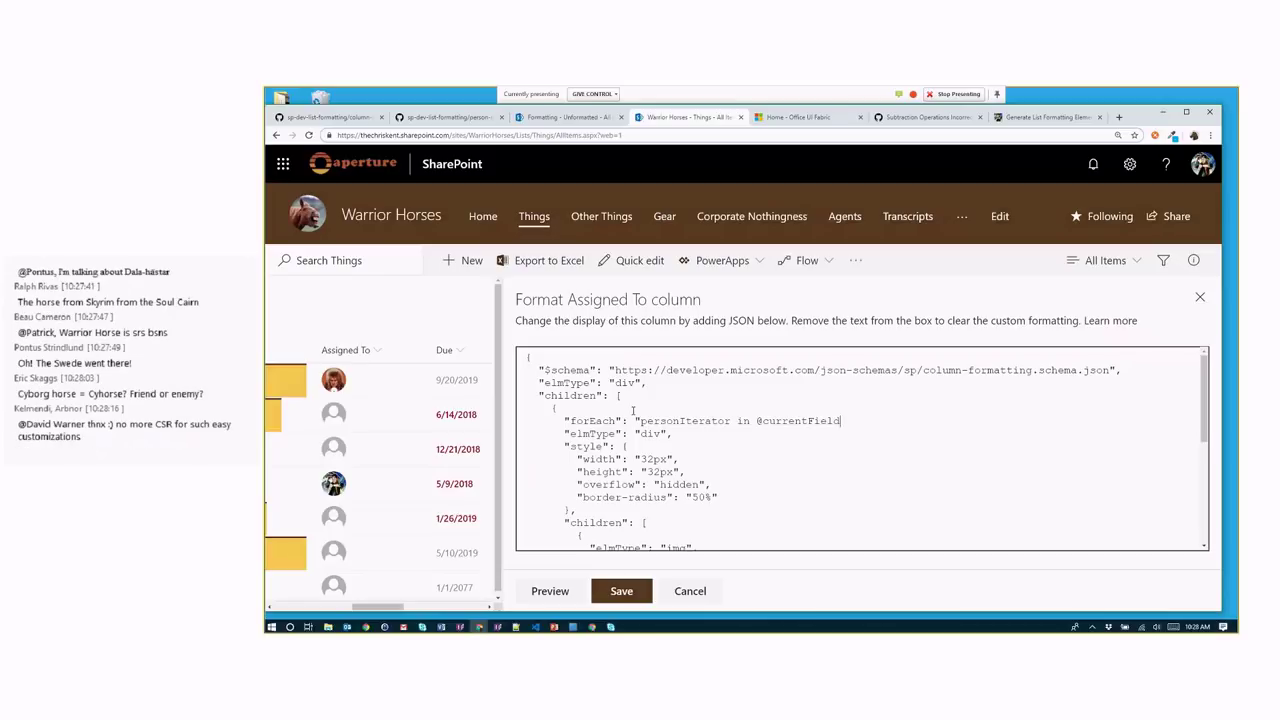
pyautogui.write('",')
# Step: Add a "margin" of "2px" after the border-radius in the inner div's style
pyautogui.press('Down')
pyautogui.press('End')
pyautogui.write(',')
pyautogui.press('Return')
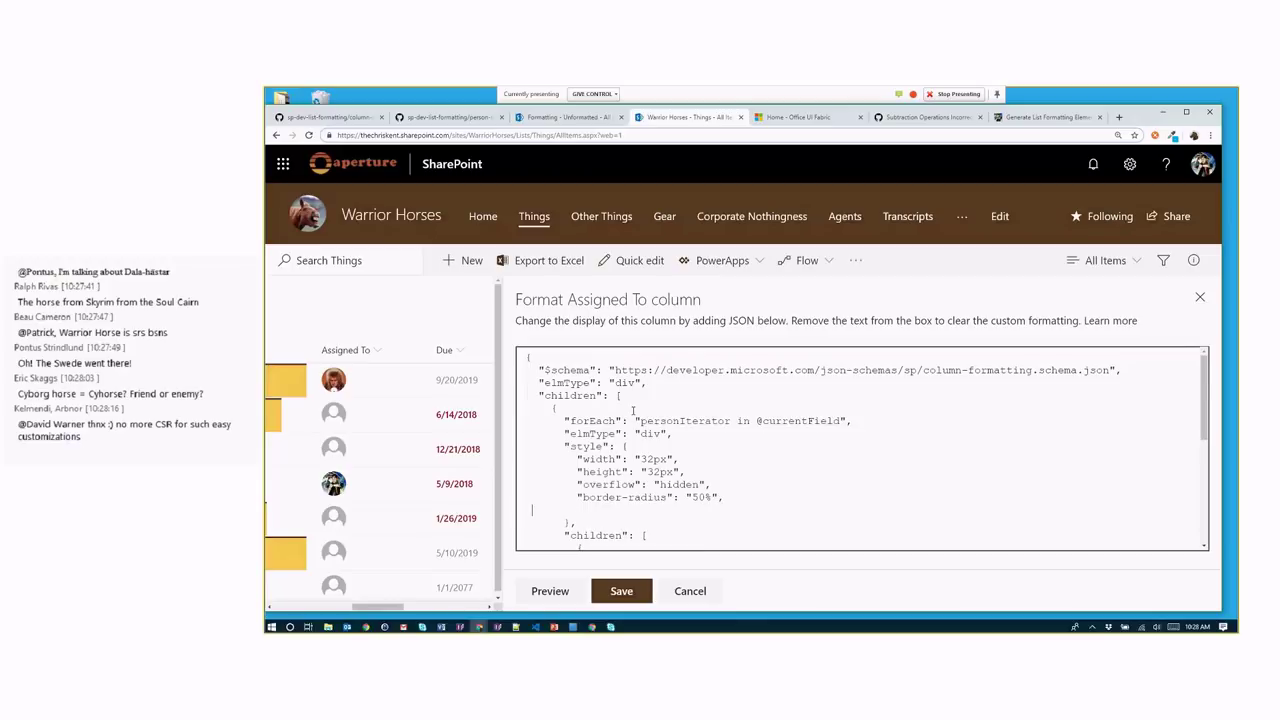
pyautogui.write('"margin": "2px"')
pyautogui.scroll(-3, 908, 452)
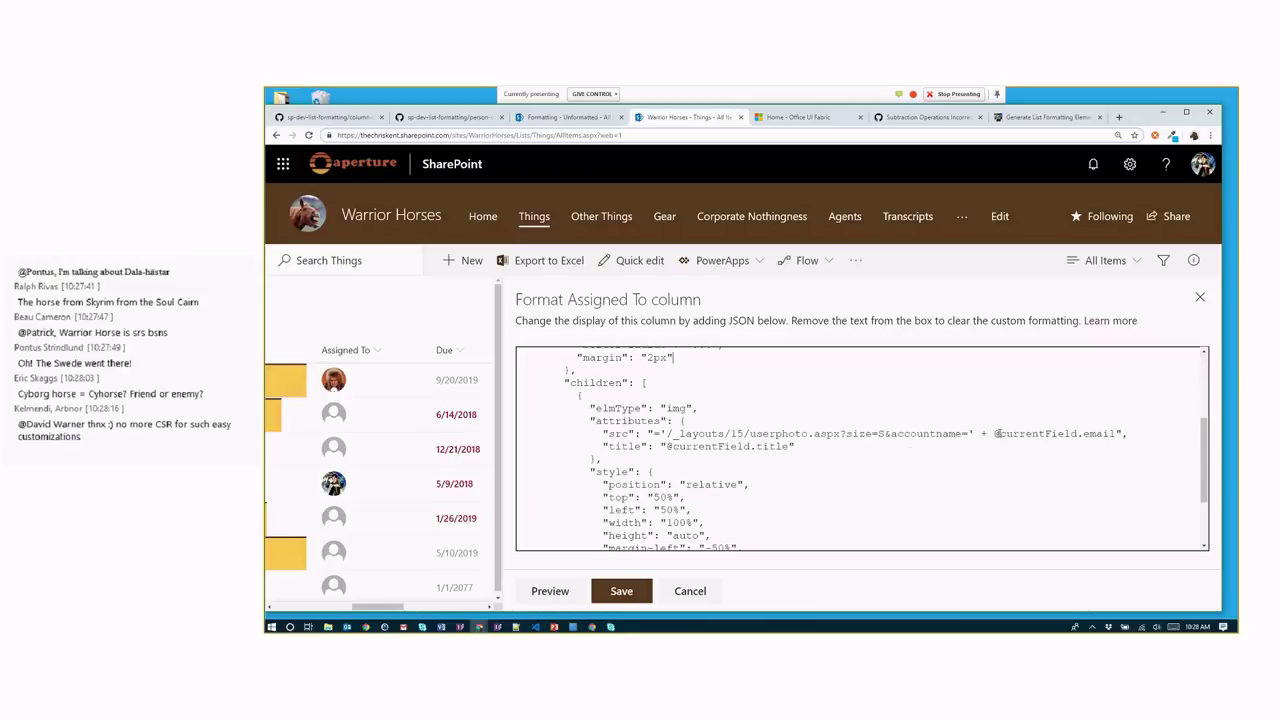
pyautogui.scroll(3, 637, 420)
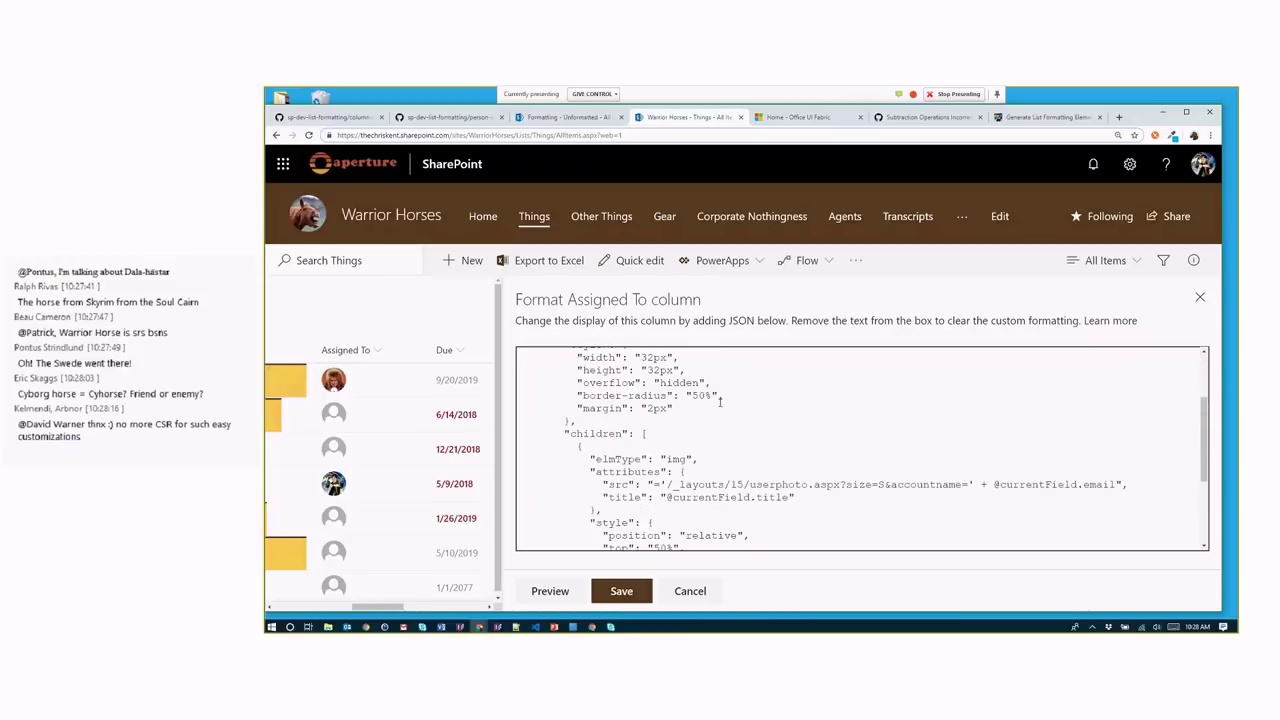
pyautogui.moveTo(637, 420); pyautogui.dragTo(716, 420)
pyautogui.scroll(-2, 989, 507)
pyautogui.moveTo(994, 486); pyautogui.dragTo(1080, 486)
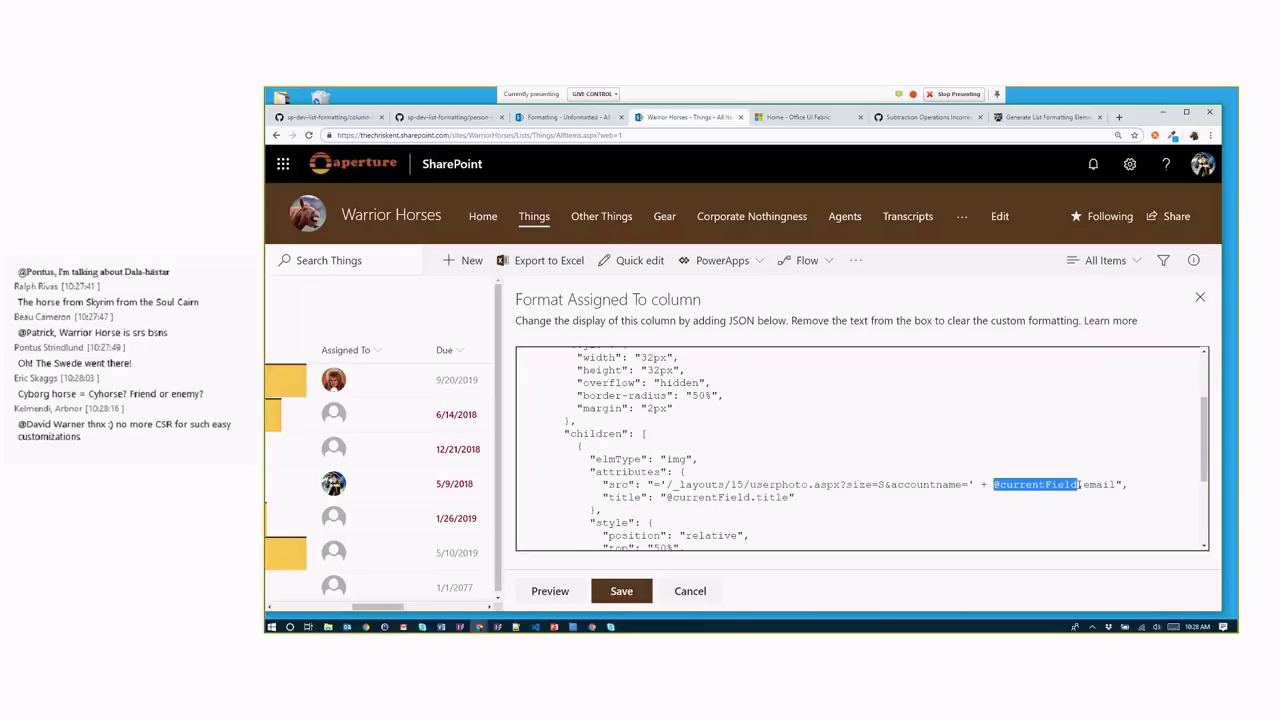
pyautogui.write('[$')
pyautogui.write('personIterator')
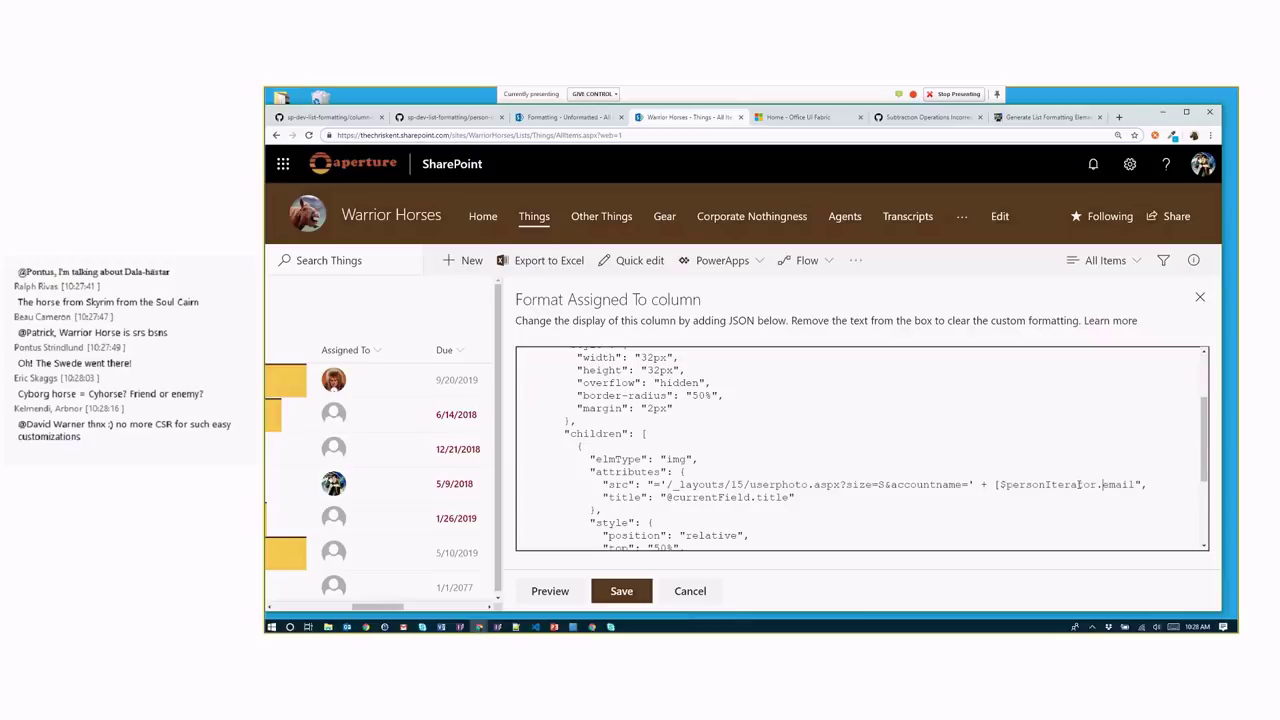
pyautogui.write(']')
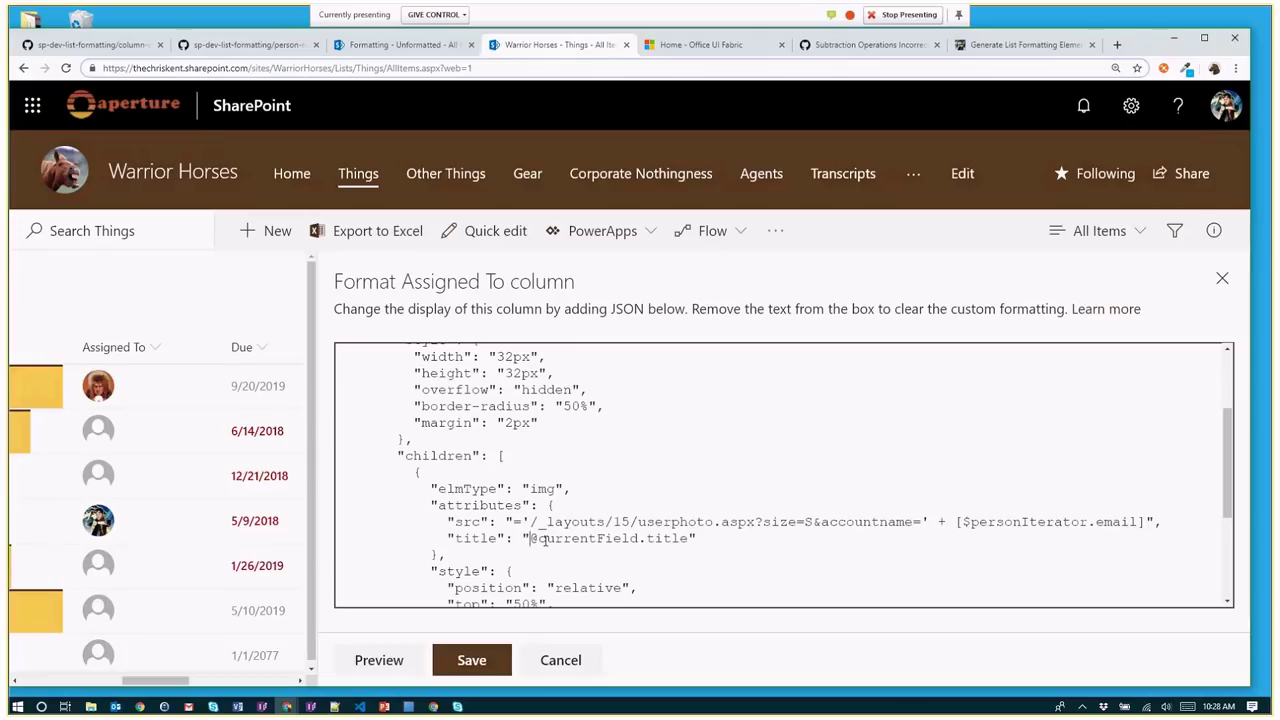
# Step: Set the image's title attribute to "[$personIterator.title]" and preview the Assigned To format
pyautogui.moveTo(662, 497); pyautogui.dragTo(747, 497)
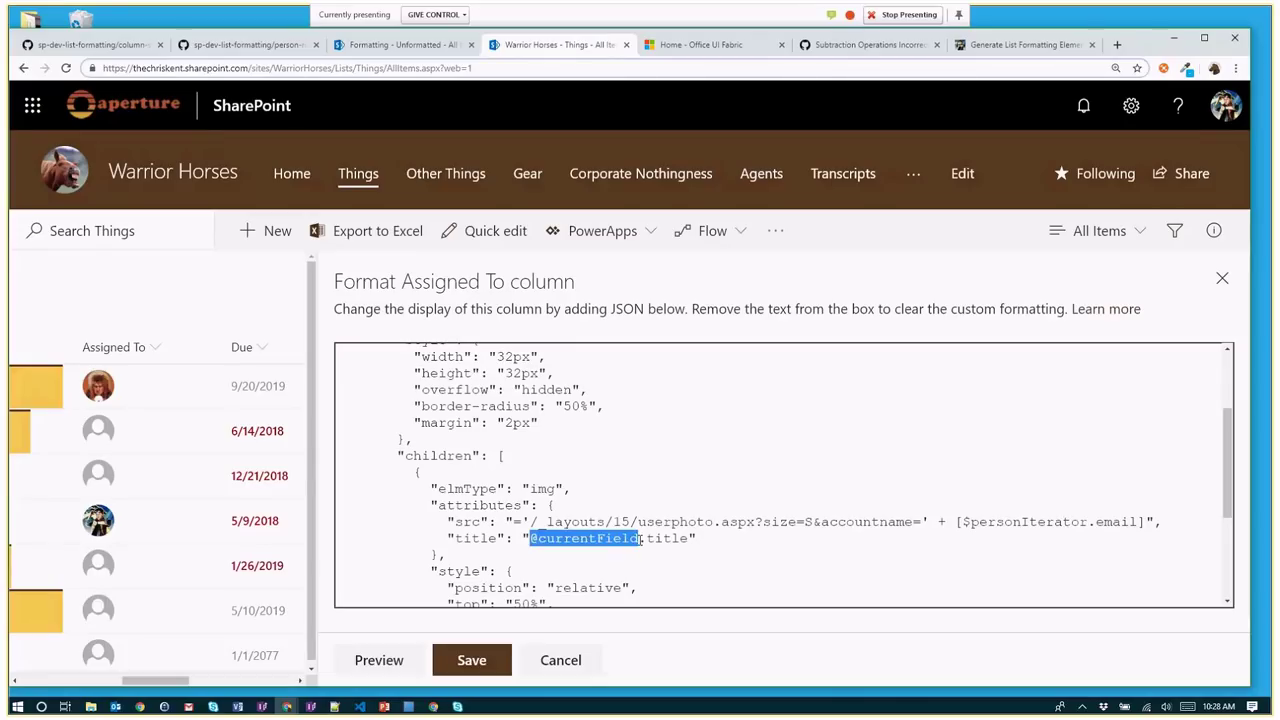
pyautogui.write('personIterator')
pyautogui.click(530, 539)
pyautogui.write('[$')
pyautogui.press('End')
pyautogui.write(']')
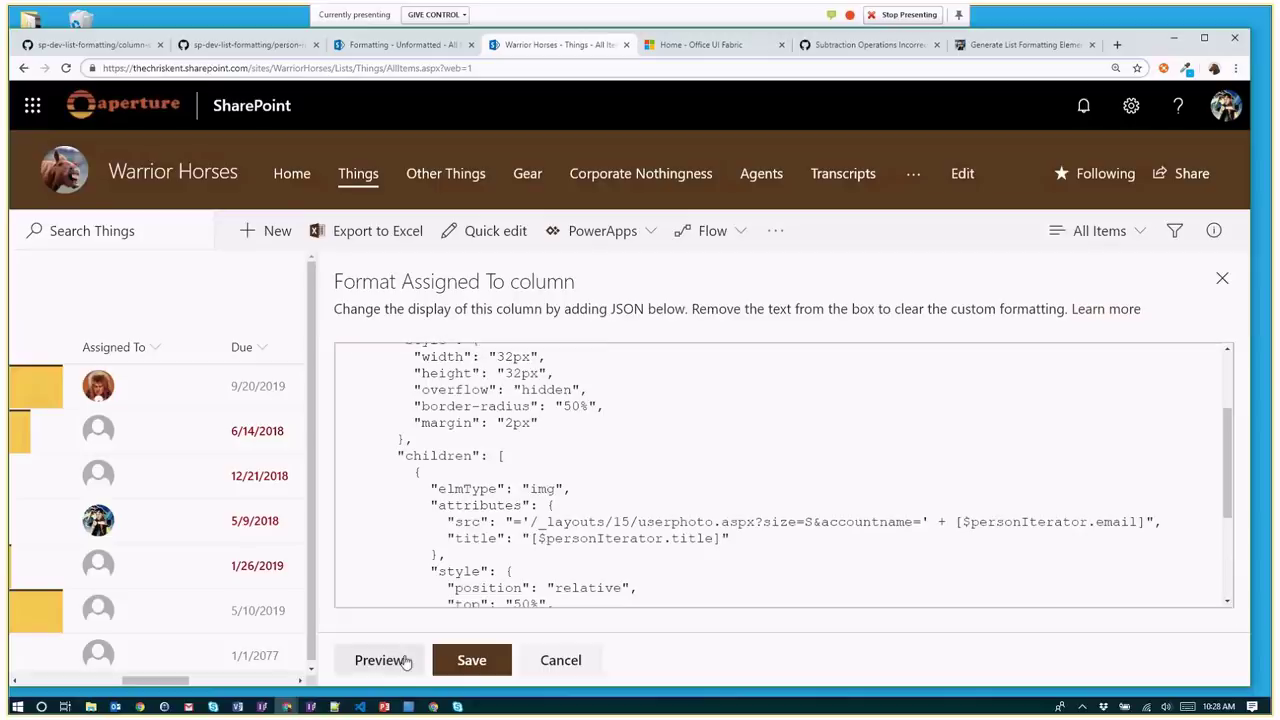
pyautogui.click(395, 660)
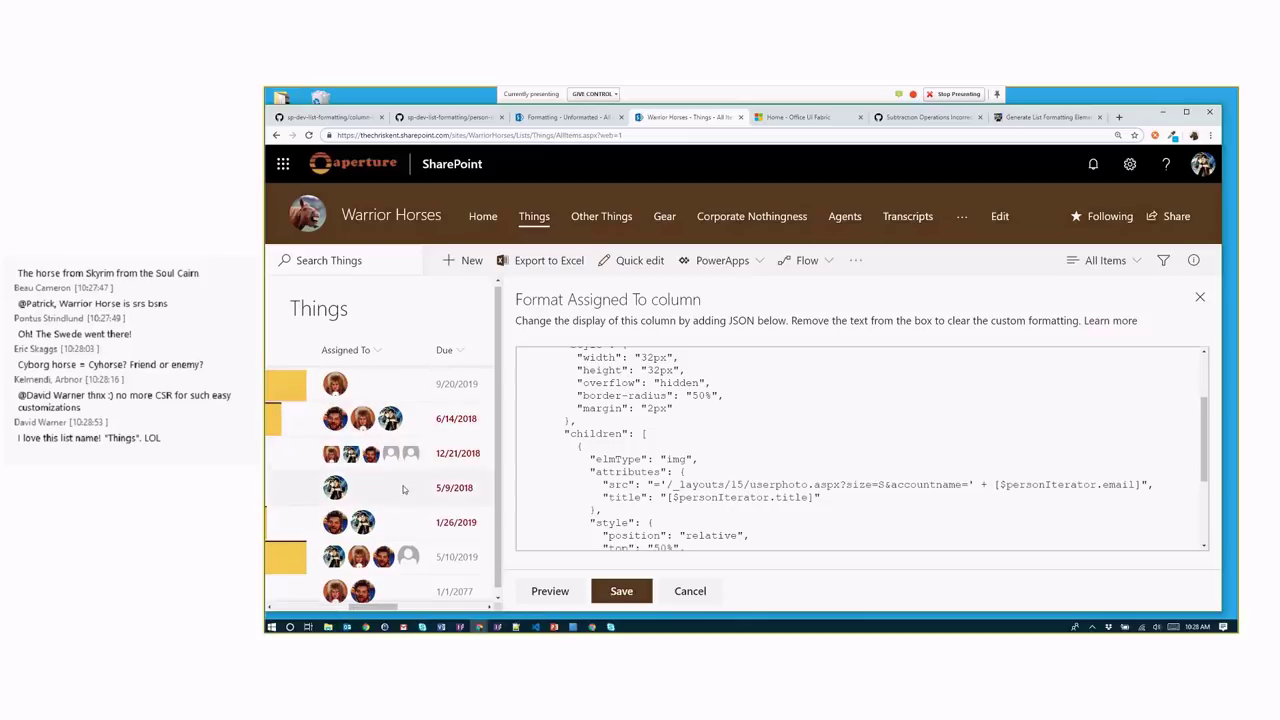
pyautogui.moveTo(388, 461)
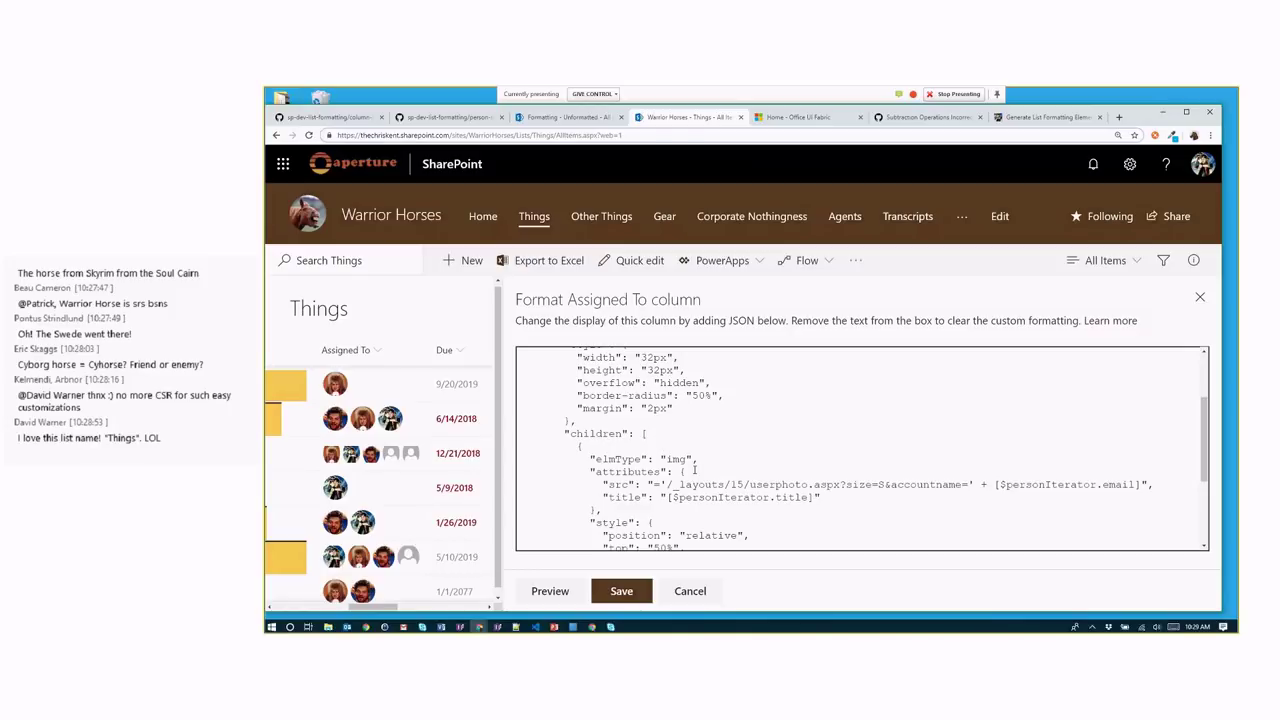
# Step: Look at the Office UI Fabric Facepile example with overflow buttons, then return to the Assigned To column formatting
pyautogui.click(800, 117)
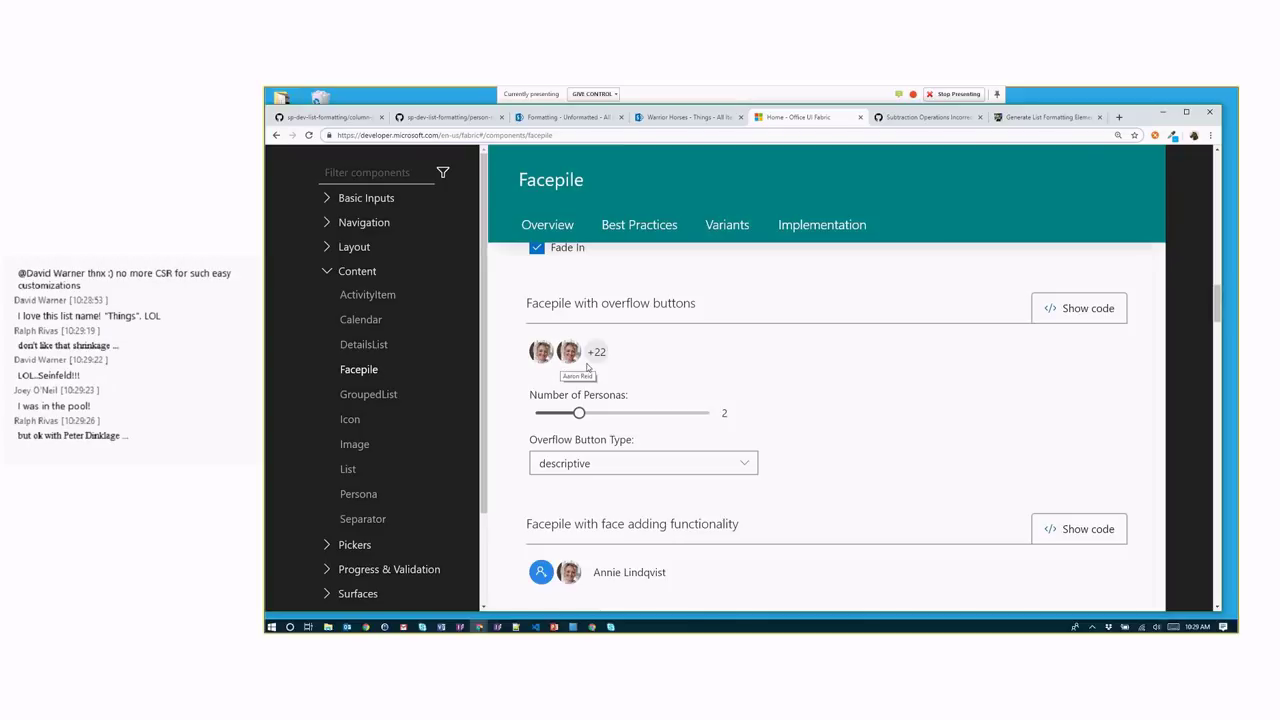
pyautogui.moveTo(598, 367)
pyautogui.click(704, 119)
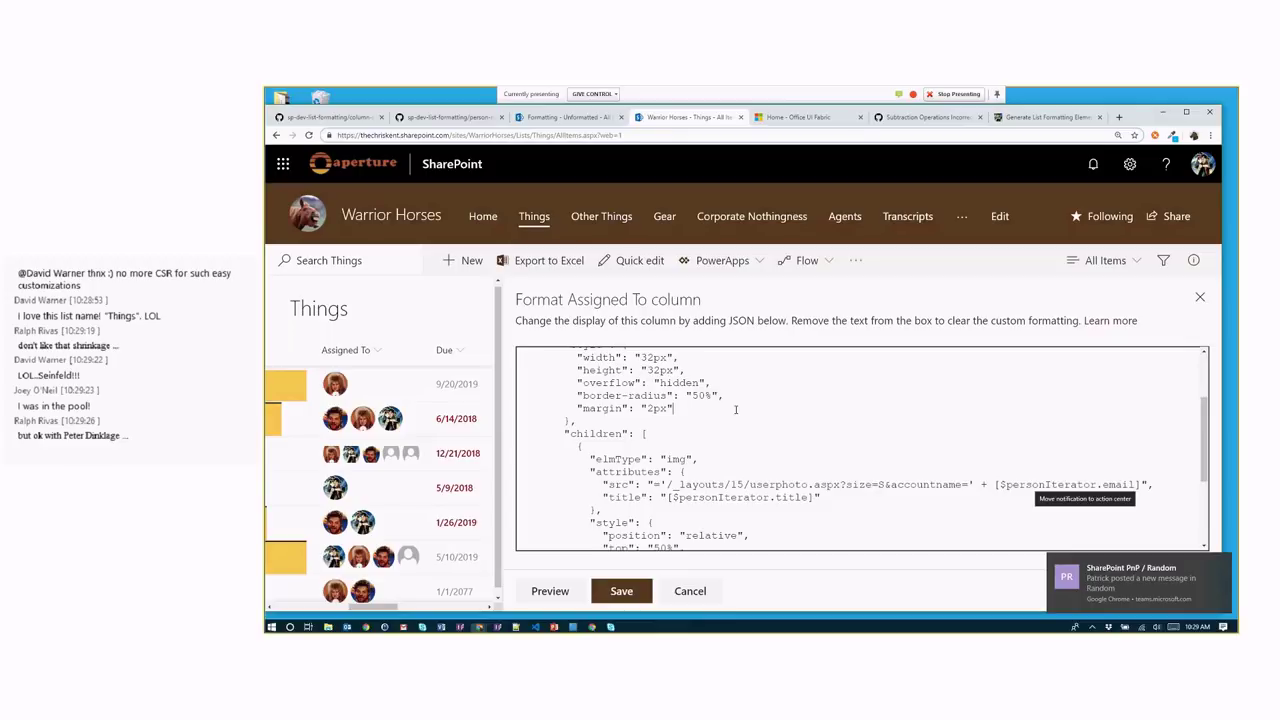
pyautogui.click(1222, 565)
pyautogui.scroll(1, 731, 416)
pyautogui.scroll(1, 733, 426)
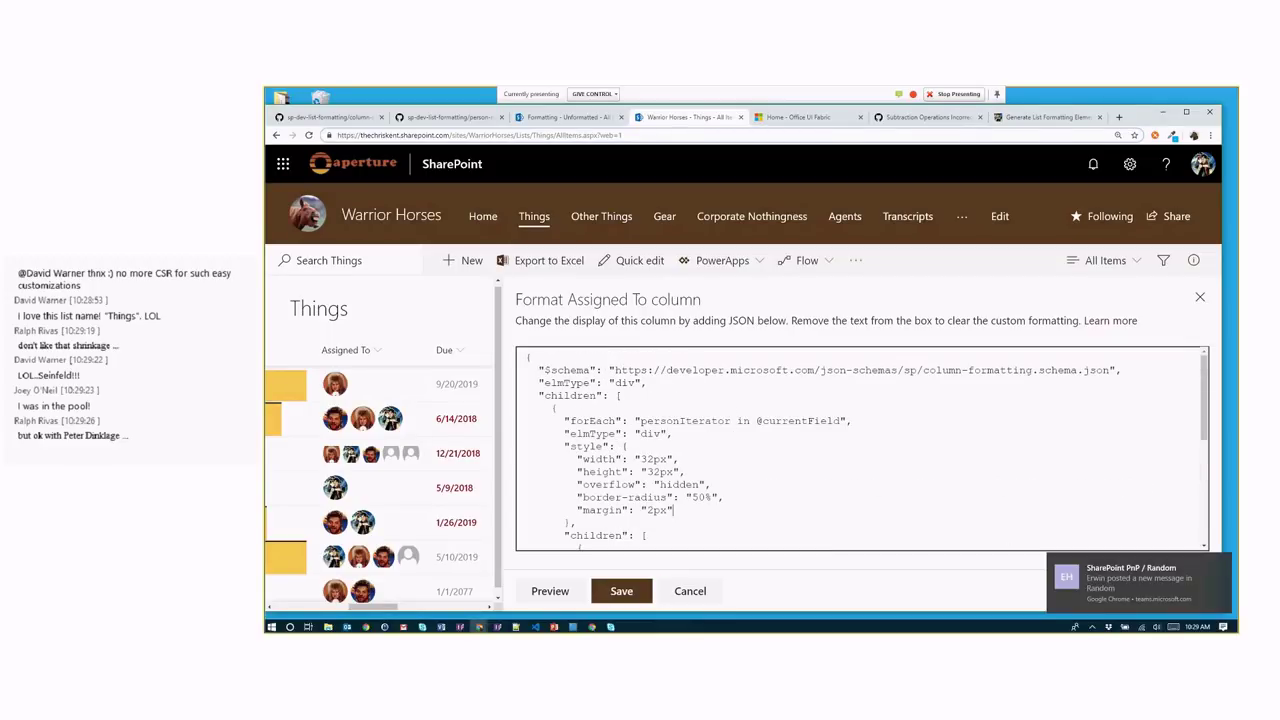
# Step: Switch to GitHub and open the column-samples folder of the sp-dev-list-formatting repository
pyautogui.click(448, 117)
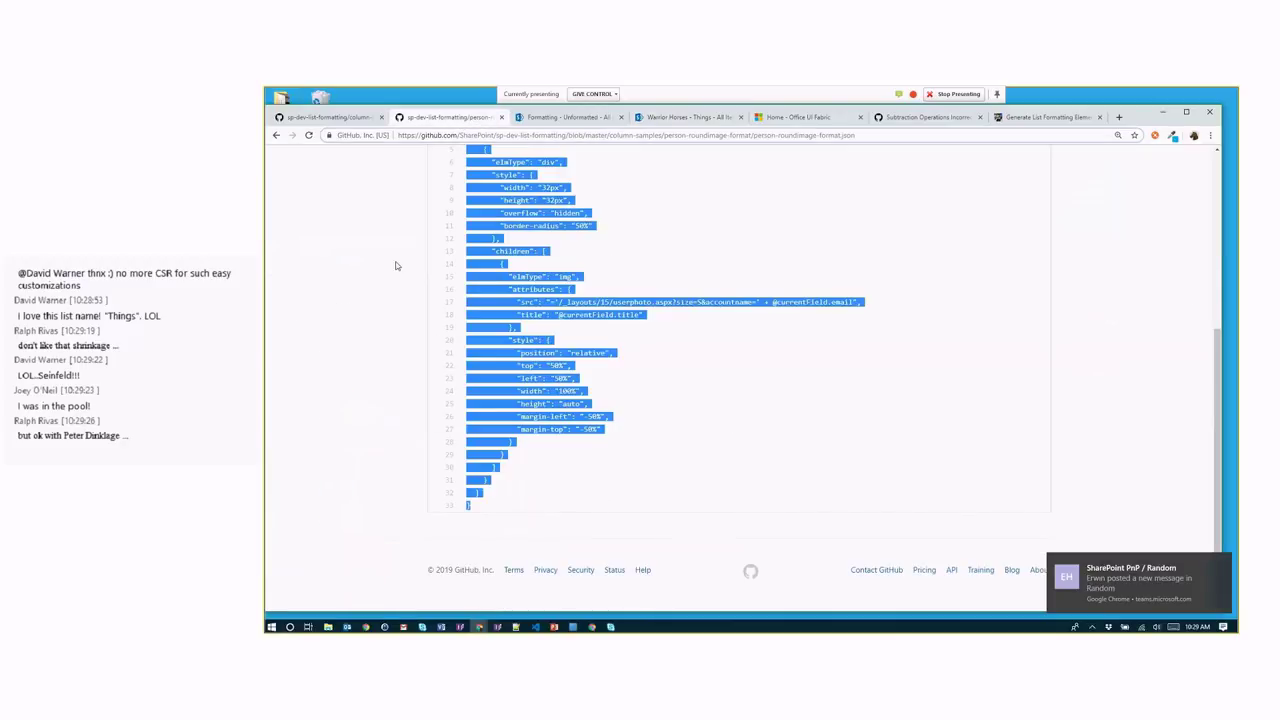
pyautogui.scroll(5, 395, 265)
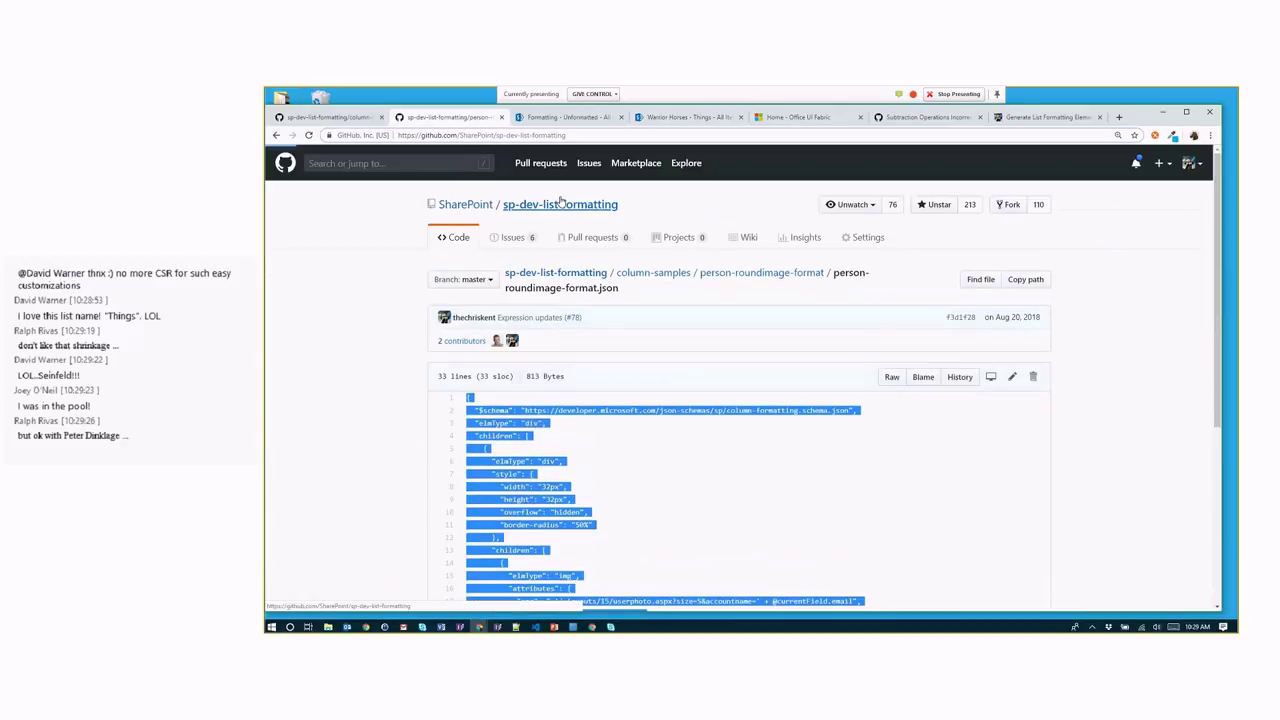
pyautogui.click(561, 203)
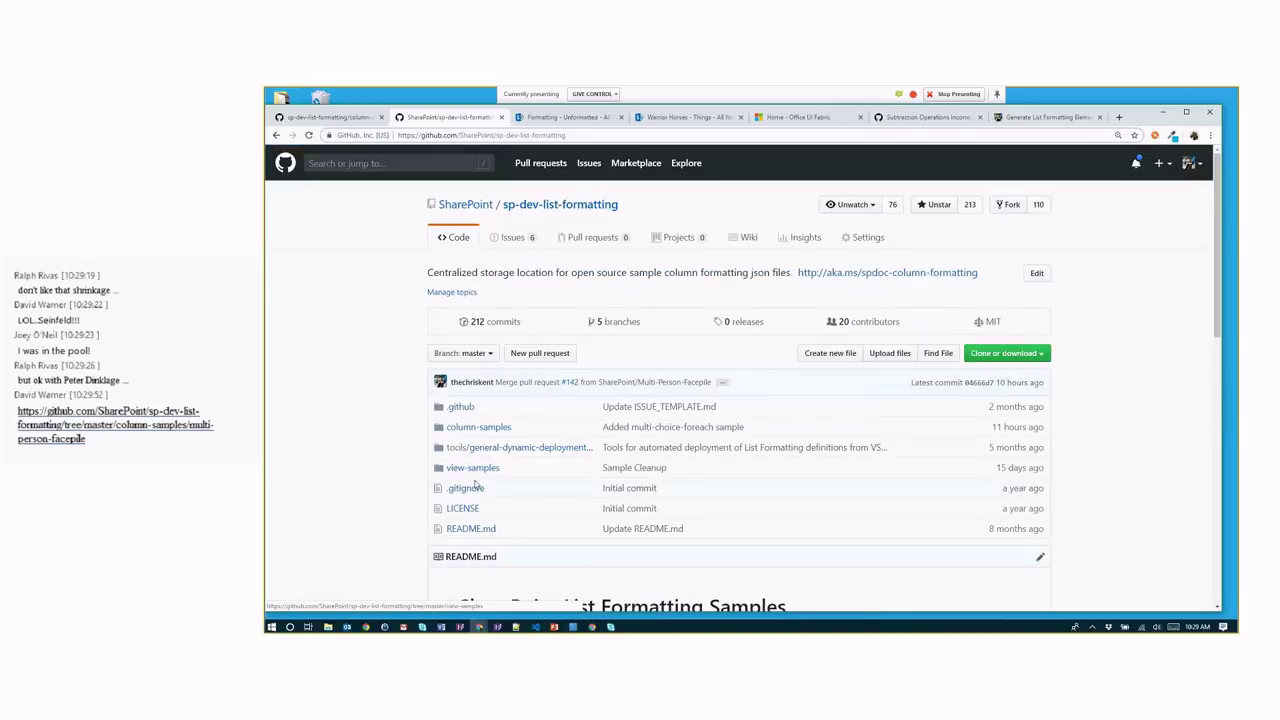
pyautogui.click(478, 427)
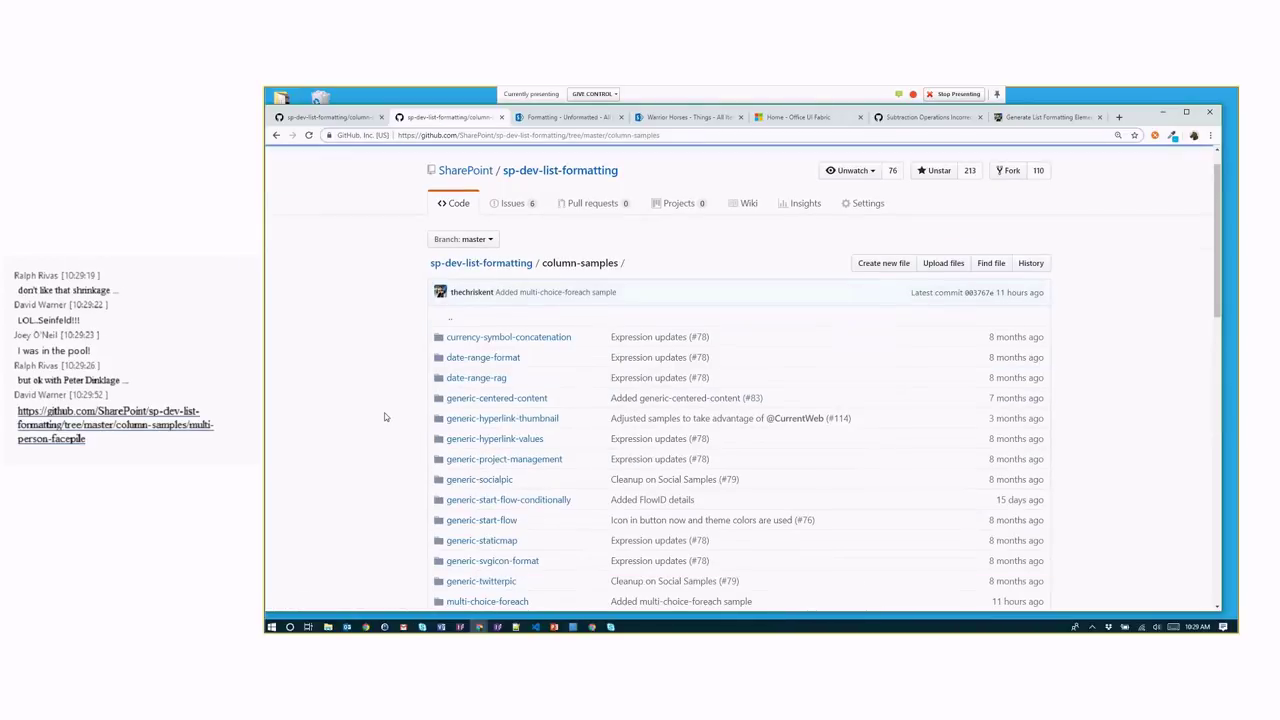
# Step: Open multi-person-facepile.json in the multi-person-facepile sample and copy its entire JSON code
pyautogui.scroll(-3, 384, 417)
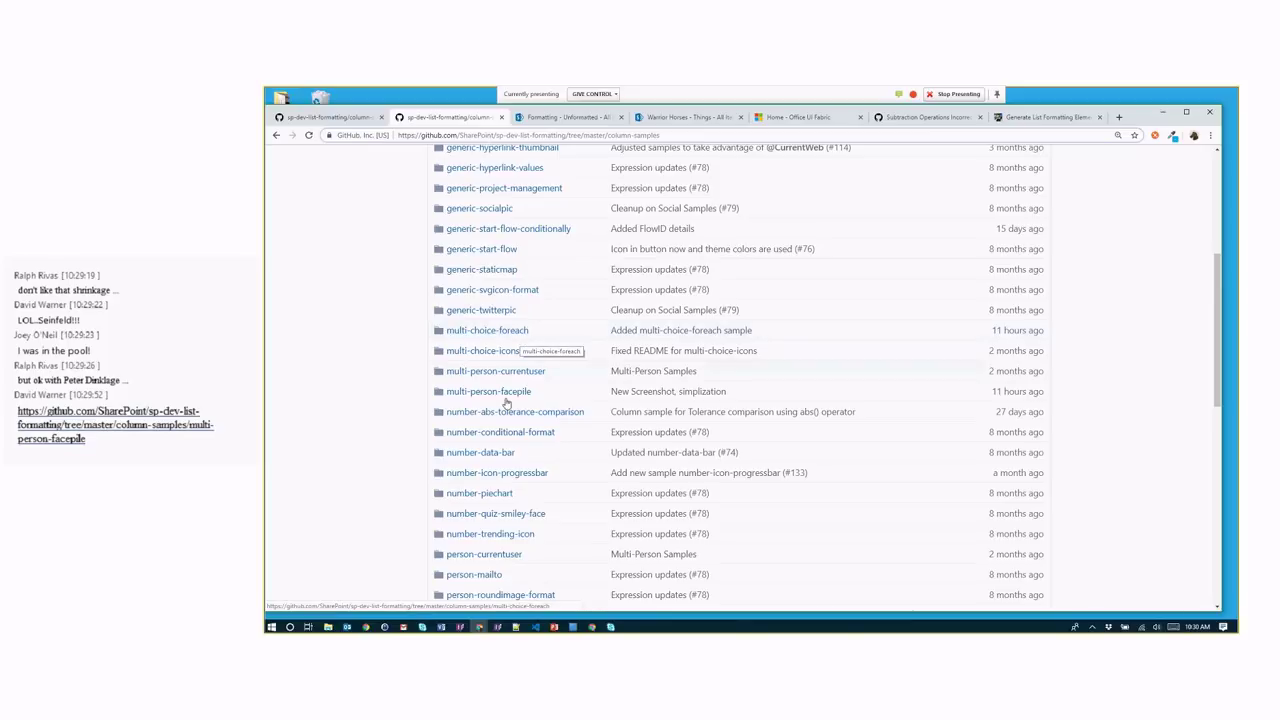
pyautogui.scroll(-1, 504, 510)
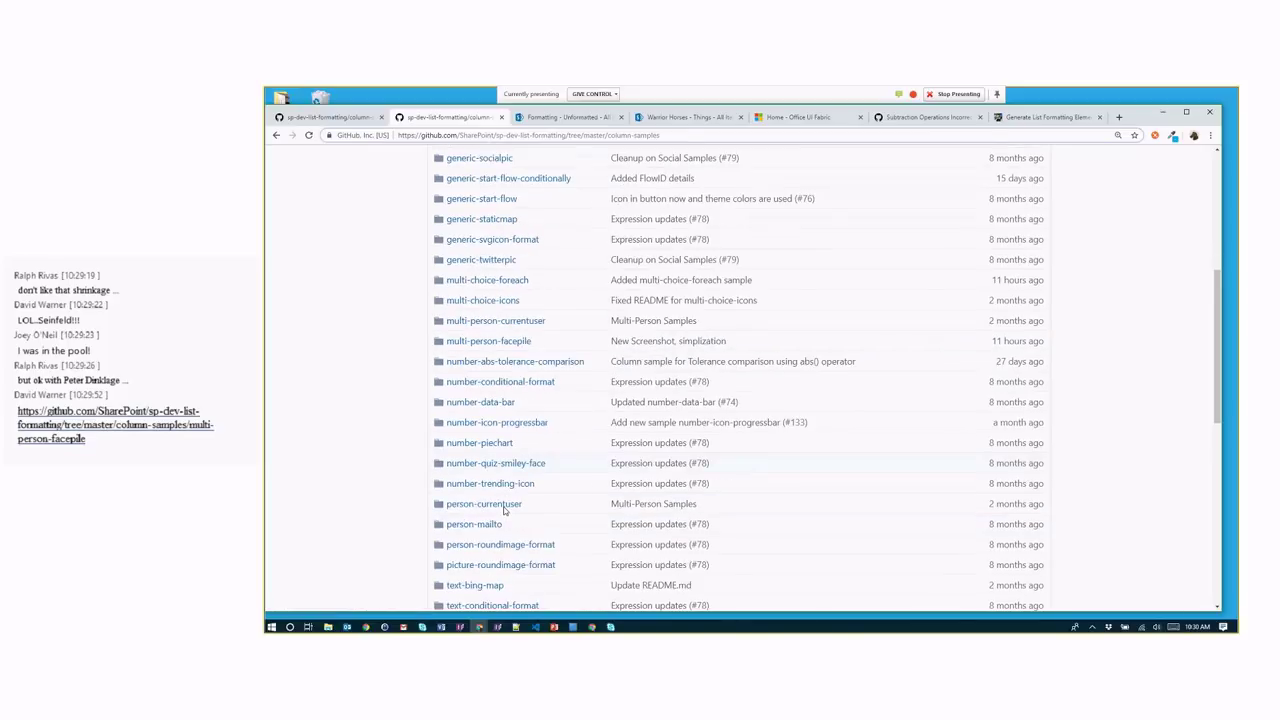
pyautogui.click(497, 345)
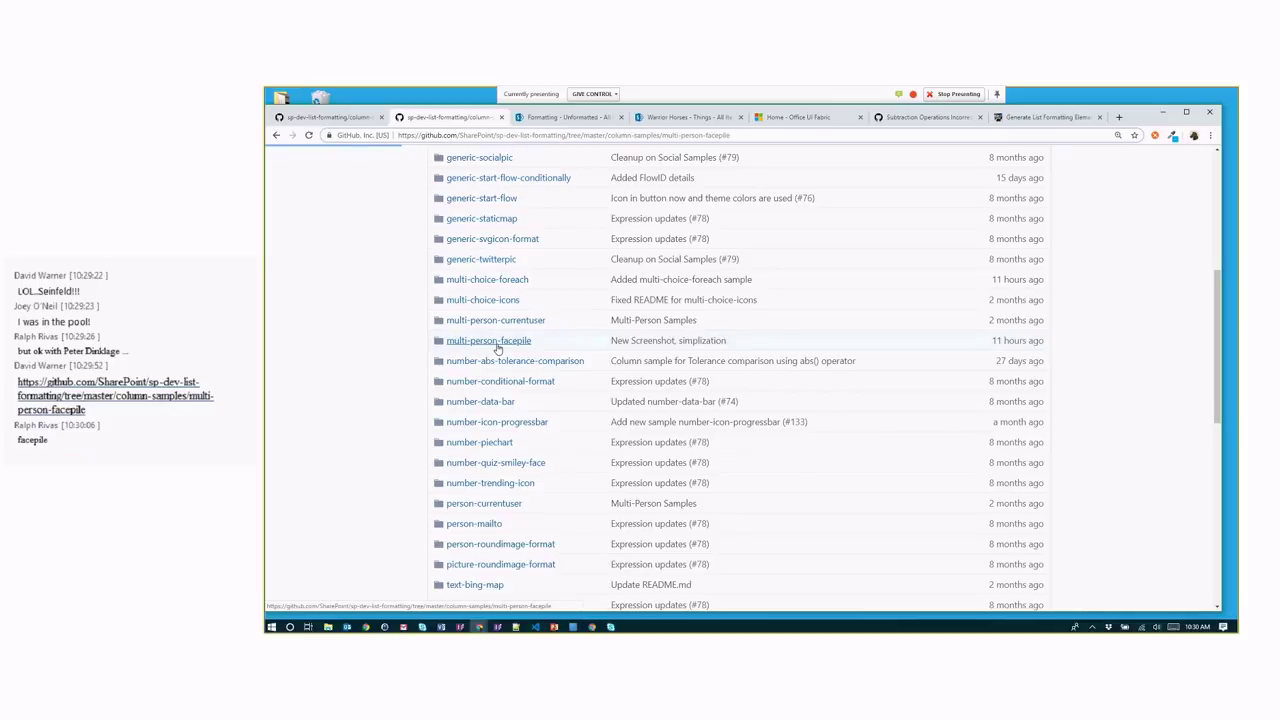
pyautogui.click(500, 392)
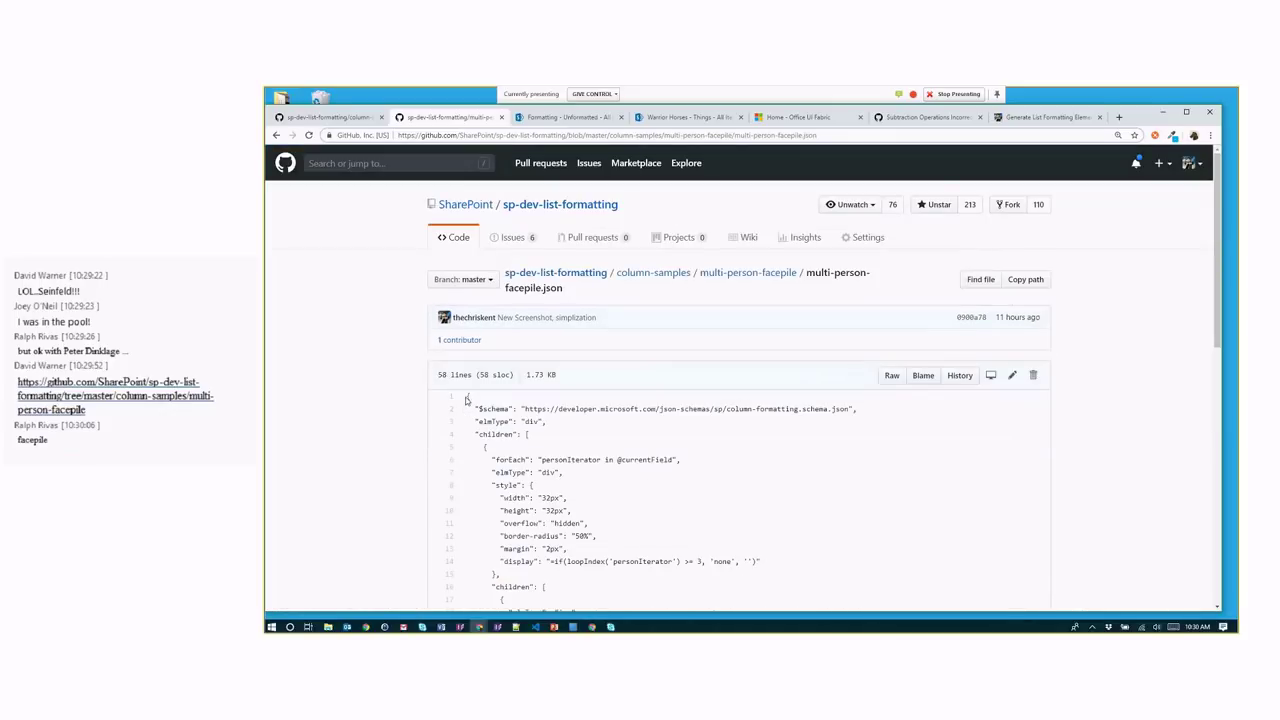
pyautogui.moveTo(467, 396); pyautogui.dragTo(490, 514)
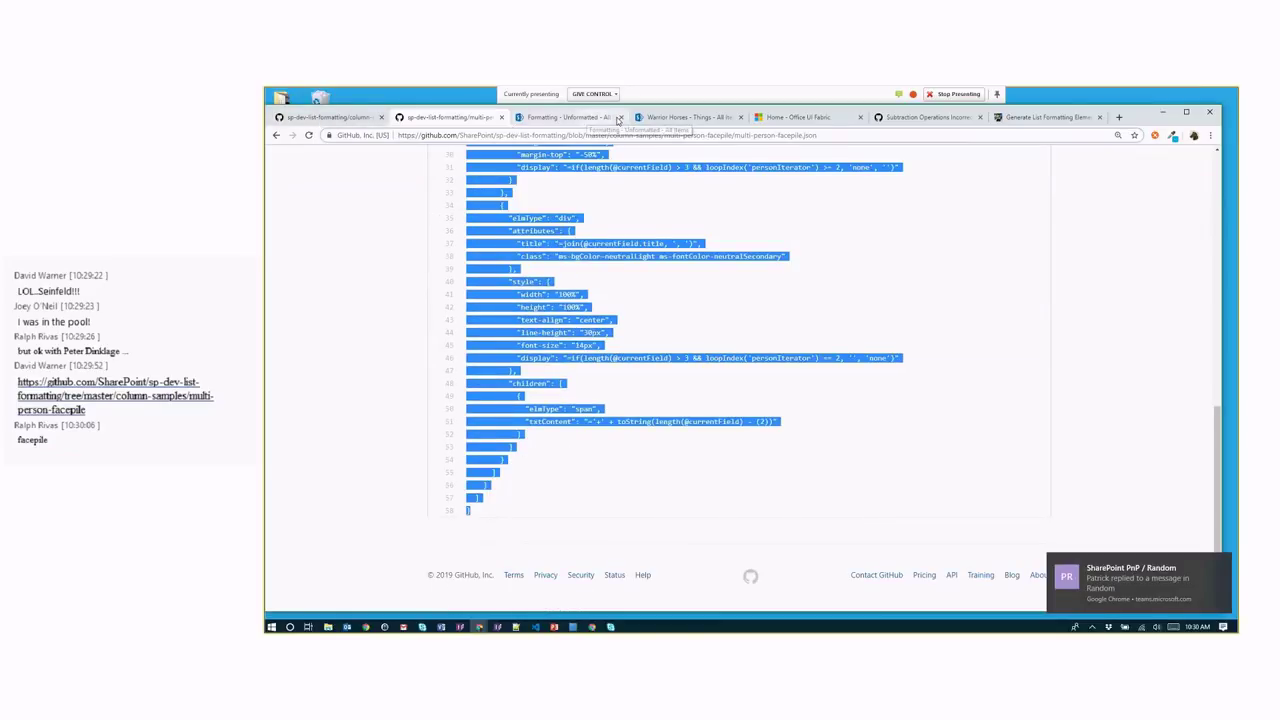
# Step: Replace the Assigned To column's format in the Things list with the copied facepile JSON and preview it
pyautogui.click(685, 117)
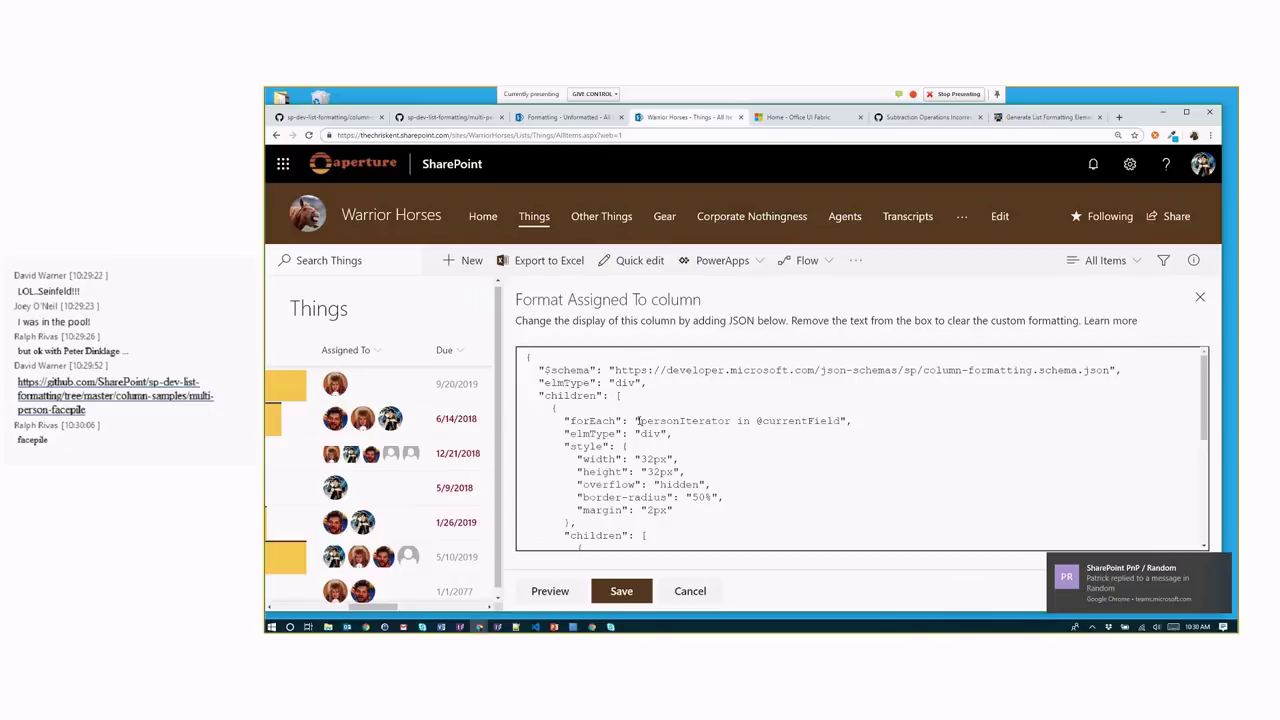
pyautogui.hotkey('ctrl', 'a')
pyautogui.hotkey('ctrl', 'v')
pyautogui.click(553, 591)
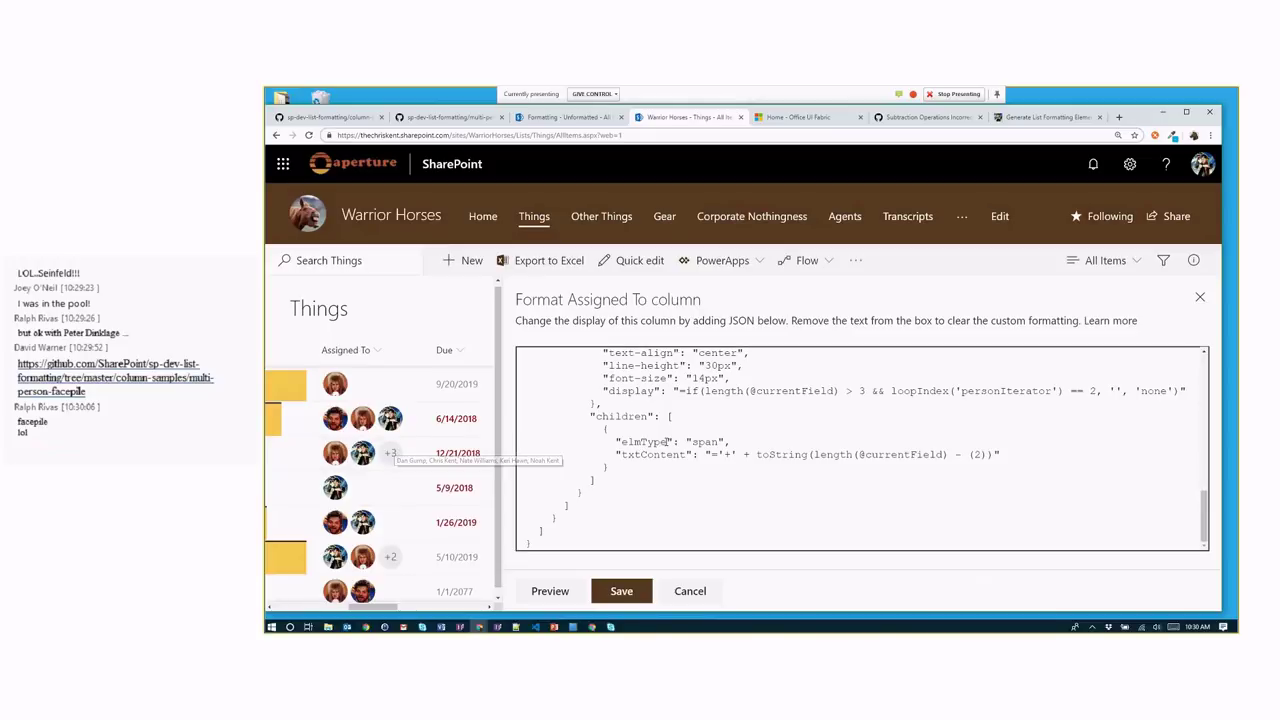
# Step: Review the facepile JSON, examining the forEach property and the display expression that uses loopIndex('personIterator')
pyautogui.scroll(1, 675, 440)
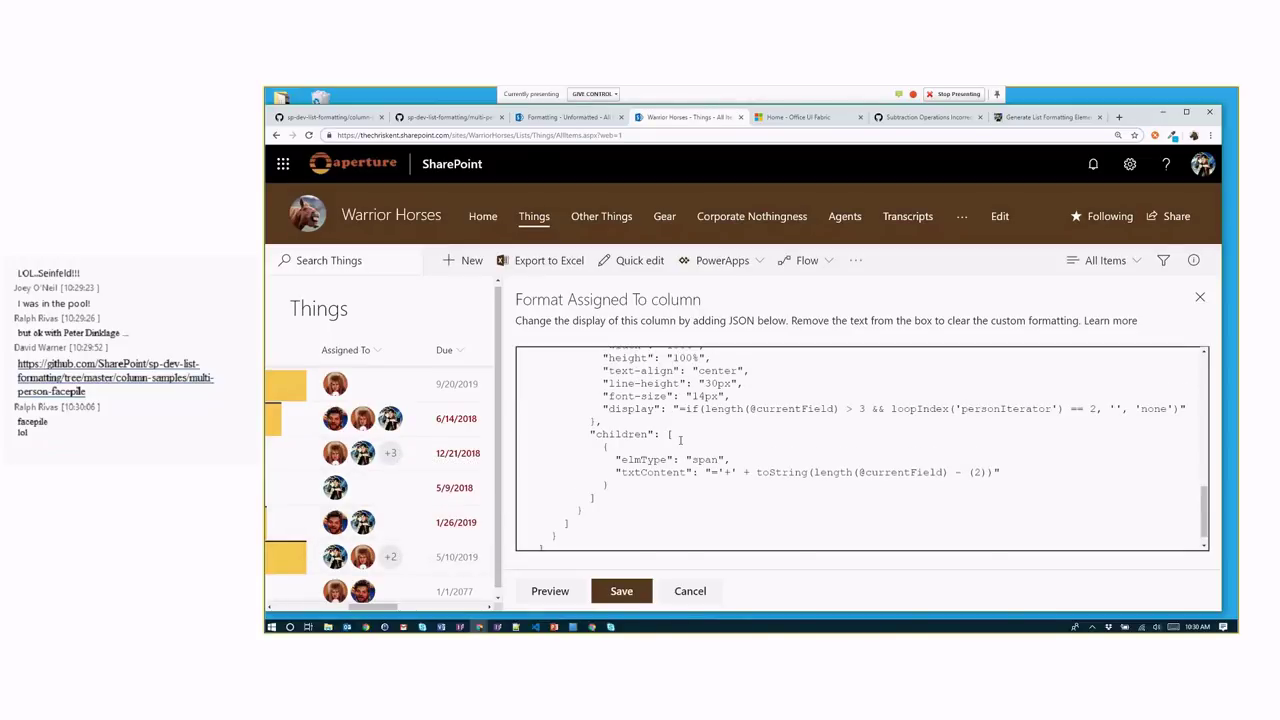
pyautogui.scroll(10, 680, 440)
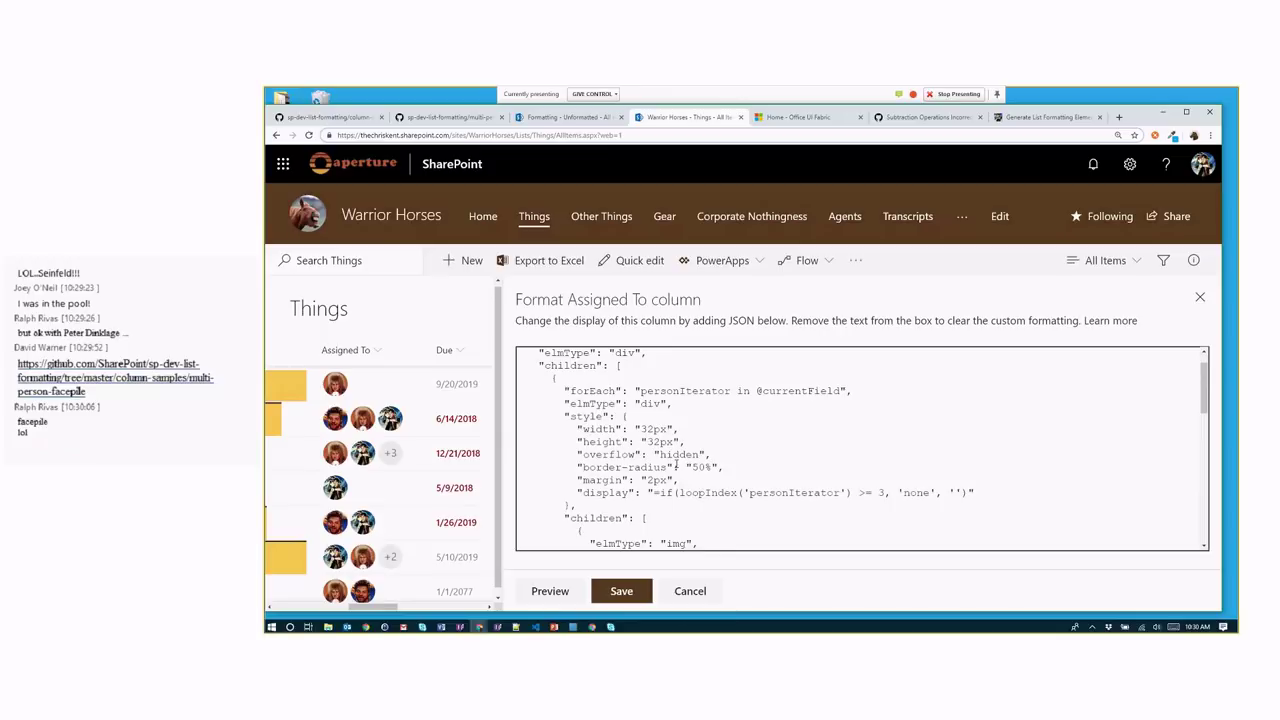
pyautogui.scroll(2, 676, 463)
pyautogui.scroll(-4, 676, 460)
pyautogui.scroll(4, 676, 456)
pyautogui.scroll(-3, 676, 452)
pyautogui.scroll(-3, 676, 452)
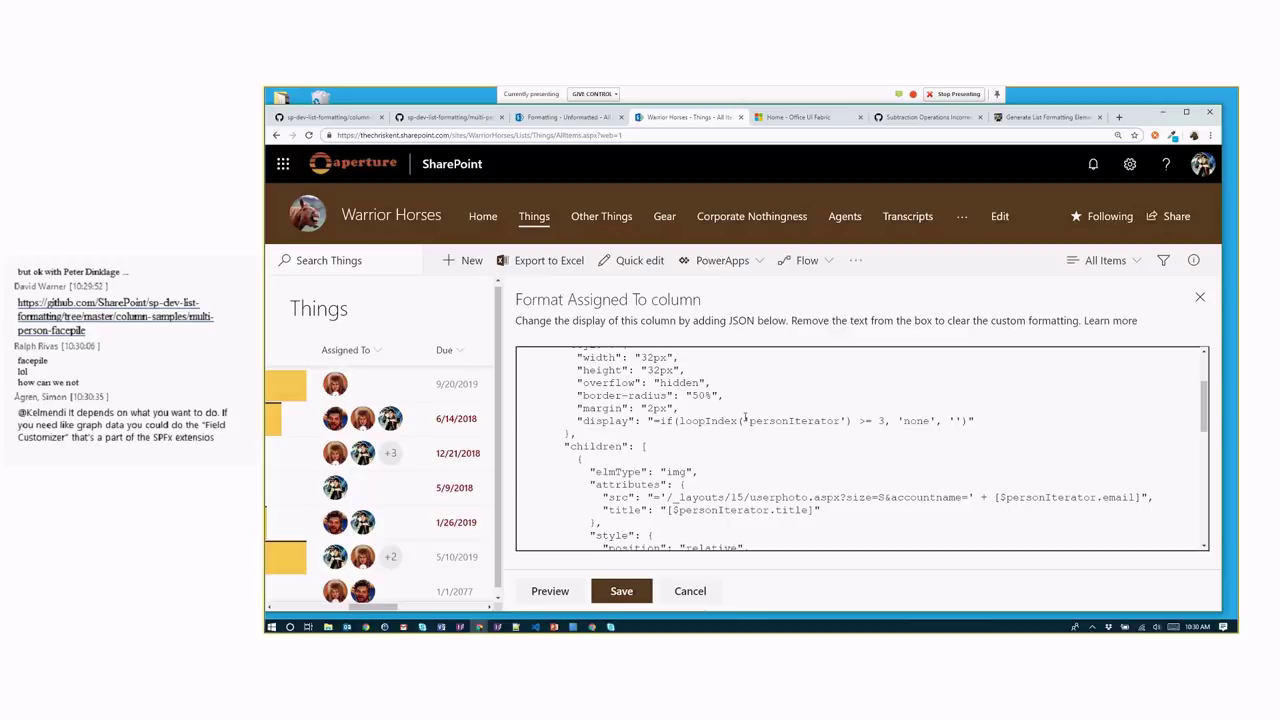
pyautogui.moveTo(743, 421); pyautogui.dragTo(847, 423)
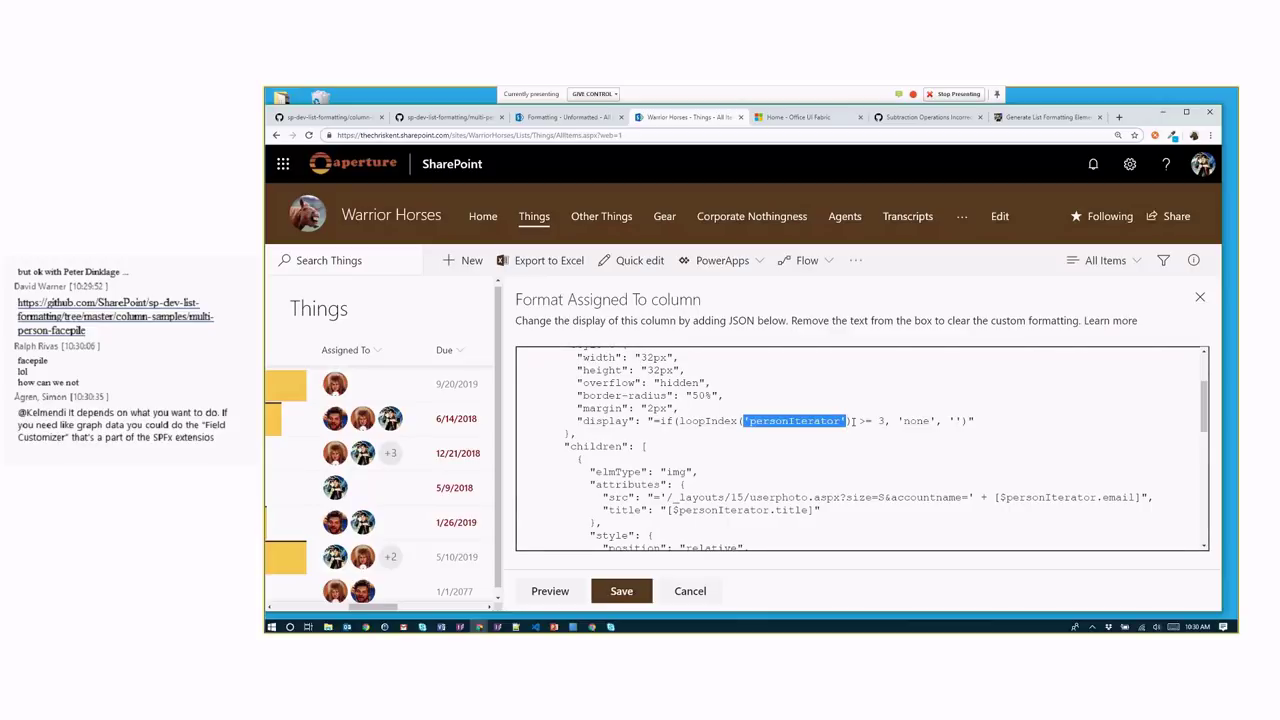
pyautogui.click(847, 421)
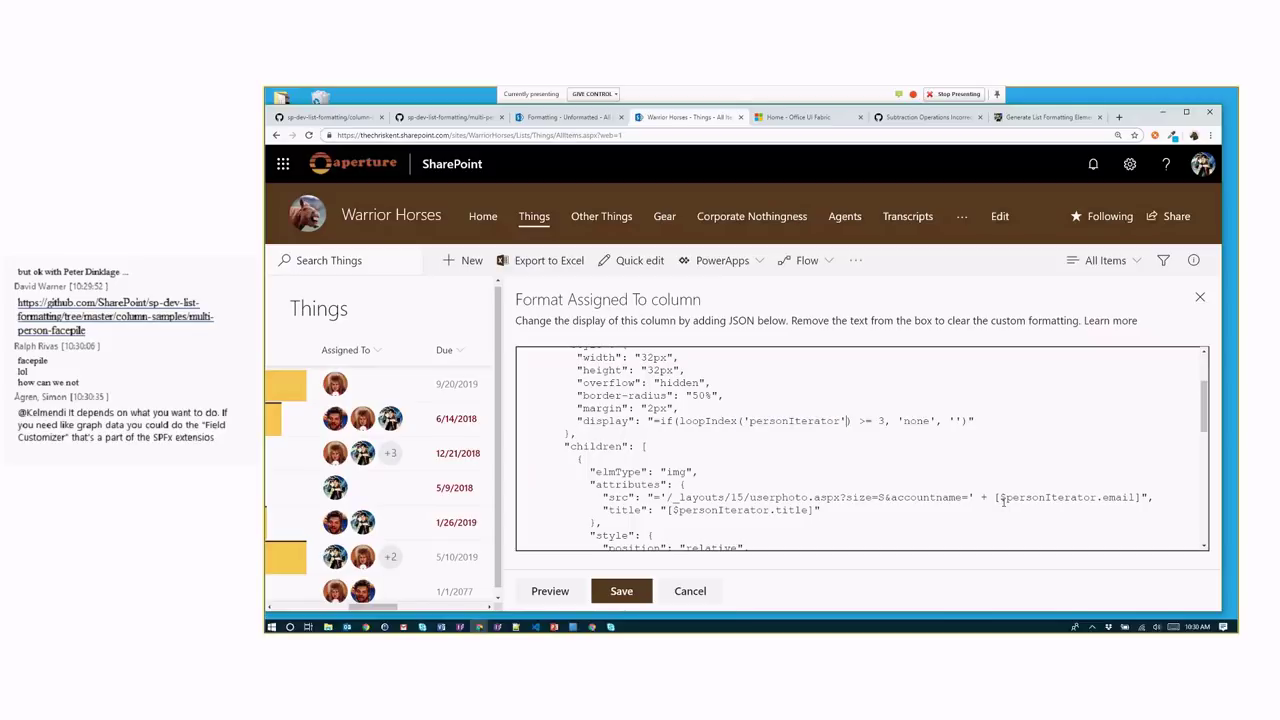
pyautogui.moveTo(1001, 501); pyautogui.dragTo(1007, 502)
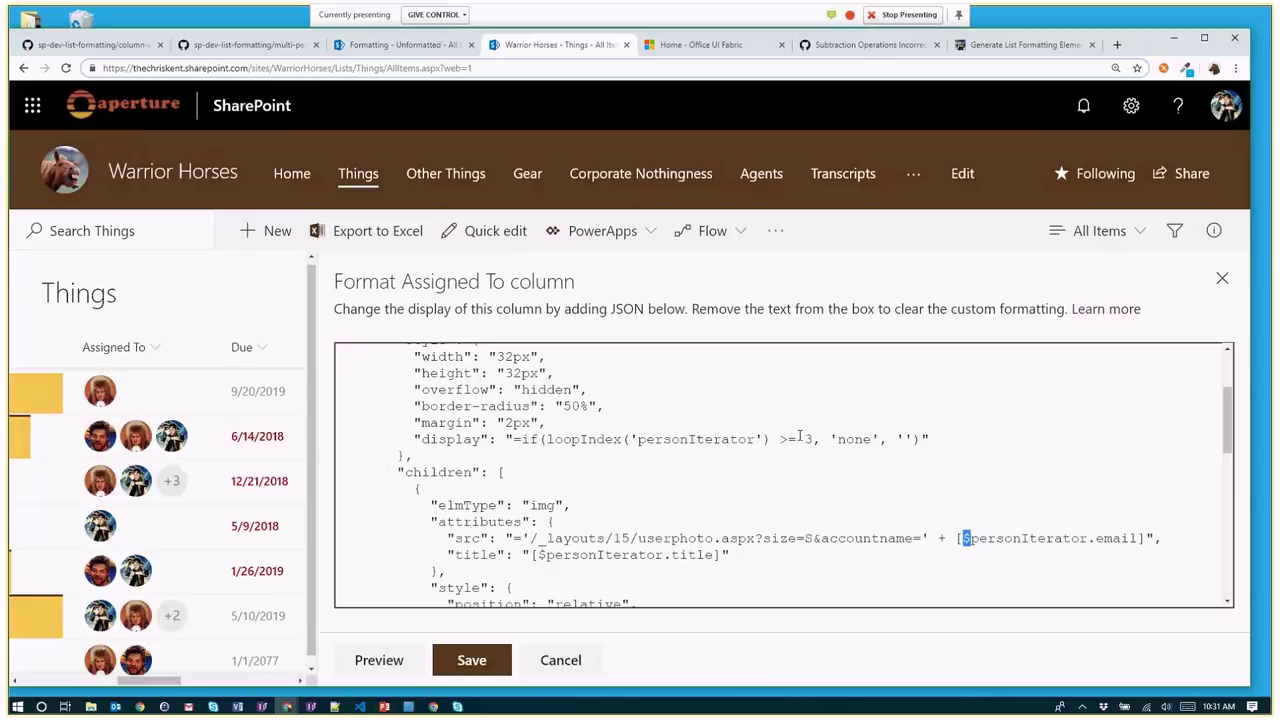
pyautogui.scroll(-4, 766, 430)
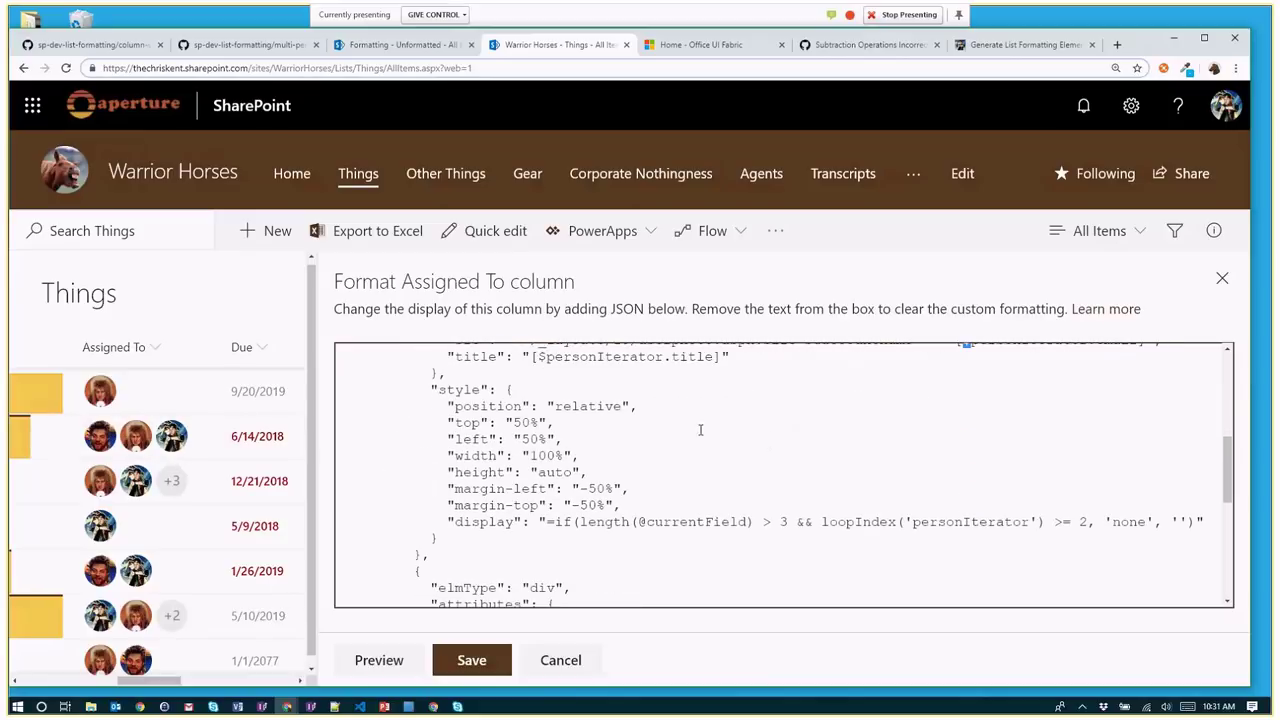
pyautogui.scroll(1, 700, 430)
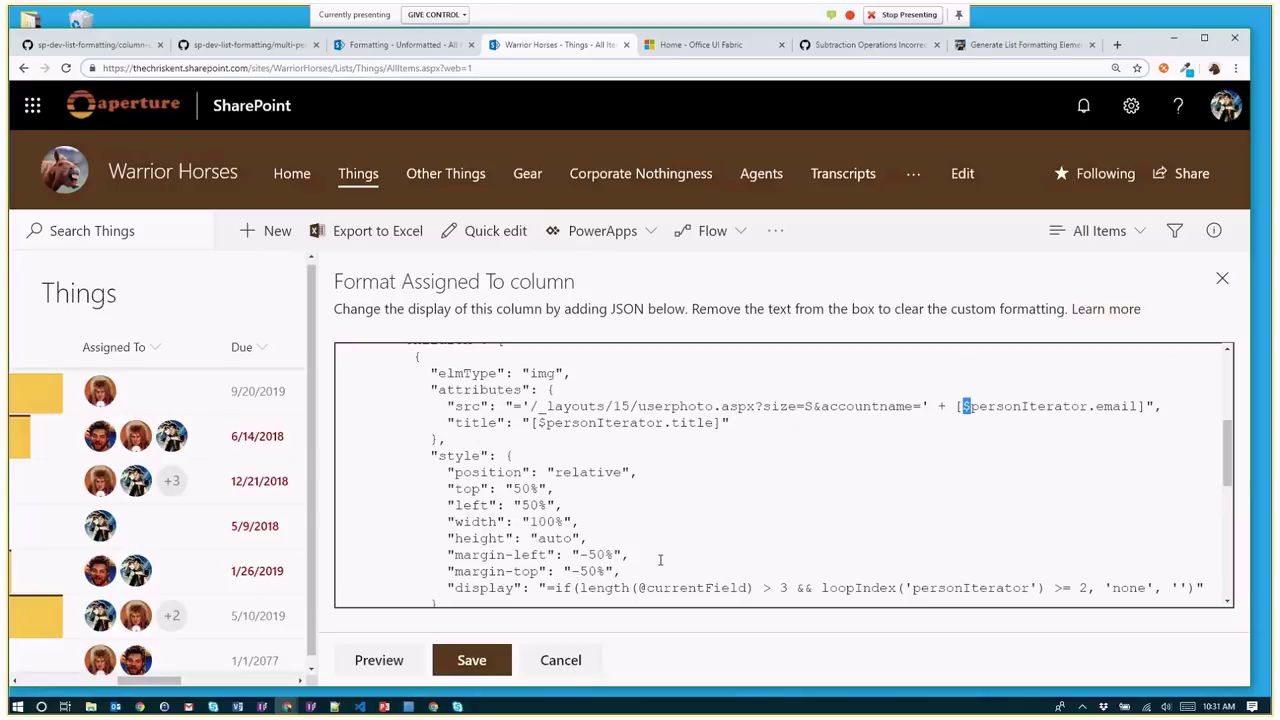
pyautogui.scroll(-1, 658, 560)
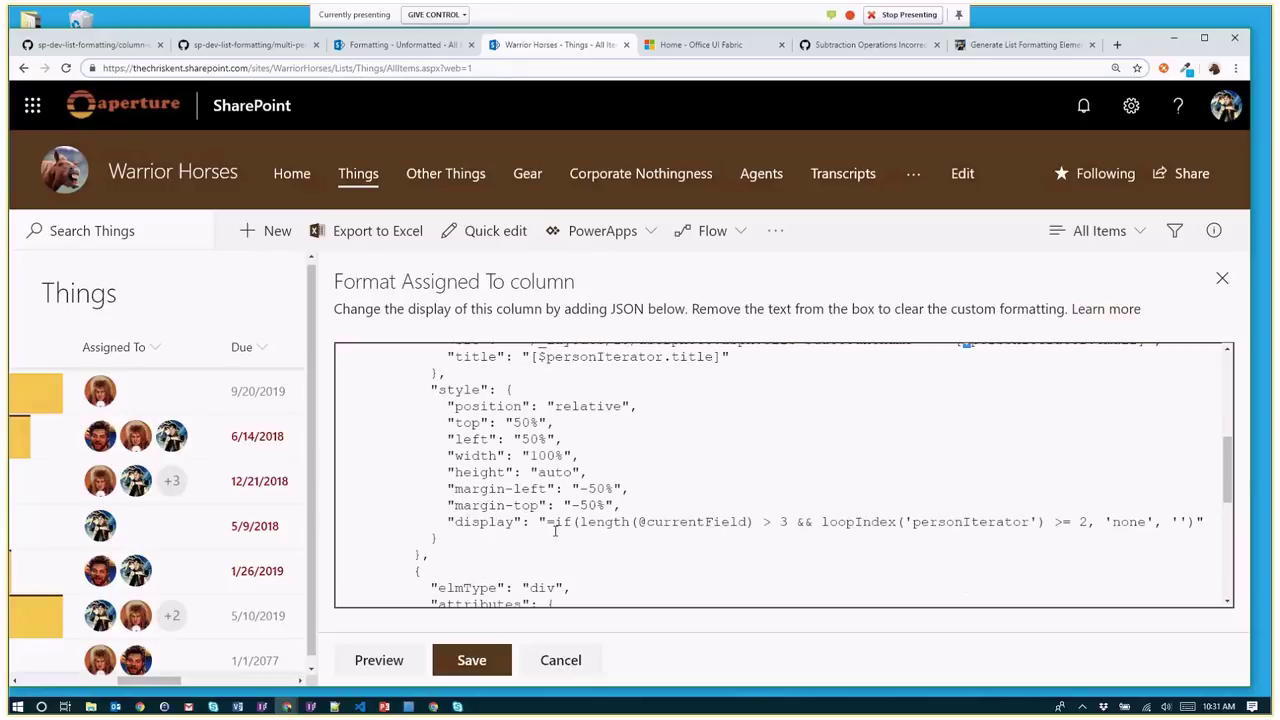
pyautogui.moveTo(580, 522); pyautogui.dragTo(630, 527)
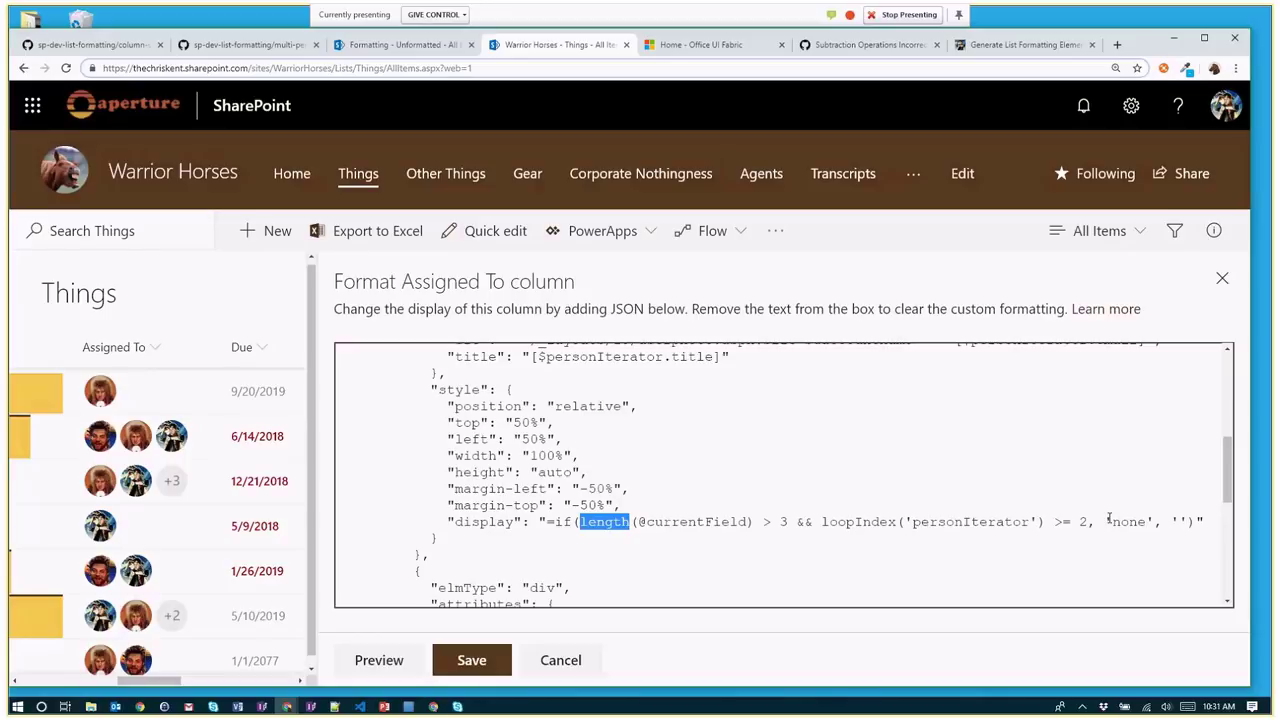
pyautogui.moveTo(1046, 521); pyautogui.dragTo(1088, 521)
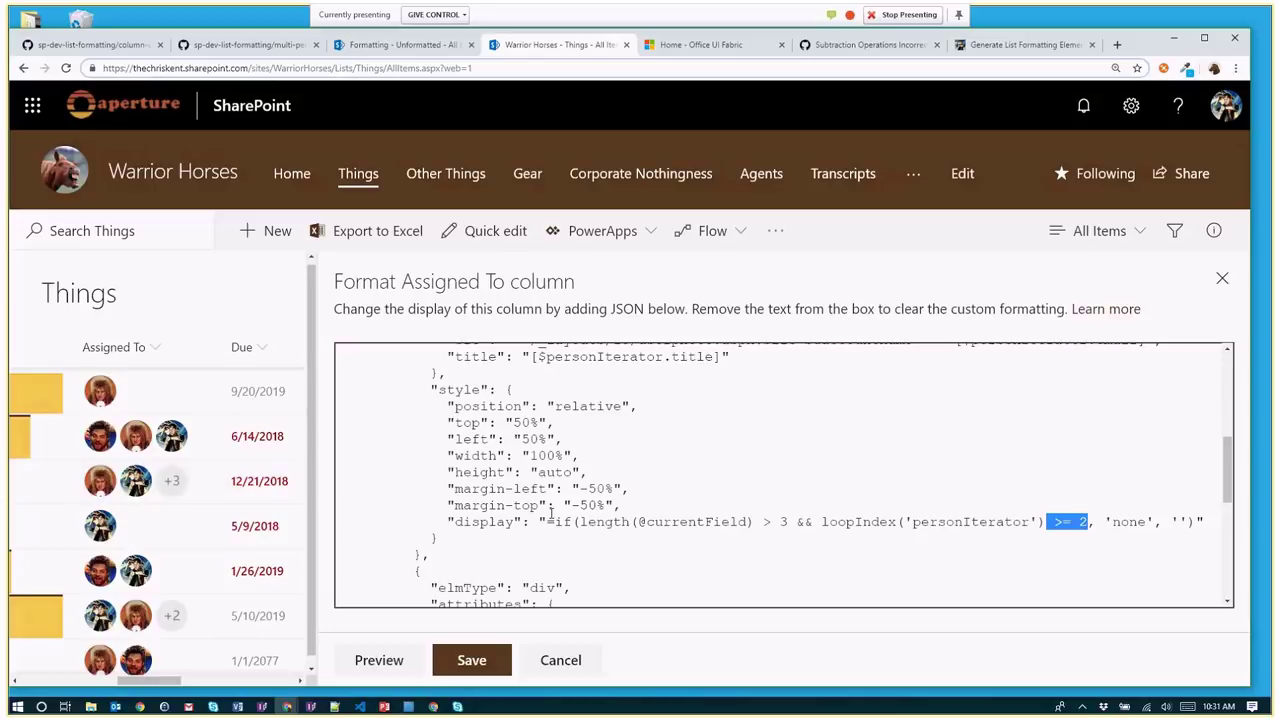
# Step: Examine the overflow div's display expression using loopIndex('personIterator') == 2, comparing it with the image element's condition and the list's overflow circles
pyautogui.scroll(-4, 550, 513)
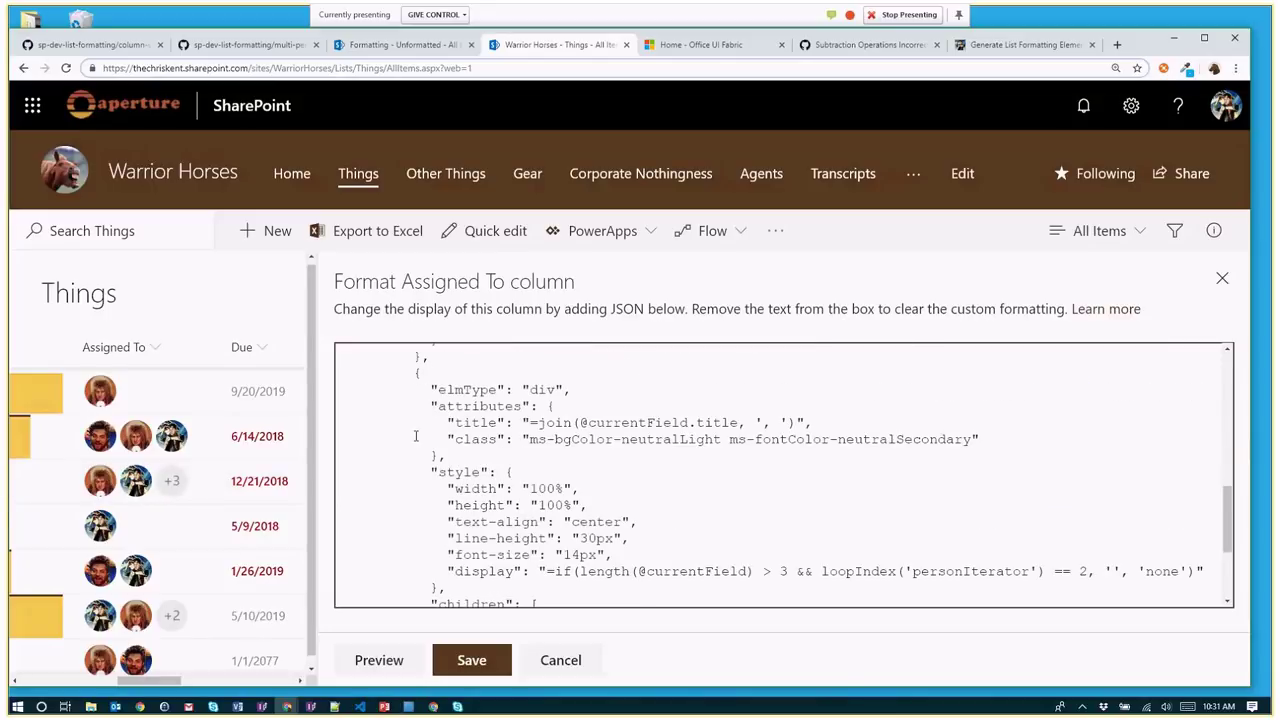
pyautogui.scroll(4, 445, 502)
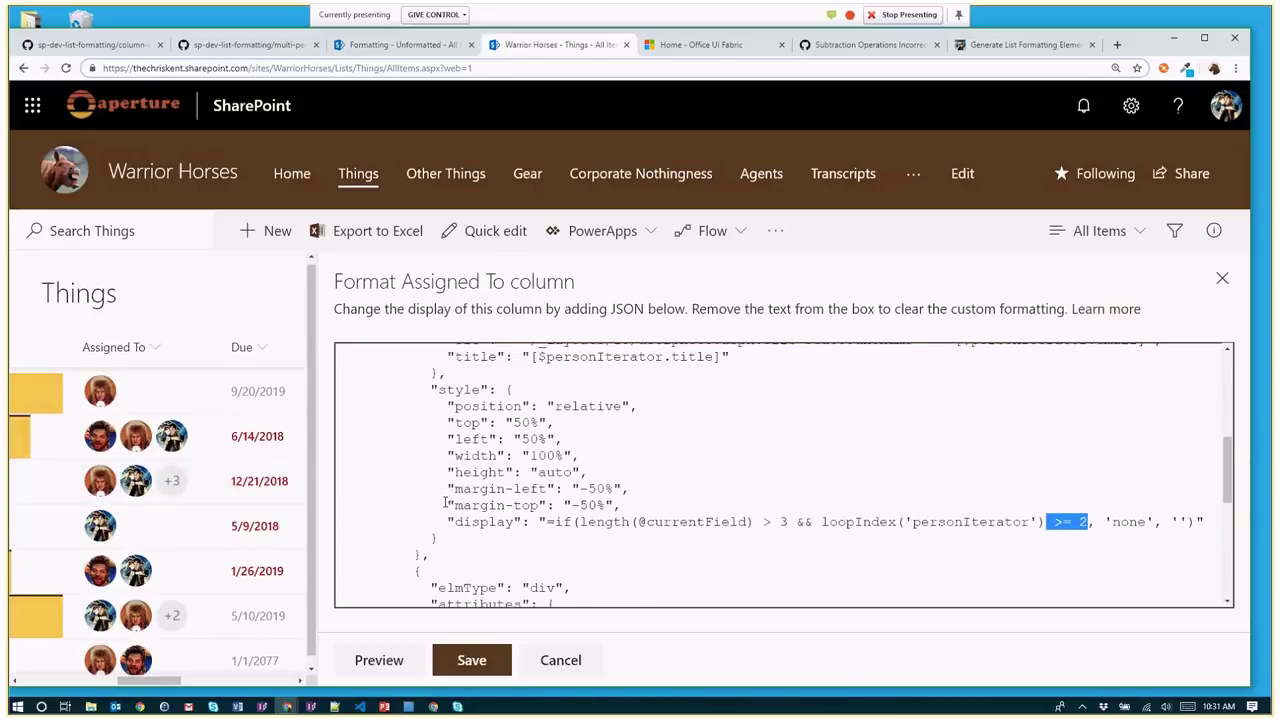
pyautogui.scroll(4, 445, 502)
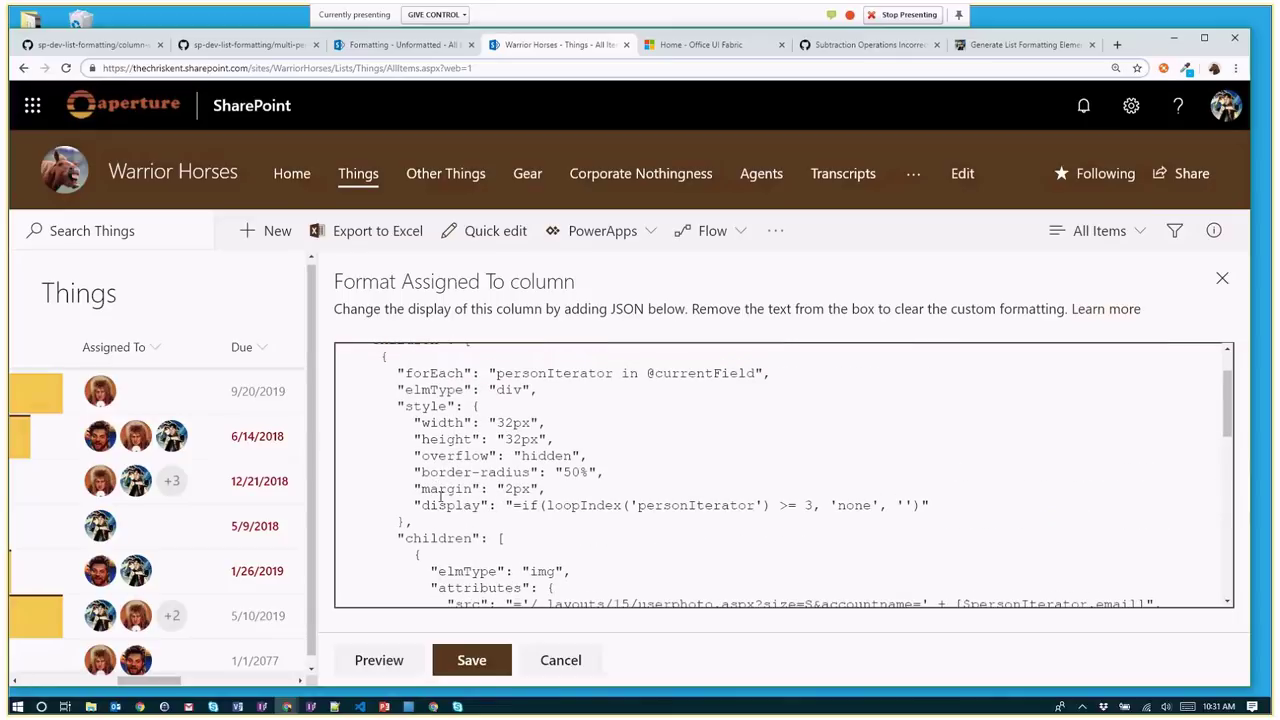
pyautogui.scroll(-7, 431, 484)
pyautogui.scroll(-5, 431, 484)
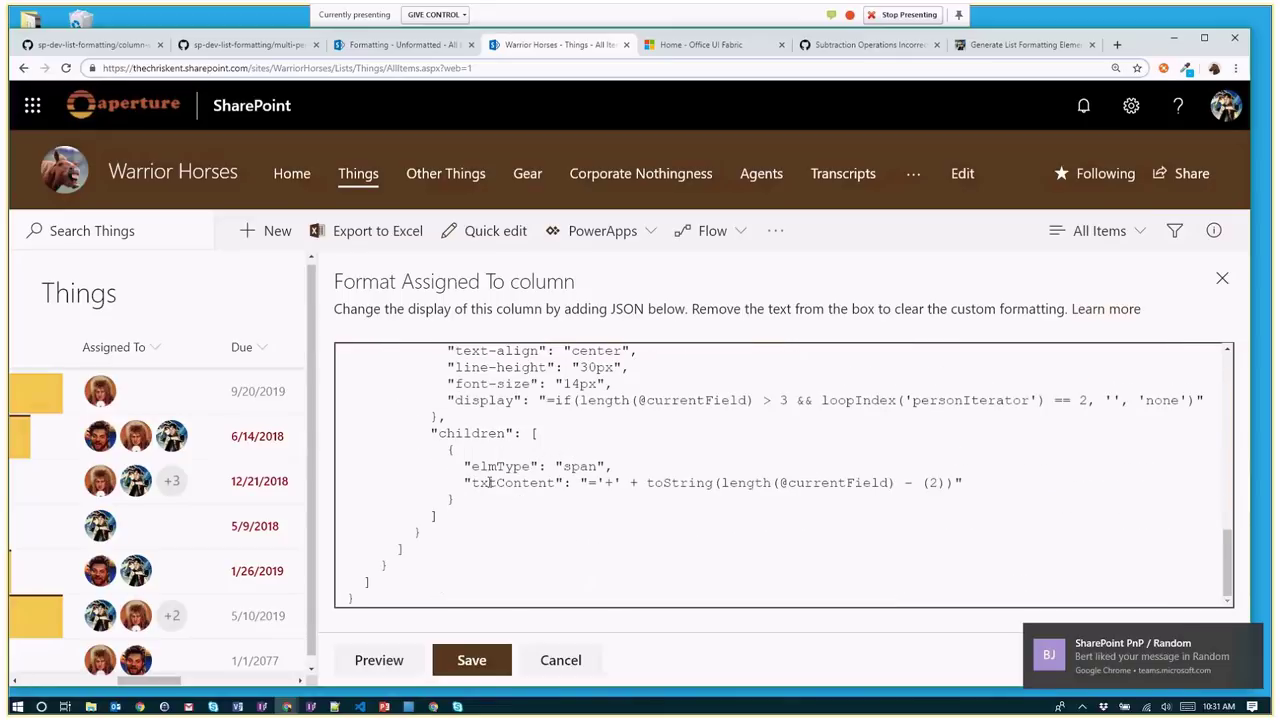
pyautogui.scroll(3, 490, 482)
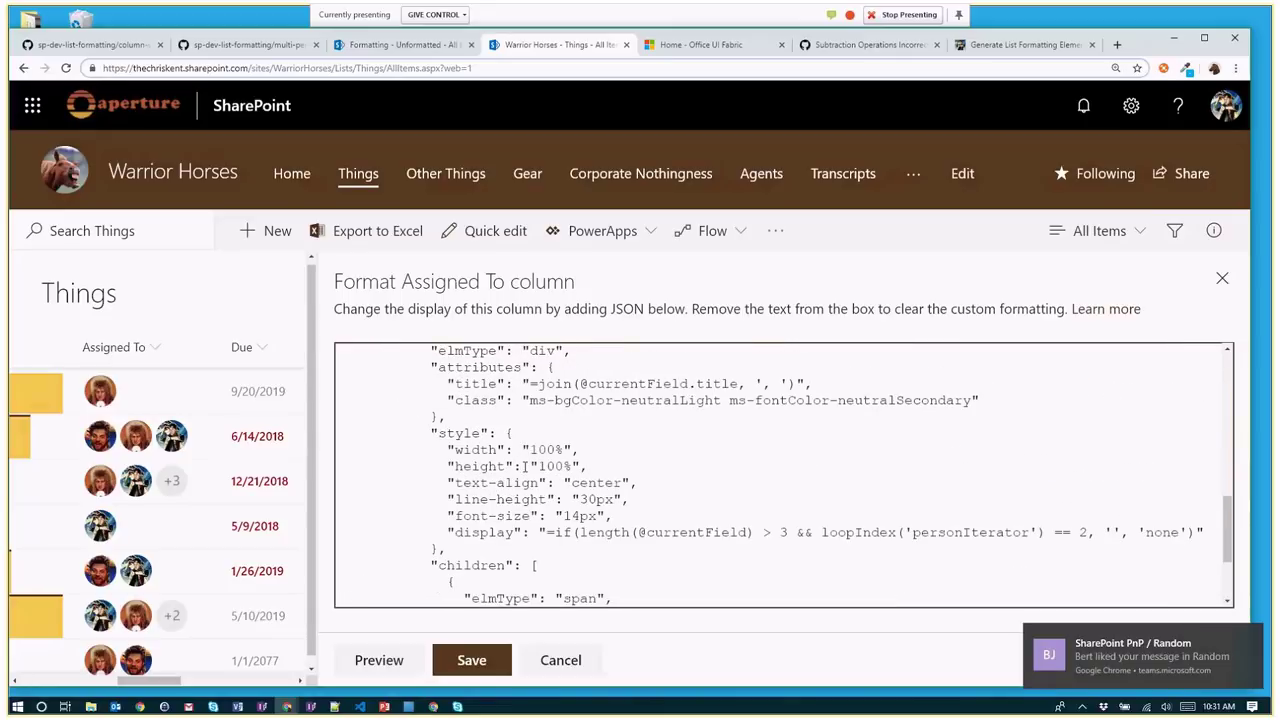
pyautogui.scroll(3, 523, 466)
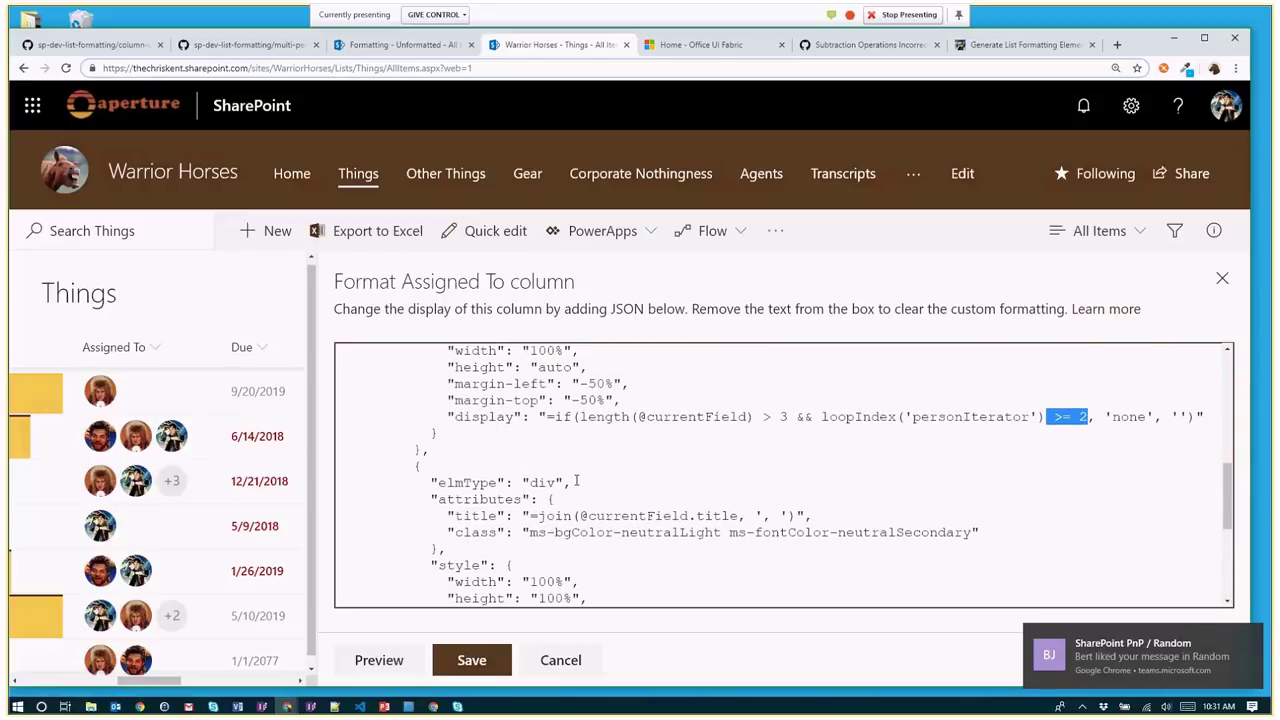
pyautogui.scroll(-3, 576, 482)
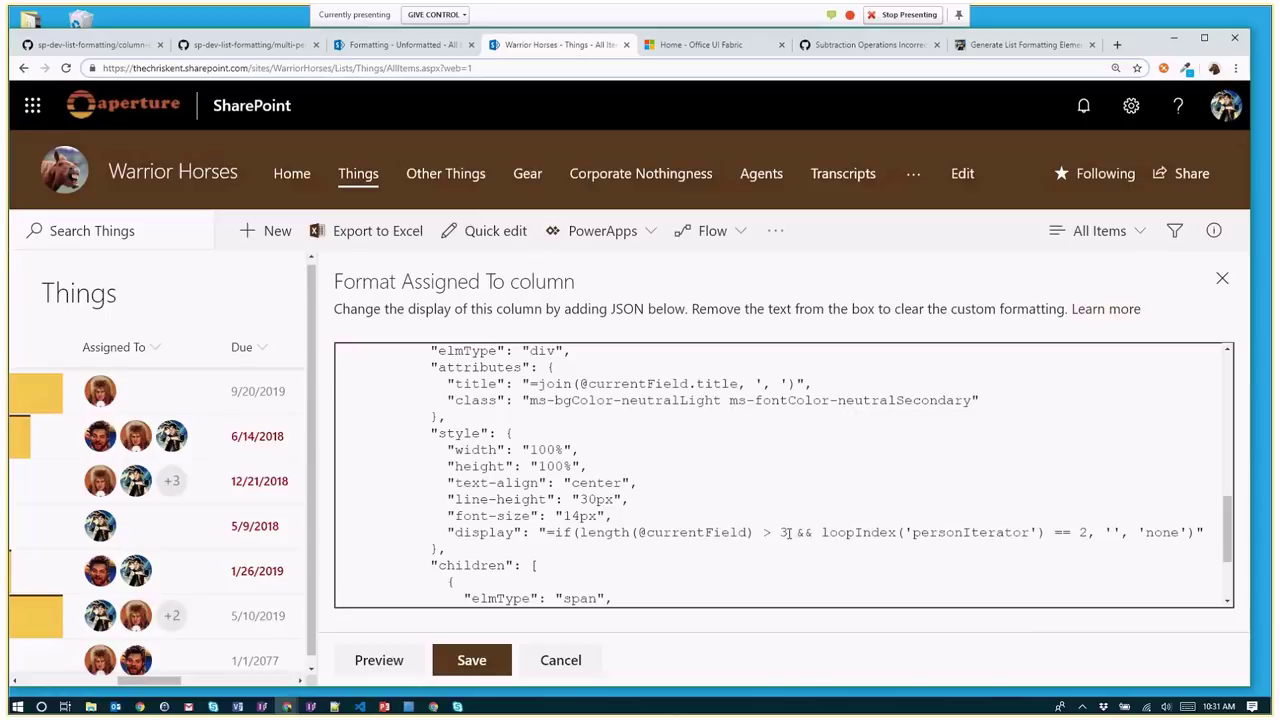
pyautogui.doubleClick(1084, 532)
pyautogui.moveTo(822, 533); pyautogui.dragTo(893, 535)
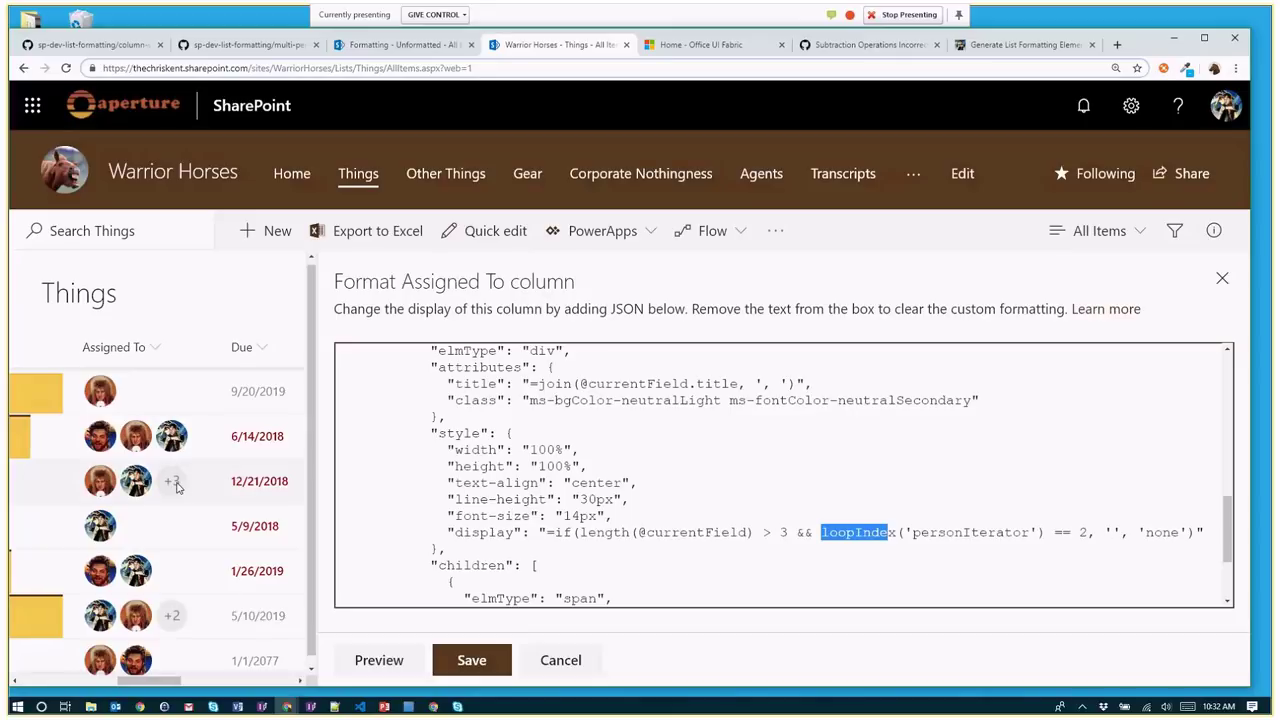
pyautogui.moveTo(175, 487)
# Step: Inspect the span's txtContent expression for the overflow count, and show the GitHub issue on incorrectly tokenized subtraction operations
pyautogui.scroll(-3, 563, 466)
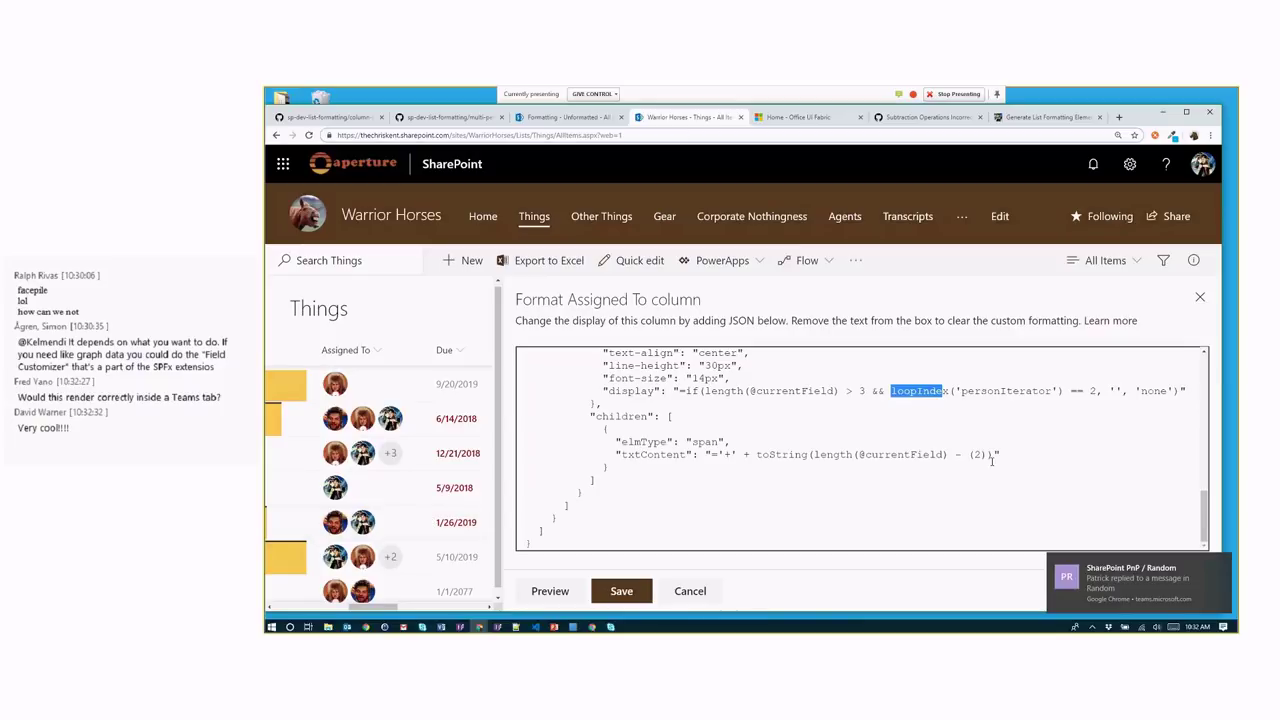
pyautogui.moveTo(988, 456); pyautogui.dragTo(953, 456)
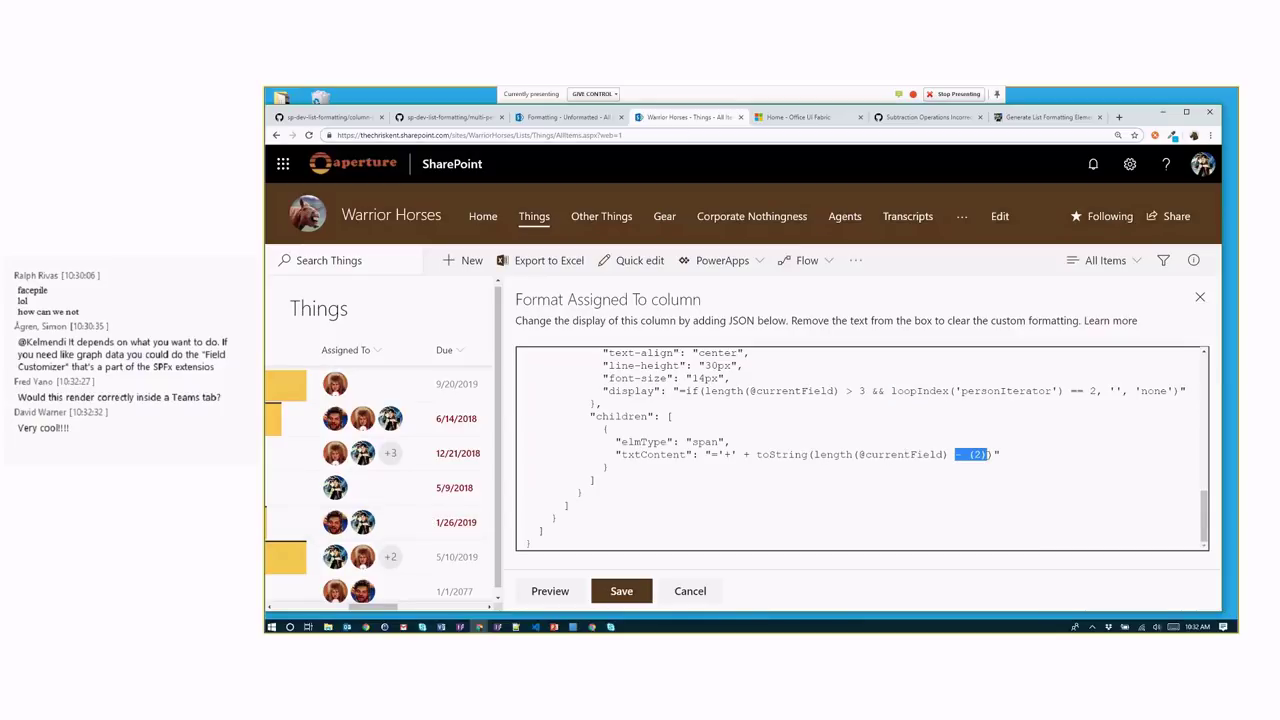
pyautogui.moveTo(950, 456); pyautogui.dragTo(794, 455)
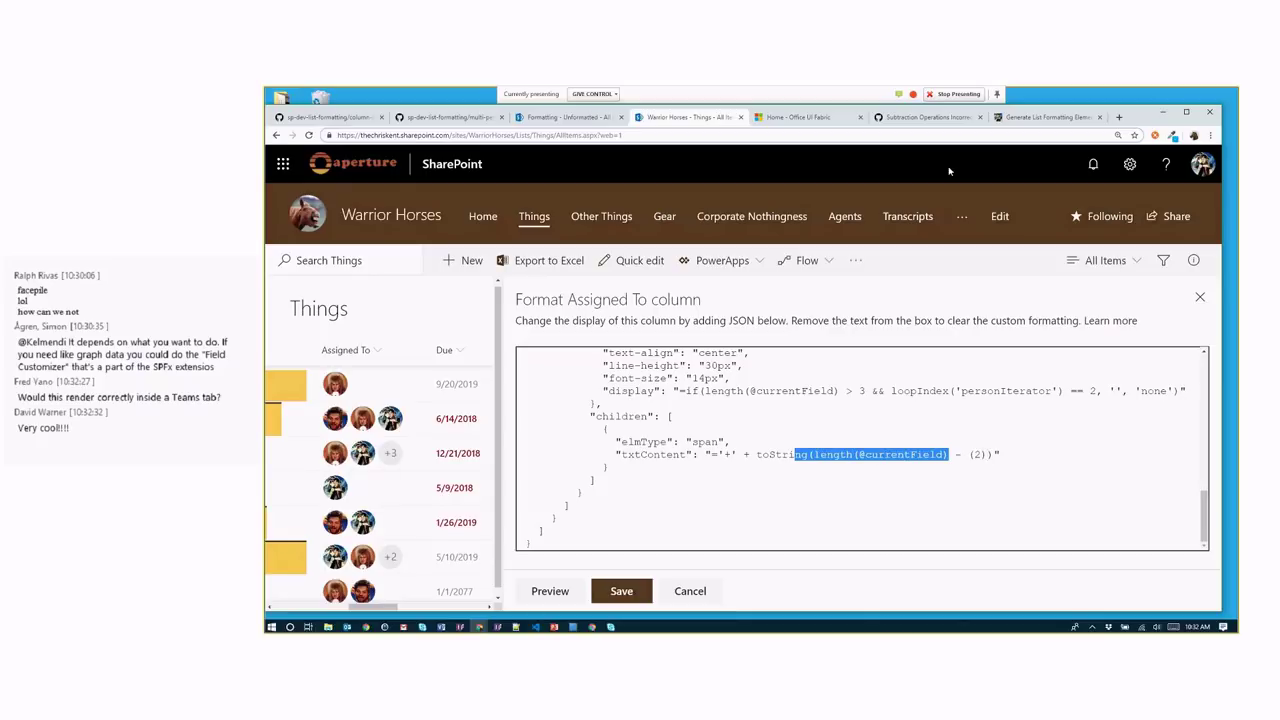
pyautogui.click(921, 118)
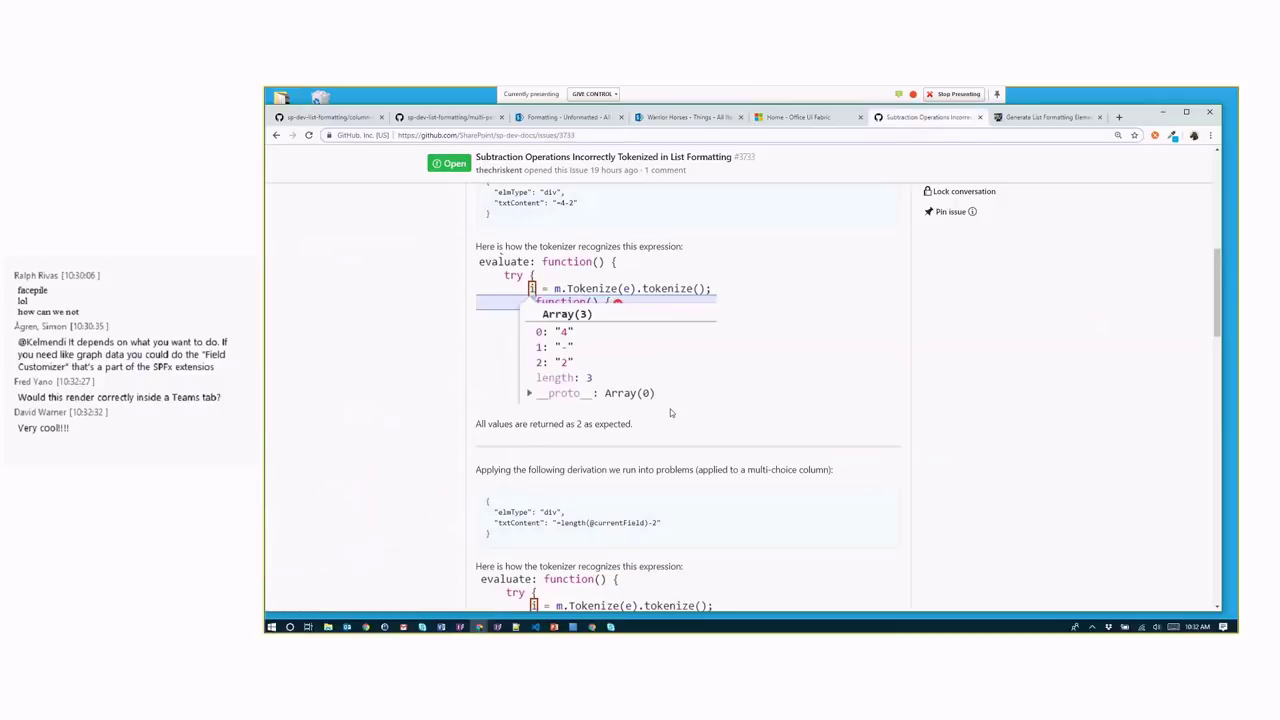
# Step: Switch to PowerPoint and go through the forEach, loopIndex and List Formatting Tip Resources slides, highlighting the bit.ly/LF-foreach blog post link
pyautogui.click(555, 627)
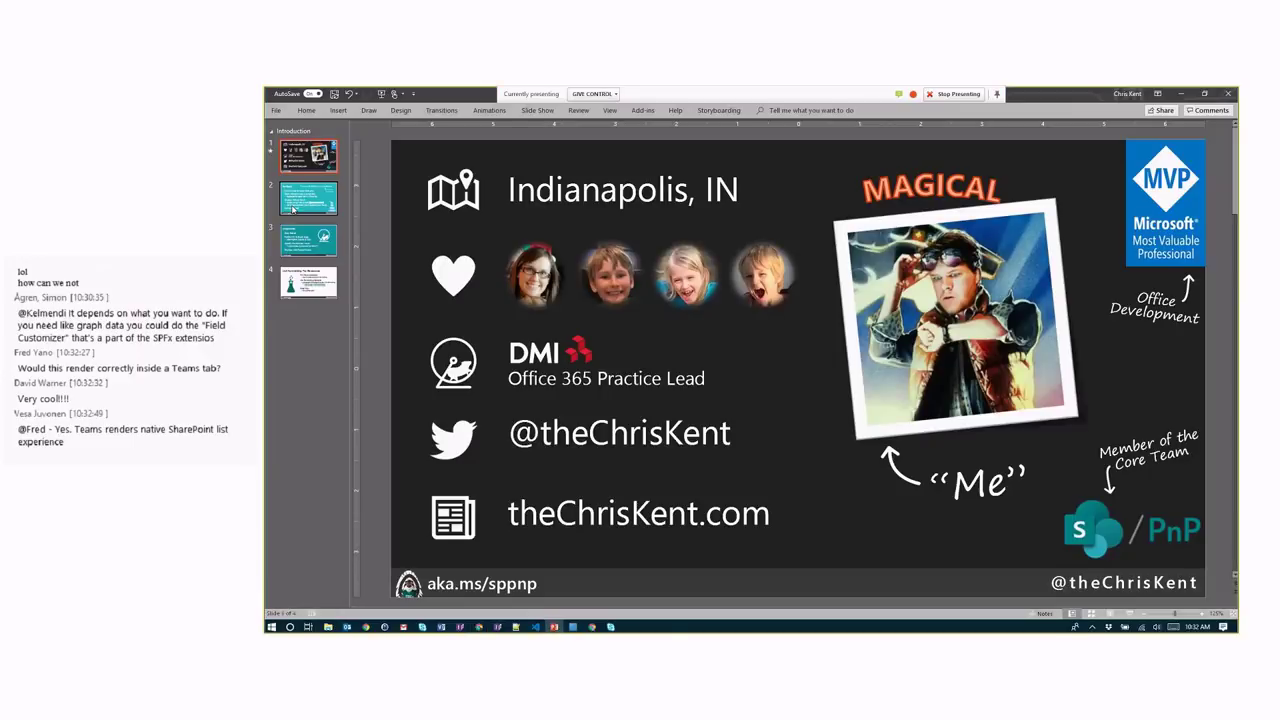
pyautogui.click(294, 208)
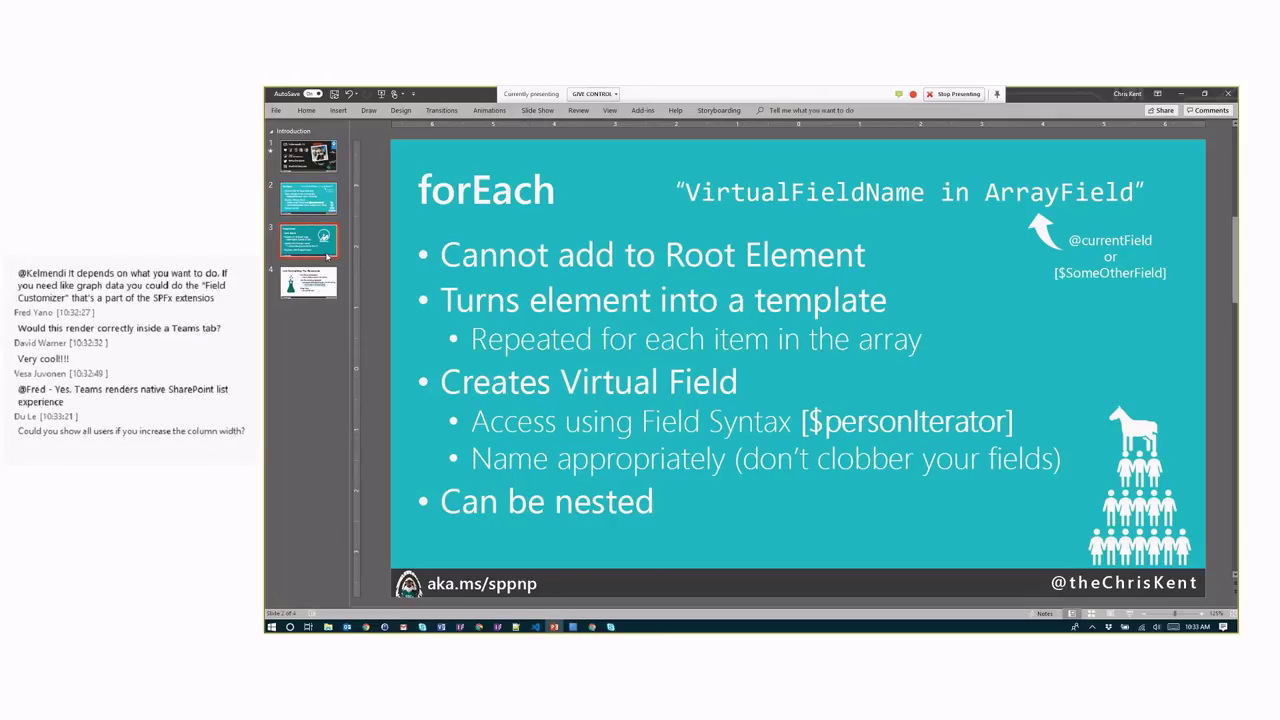
pyautogui.click(327, 257)
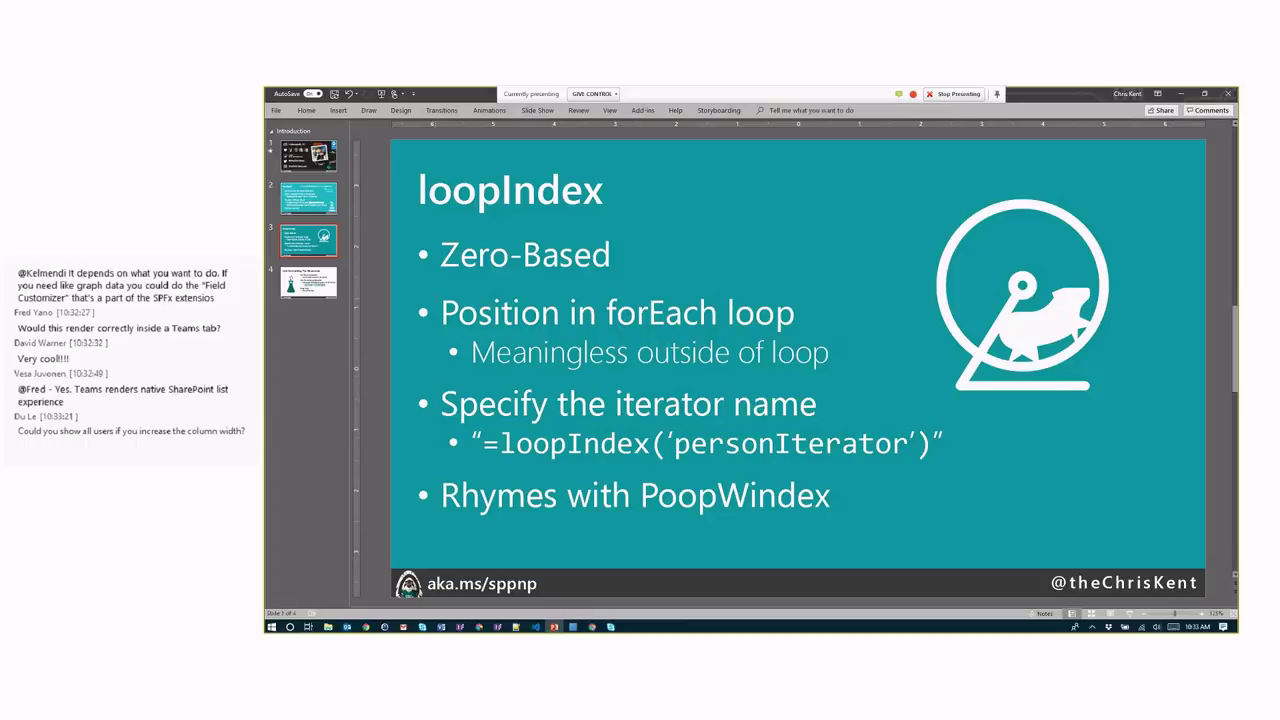
pyautogui.click(301, 284)
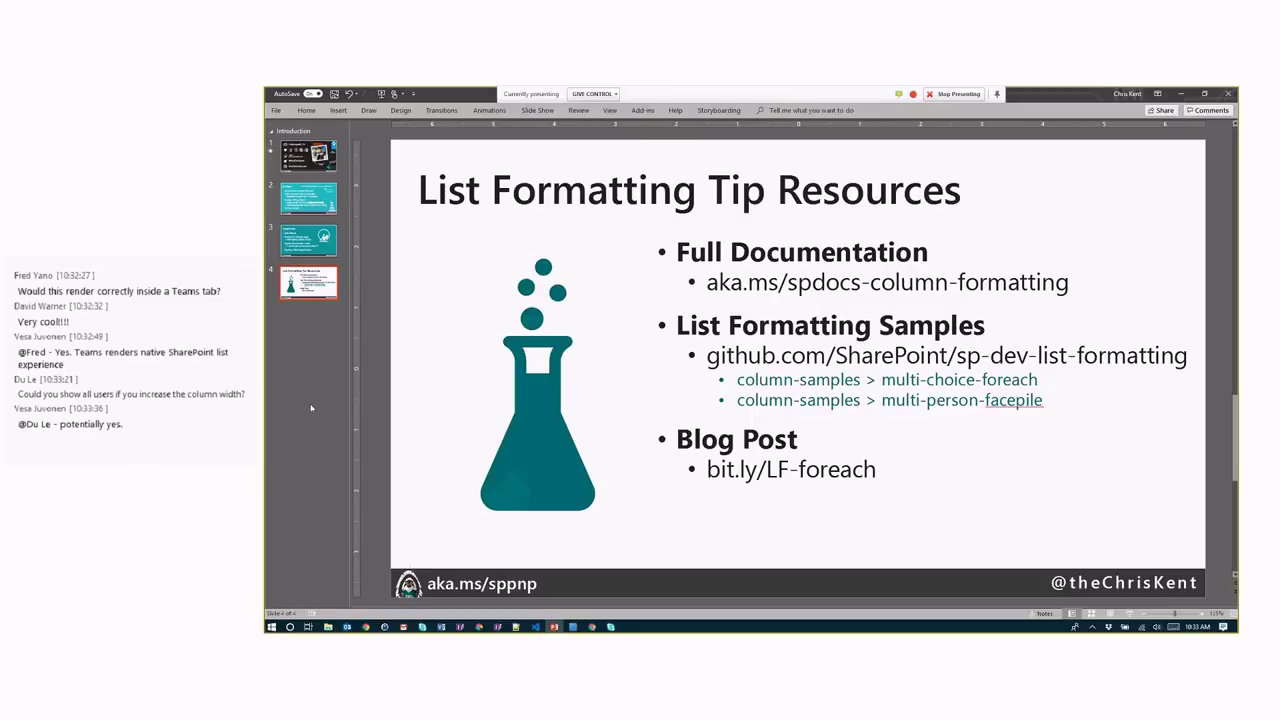
pyautogui.moveTo(708, 469); pyautogui.dragTo(826, 468)
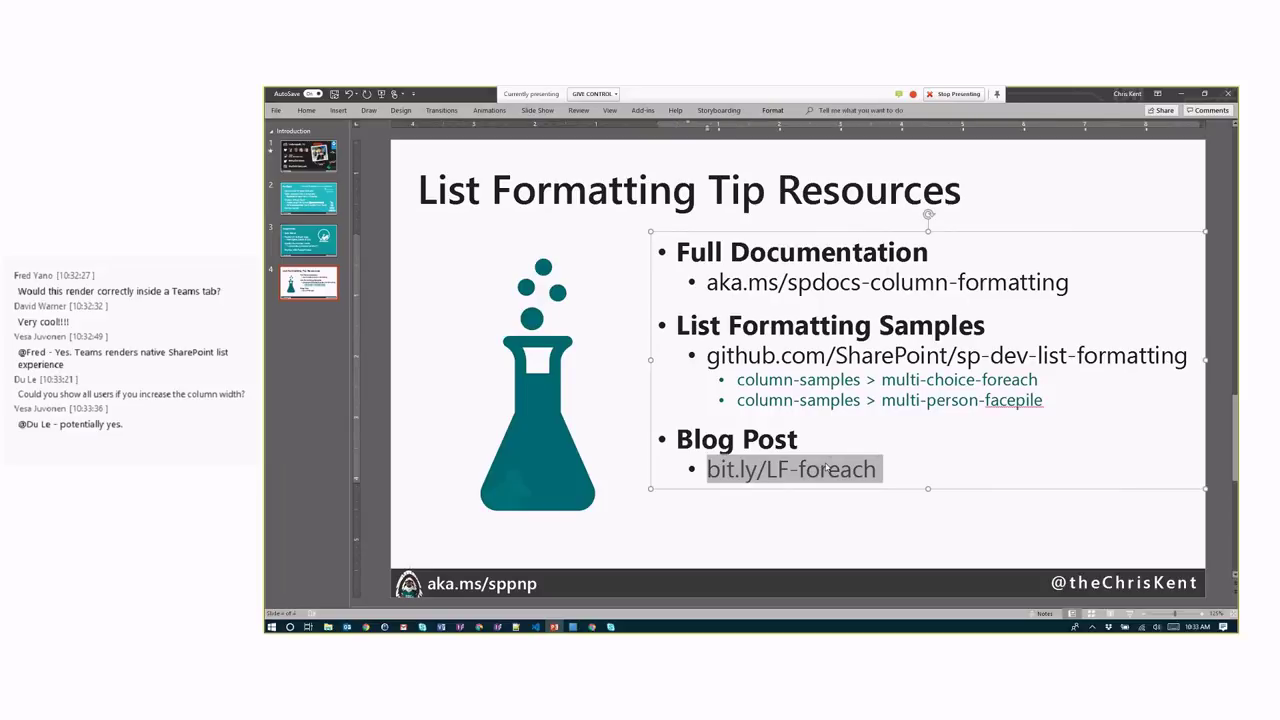
pyautogui.hotkey('alt', 'Tab')
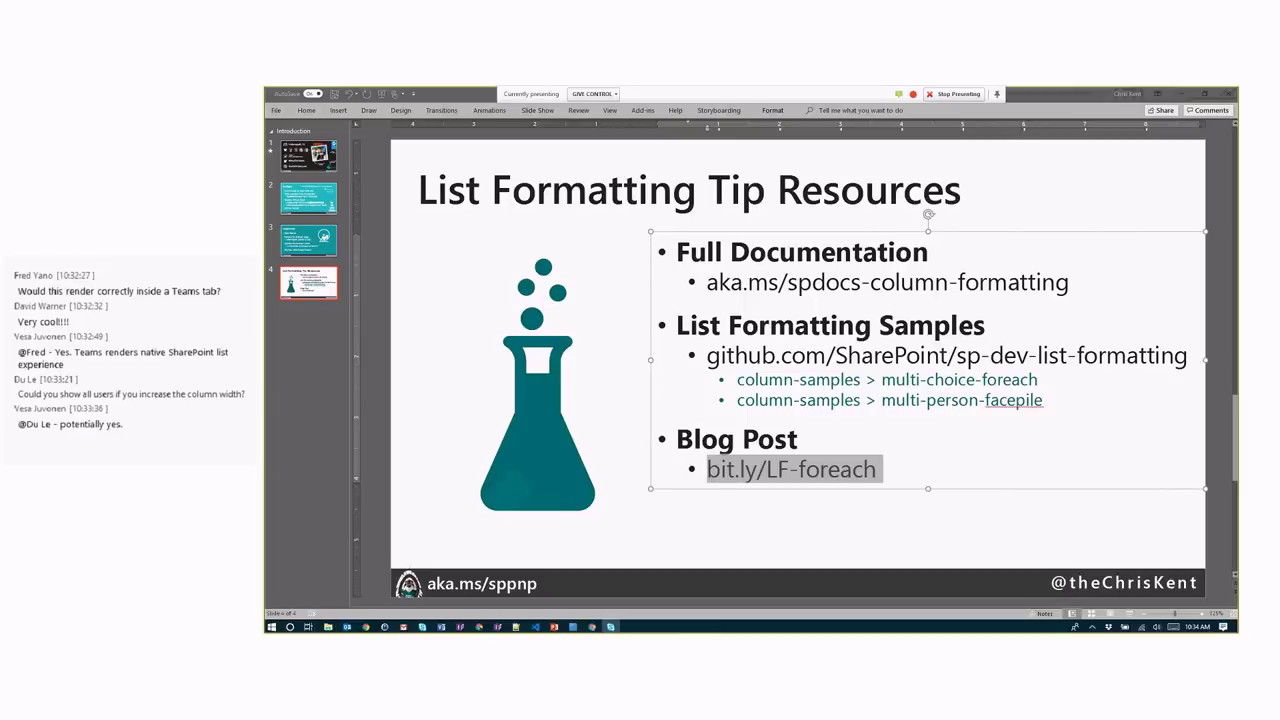
# Step: Switch to the SharePoint Online Provisioning Service site in the browser and look through its featured and sample templates
pyautogui.press('Return')
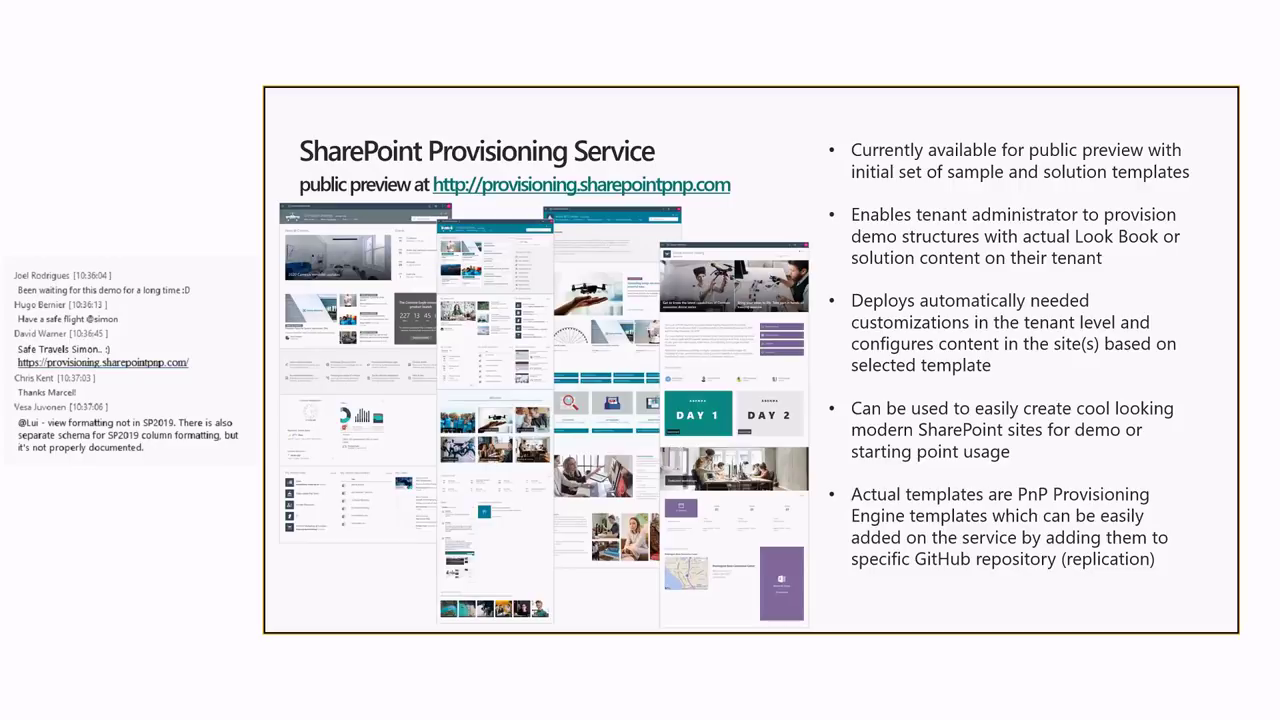
pyautogui.hotkey('alt', 'Tab')
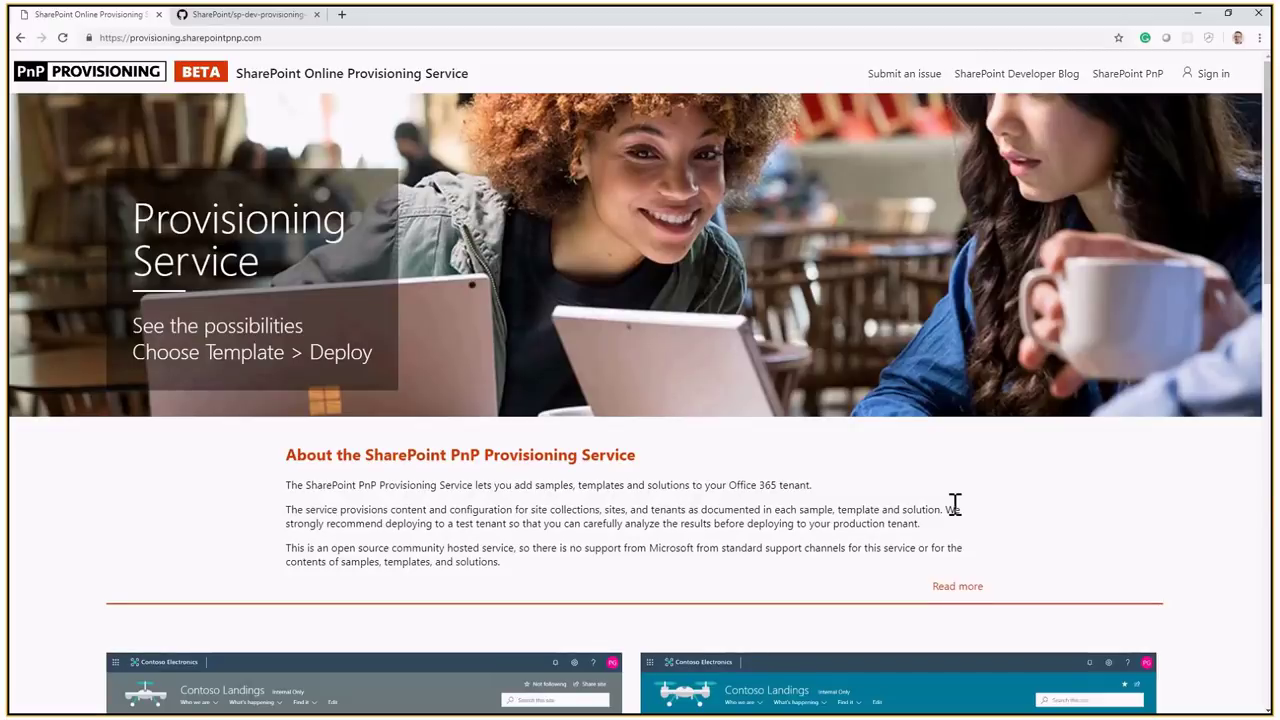
pyautogui.scroll(-1, 955, 510)
pyautogui.scroll(-1, 953, 505)
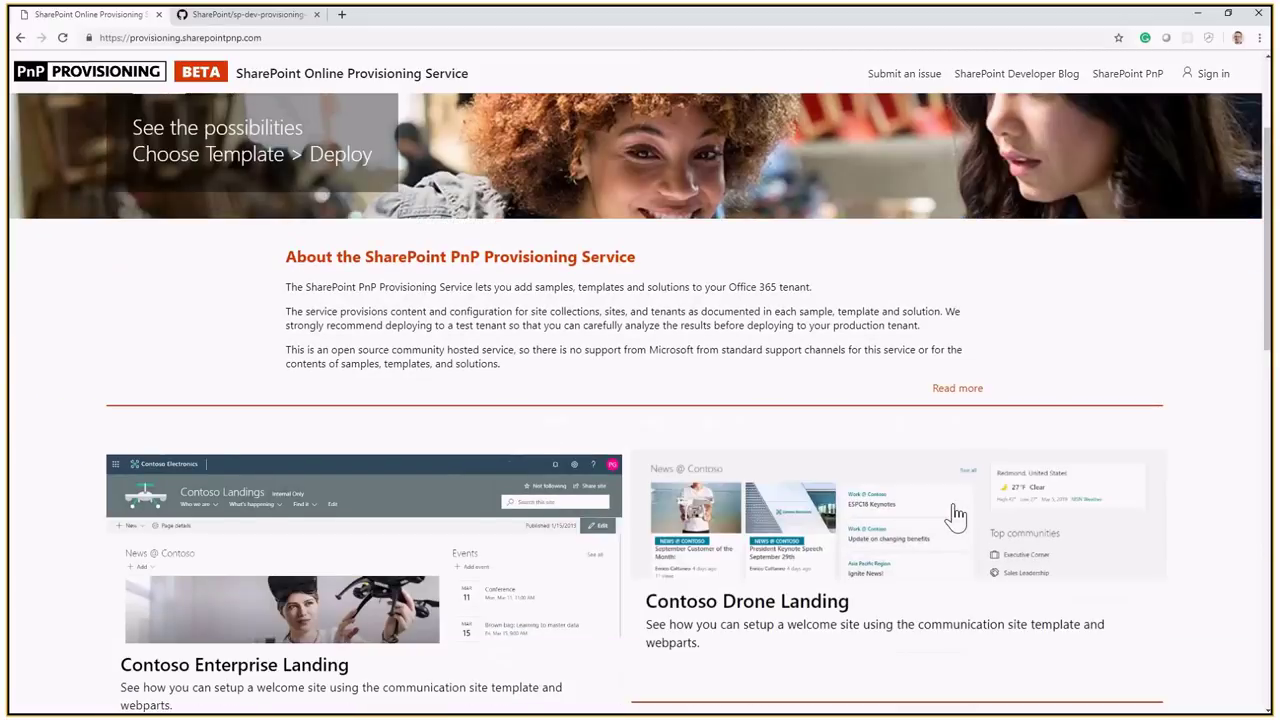
pyautogui.scroll(-1, 955, 514)
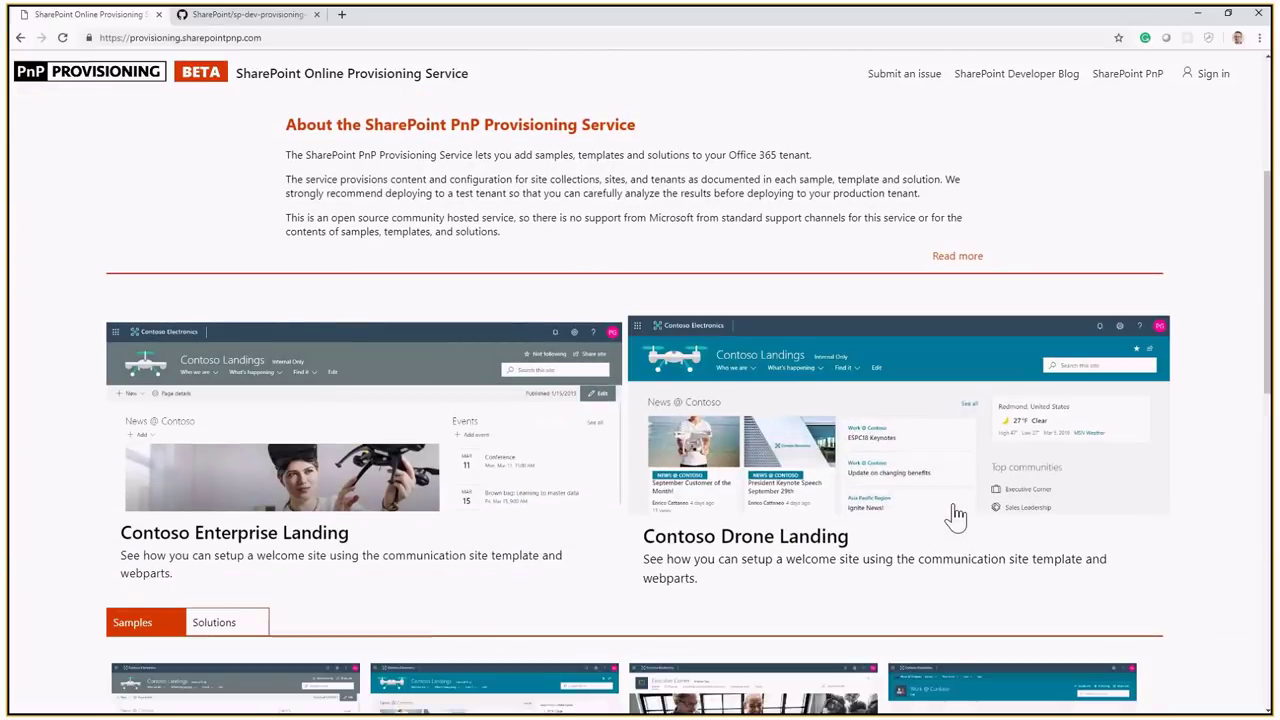
pyautogui.scroll(-1, 955, 514)
pyautogui.scroll(-1, 956, 515)
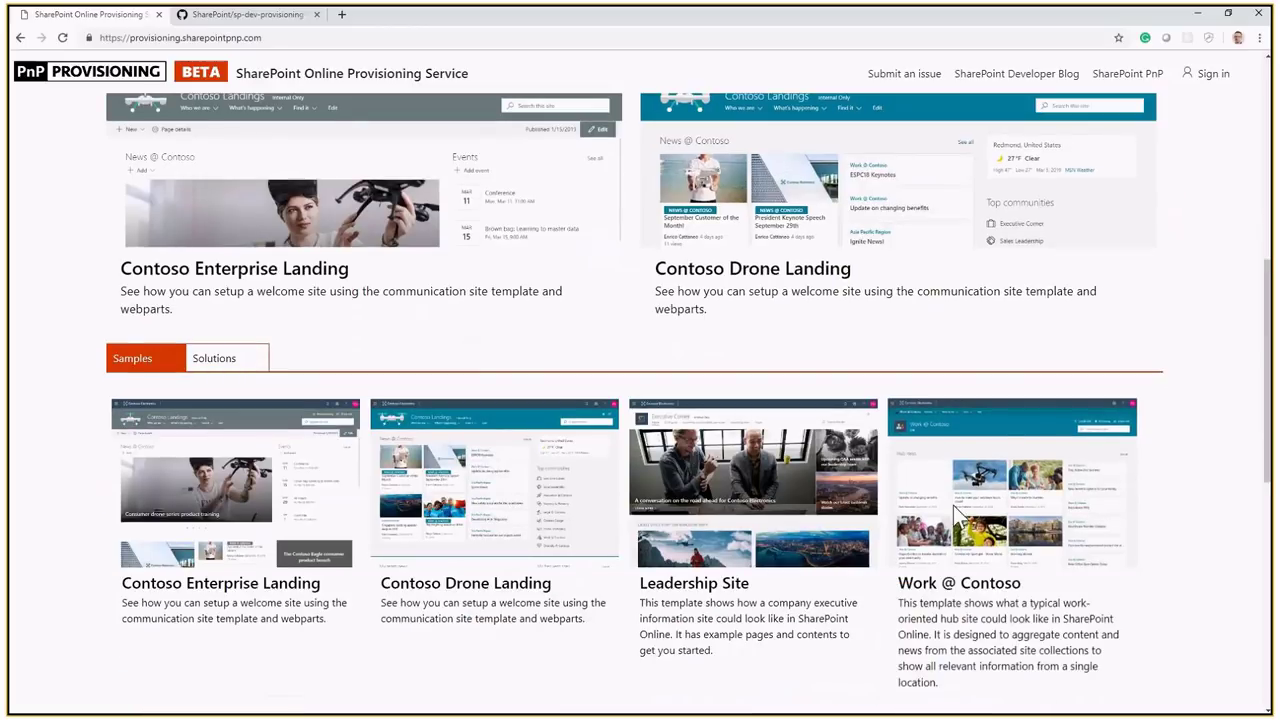
pyautogui.scroll(-1, 953, 505)
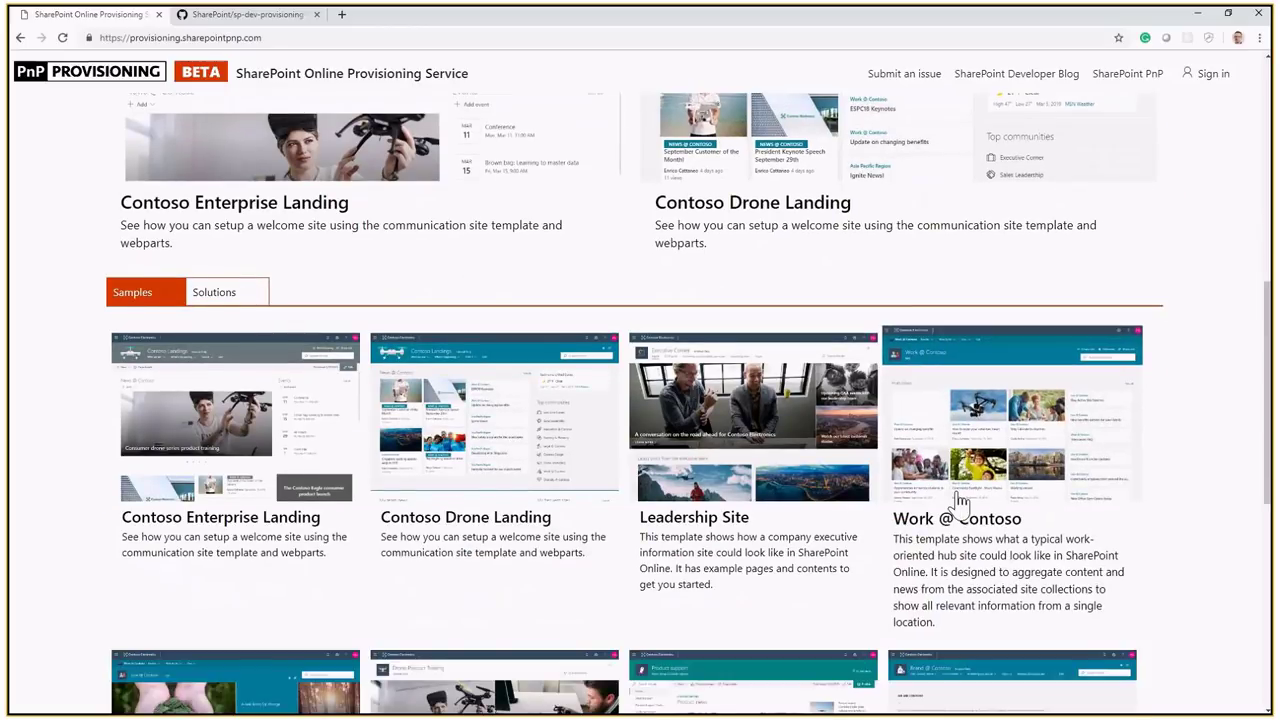
pyautogui.scroll(-2, 958, 500)
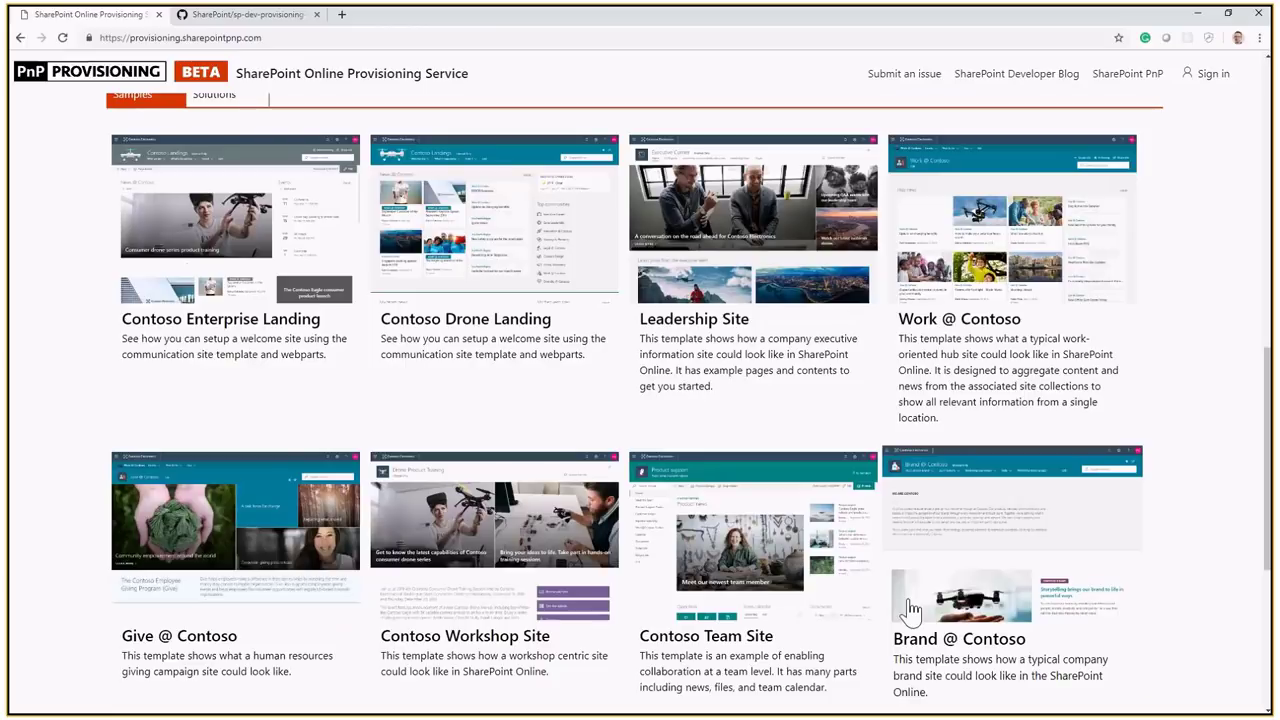
pyautogui.scroll(3, 912, 608)
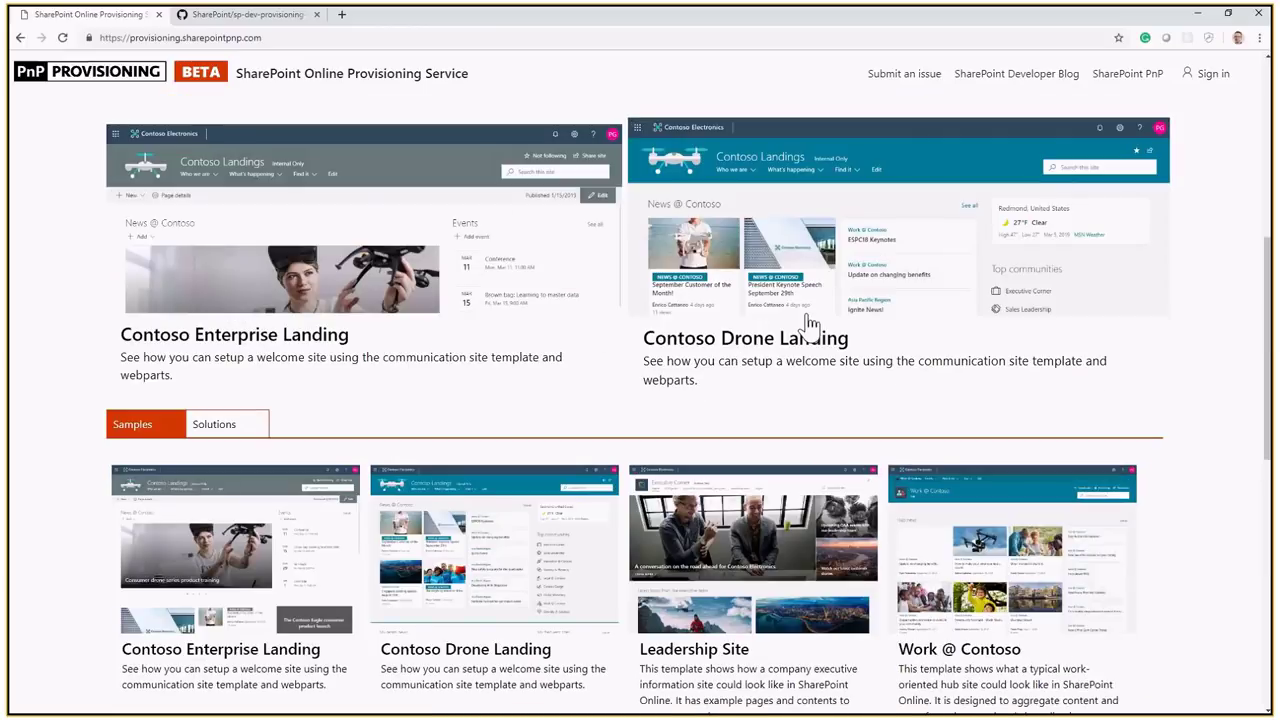
# Step: Open the featured Contoso Drone Landing template's details page and review its template content and full layout sections
pyautogui.click(808, 318)
pyautogui.scroll(-4, 605, 480)
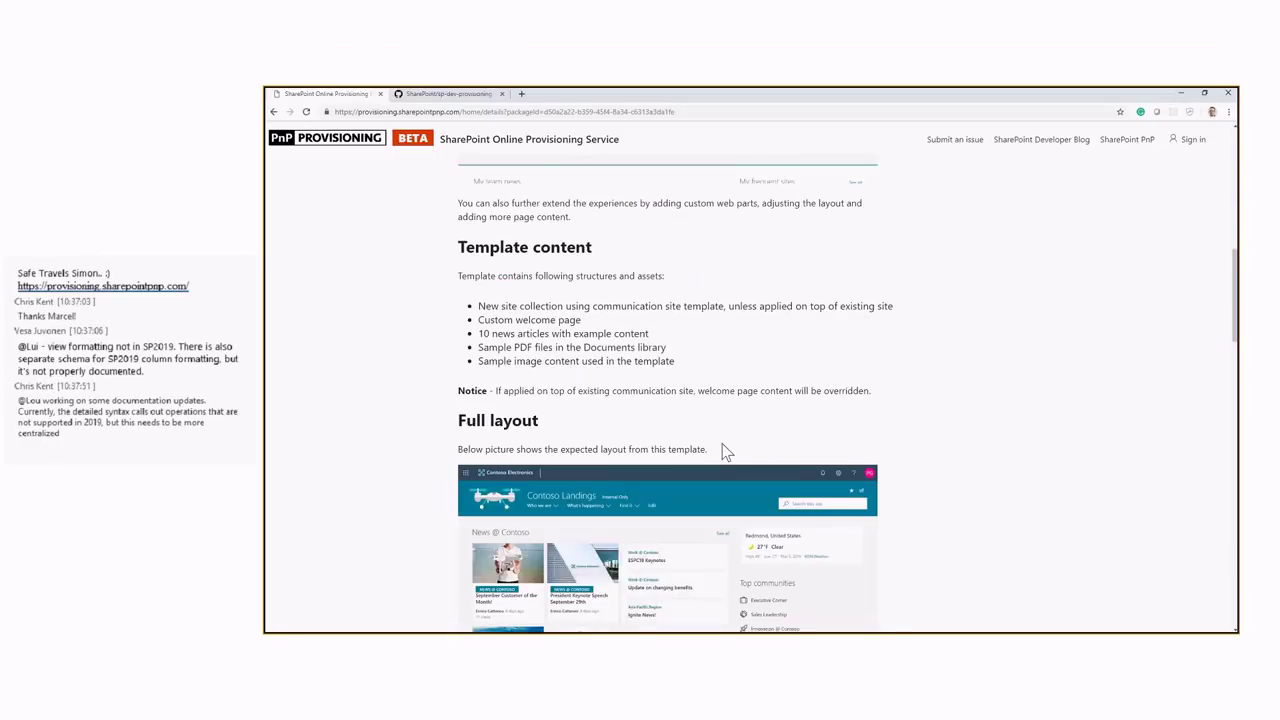
# Step: Review the Contoso Drone Landing Site page's full layout picture and prerequisites, and return to the template's introduction
pyautogui.scroll(-3, 726, 452)
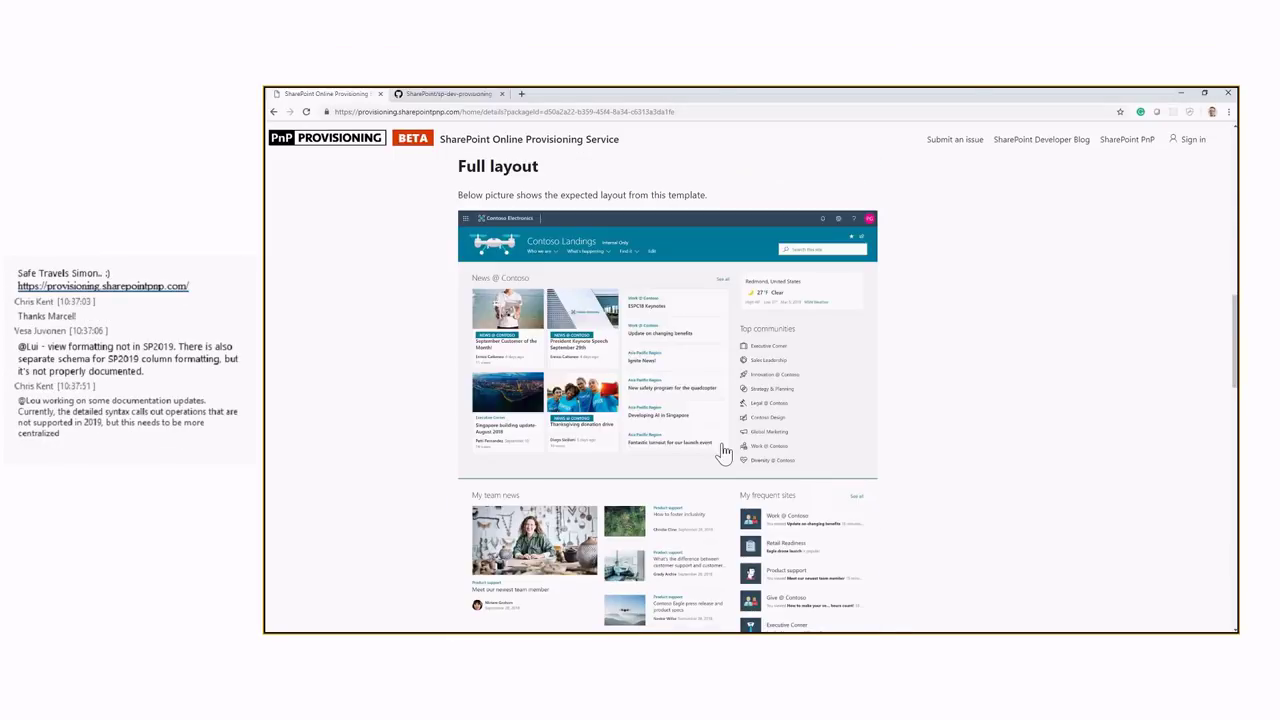
pyautogui.scroll(-4, 724, 452)
pyautogui.scroll(-4, 724, 452)
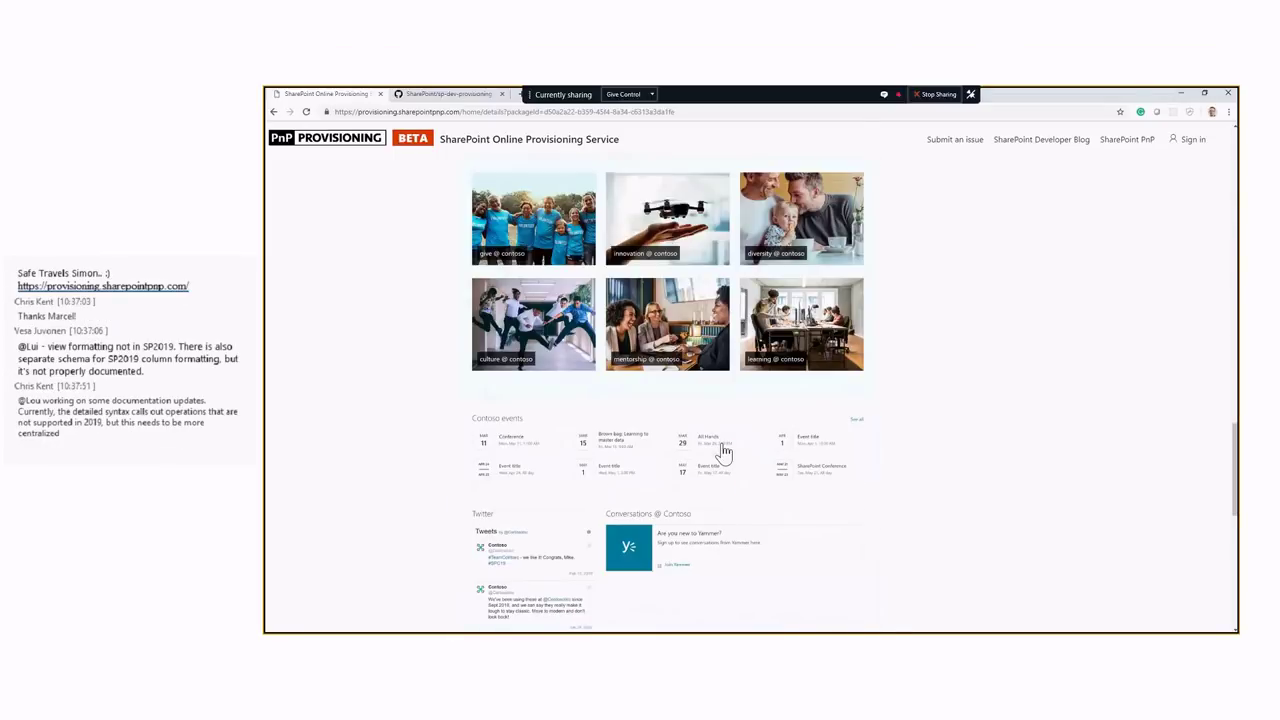
pyautogui.scroll(-9, 724, 452)
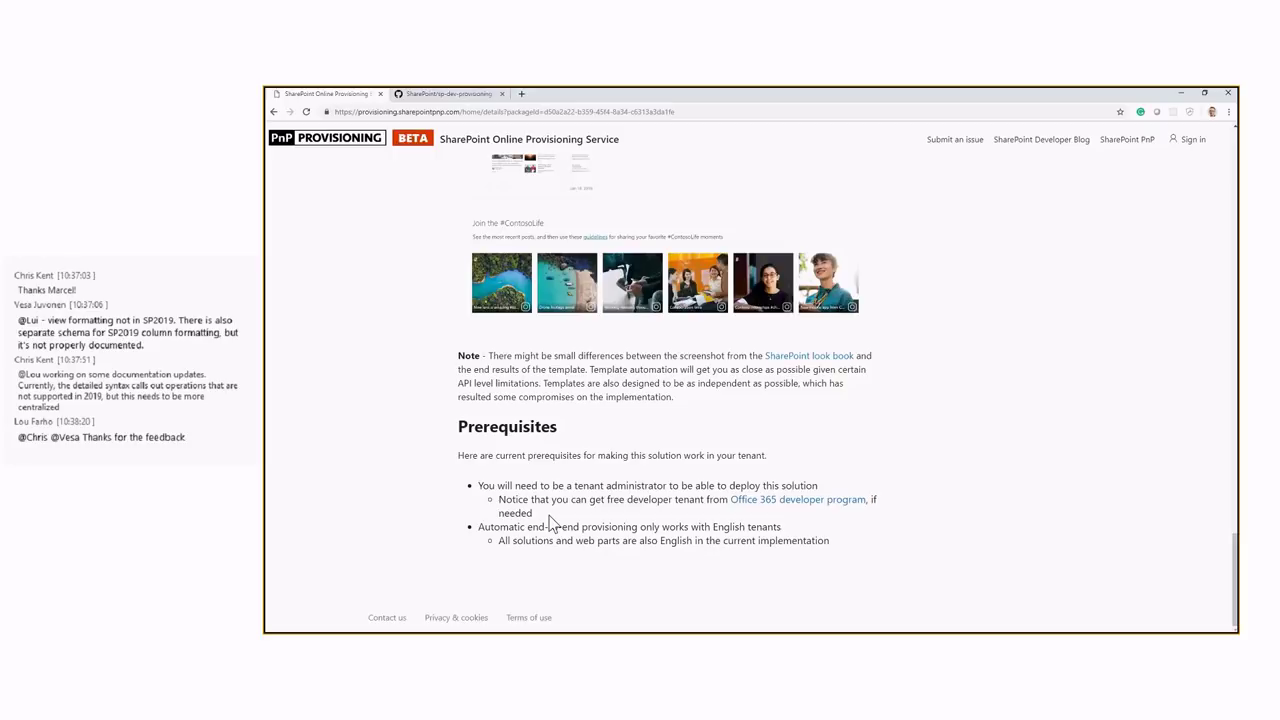
pyautogui.scroll(1, 565, 520)
pyautogui.scroll(5, 578, 518)
pyautogui.scroll(5, 577, 518)
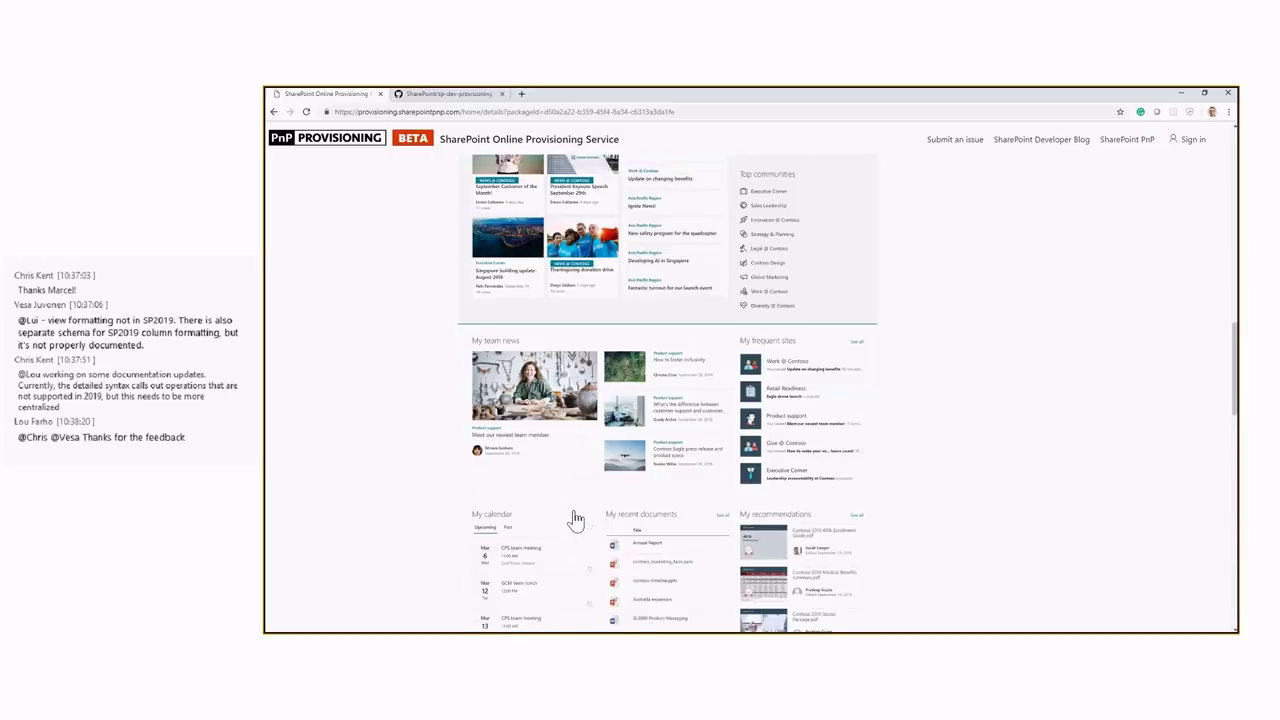
pyautogui.scroll(3, 576, 520)
pyautogui.scroll(2, 576, 520)
pyautogui.scroll(2, 573, 516)
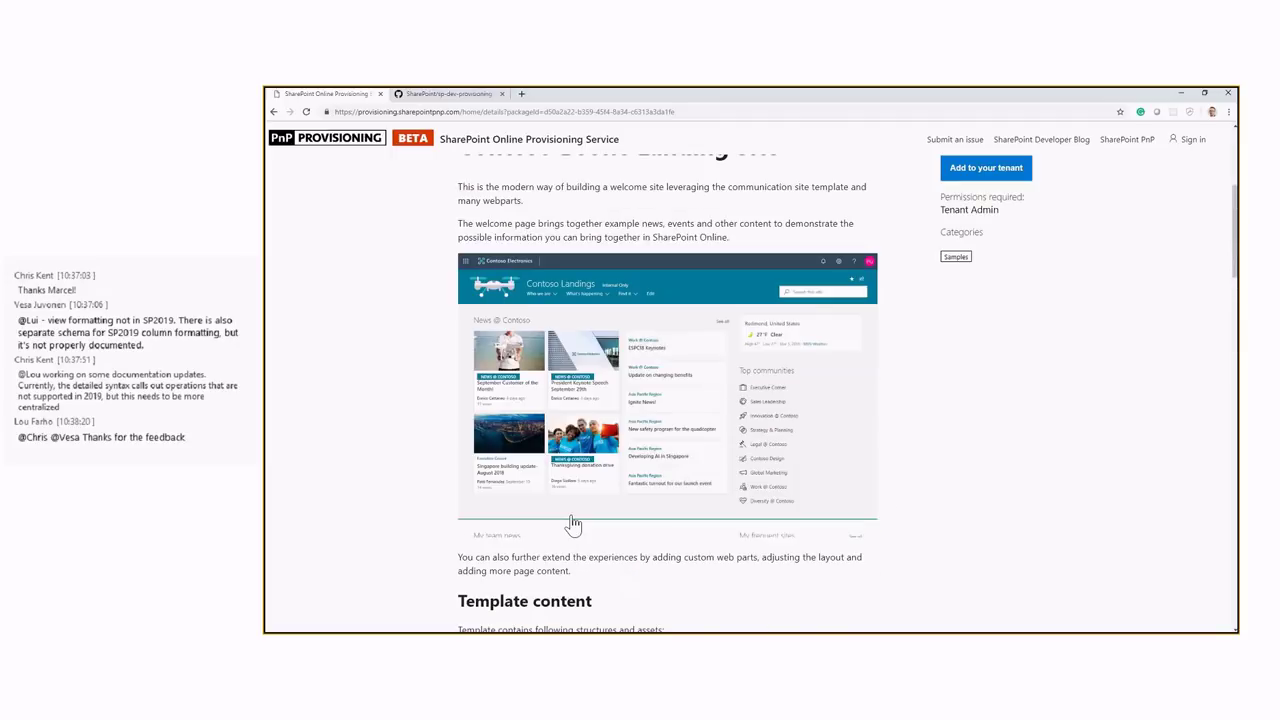
pyautogui.scroll(3, 573, 524)
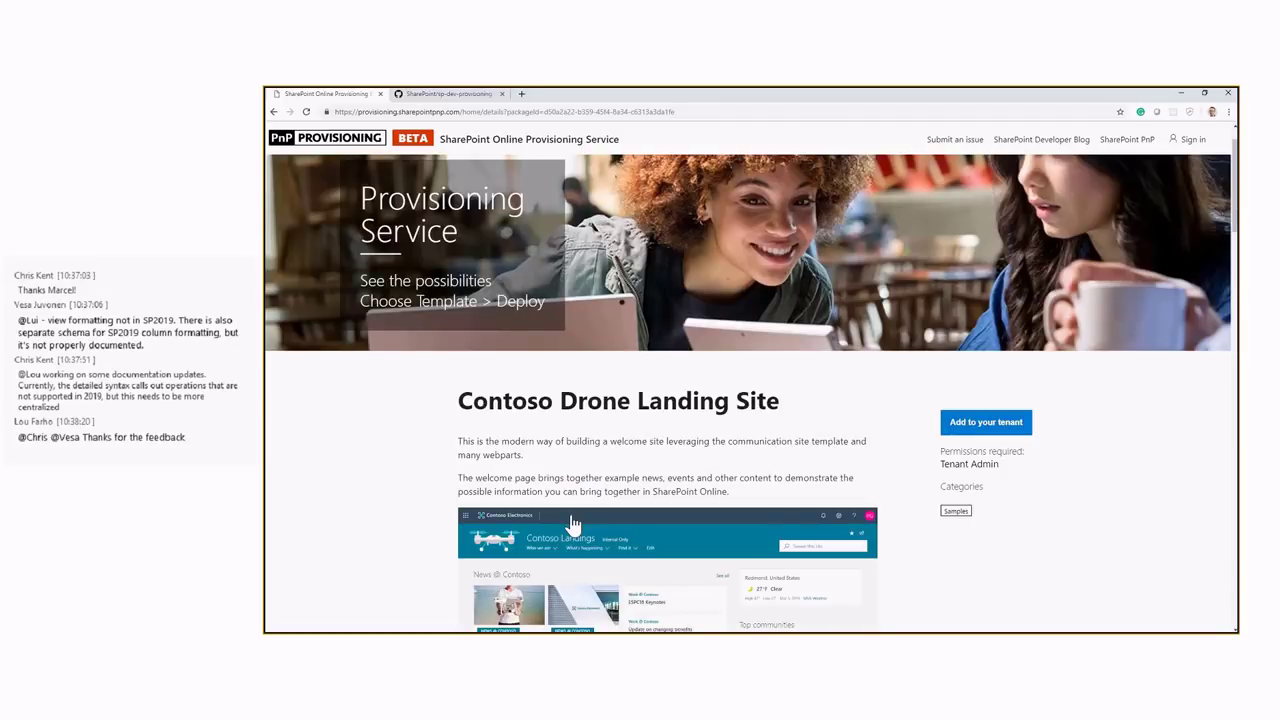
pyautogui.scroll(1, 573, 524)
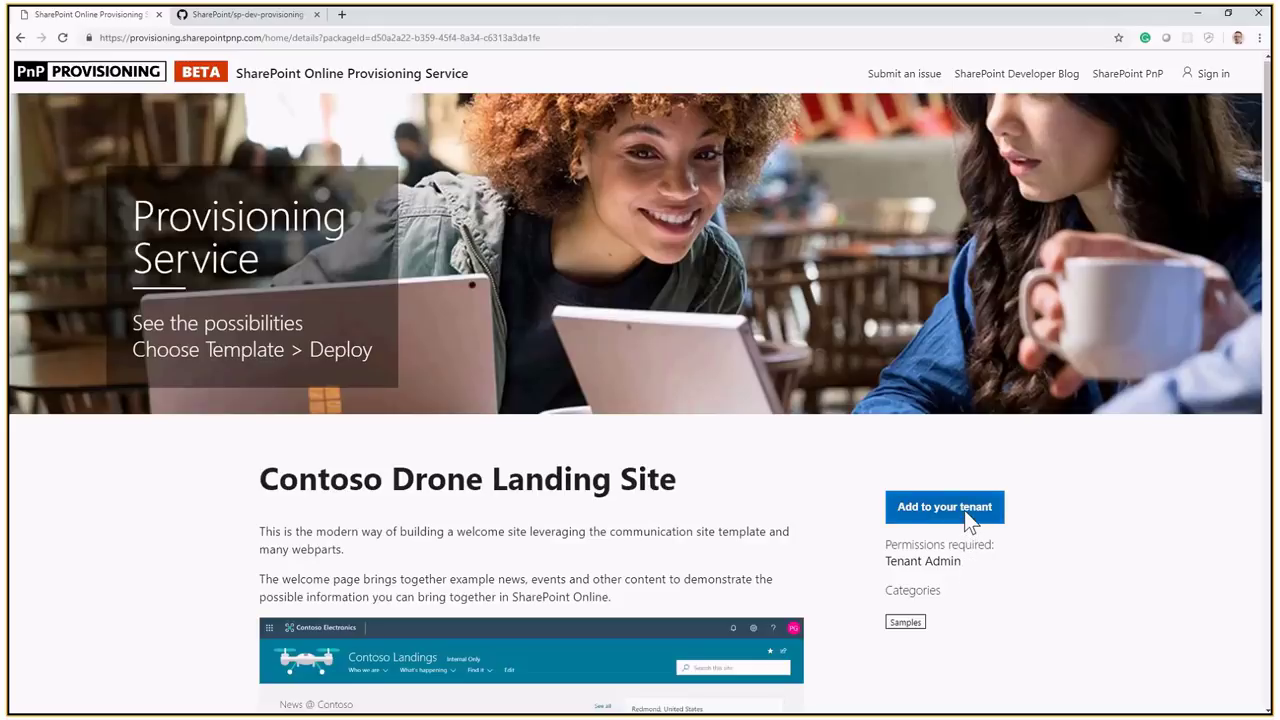
# Step: Start adding the Contoso Drone Landing template to the tenant, highlight the site title and URL, and decline overwriting the existing site
pyautogui.click(966, 512)
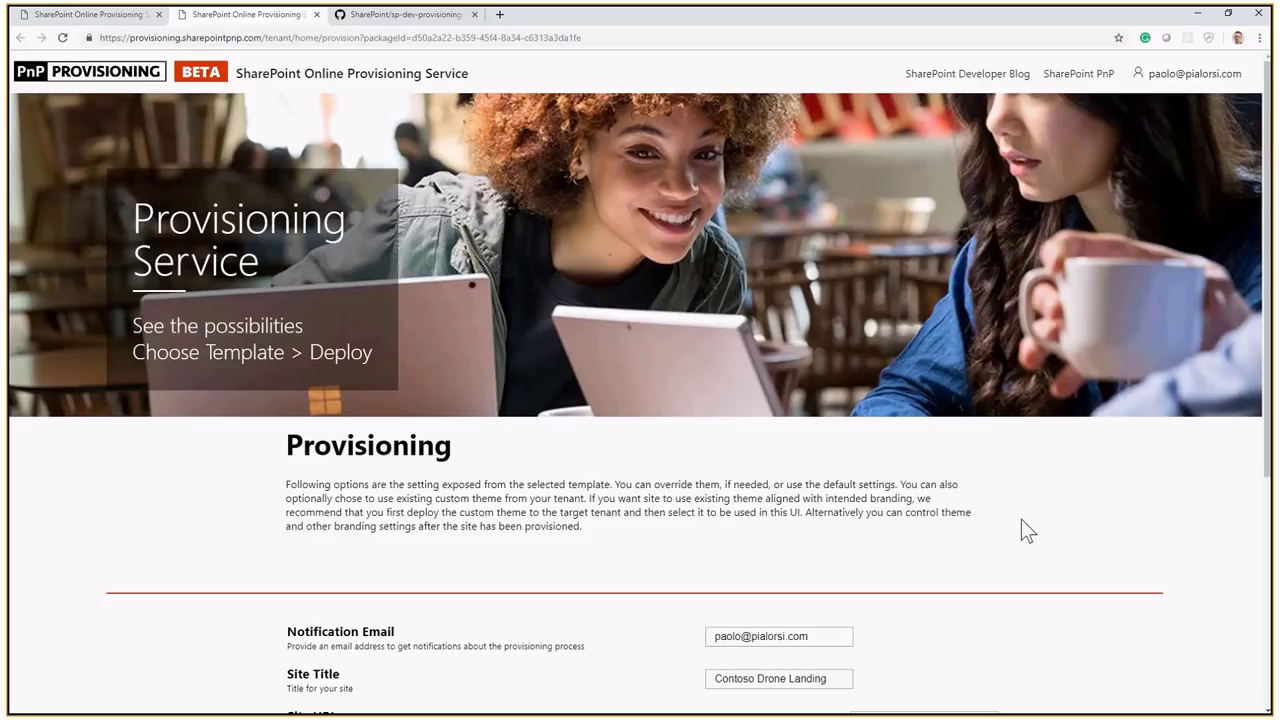
pyautogui.scroll(-3, 1021, 522)
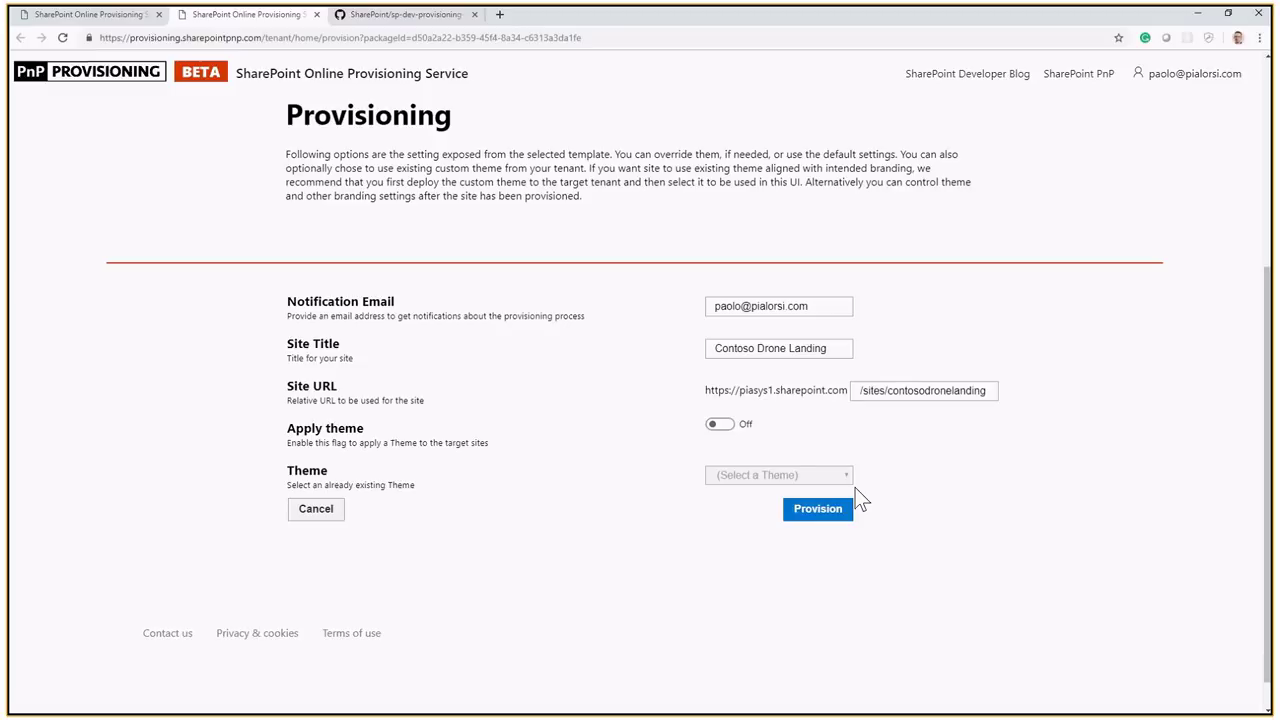
pyautogui.moveTo(834, 350); pyautogui.dragTo(678, 352)
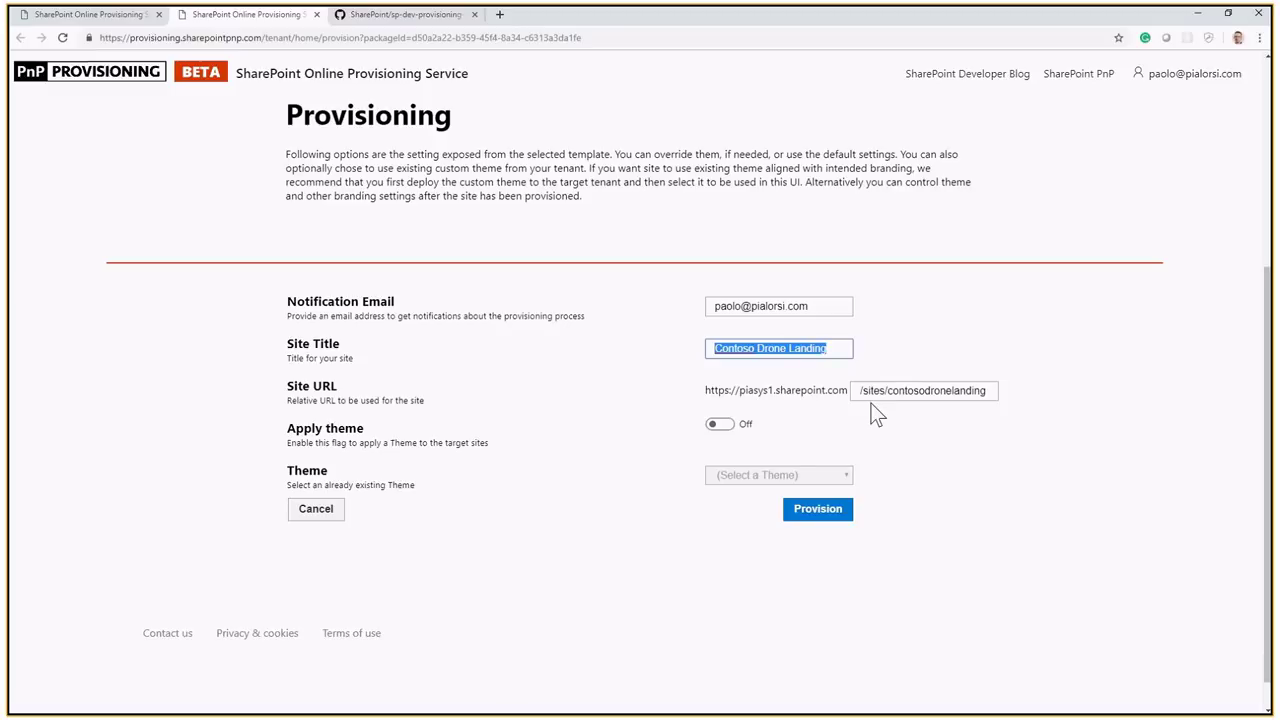
pyautogui.moveTo(995, 390); pyautogui.dragTo(846, 394)
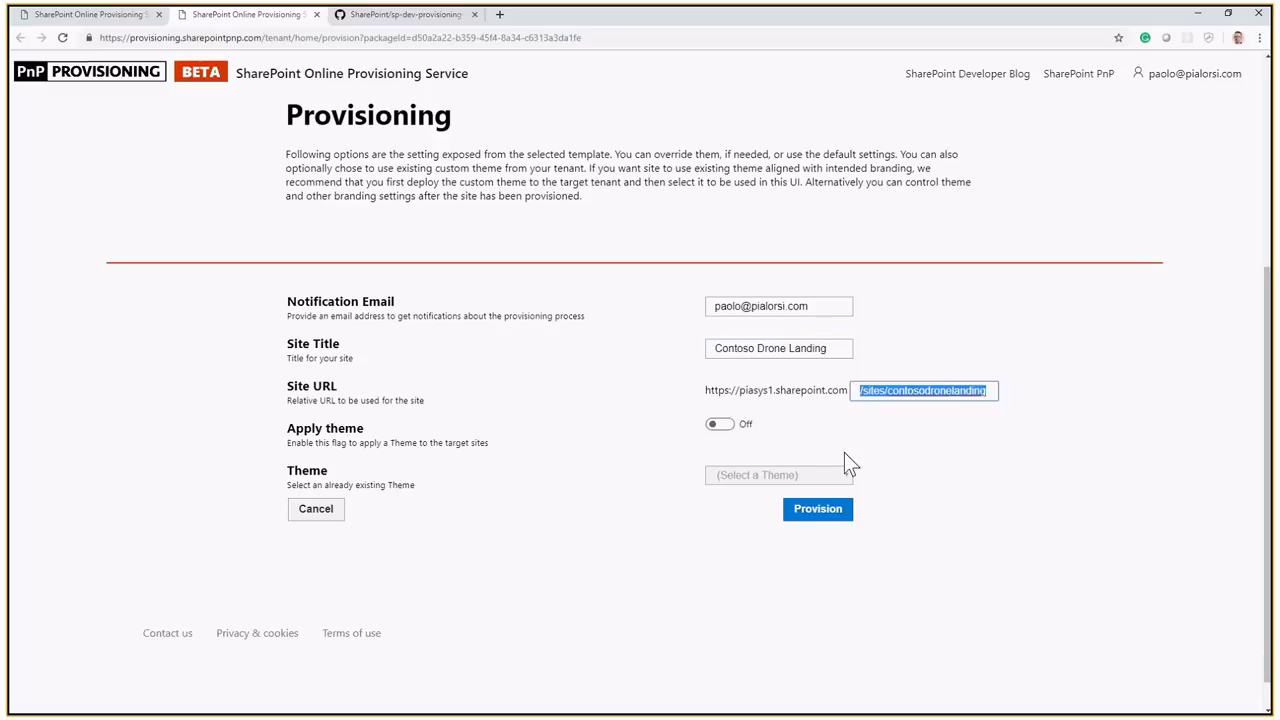
pyautogui.click(914, 413)
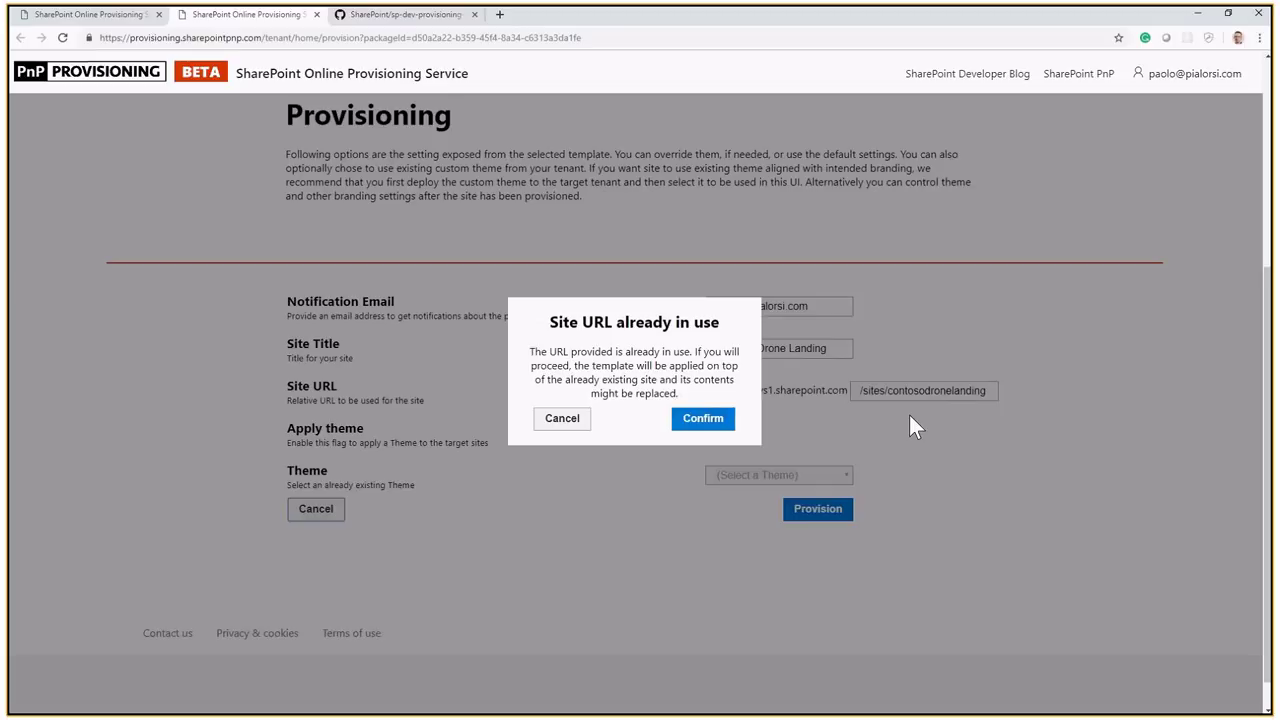
pyautogui.click(557, 421)
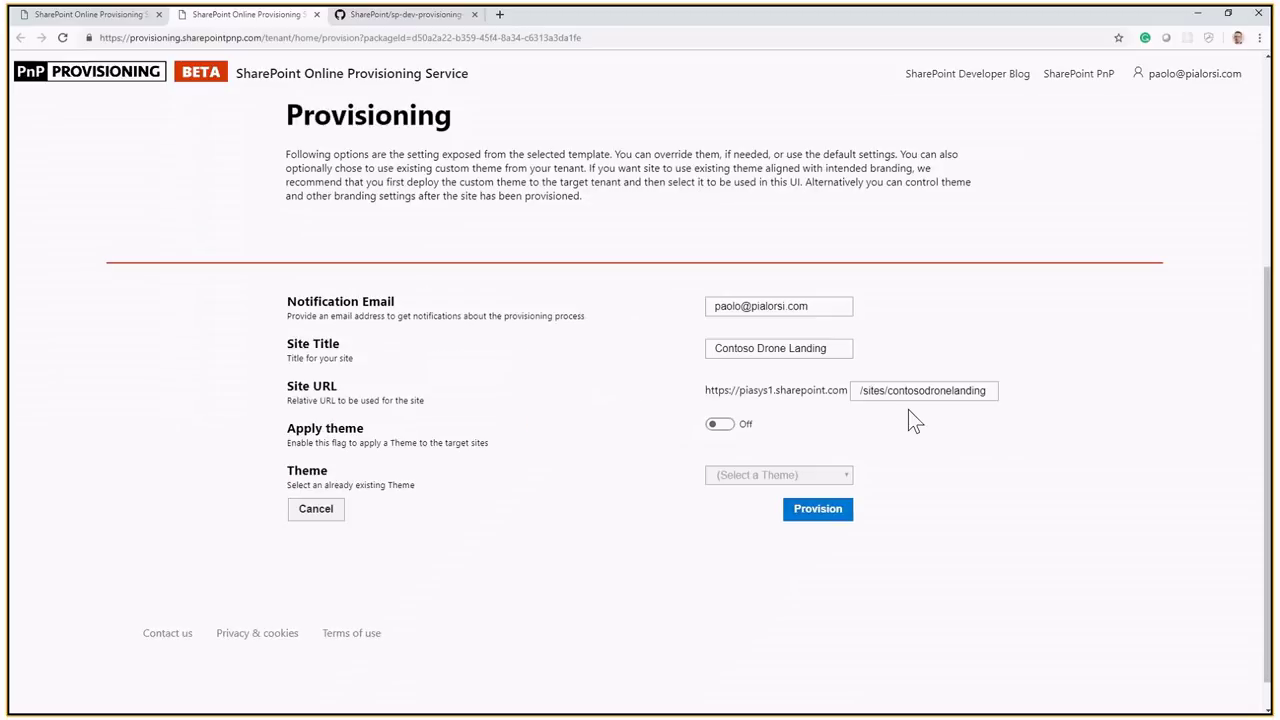
# Step: Set the site URL to /sites/contosodronelanding23, enable theme application and choose the Contoso Electronic Sales theme
pyautogui.click(991, 391)
pyautogui.write('23')
pyautogui.click(871, 491)
pyautogui.click(722, 425)
pyautogui.click(837, 475)
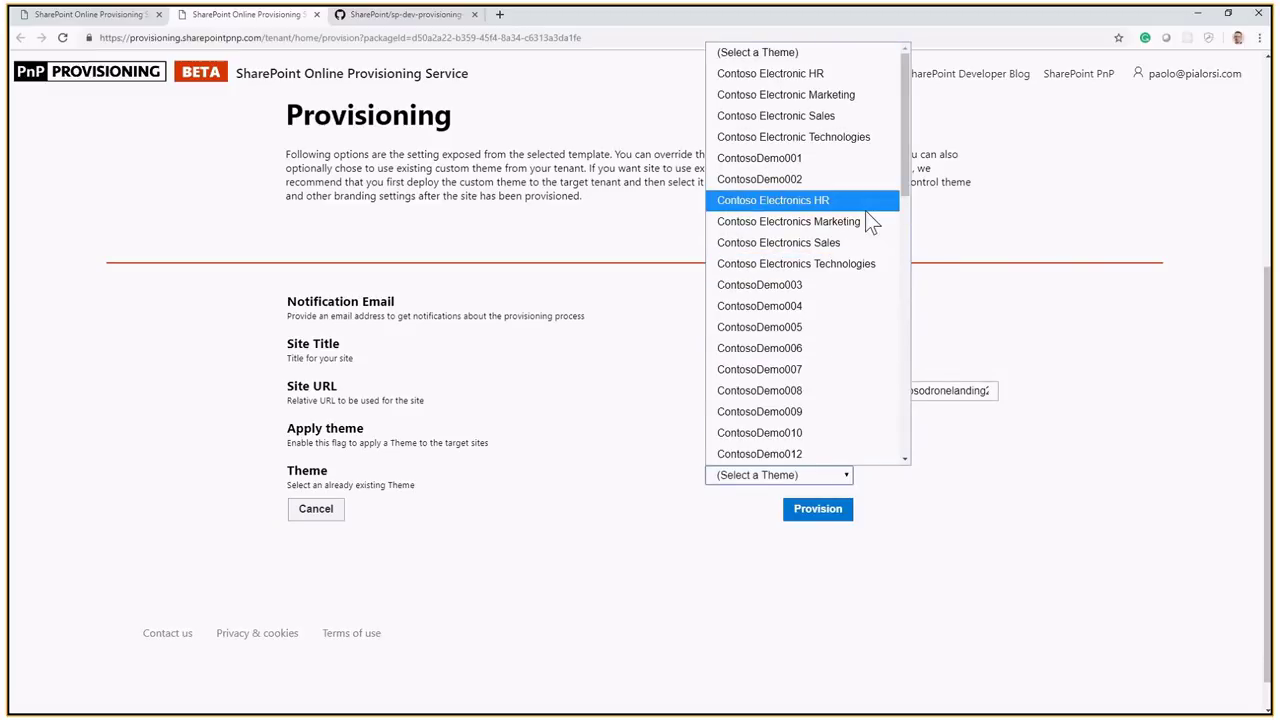
pyautogui.click(850, 122)
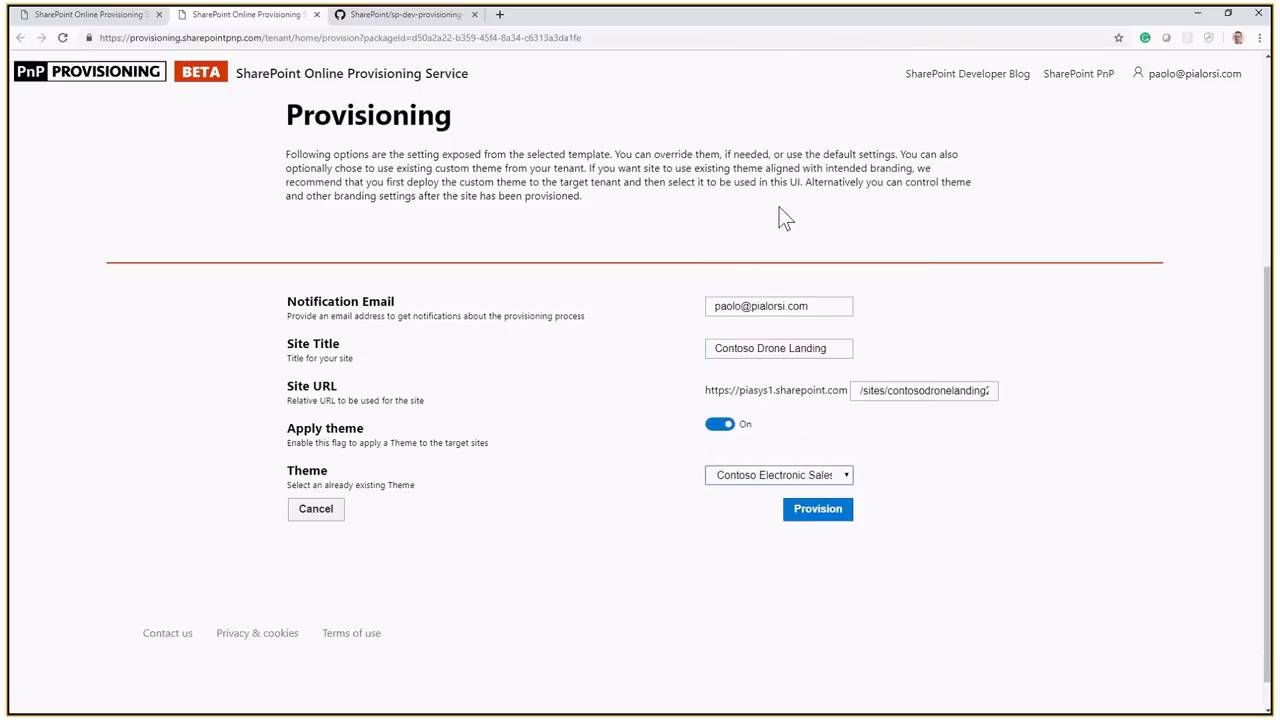
# Step: Submit the template for provisioning, review what it will create in the tenant, and confirm
pyautogui.click(817, 518)
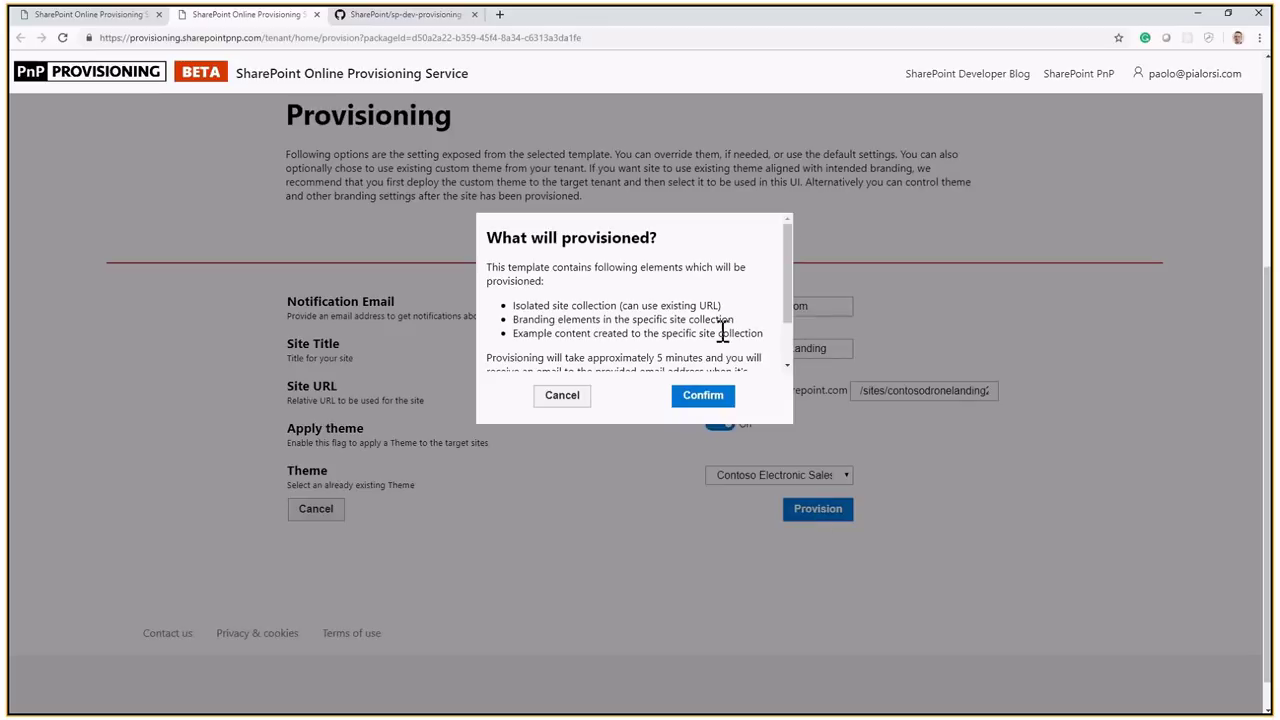
pyautogui.moveTo(789, 235)
pyautogui.mouseDown()
pyautogui.moveTo(788, 299)
pyautogui.moveTo(790, 253)
pyautogui.mouseUp()
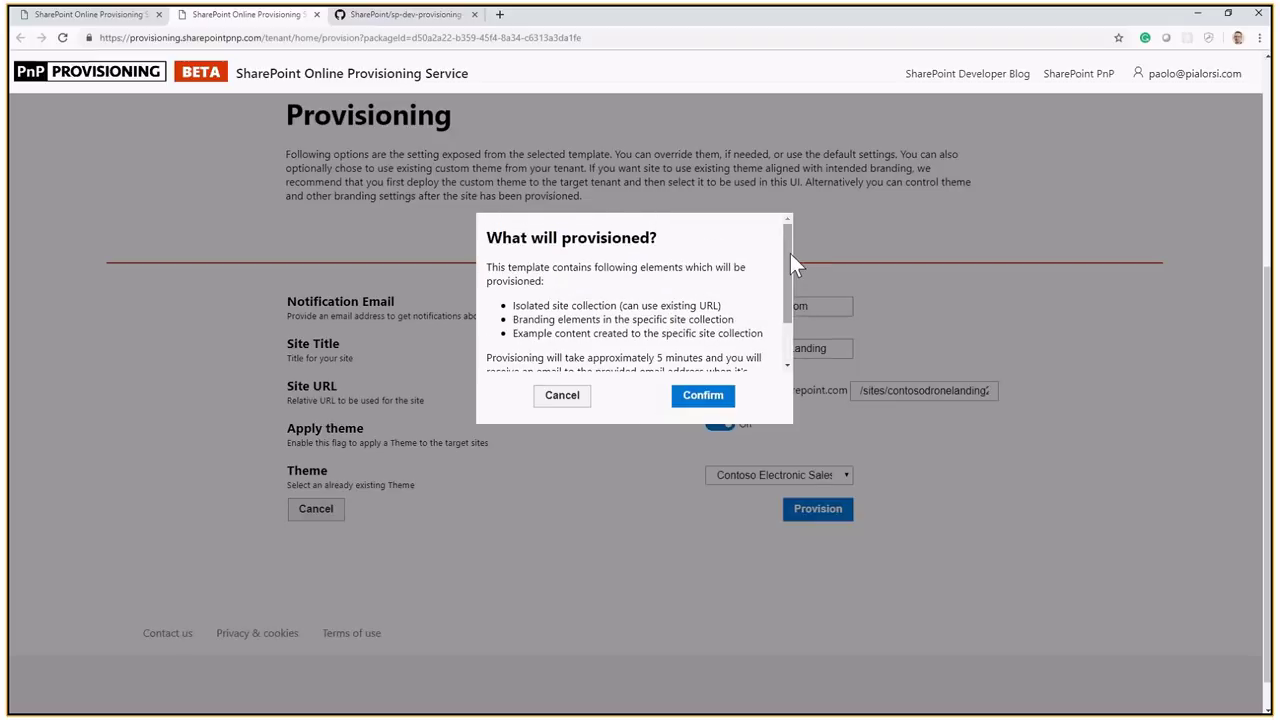
pyautogui.click(708, 399)
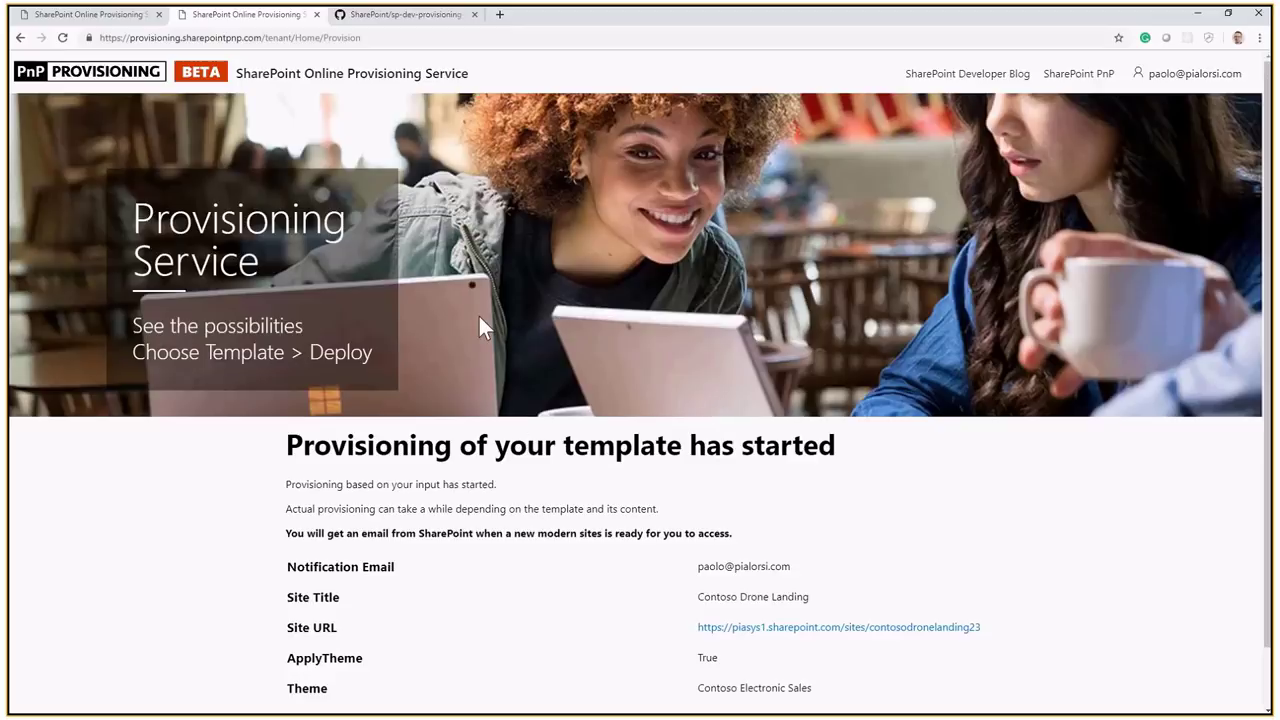
# Step: Switch to the sp-dev-provisioning-templates repository on GitHub and examine the tenant/ContosoDroneLanding folder, its README and its source subfolder
pyautogui.click(430, 16)
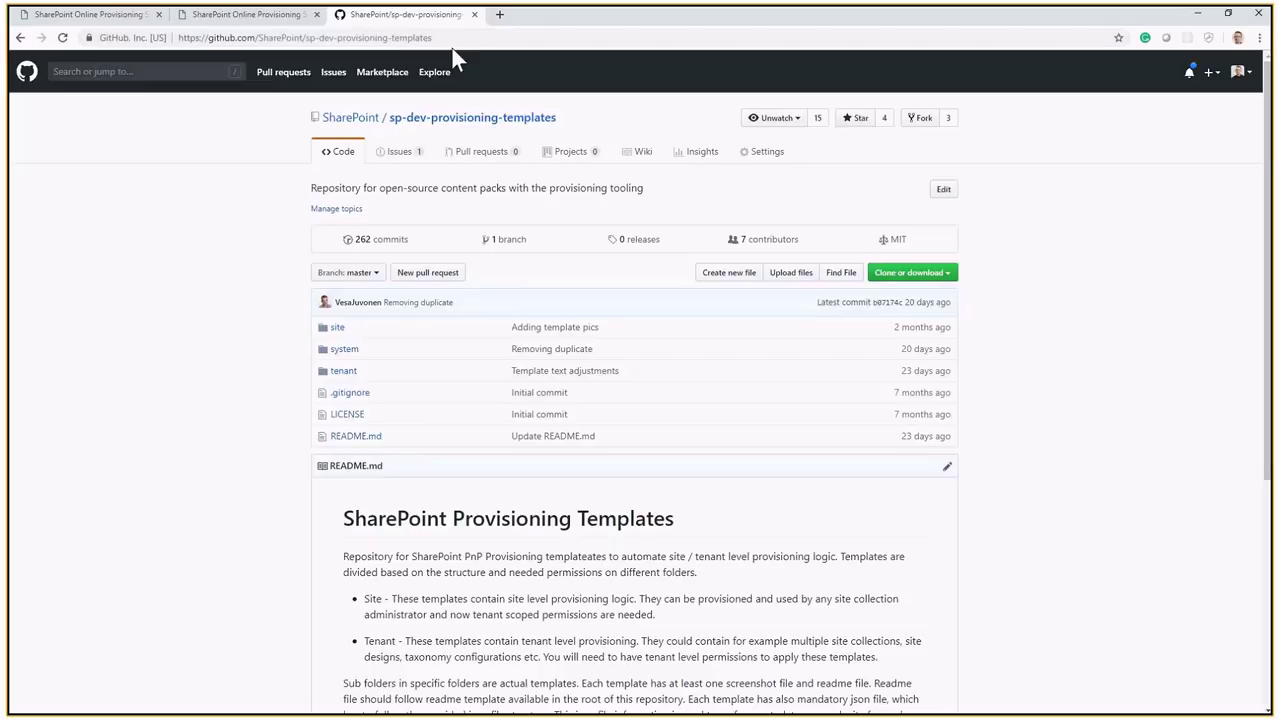
pyautogui.click(340, 371)
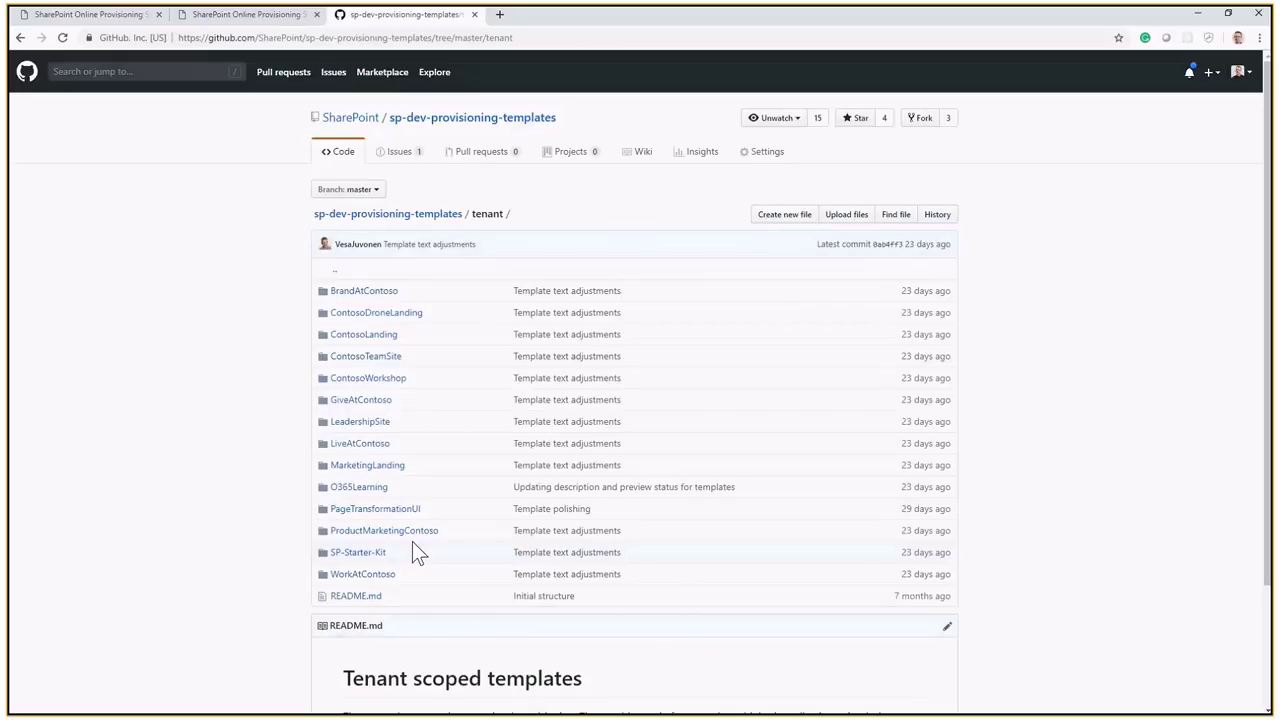
pyautogui.click(411, 318)
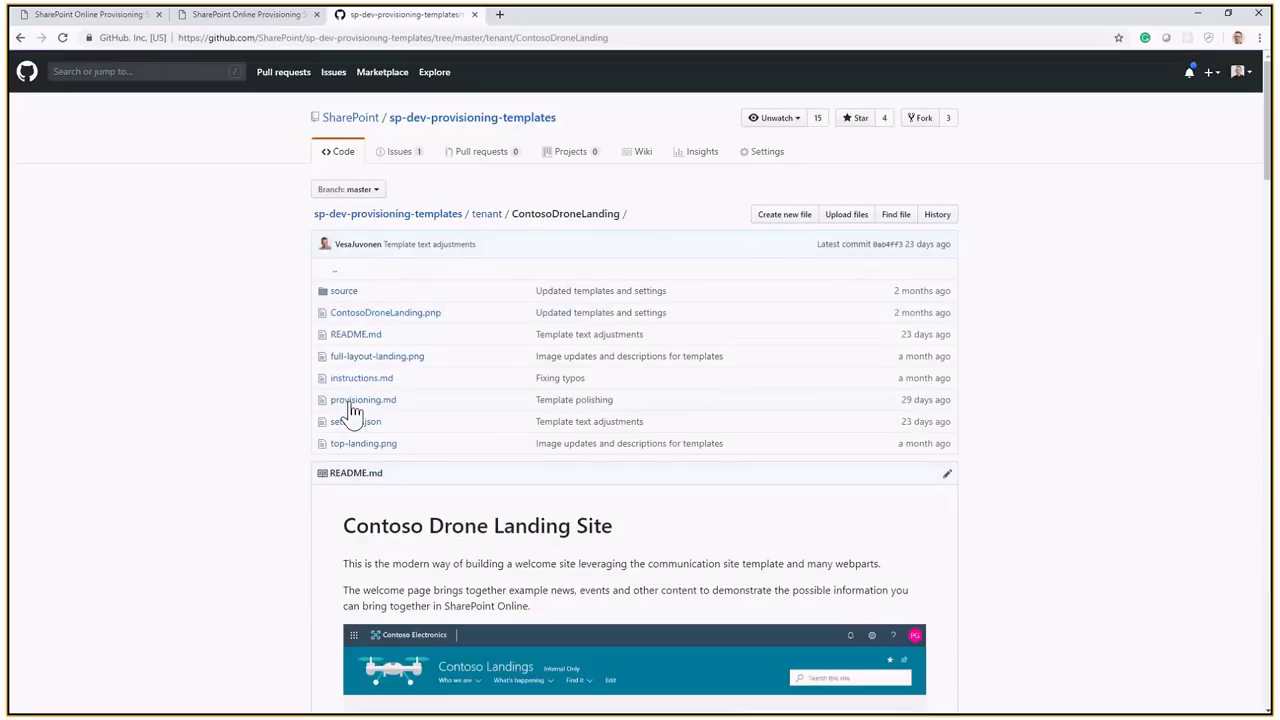
pyautogui.scroll(-2, 255, 500)
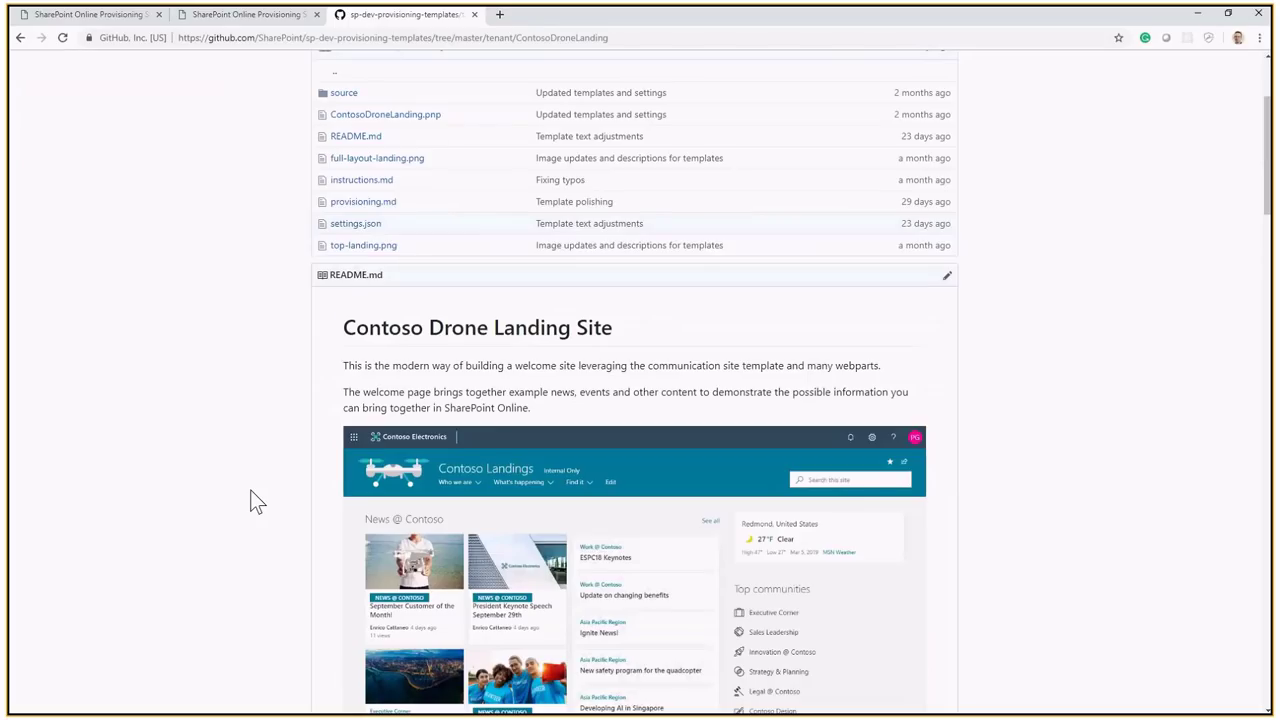
pyautogui.scroll(2, 280, 480)
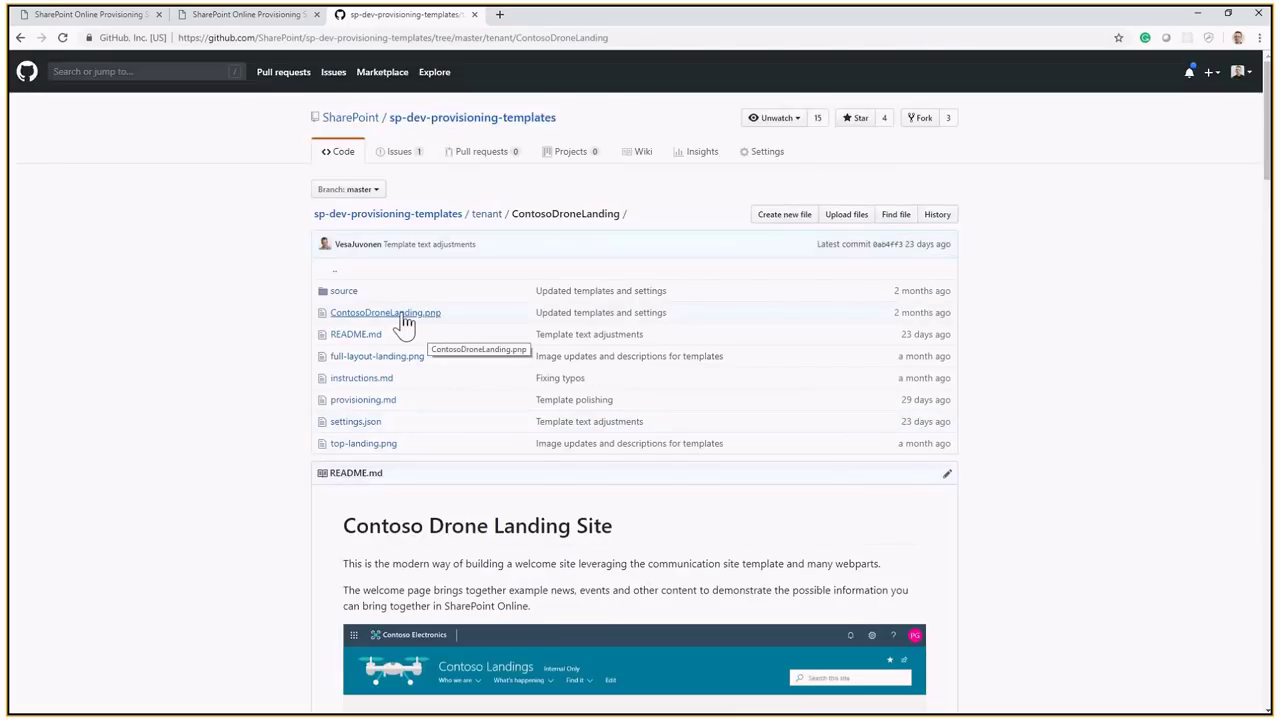
pyautogui.click(350, 300)
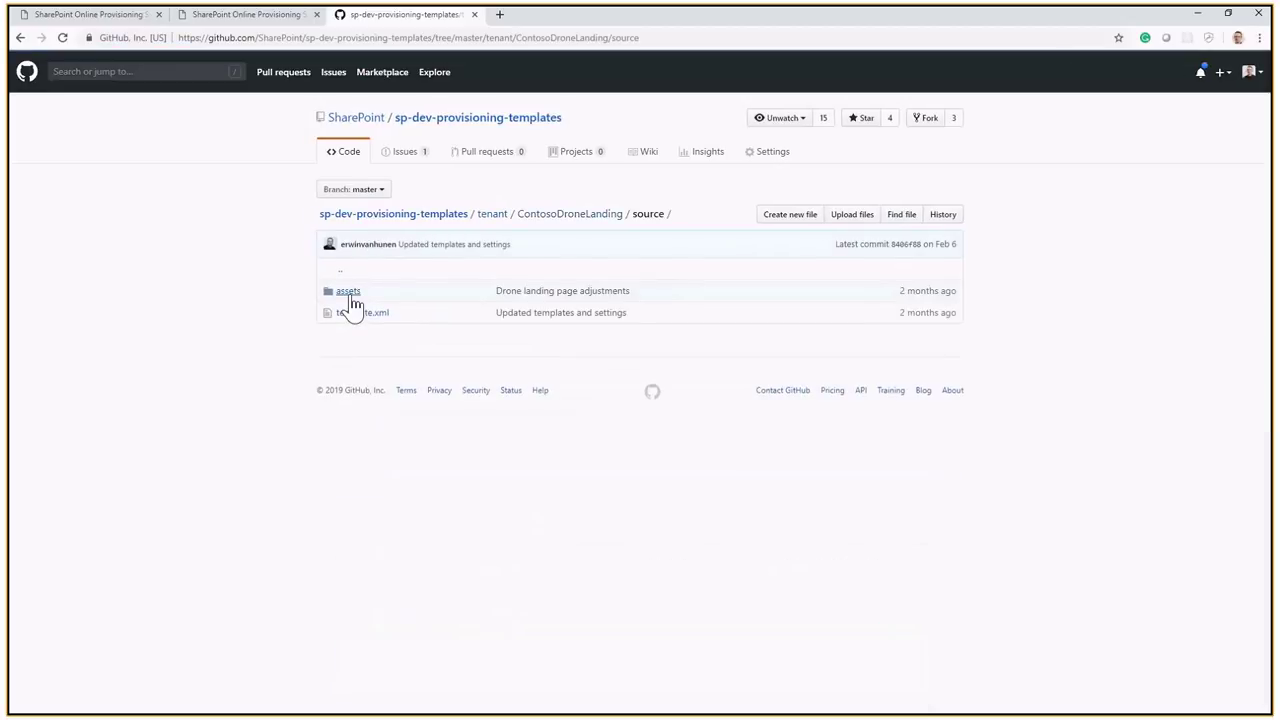
pyautogui.click(575, 218)
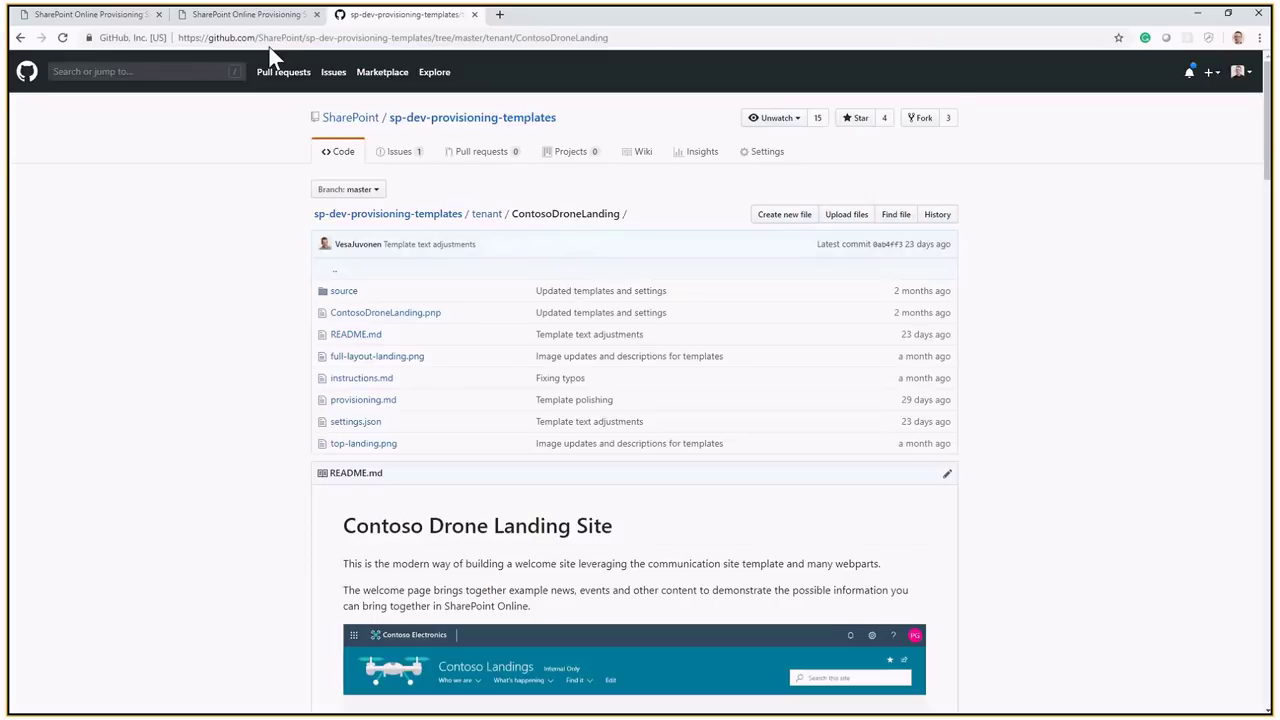
# Step: Revisit the provisioning status page and the GitHub template folder, and switch to PowerPoint to advance the SharePoint Provisioning Service slides
pyautogui.click(256, 16)
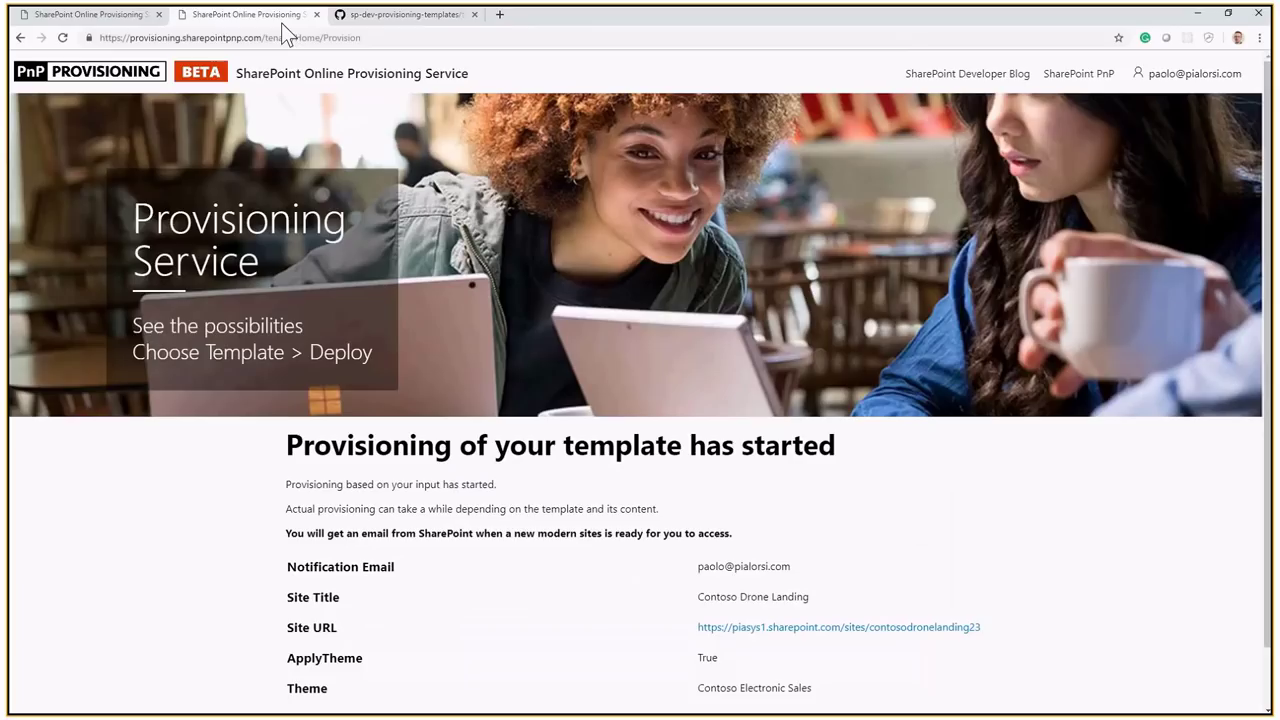
pyautogui.click(400, 14)
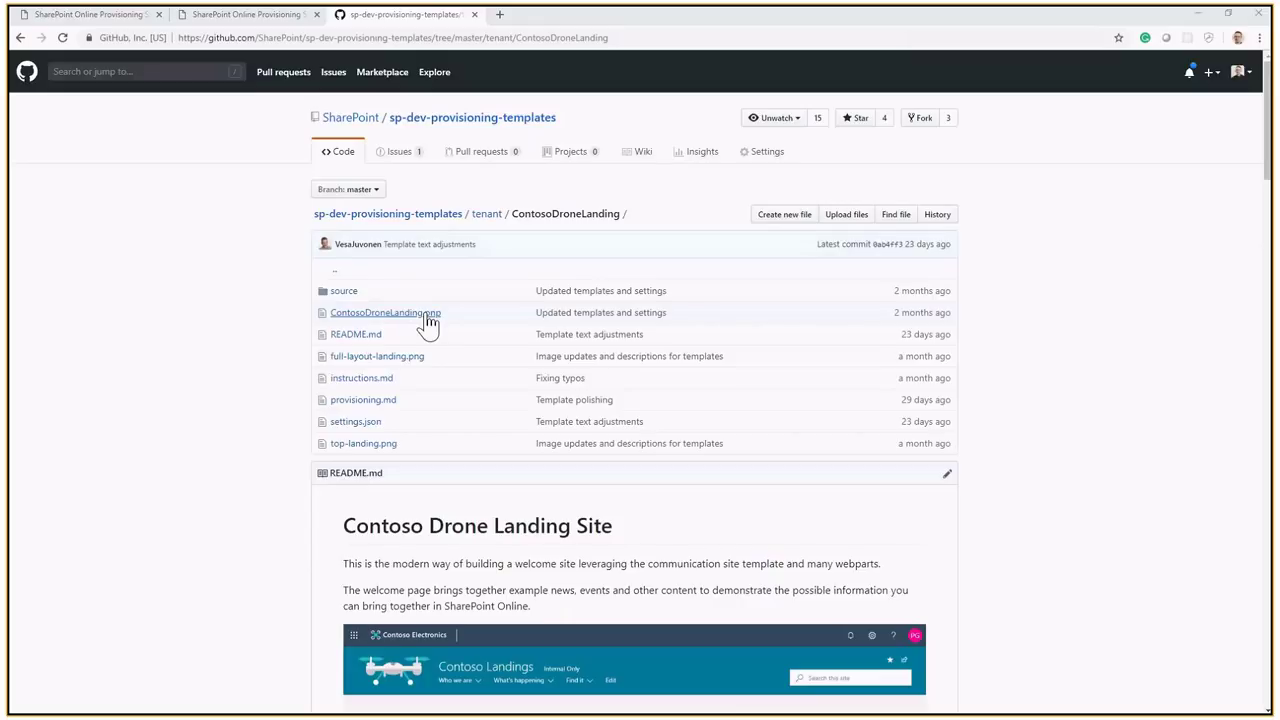
pyautogui.hotkey('alt', 'Tab')
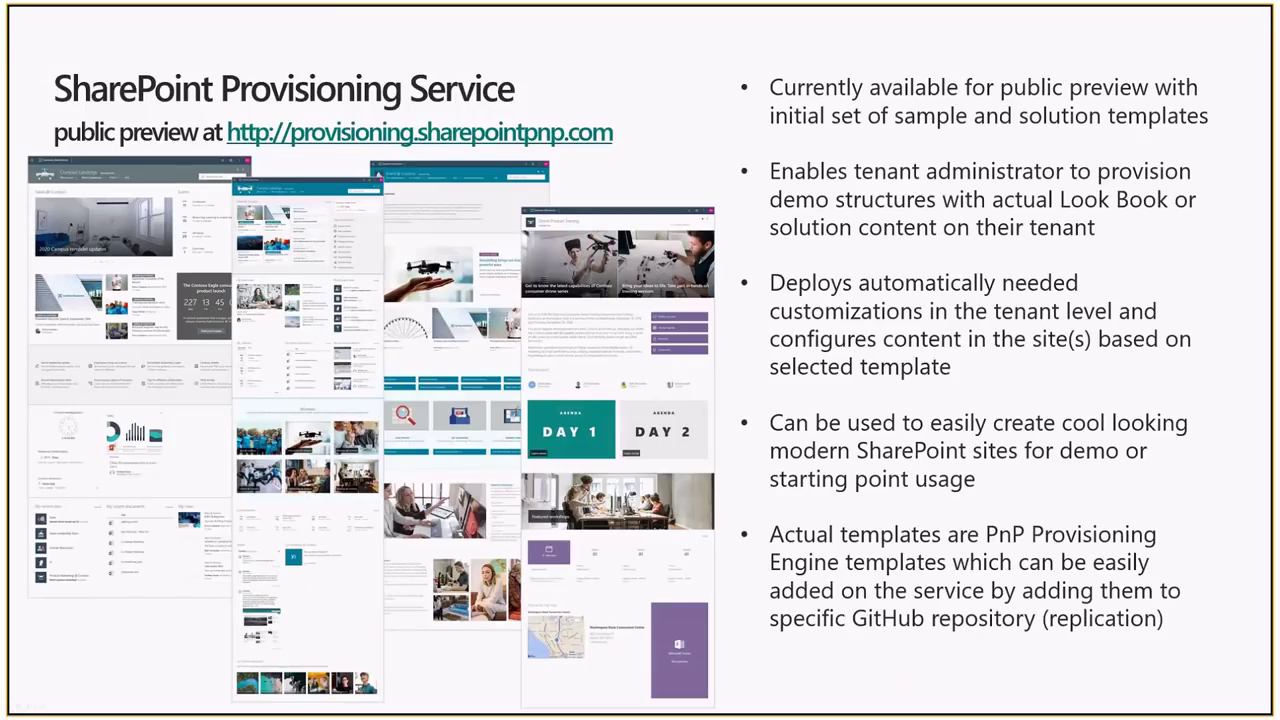
pyautogui.press('Right')
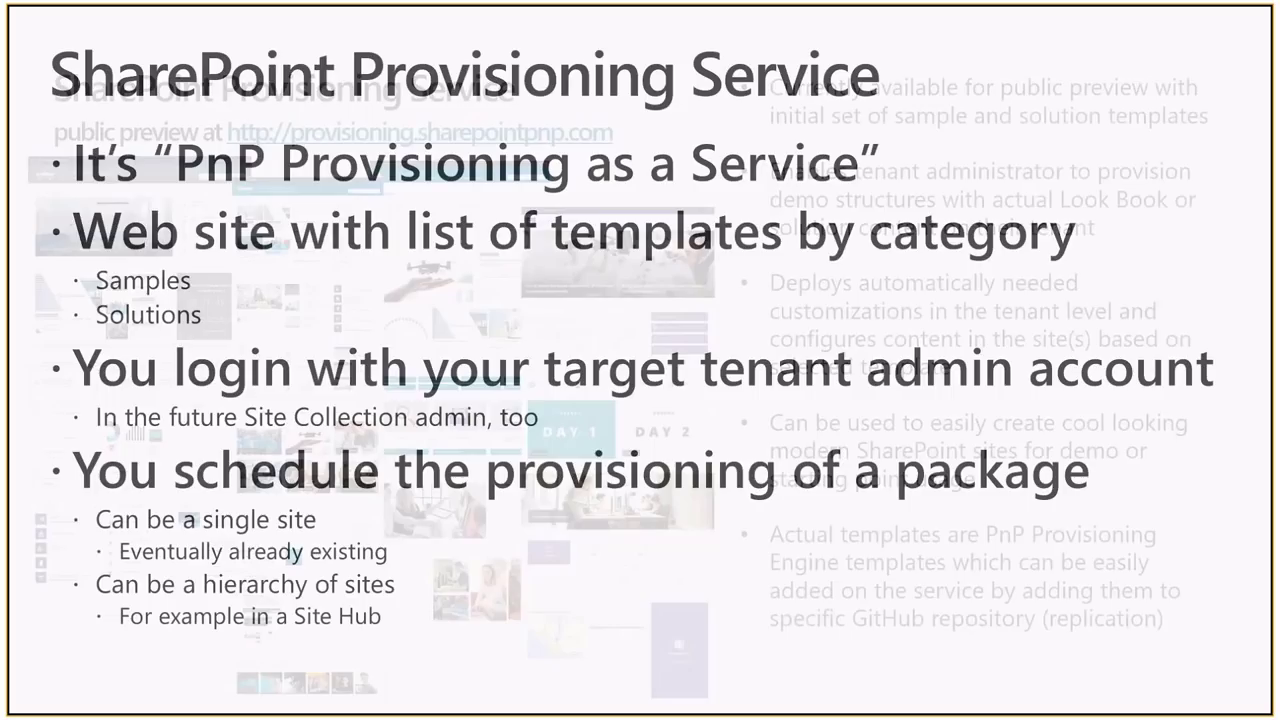
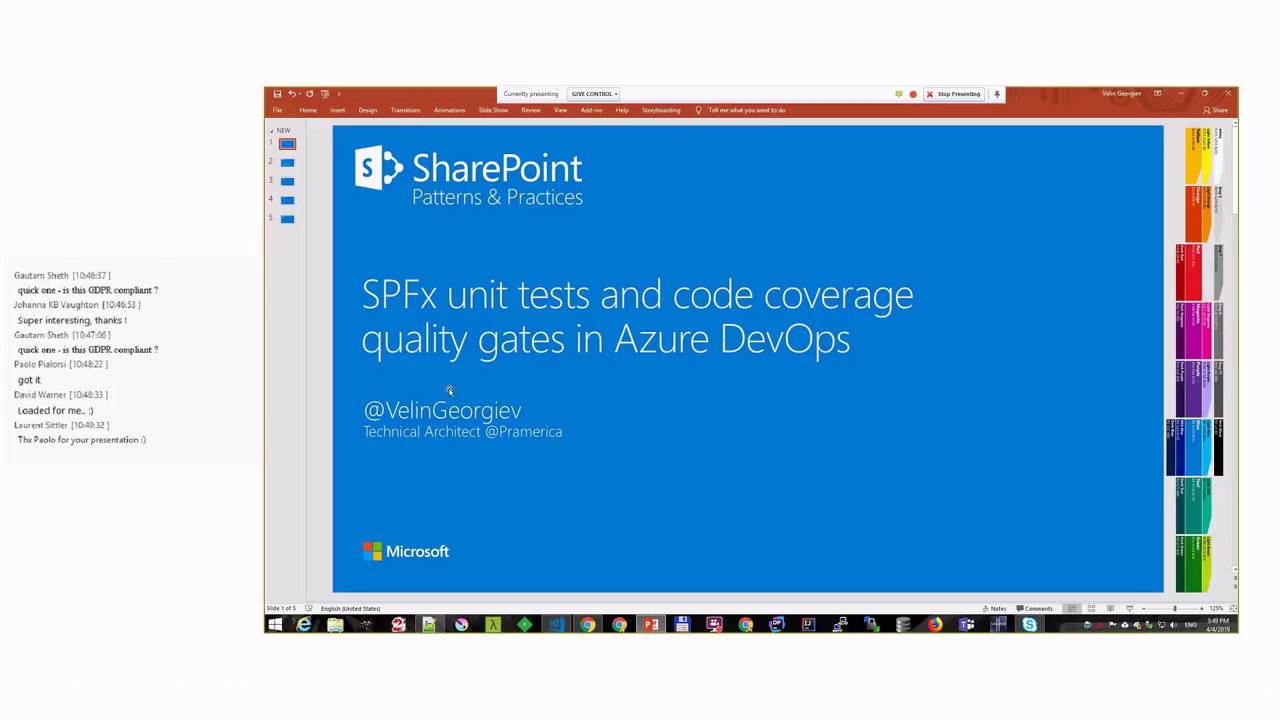
# Step: Go from the SPFx unit tests title slide through the previous DevOps pipelines demos slide to "Why quality gates in your pipeline?"
pyautogui.click(383, 338)
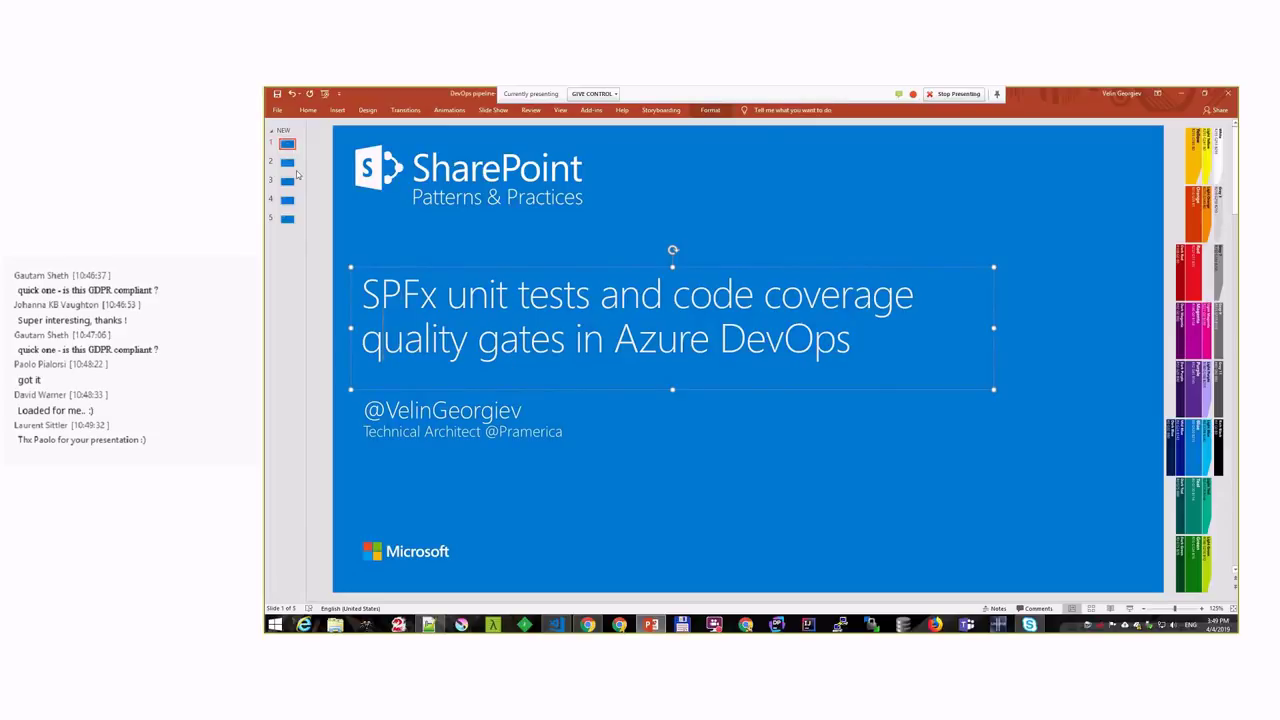
pyautogui.click(290, 163)
pyautogui.click(293, 184)
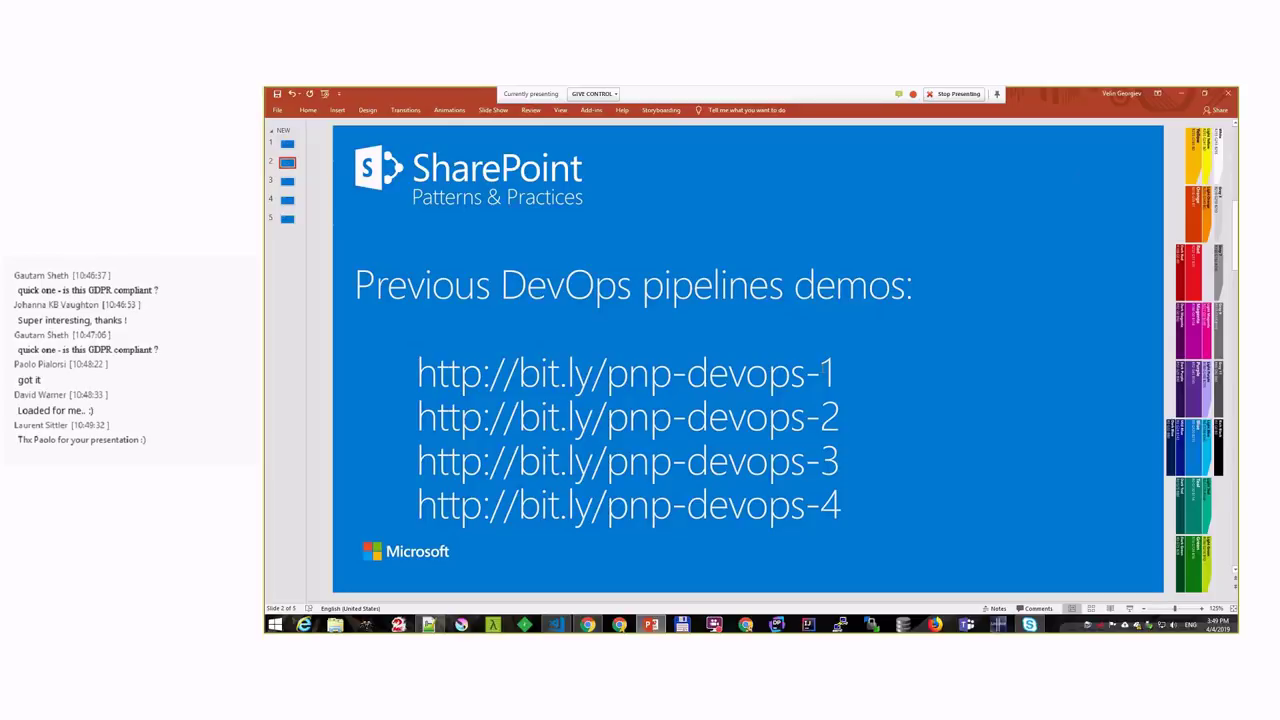
pyautogui.click(287, 181)
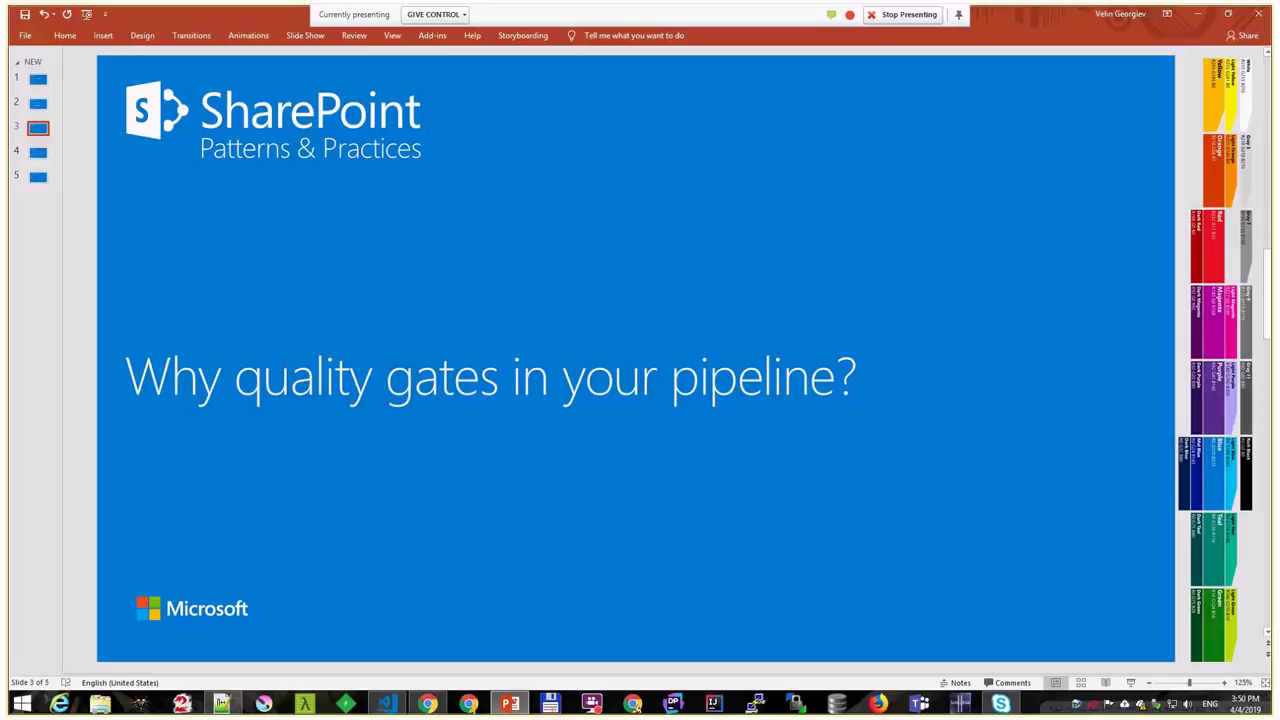
# Step: Switch to the Azure DevOps gates documentation in Chrome, examine the Quality validation scenario under Scenarios for gates, and return to PowerPoint
pyautogui.hotkey('alt', 'Tab')
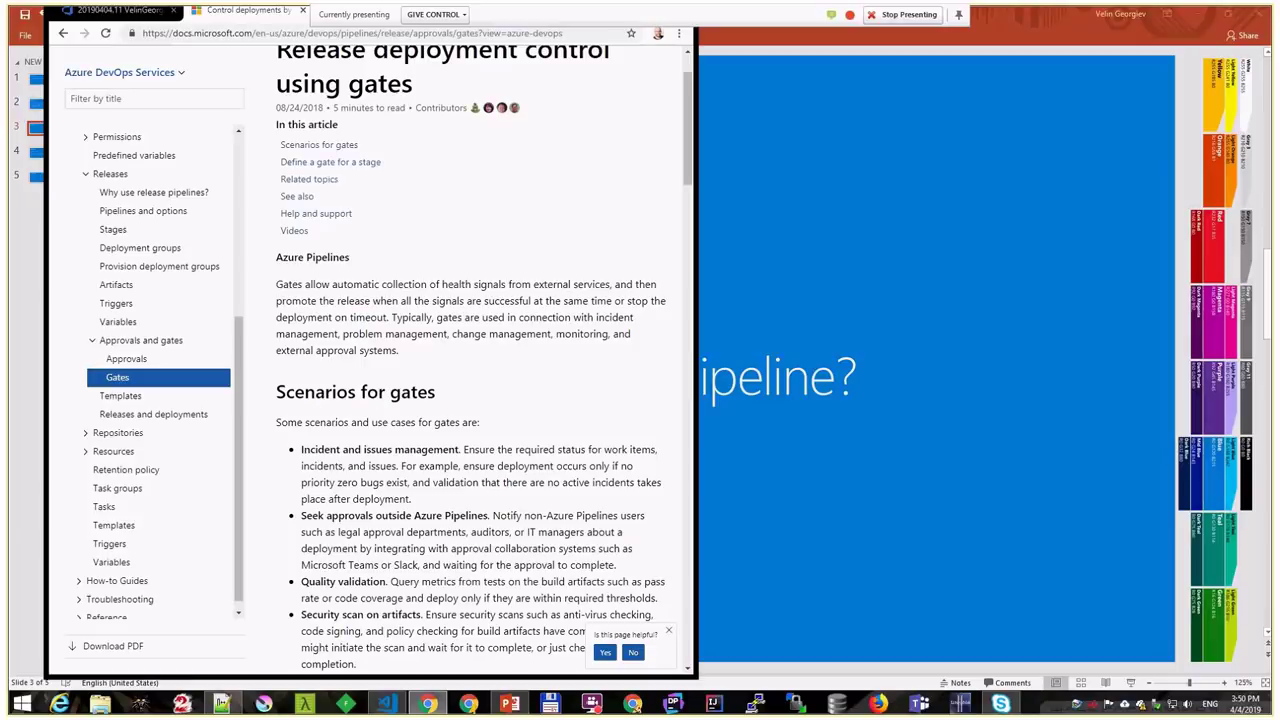
pyautogui.press('super+Up')
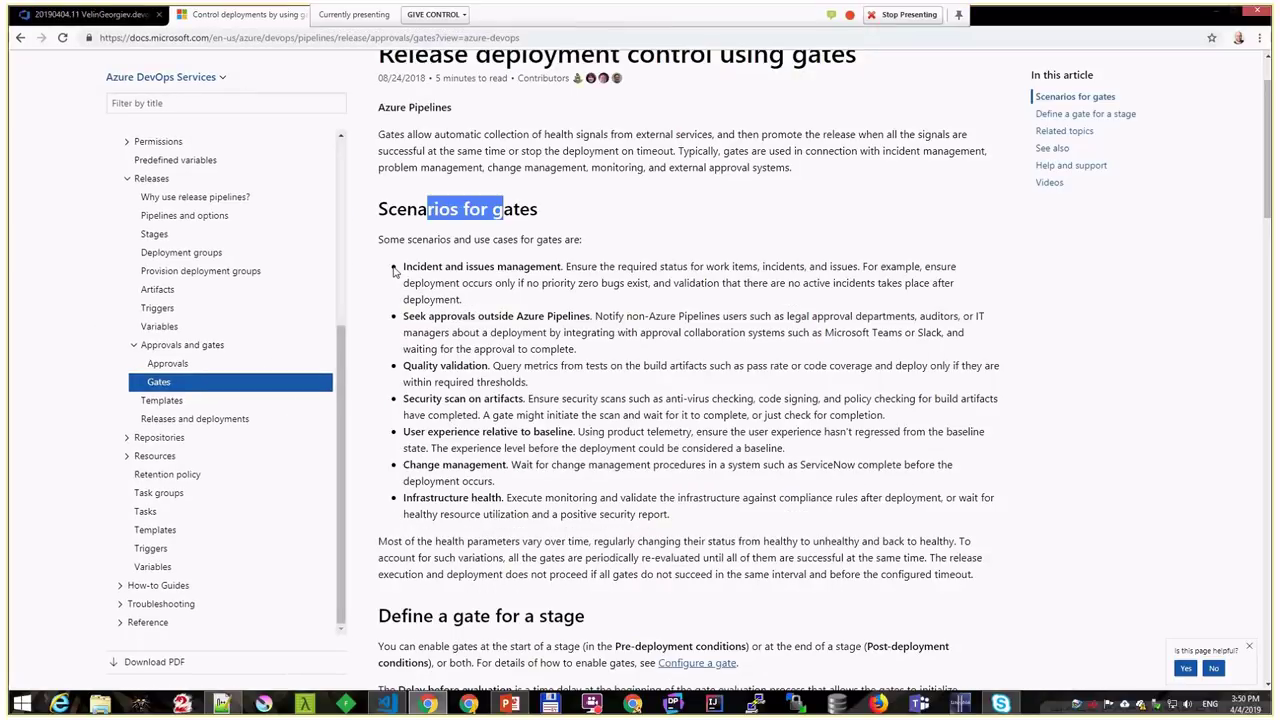
pyautogui.moveTo(403, 365); pyautogui.dragTo(488, 365)
pyautogui.click(572, 362)
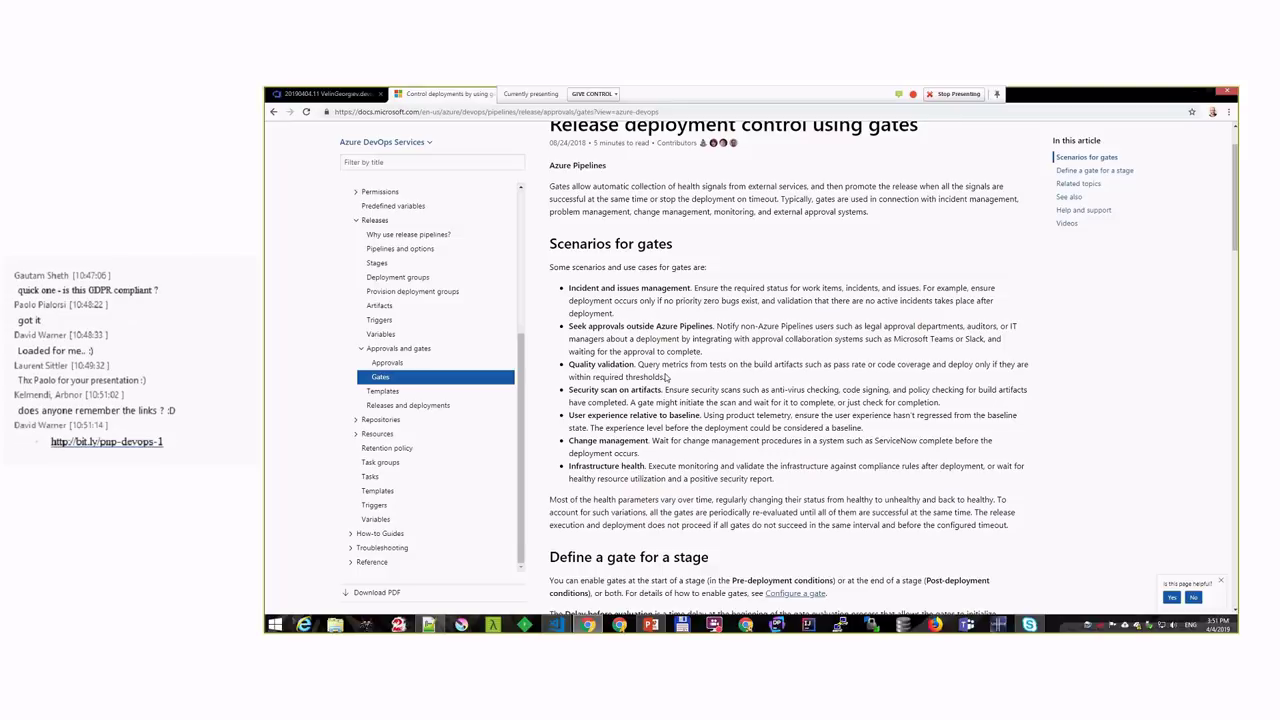
pyautogui.tripleClick(666, 377)
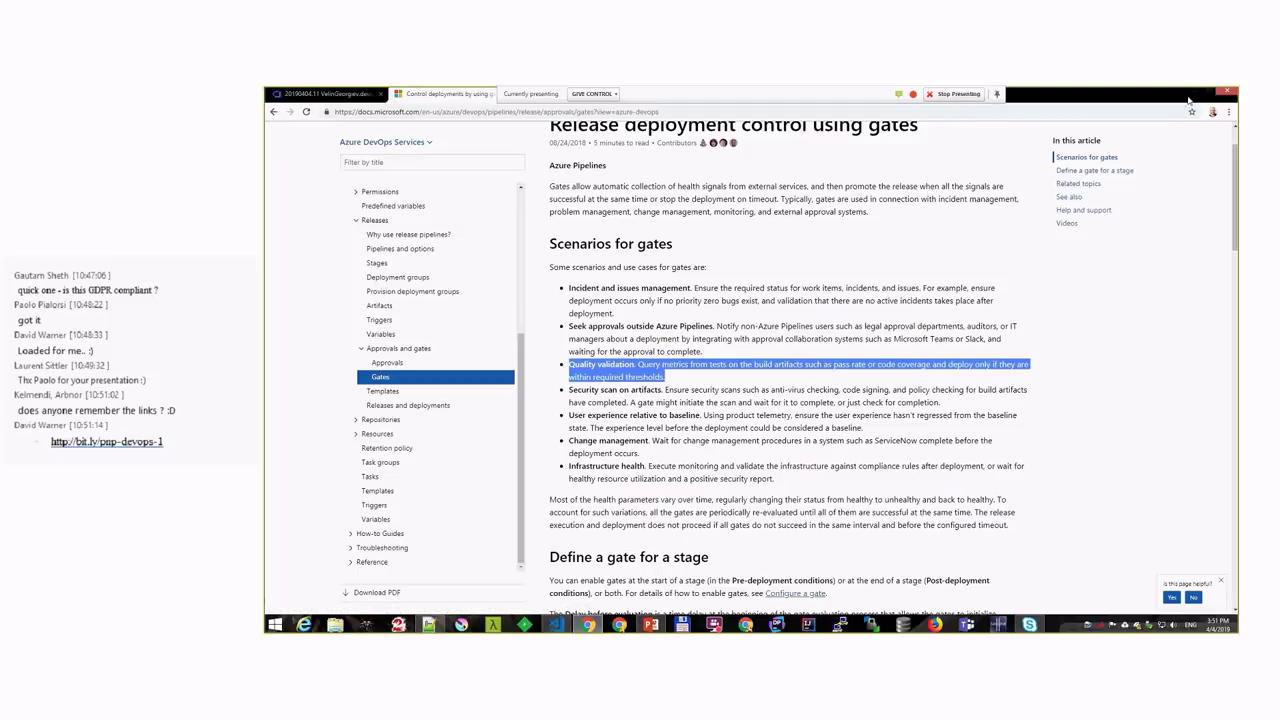
pyautogui.click(746, 365)
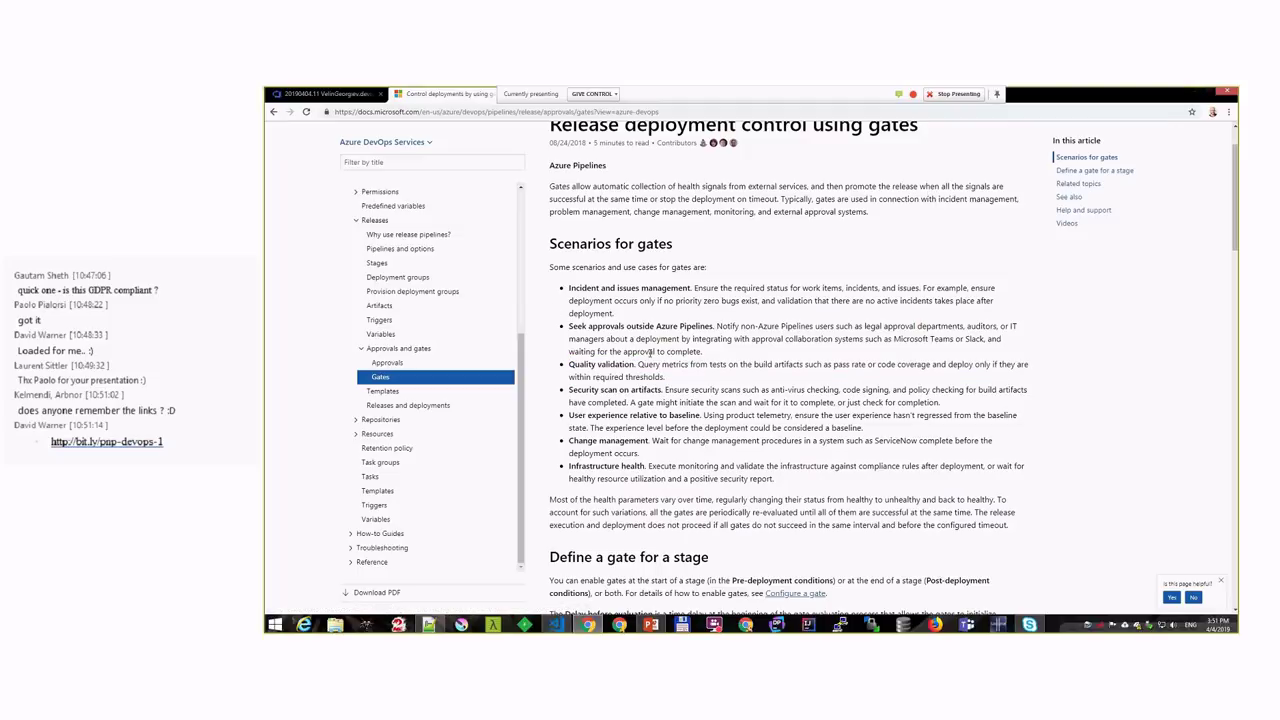
pyautogui.click(1207, 90)
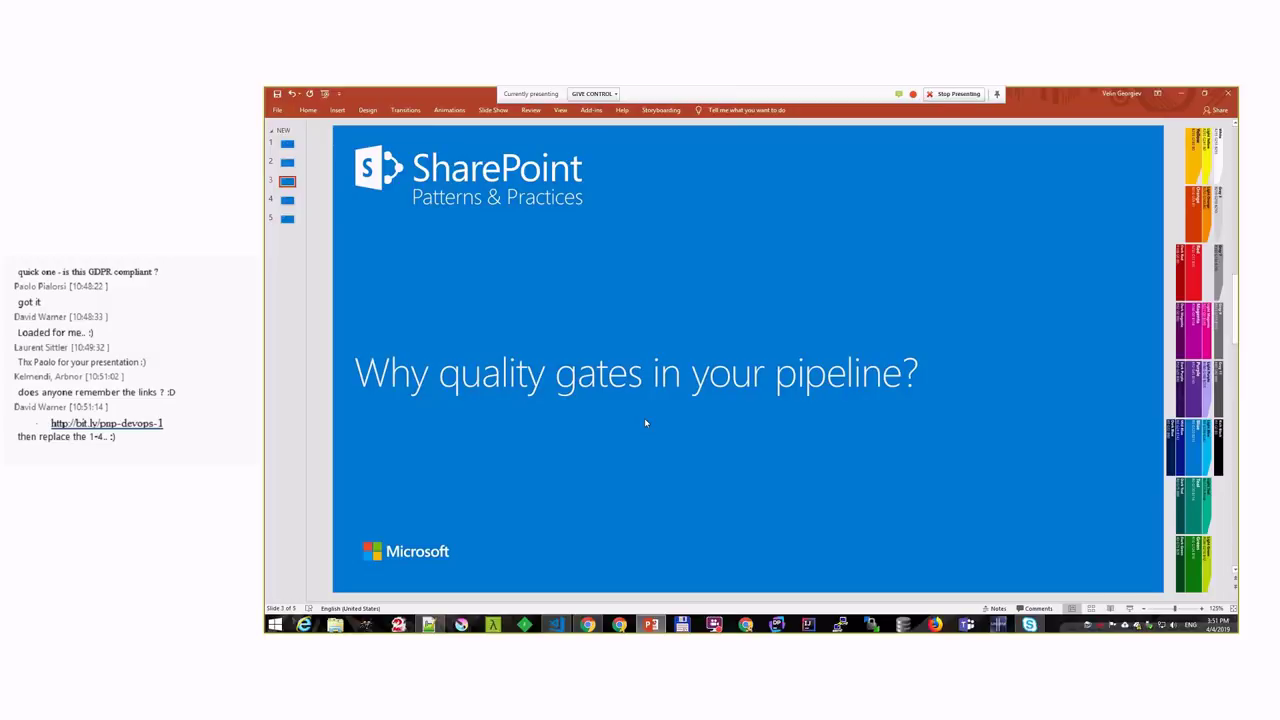
# Step: Go back to the SPFx title slide, highlight "unit tests" and "code coverage" in its title, and minimize PowerPoint
pyautogui.press('pageup')
pyautogui.press('pageup')
pyautogui.moveTo(447, 294); pyautogui.dragTo(598, 294)
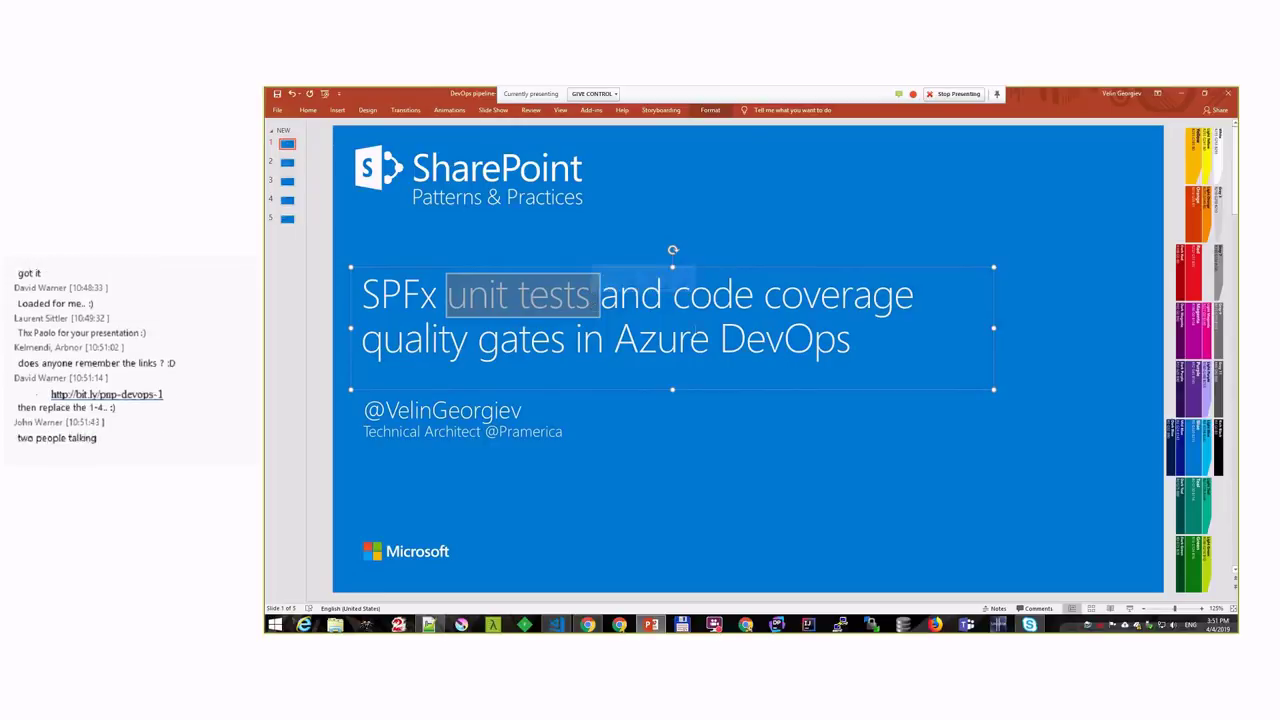
pyautogui.moveTo(673, 295); pyautogui.dragTo(924, 295)
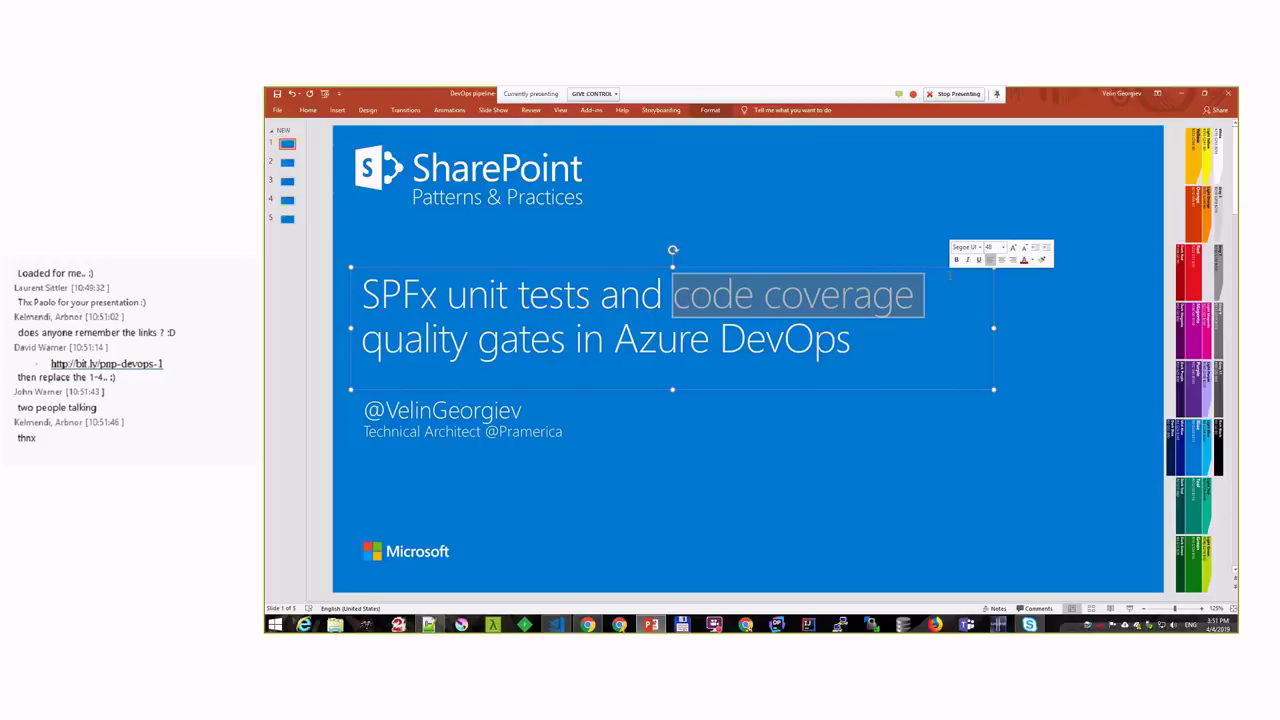
pyautogui.click(1178, 96)
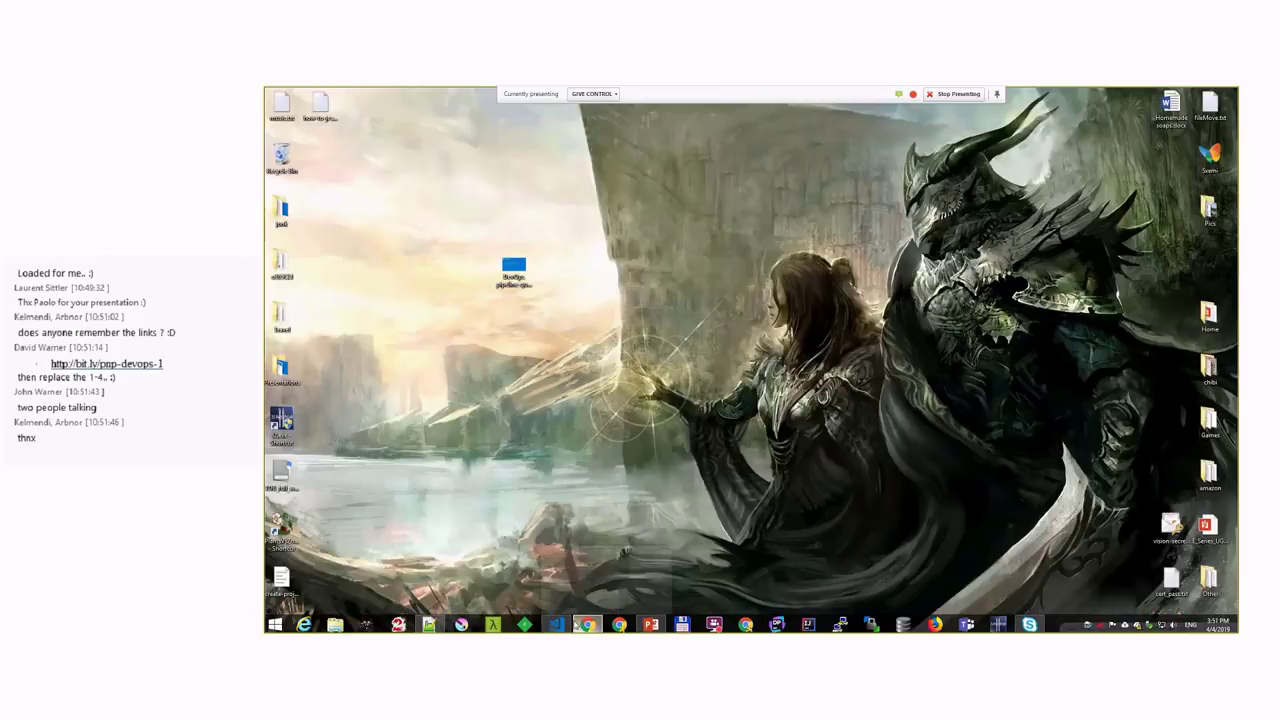
# Step: Bring up the Azure DevOps build log, switch to how-to-jest.txt in Notepad++, and select all its sample, Jest setup and DevOps demo links
pyautogui.click(587, 625)
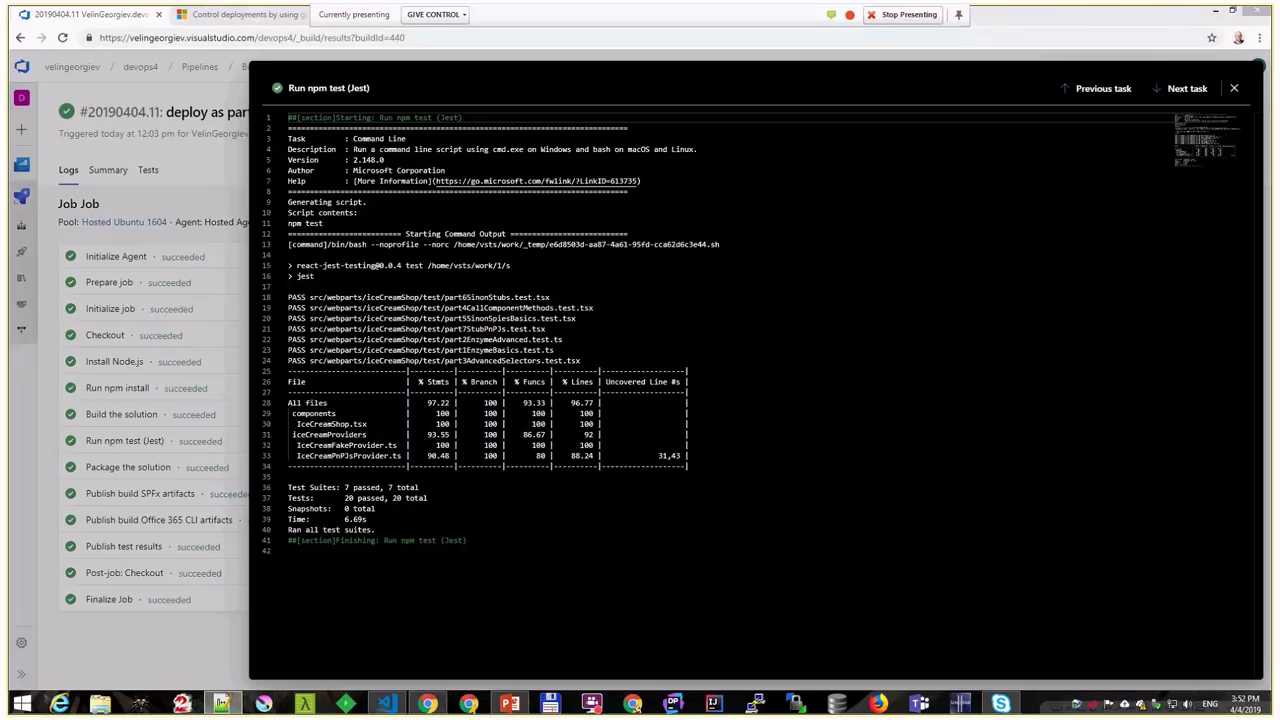
pyautogui.click(222, 703)
pyautogui.press('super+Up')
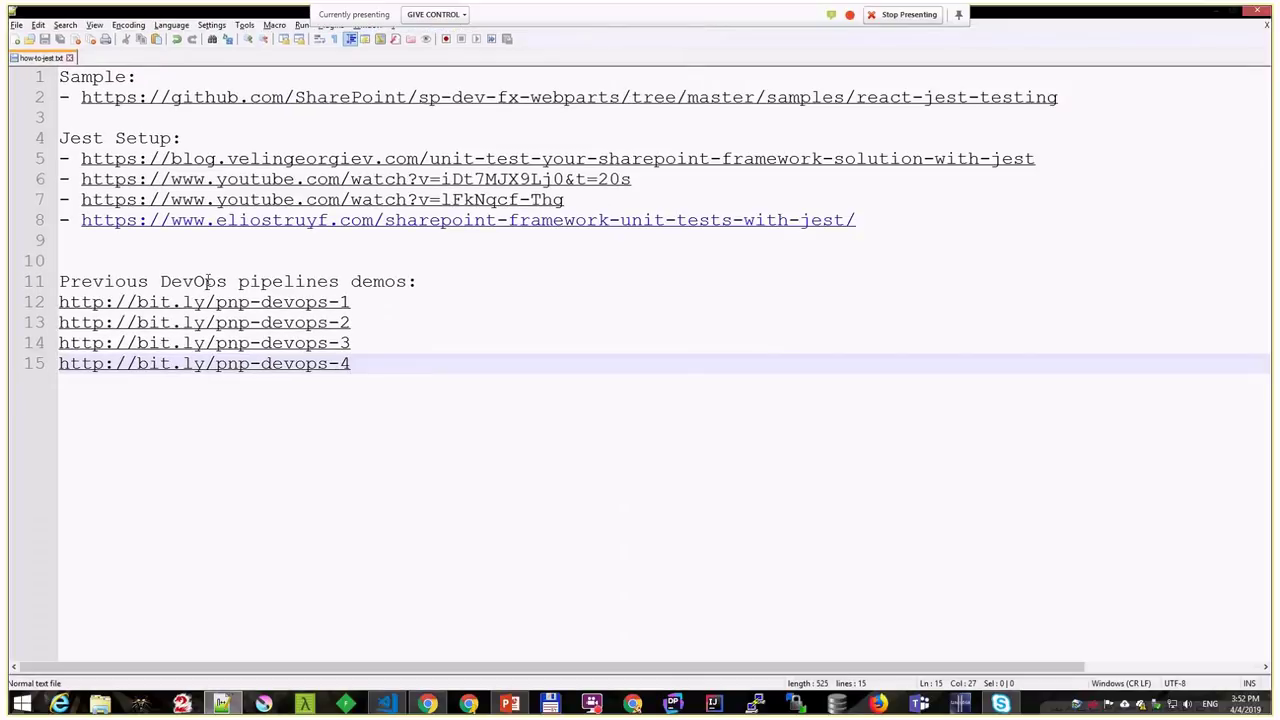
pyautogui.hotkey('ctrl', 'a')
pyautogui.click(406, 220)
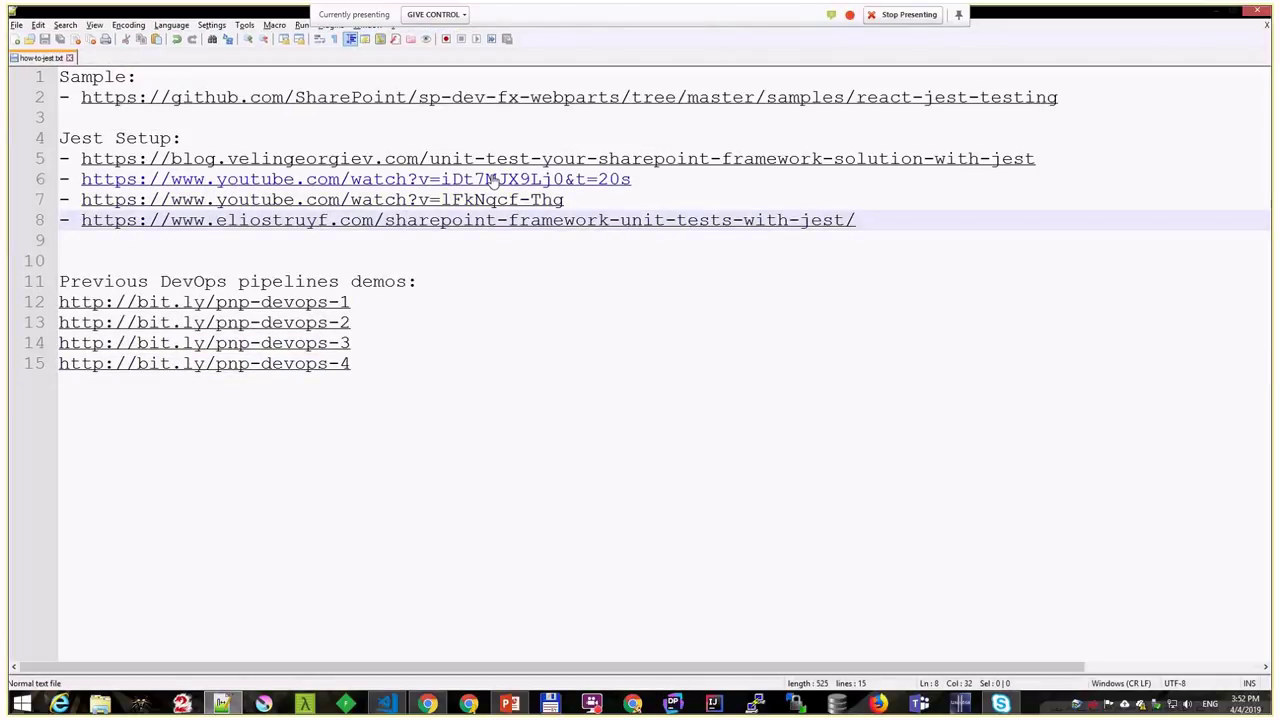
pyautogui.moveTo(440, 390); pyautogui.dragTo(45, 40)
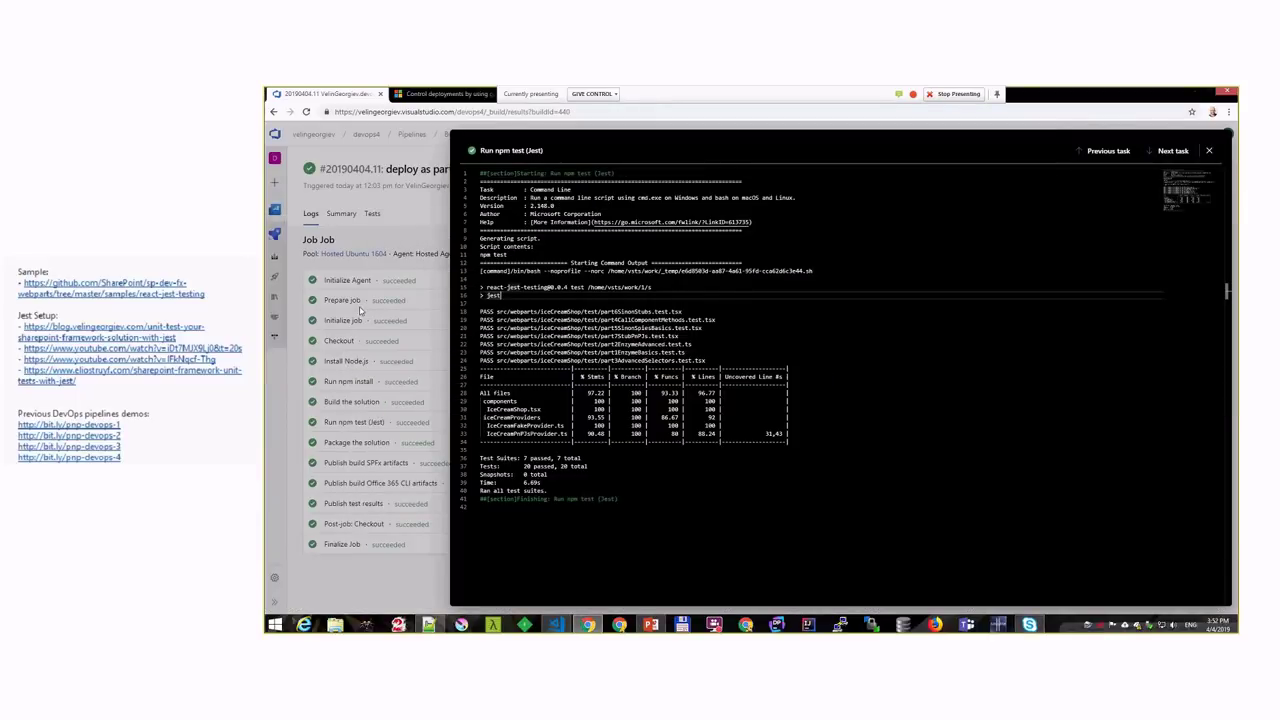
# Step: Return to the build's job steps in Azure DevOps and examine the coverage table and test totals in the Run npm test (Jest) log
pyautogui.press('Escape')
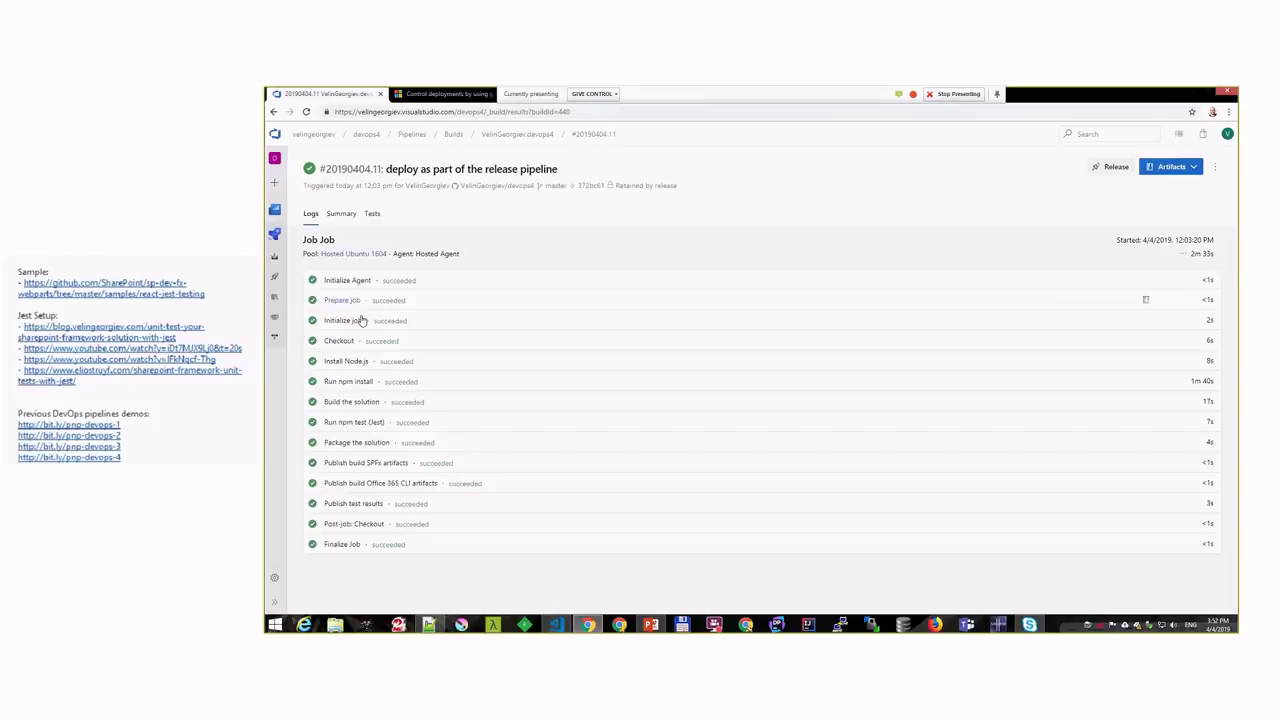
pyautogui.click(352, 402)
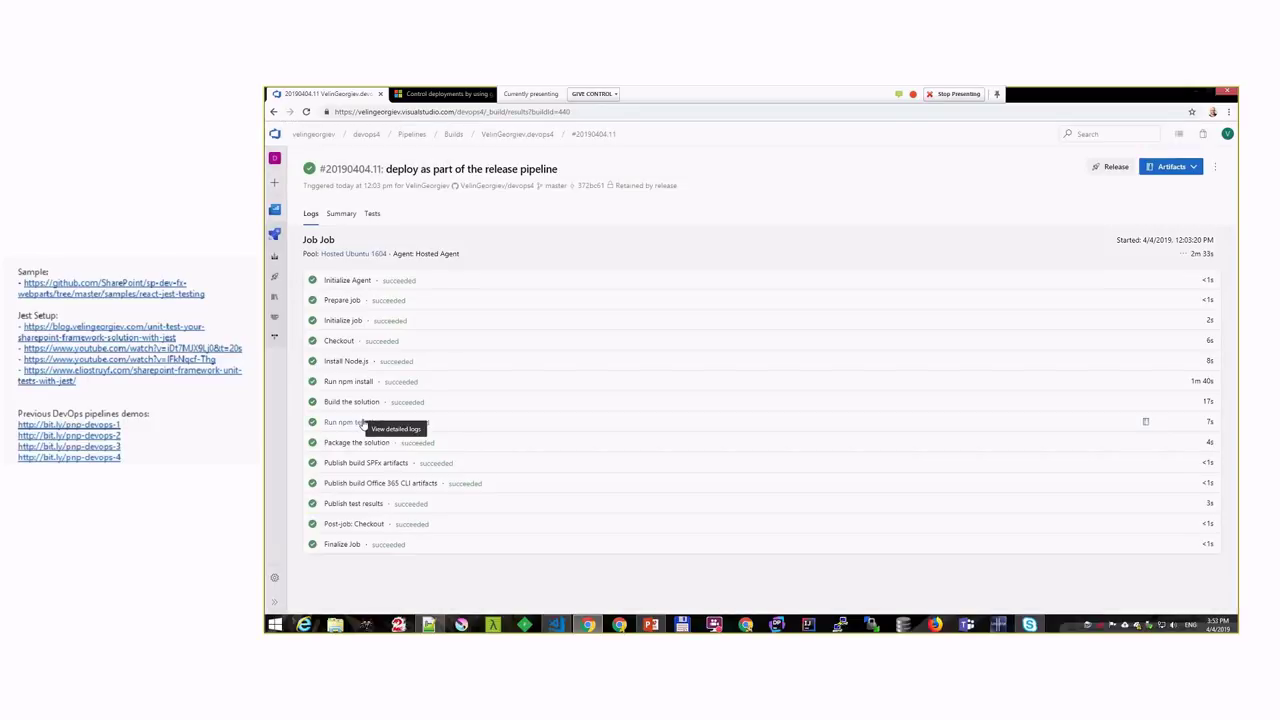
pyautogui.click(363, 423)
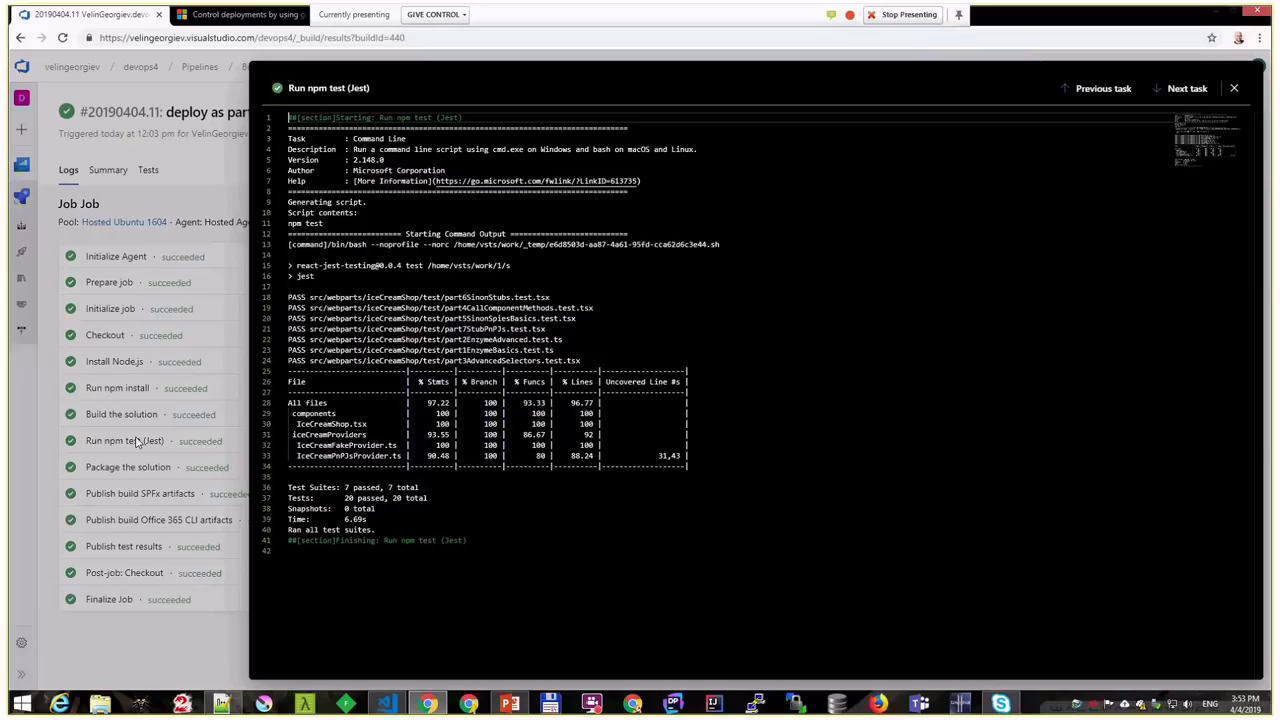
pyautogui.click(742, 433)
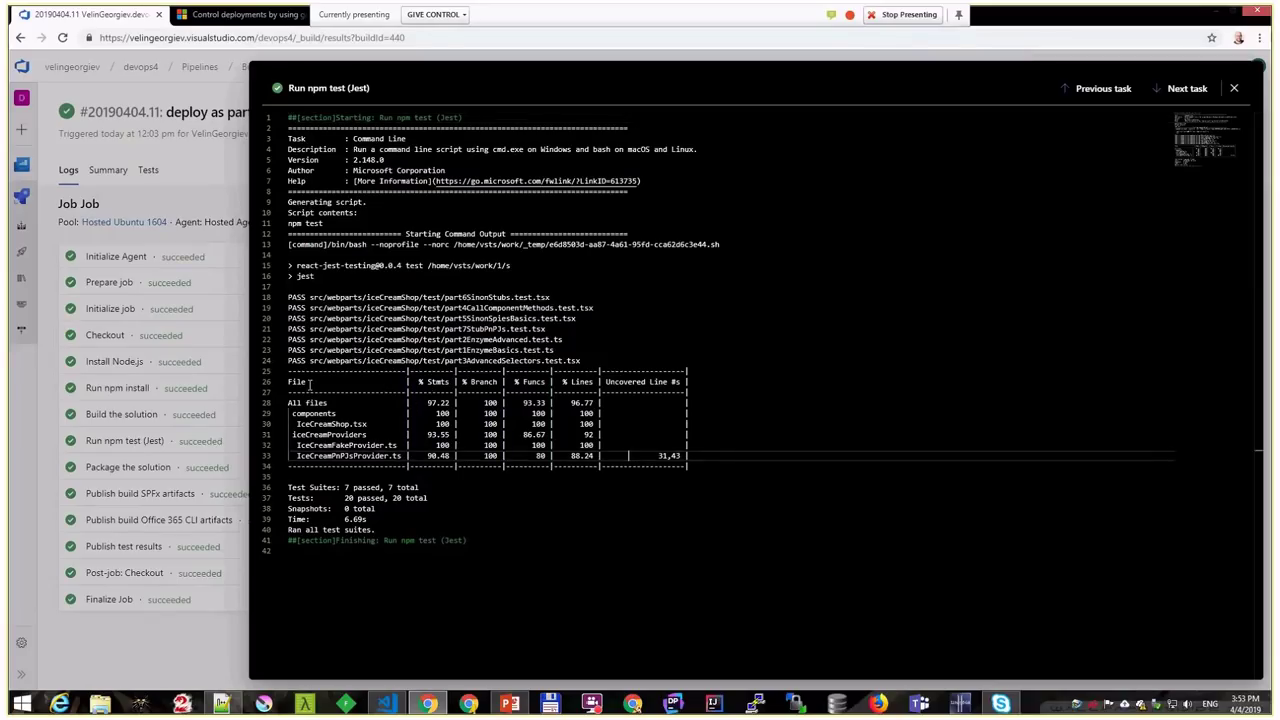
pyautogui.moveTo(290, 383); pyautogui.dragTo(773, 478)
pyautogui.click(773, 478)
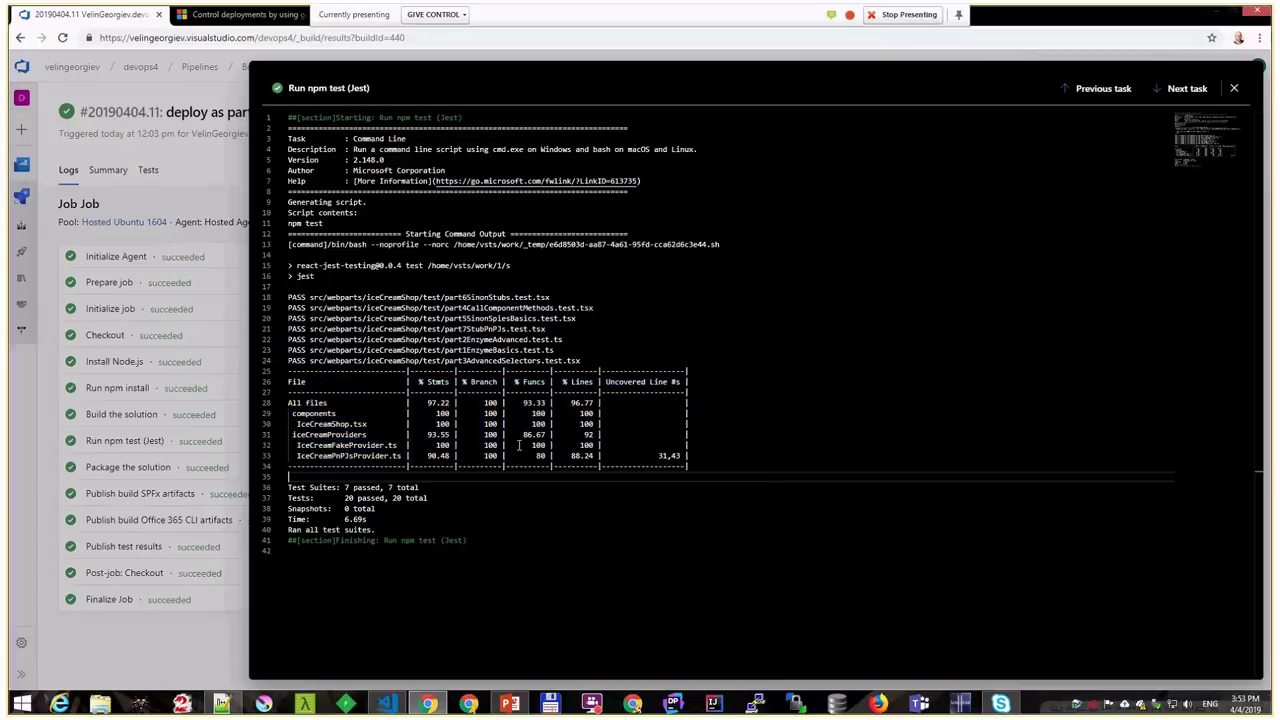
pyautogui.click(466, 497)
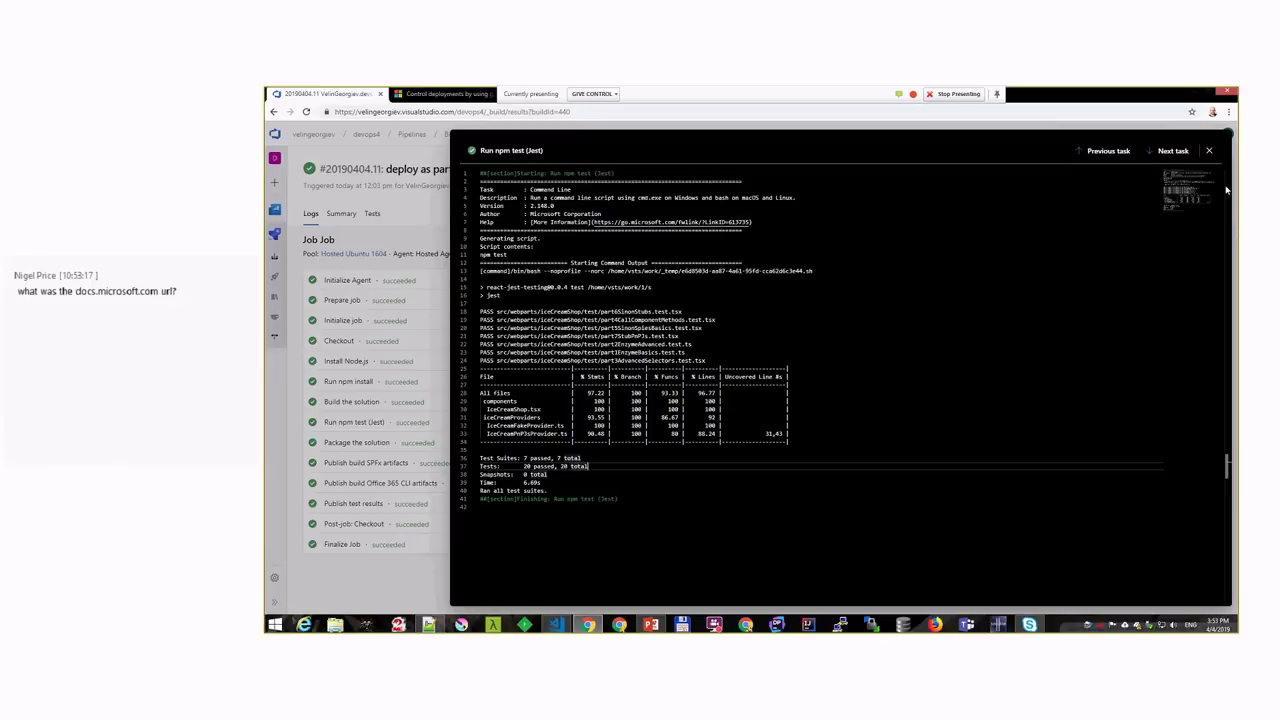
pyautogui.click(1210, 151)
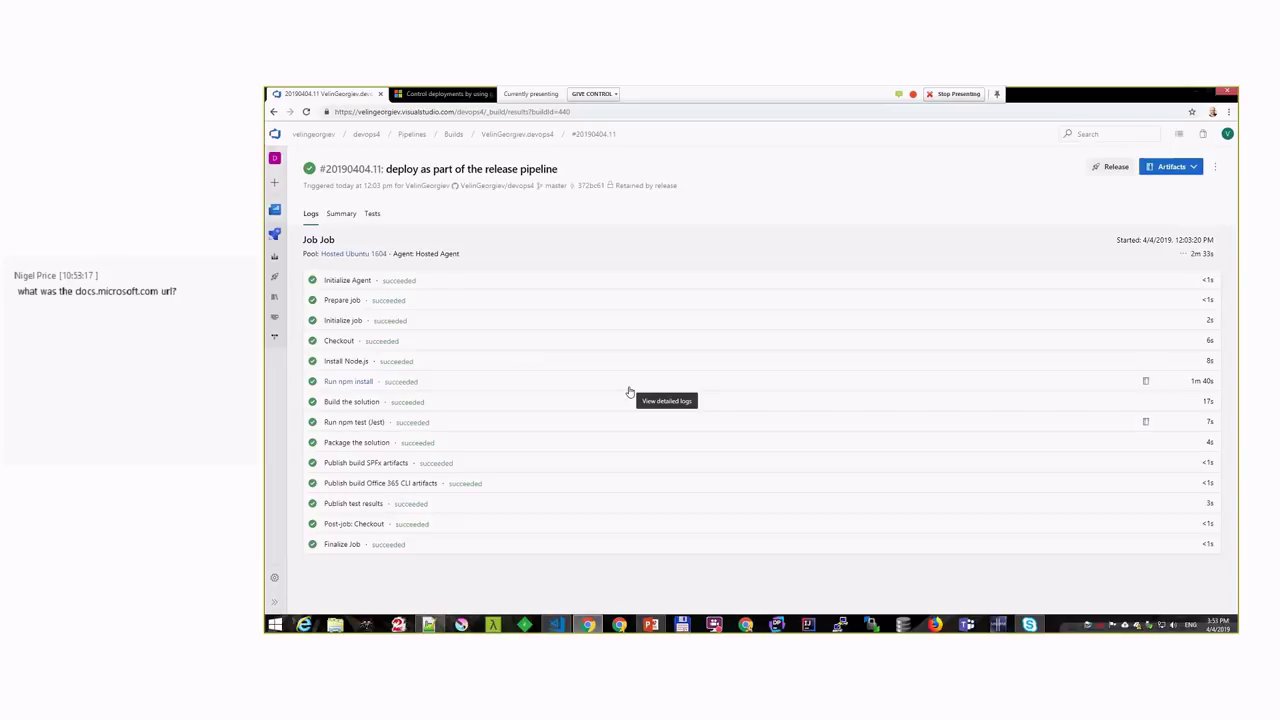
pyautogui.click(358, 423)
pyautogui.click(472, 255)
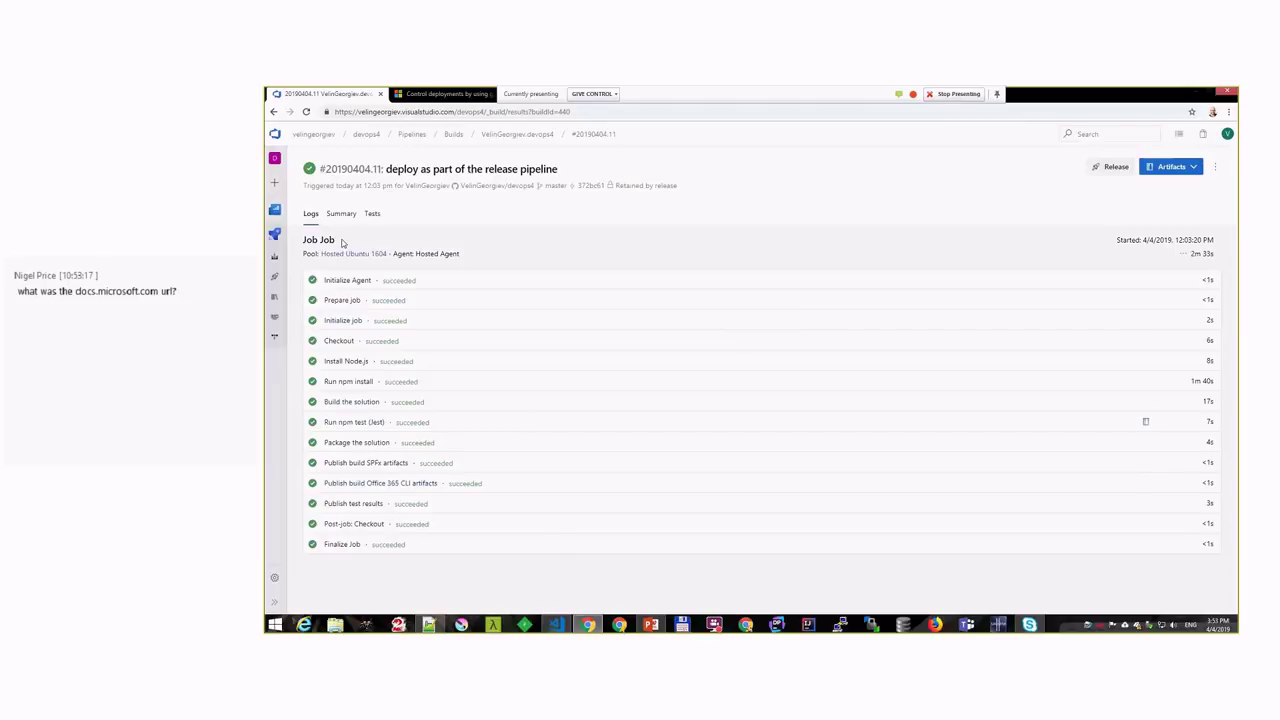
# Step: Switch to Visual Studio Code and examine azure-pipelines-build.yml, from the npm install and npm test scripts to the artifact and test result publishing tasks
pyautogui.click(570, 626)
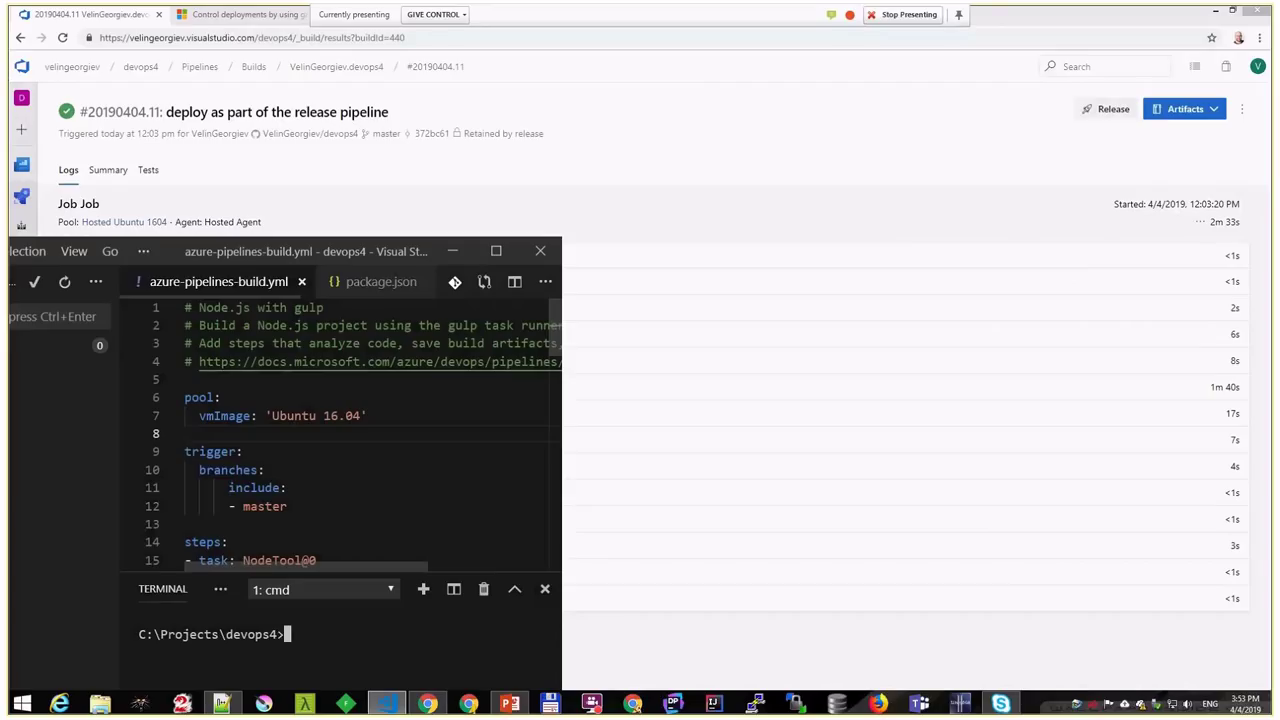
pyautogui.press('super+Up')
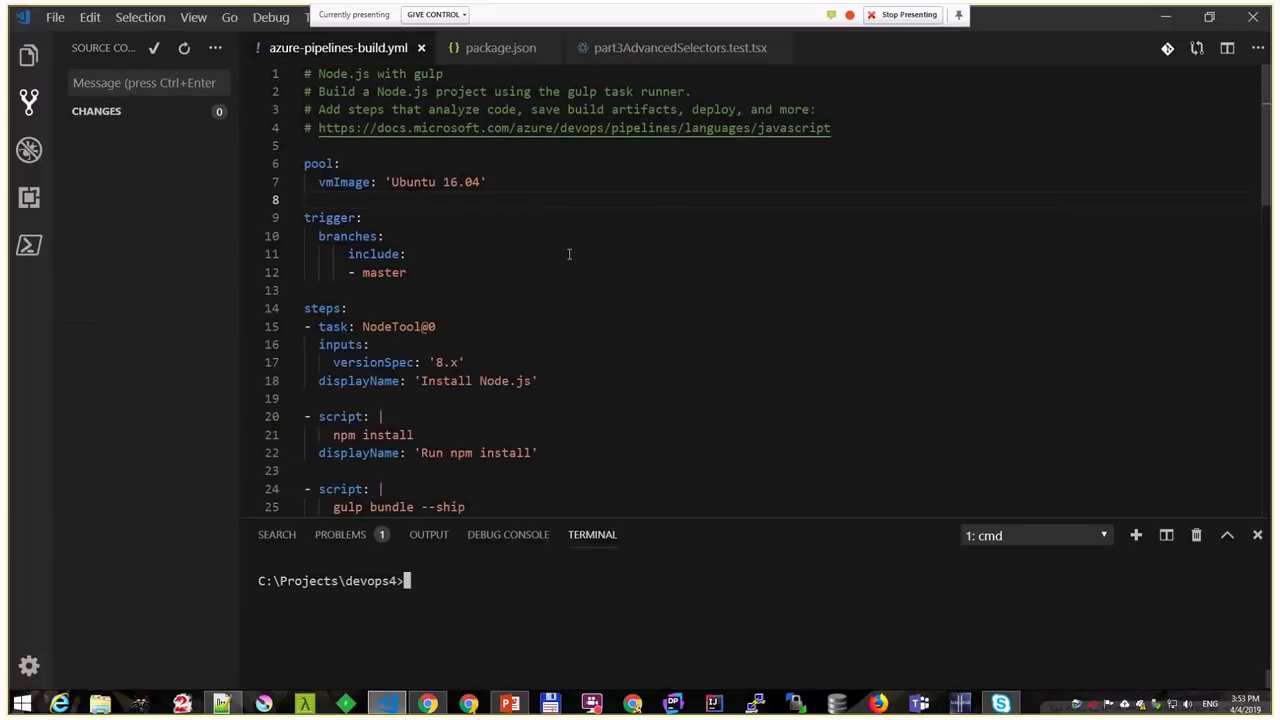
pyautogui.scroll(-5, 568, 254)
pyautogui.scroll(-3, 568, 254)
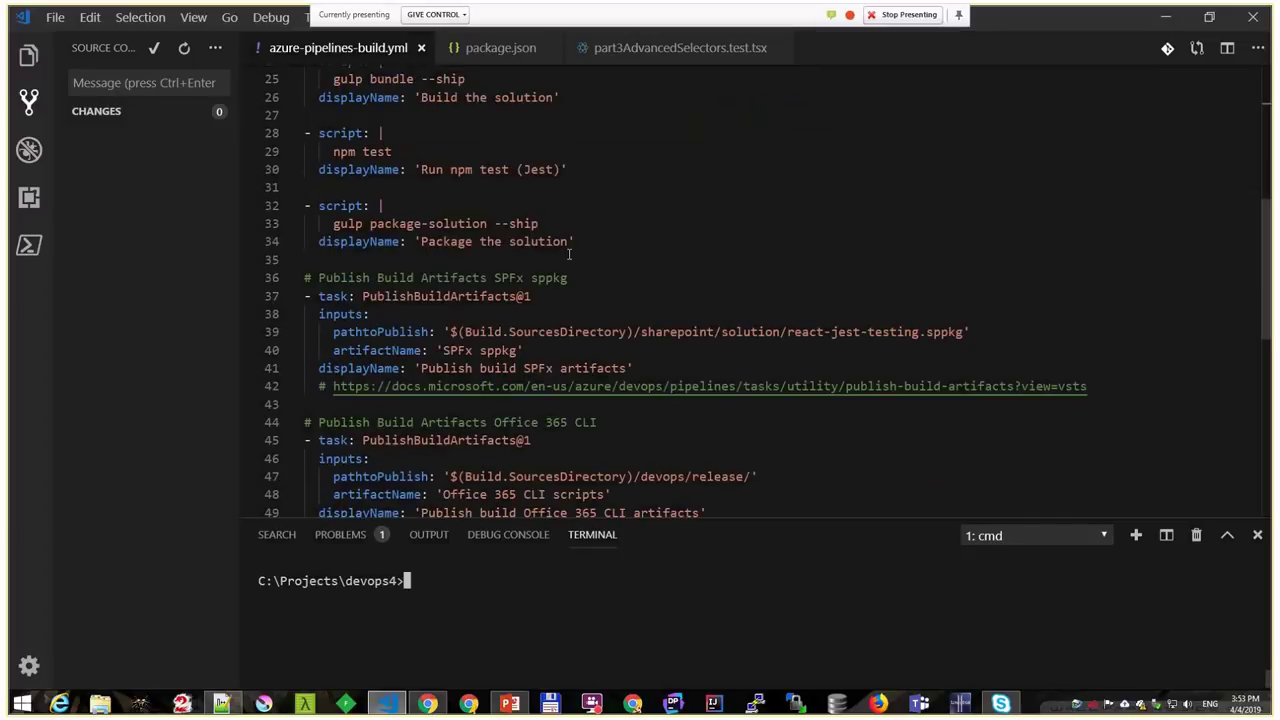
pyautogui.scroll(-4, 568, 254)
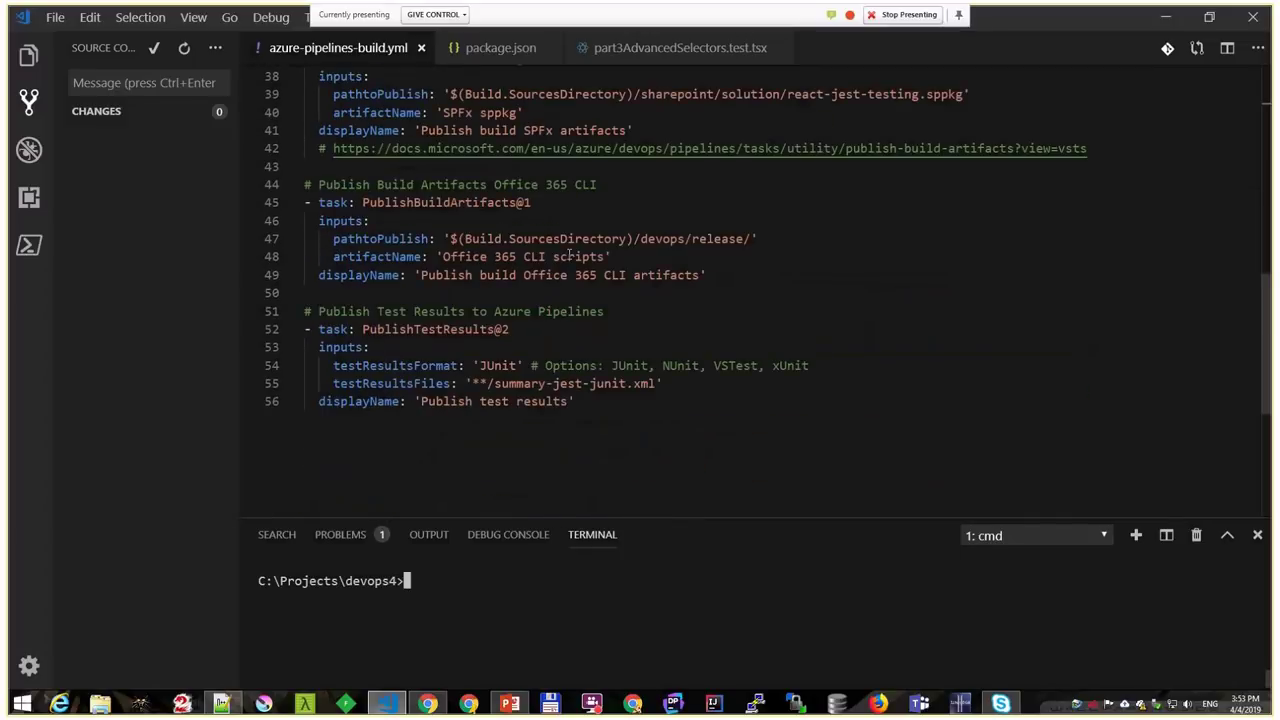
pyautogui.scroll(12, 570, 256)
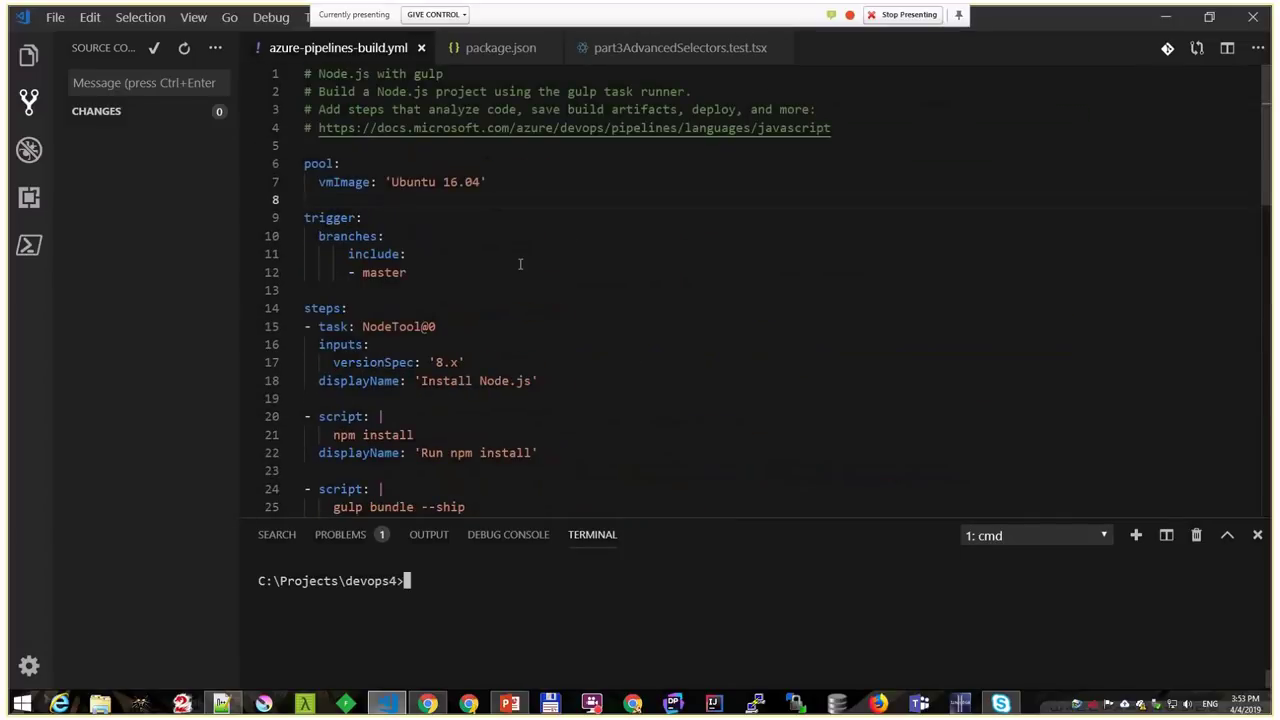
# Step: Open package.json from the project files and look through its dependencies and Jest configuration
pyautogui.click(28, 55)
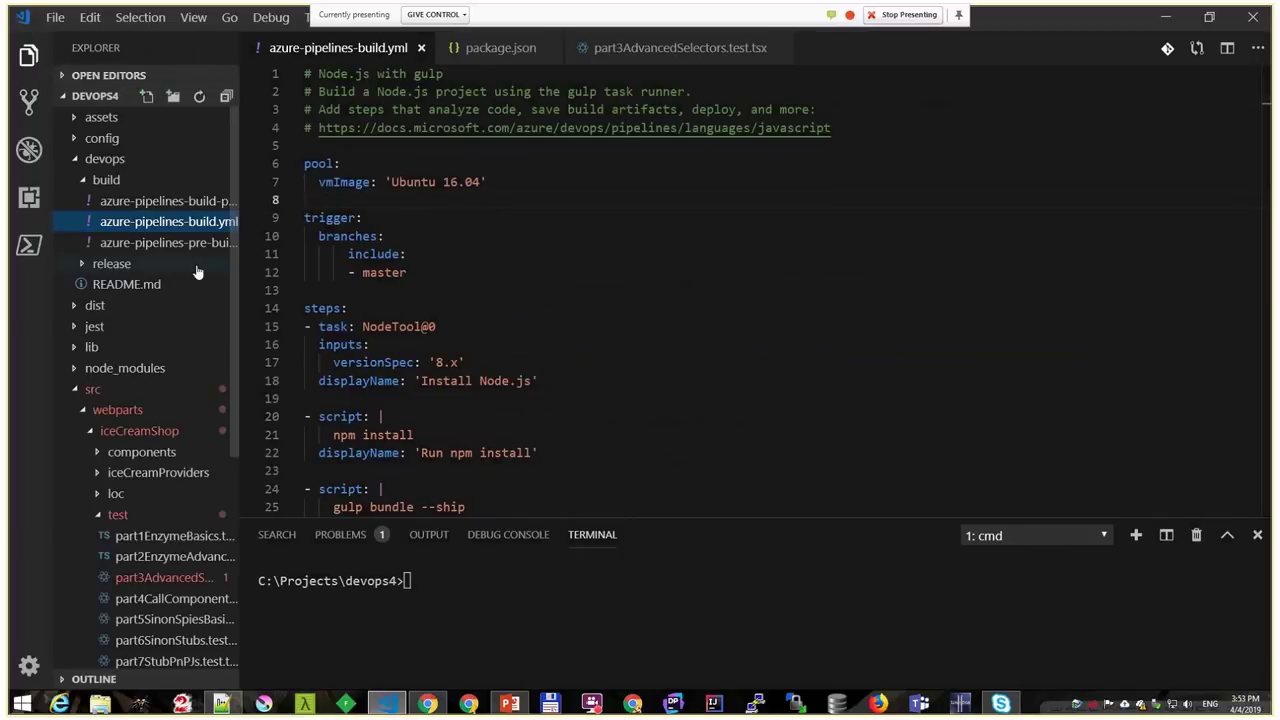
pyautogui.scroll(-1, 150, 450)
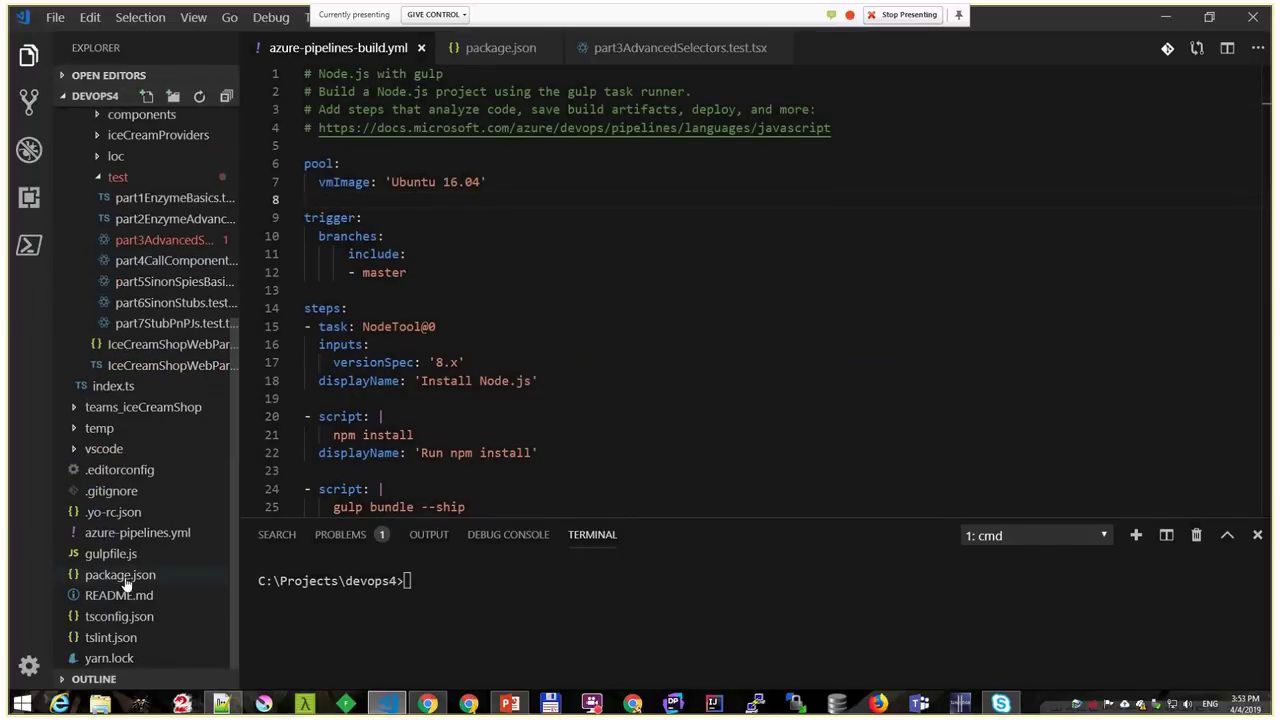
pyautogui.click(88, 583)
pyautogui.scroll(10, 583, 215)
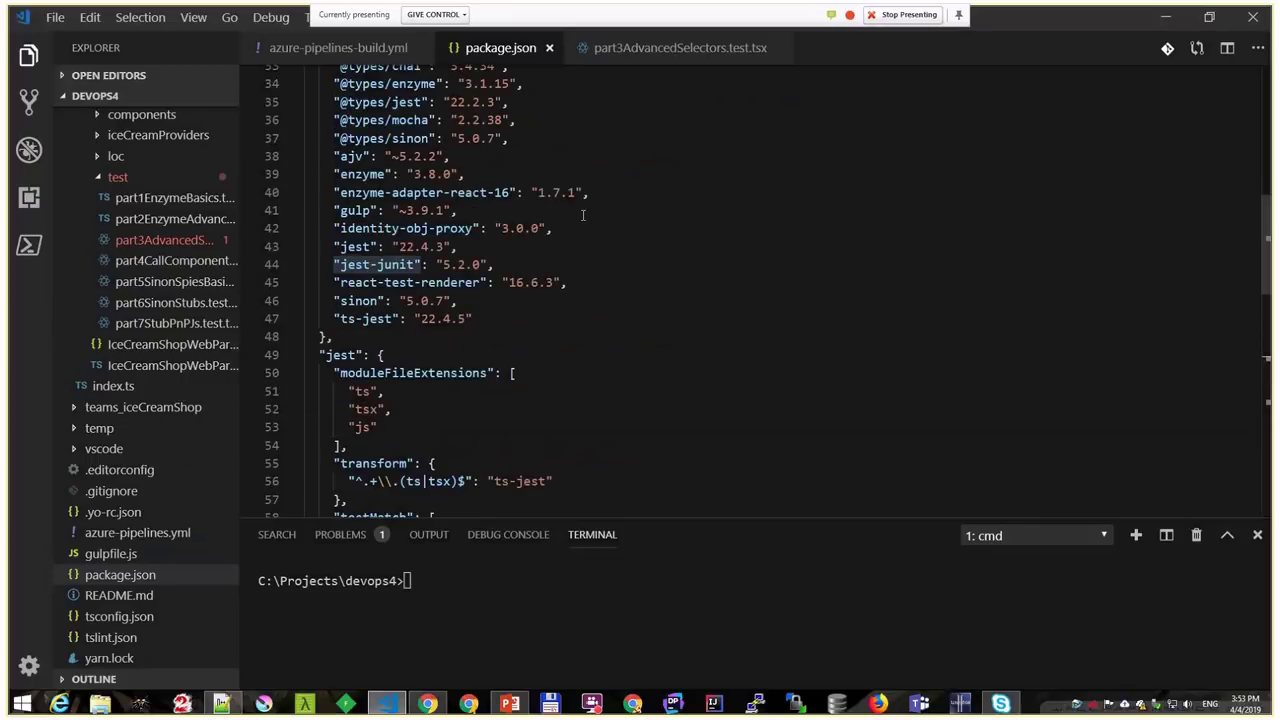
pyautogui.scroll(9, 583, 215)
pyautogui.scroll(-20, 583, 215)
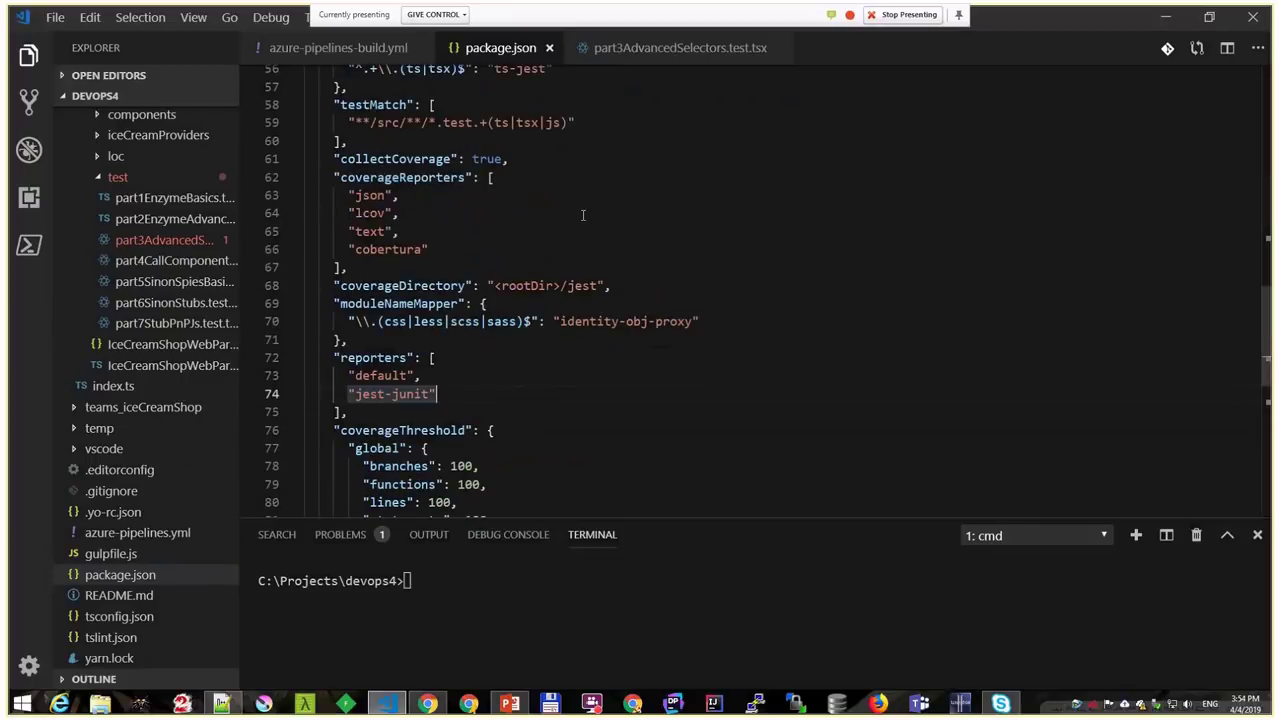
# Step: Highlight the coverageThreshold block in package.json and examine its global branches, functions, lines and statements limits
pyautogui.click(432, 210)
pyautogui.click(334, 194)
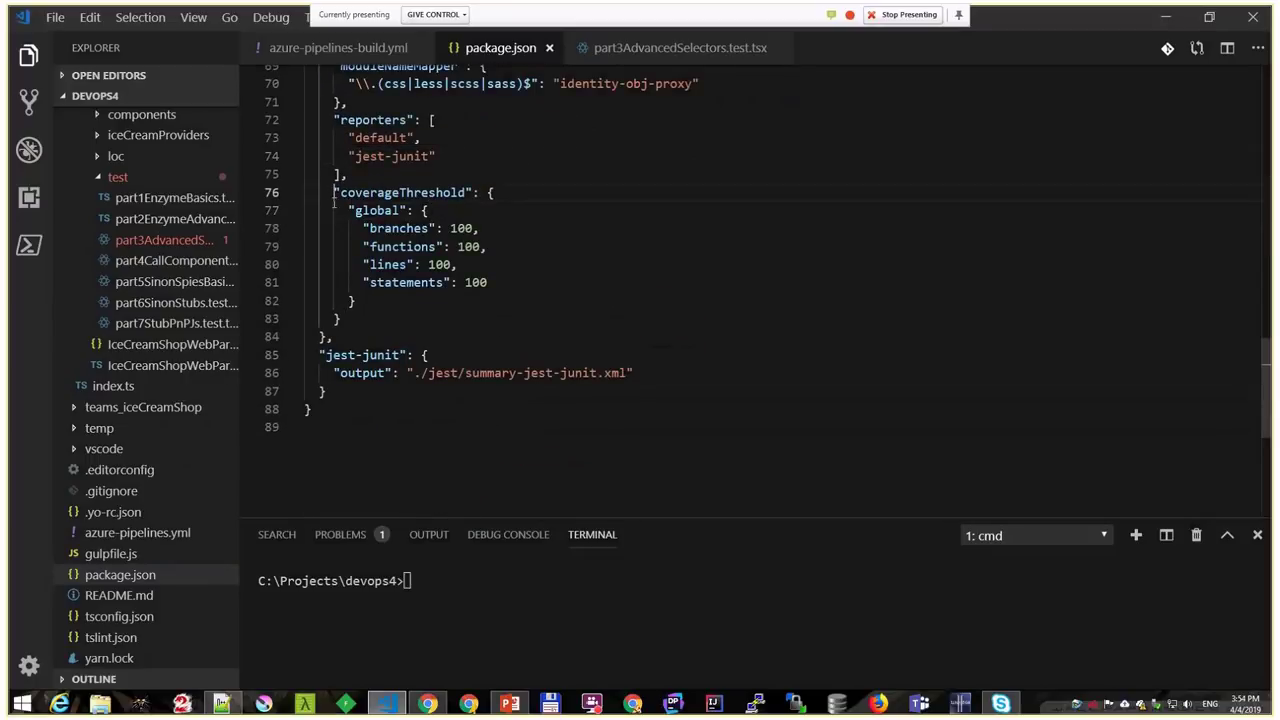
pyautogui.moveTo(334, 196); pyautogui.dragTo(342, 320)
pyautogui.click(465, 284)
pyautogui.moveTo(334, 192); pyautogui.dragTo(350, 320)
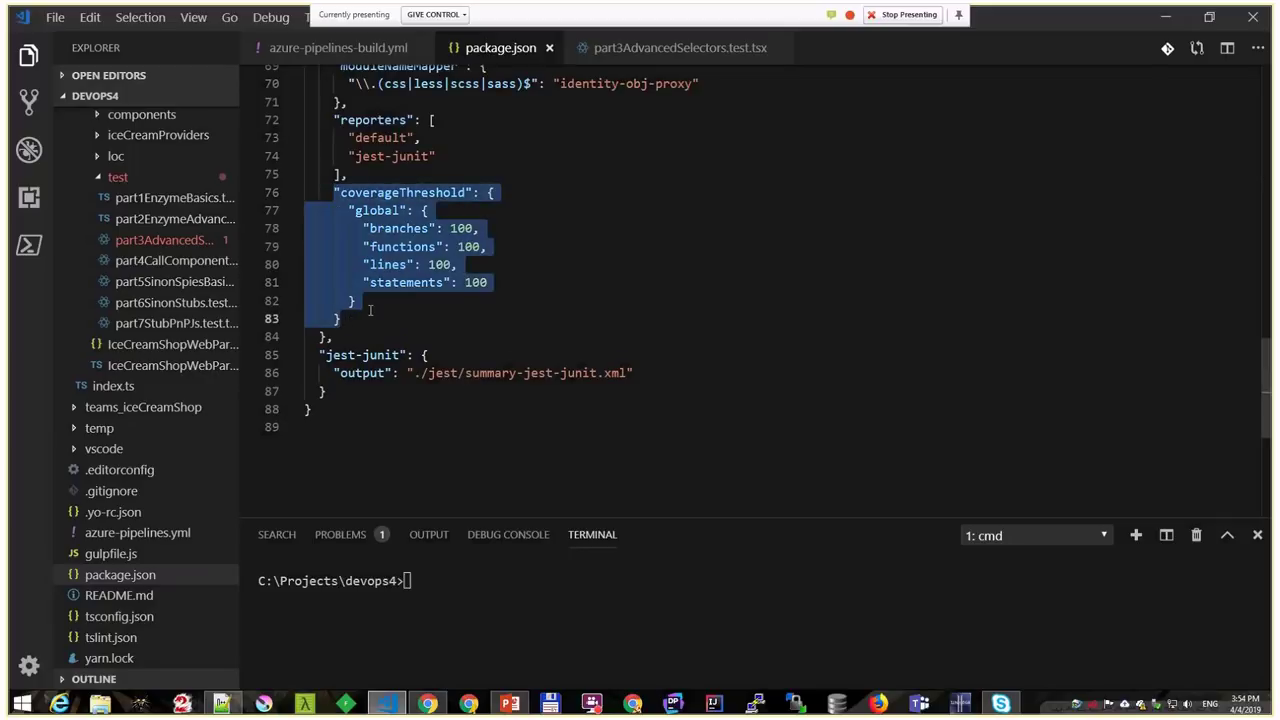
pyautogui.click(407, 305)
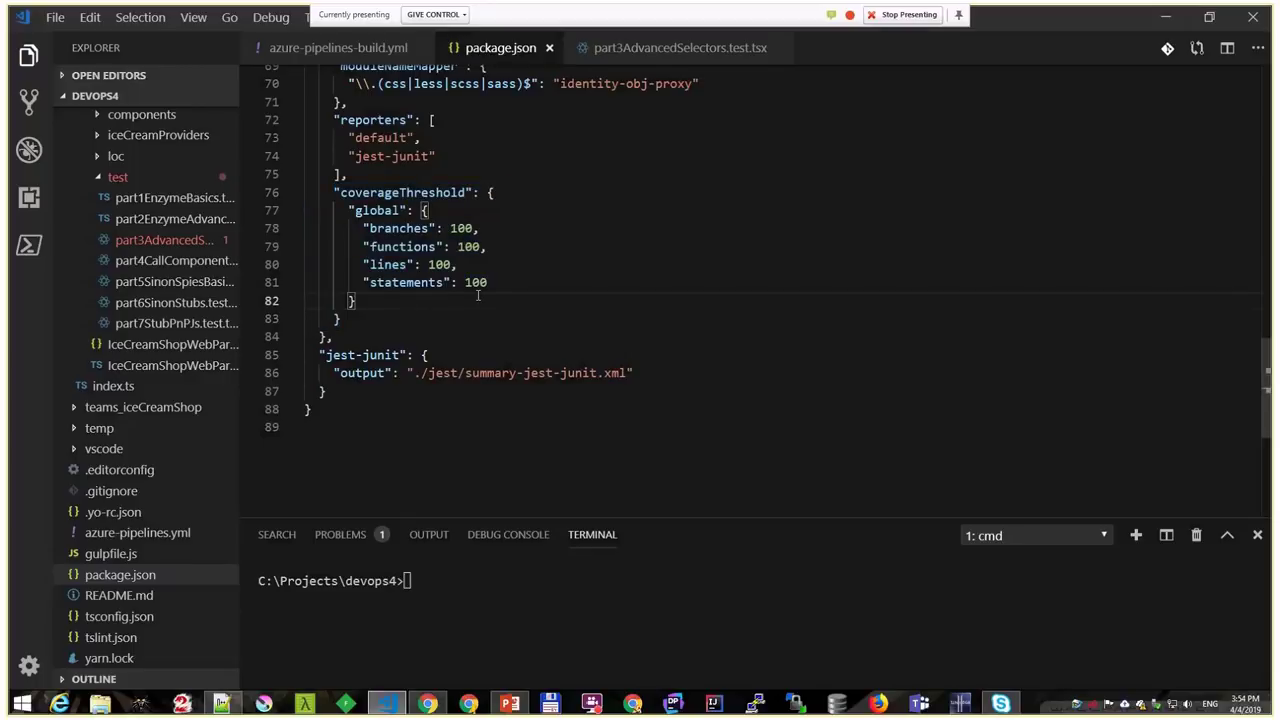
# Step: Review the jest section of package.json from moduleFileExtensions through the reporters to the coverageThreshold and jest-junit output settings
pyautogui.scroll(10, 420, 290)
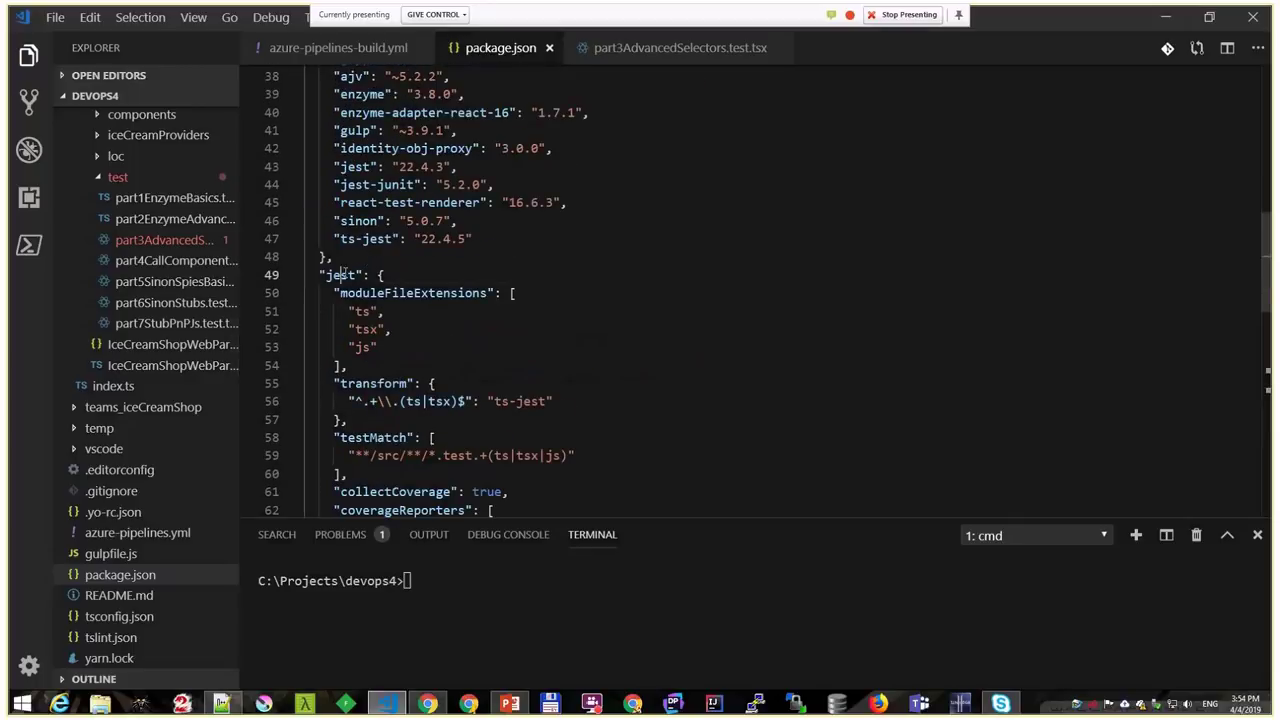
pyautogui.scroll(-12, 340, 273)
pyautogui.click(440, 169)
pyautogui.scroll(3, 517, 159)
pyautogui.scroll(1, 459, 273)
pyautogui.click(459, 273)
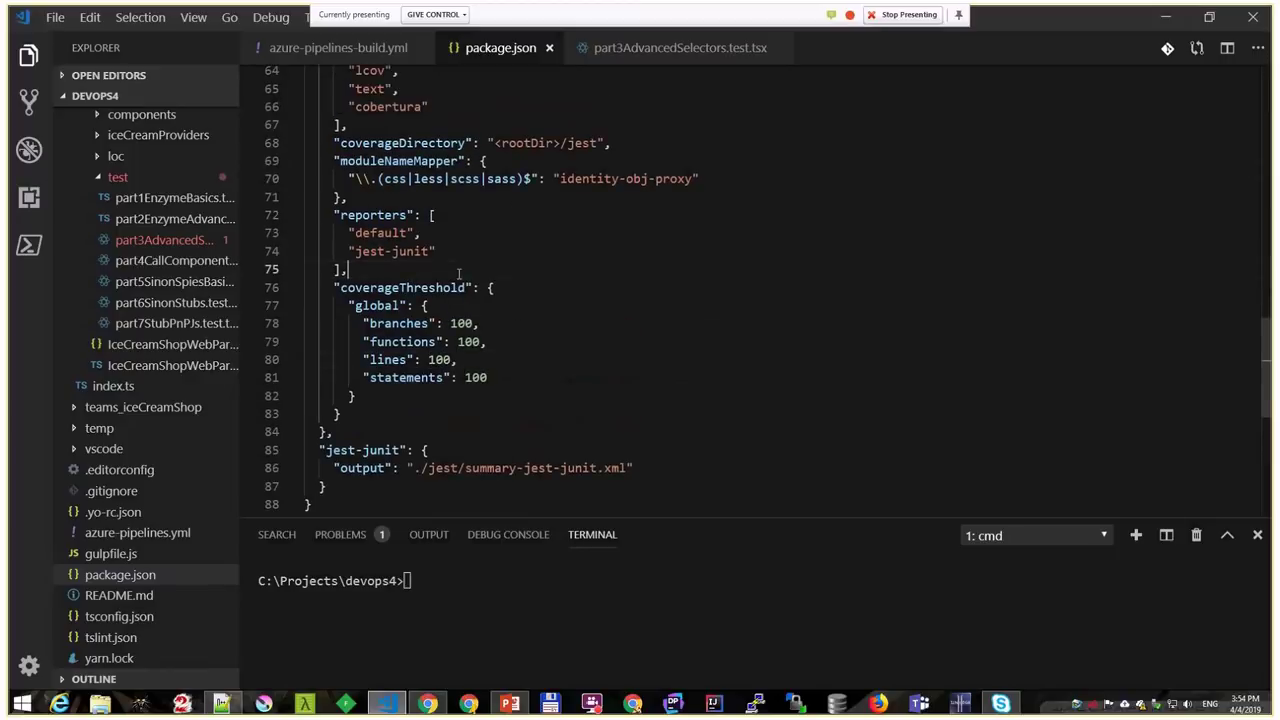
# Step: Highlight the global branches limit in the coverageThreshold block of package.json
pyautogui.click(452, 323)
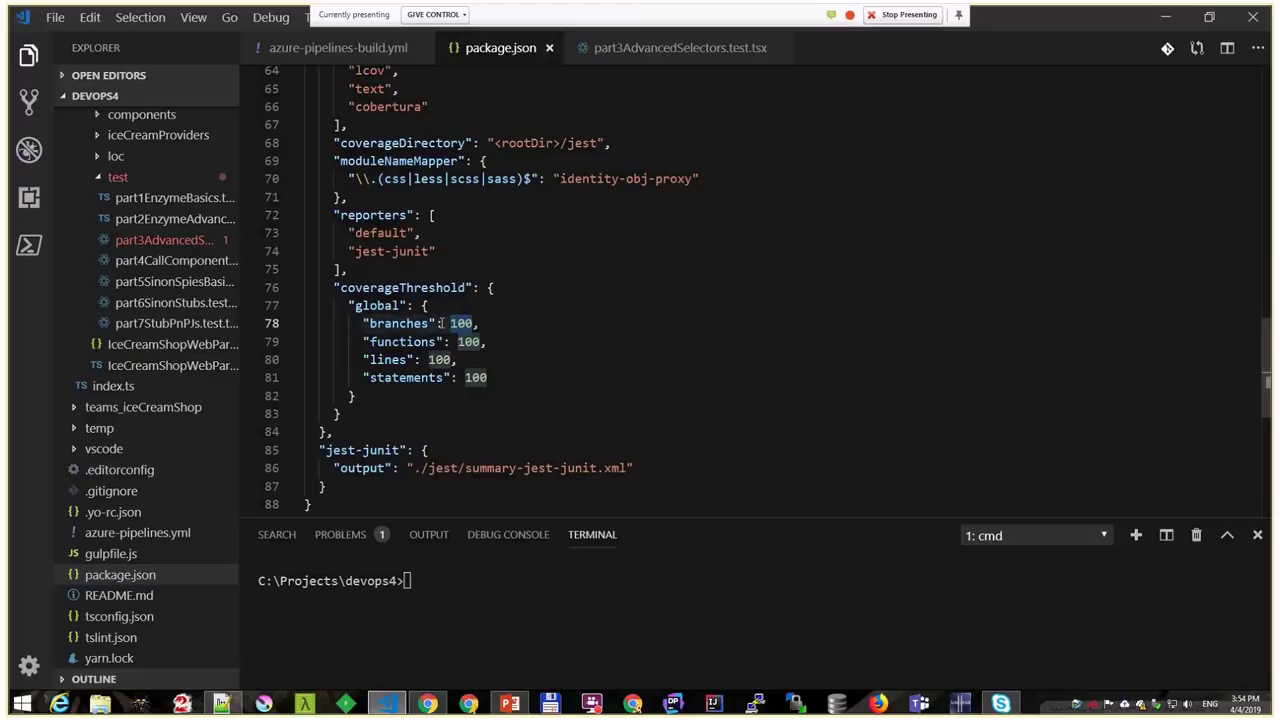
pyautogui.doubleClick(462, 323)
pyautogui.click(485, 330)
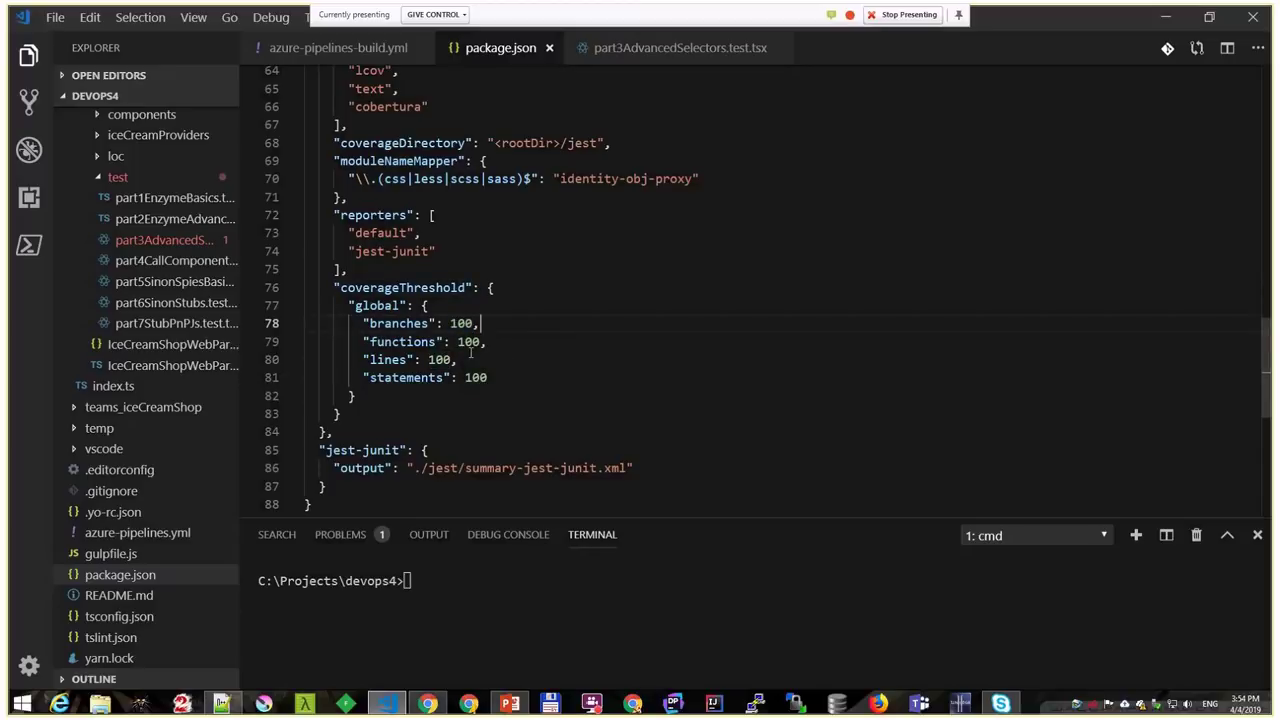
# Step: In part3AdvancedSelectors.test.tsx, set the expected flavours.length value to 6 and save the file
pyautogui.click(160, 241)
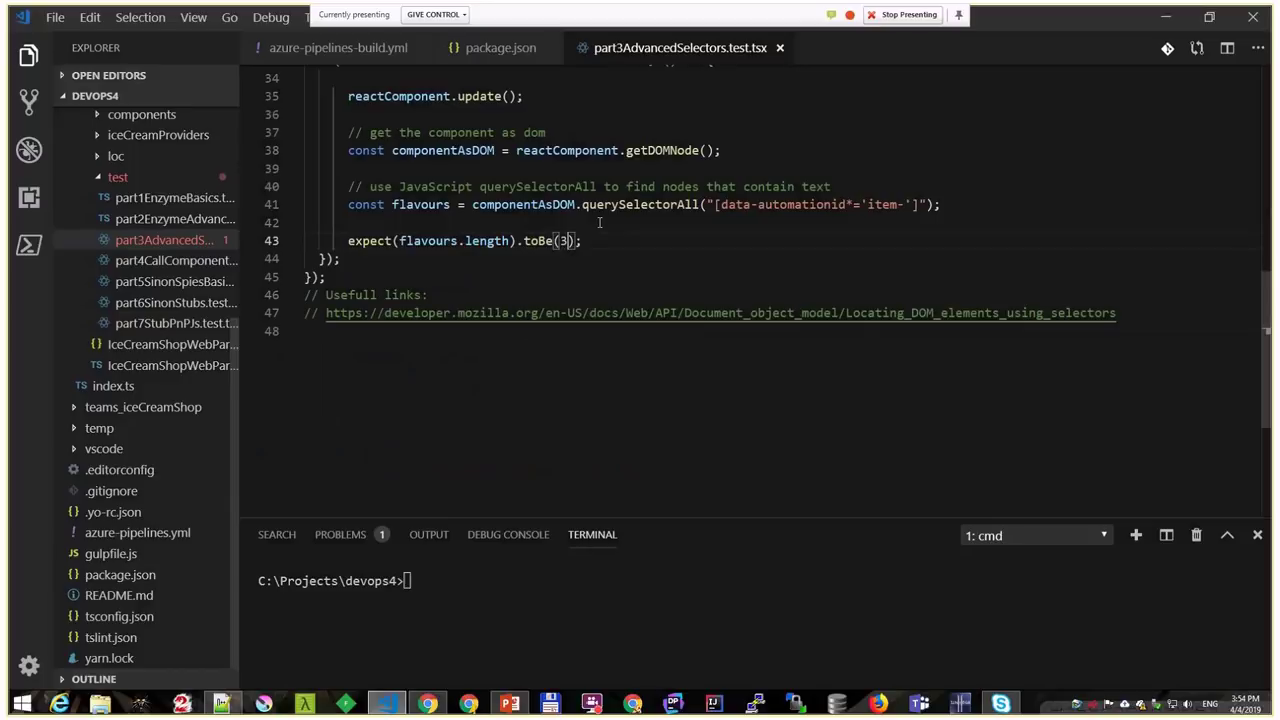
pyautogui.scroll(15, 556, 172)
pyautogui.scroll(2, 556, 172)
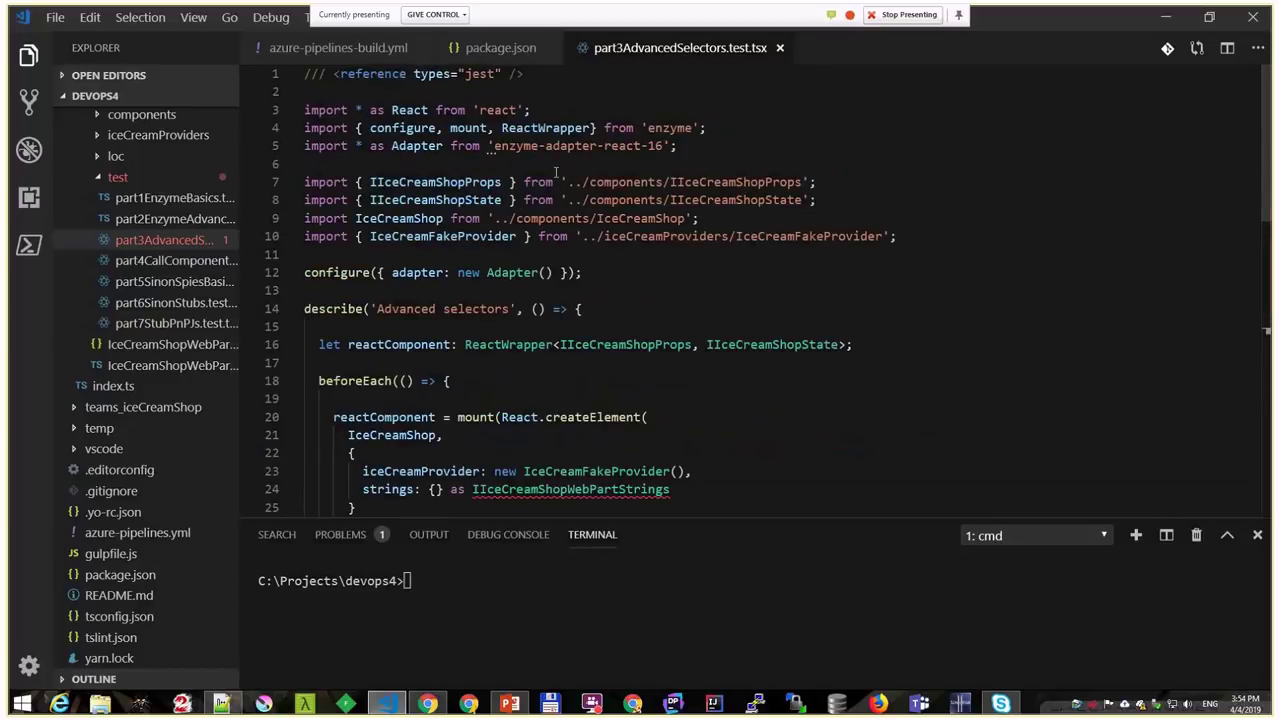
pyautogui.scroll(-15, 556, 172)
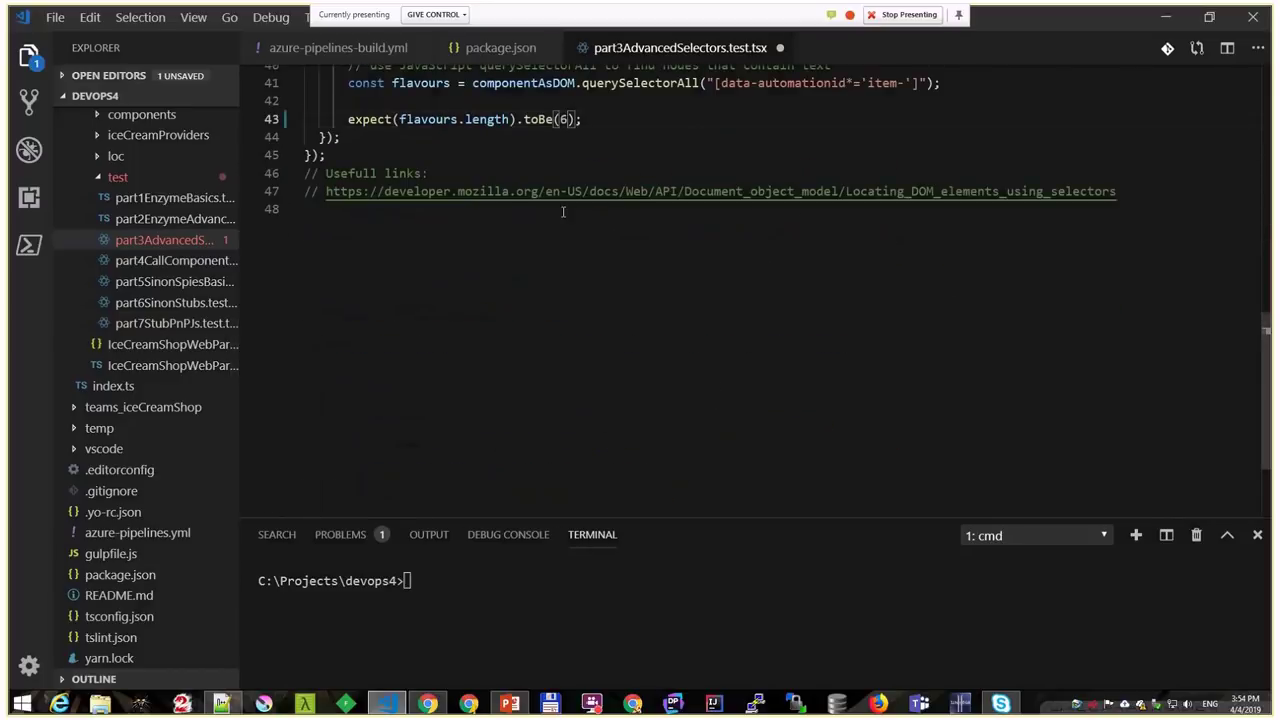
# Step: Commit all tracked changes from the terminal with the message "fail by purpose" and push them to the remote repository
pyautogui.click(541, 635)
pyautogui.write('git commit -am ')
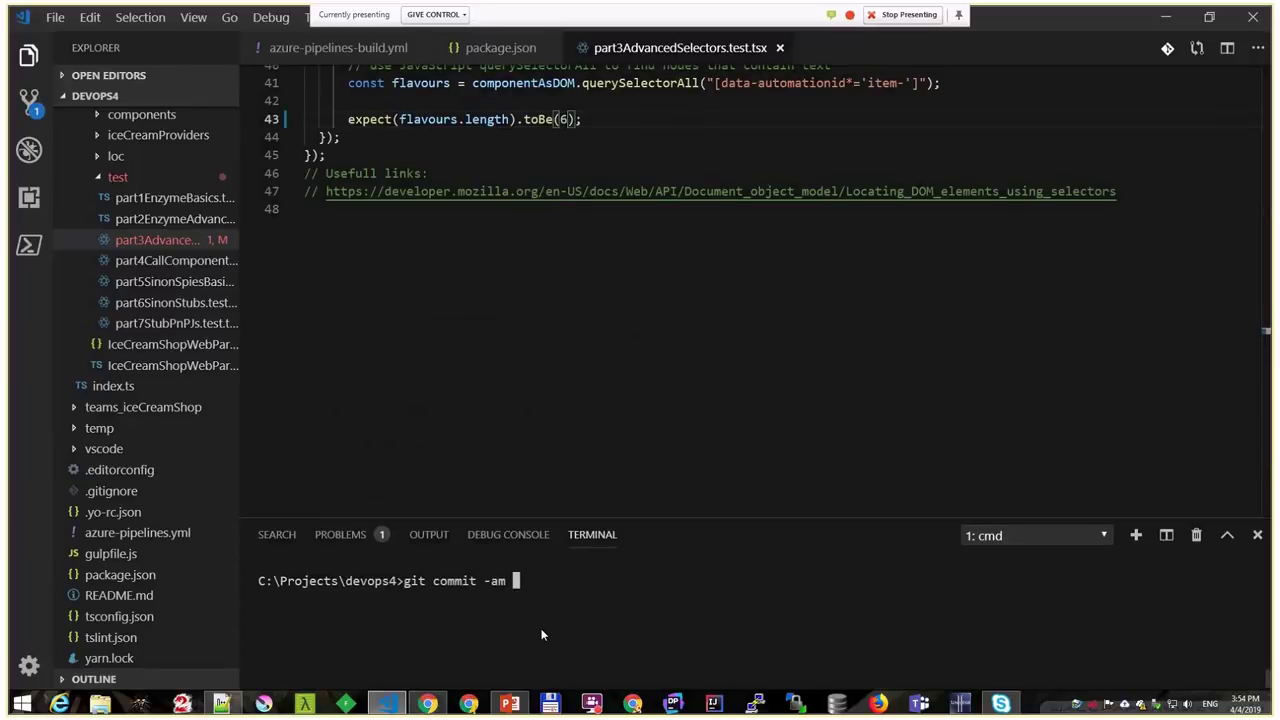
pyautogui.write('"fail by purpose')
pyautogui.press('Return')
pyautogui.write('git push')
pyautogui.press('Return')
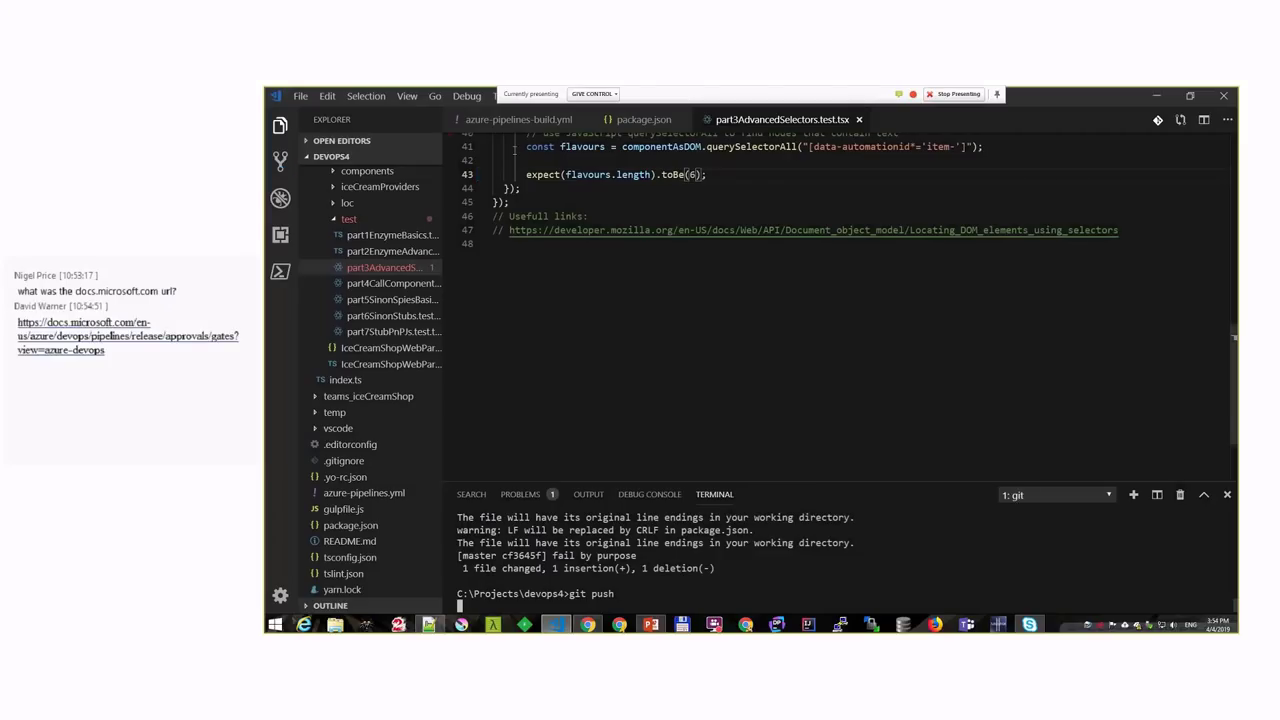
# Step: Open azure-pipelines-build.yml and examine its vmImage, master branch trigger, Node.js task and npm install step
pyautogui.scroll(4, 598, 246)
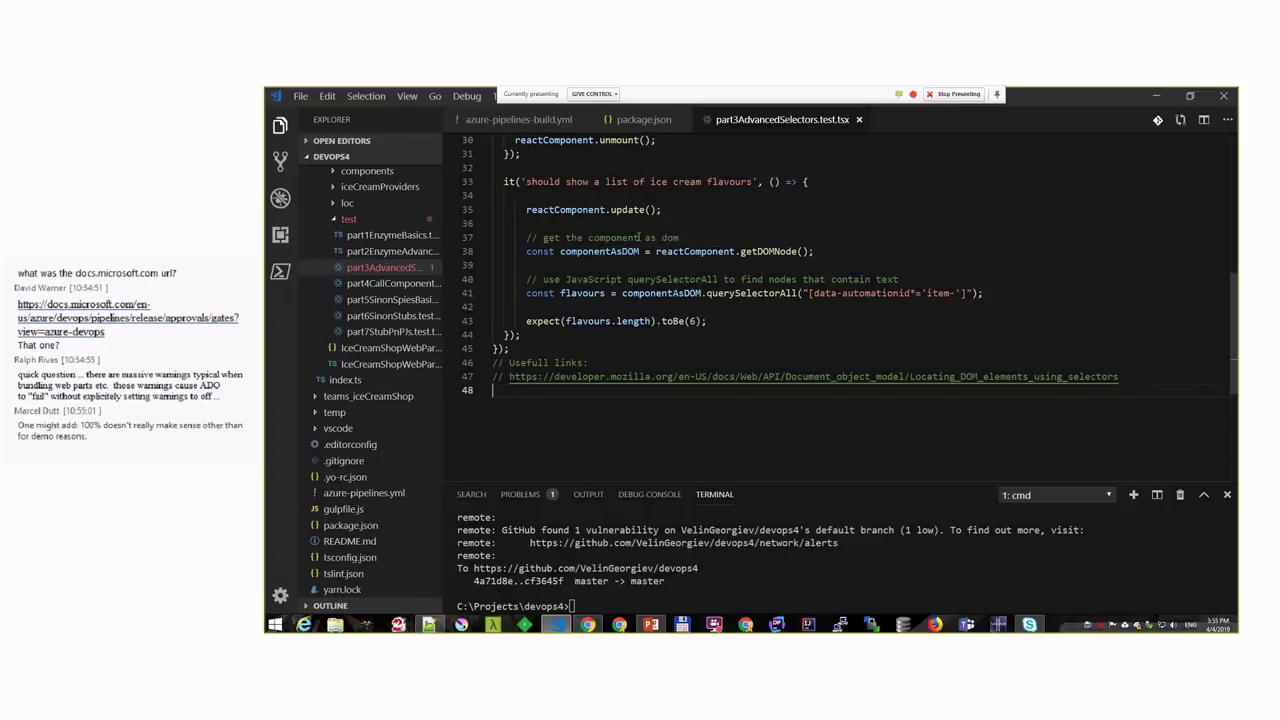
pyautogui.click(515, 119)
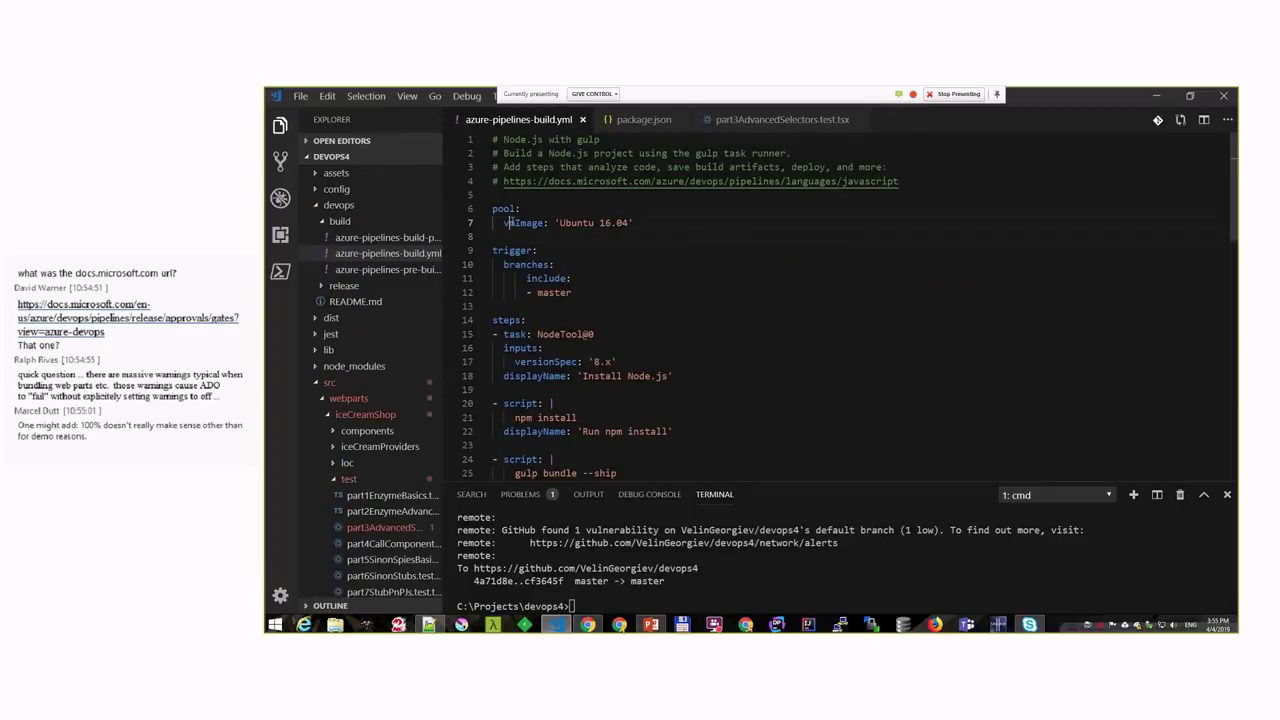
pyautogui.doubleClick(512, 221)
pyautogui.scroll(-1, 623, 216)
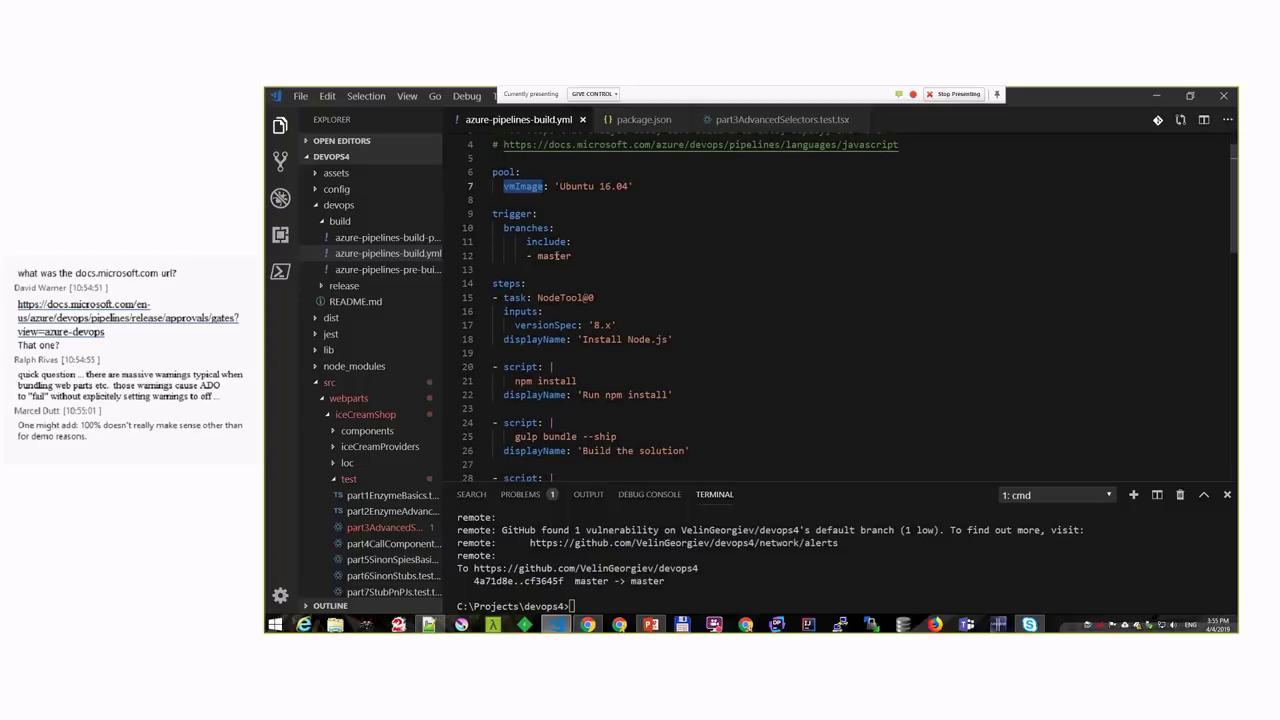
pyautogui.scroll(-2, 678, 237)
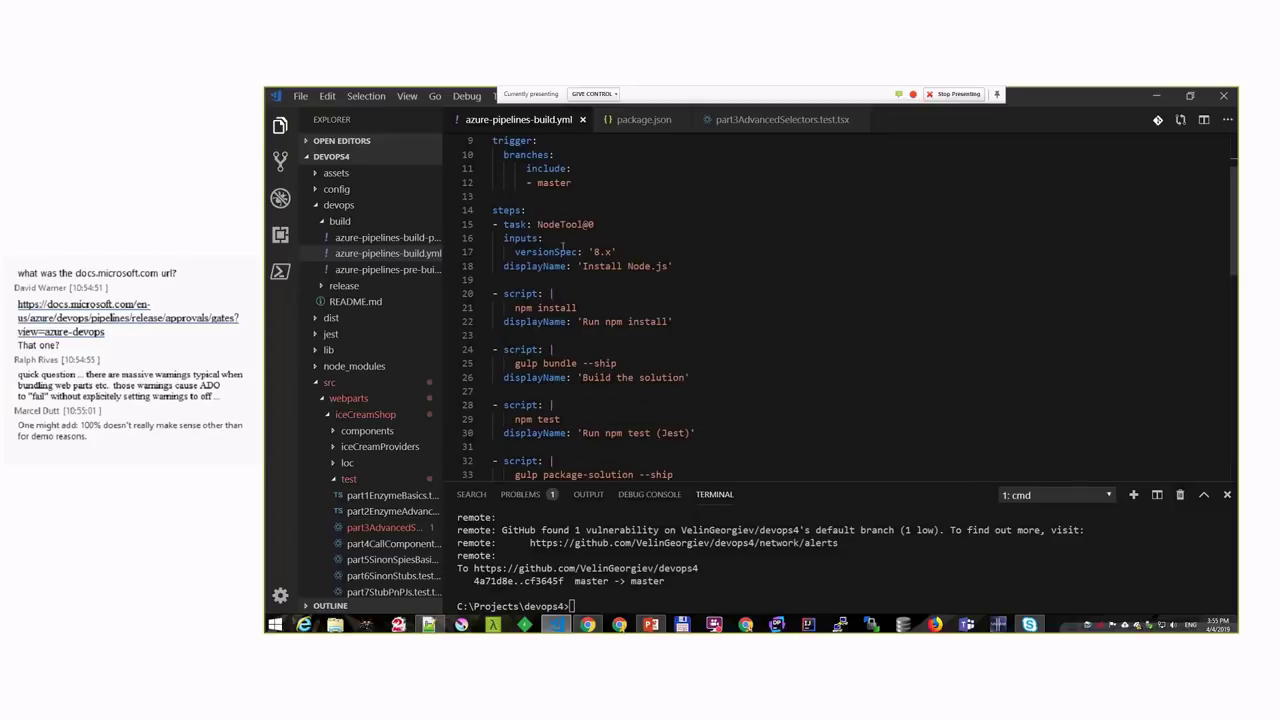
pyautogui.scroll(-1, 606, 236)
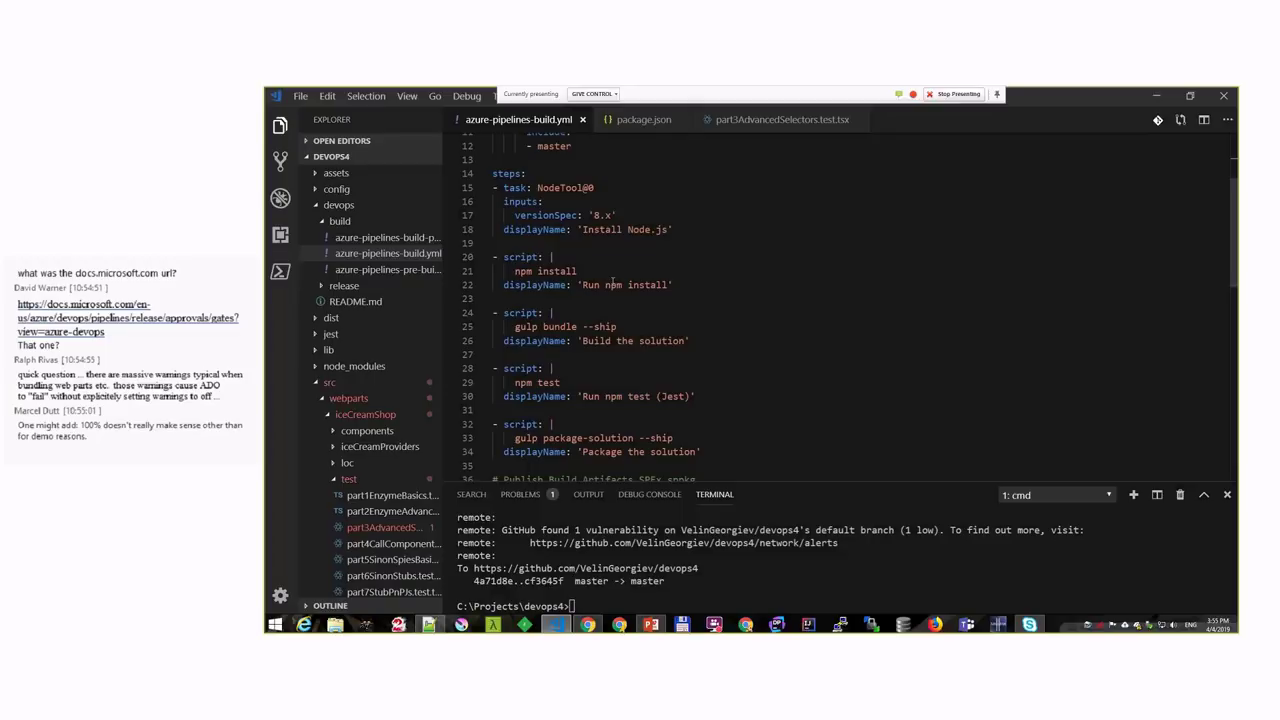
pyautogui.scroll(-2, 646, 278)
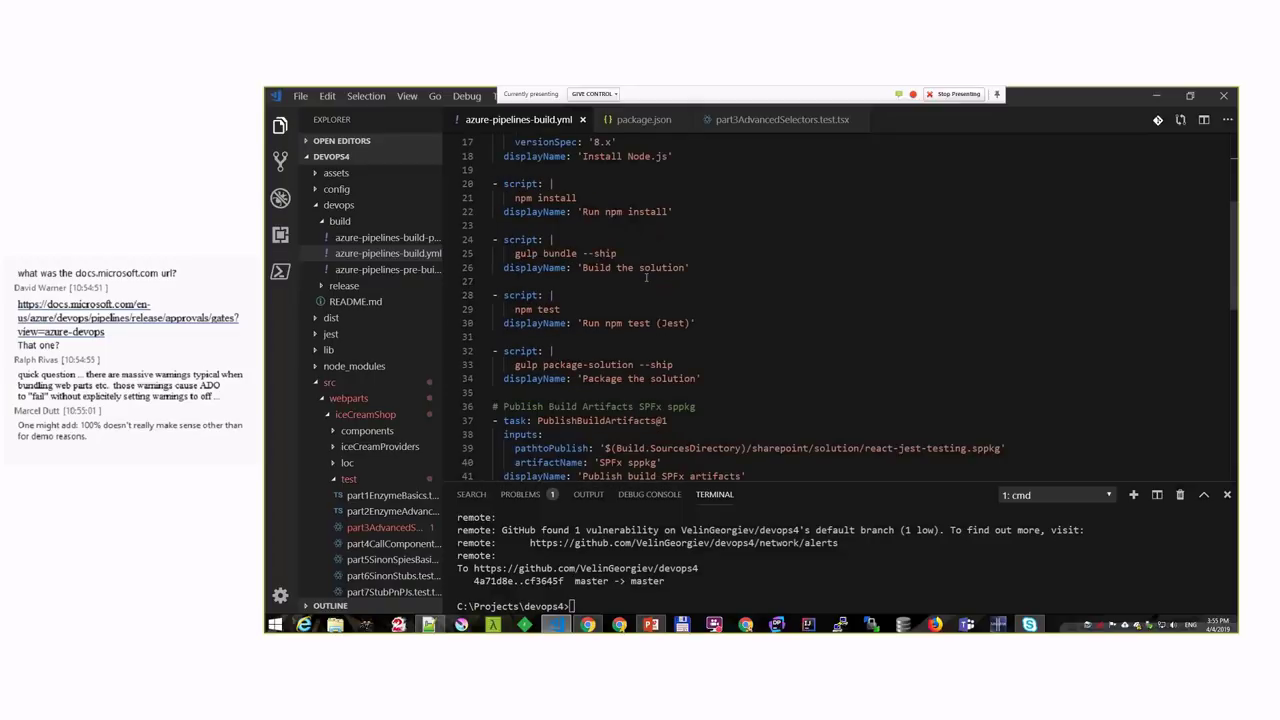
# Step: Highlight the gulp bundle --ship and npm test script commands in the build pipeline definition
pyautogui.moveTo(511, 257); pyautogui.dragTo(637, 254)
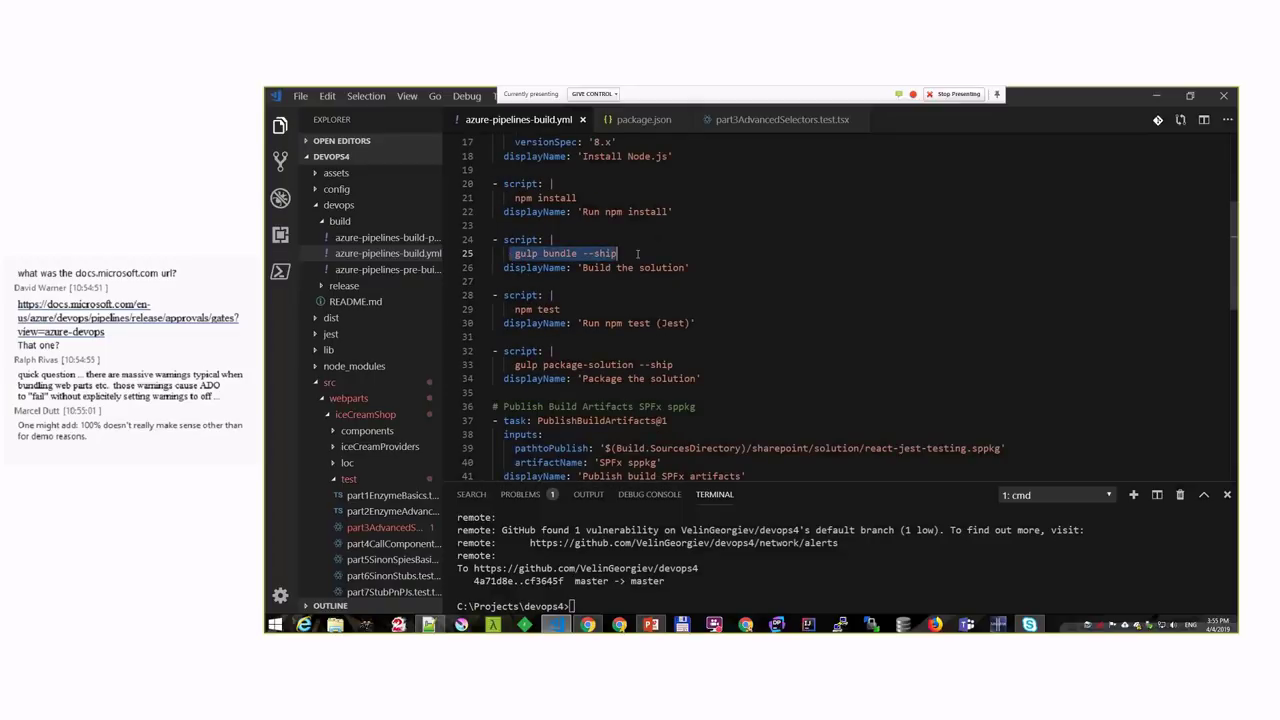
pyautogui.moveTo(515, 309); pyautogui.dragTo(578, 310)
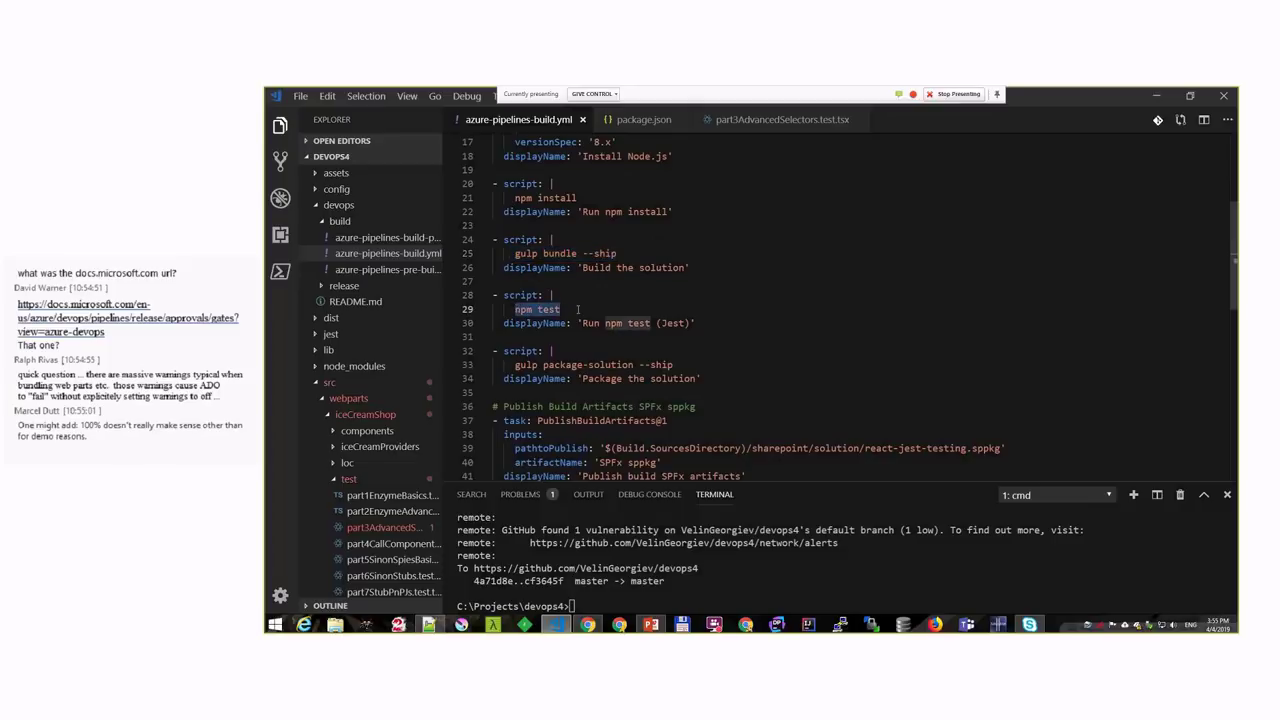
pyautogui.scroll(-1, 706, 258)
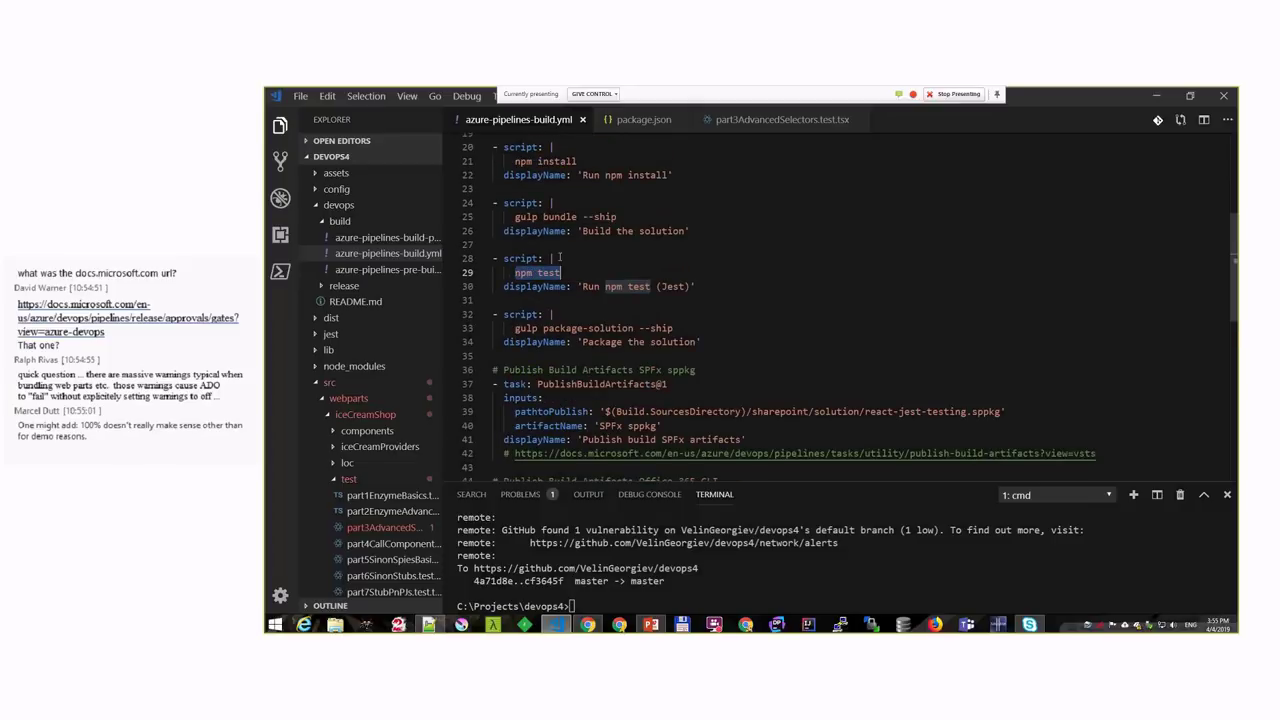
pyautogui.scroll(-6, 370, 480)
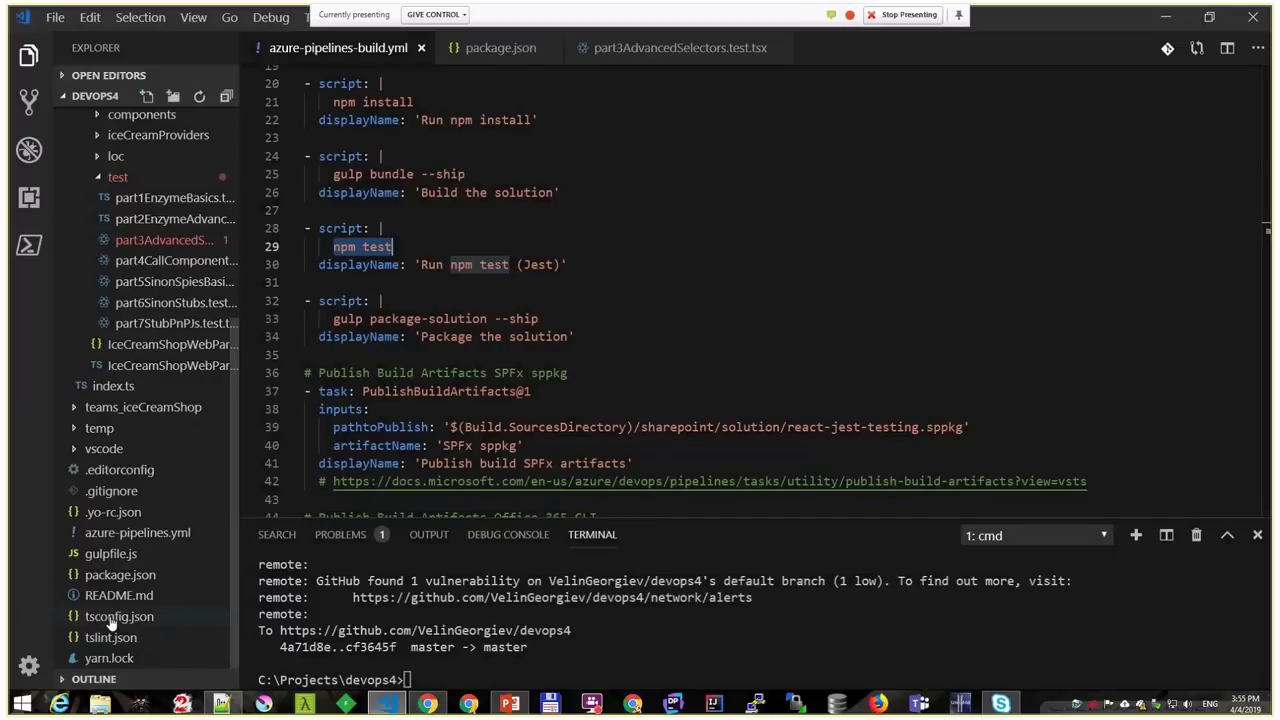
# Step: Highlight the test script mapped to jest in package.json, and return to the npm test step of azure-pipelines-build.yml
pyautogui.click(115, 577)
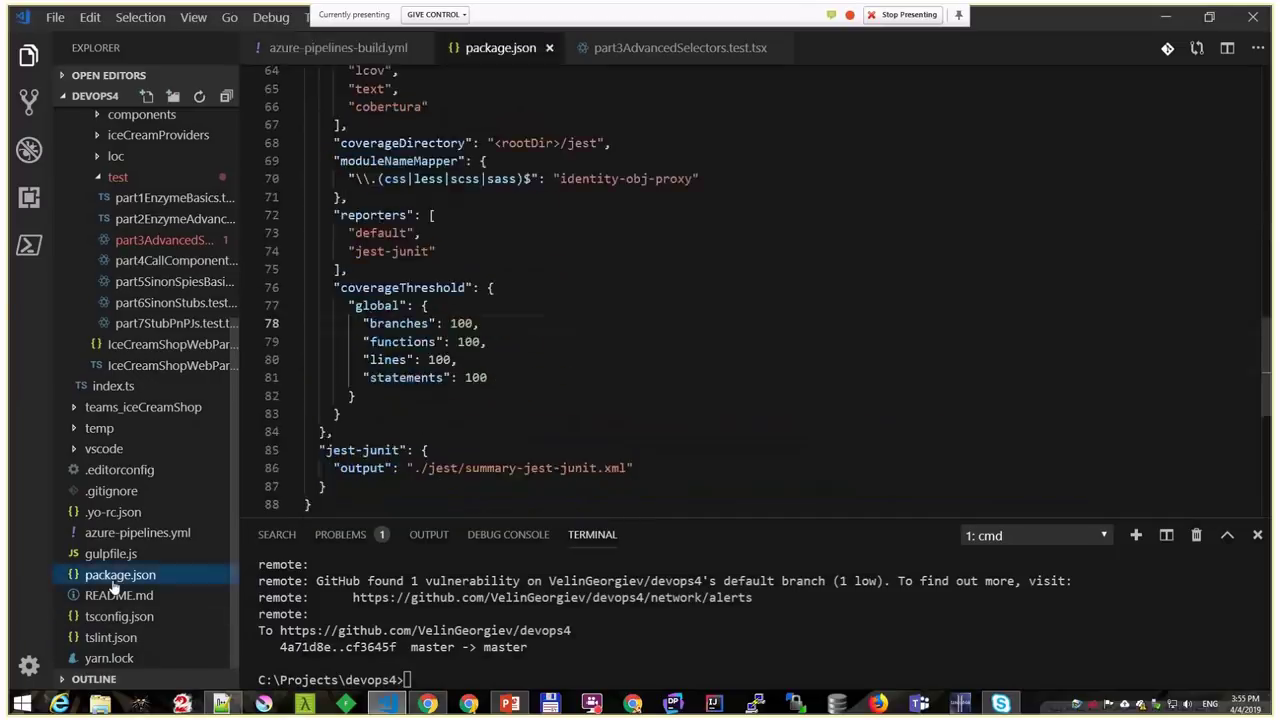
pyautogui.scroll(3, 572, 317)
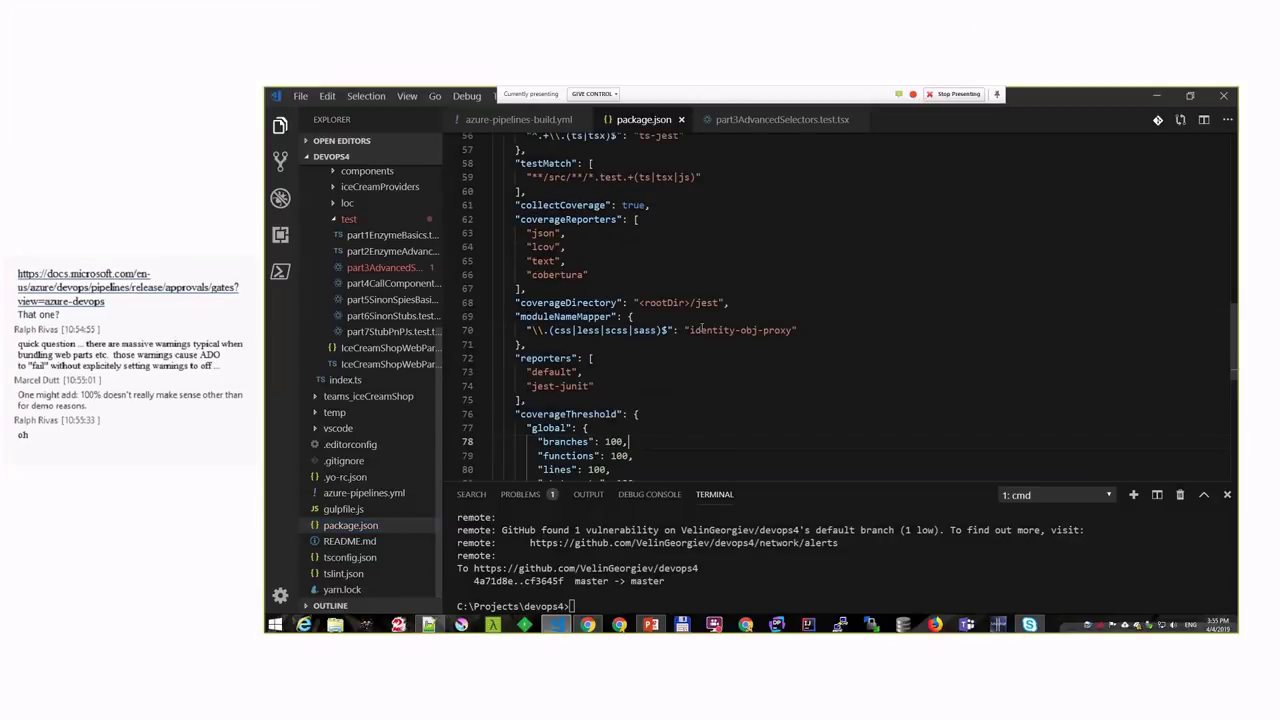
pyautogui.scroll(15, 702, 329)
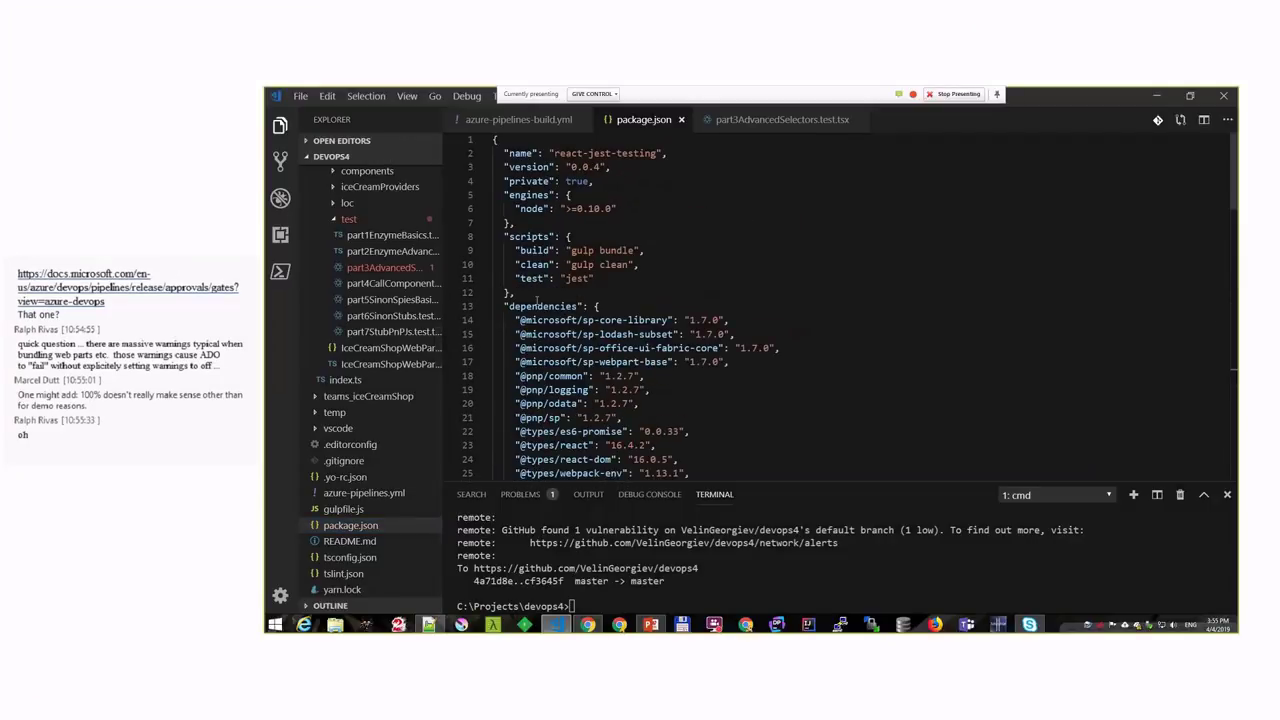
pyautogui.moveTo(521, 278); pyautogui.dragTo(593, 279)
pyautogui.doubleClick(578, 278)
pyautogui.hotkey('ctrl', 'Tab')
pyautogui.click(671, 287)
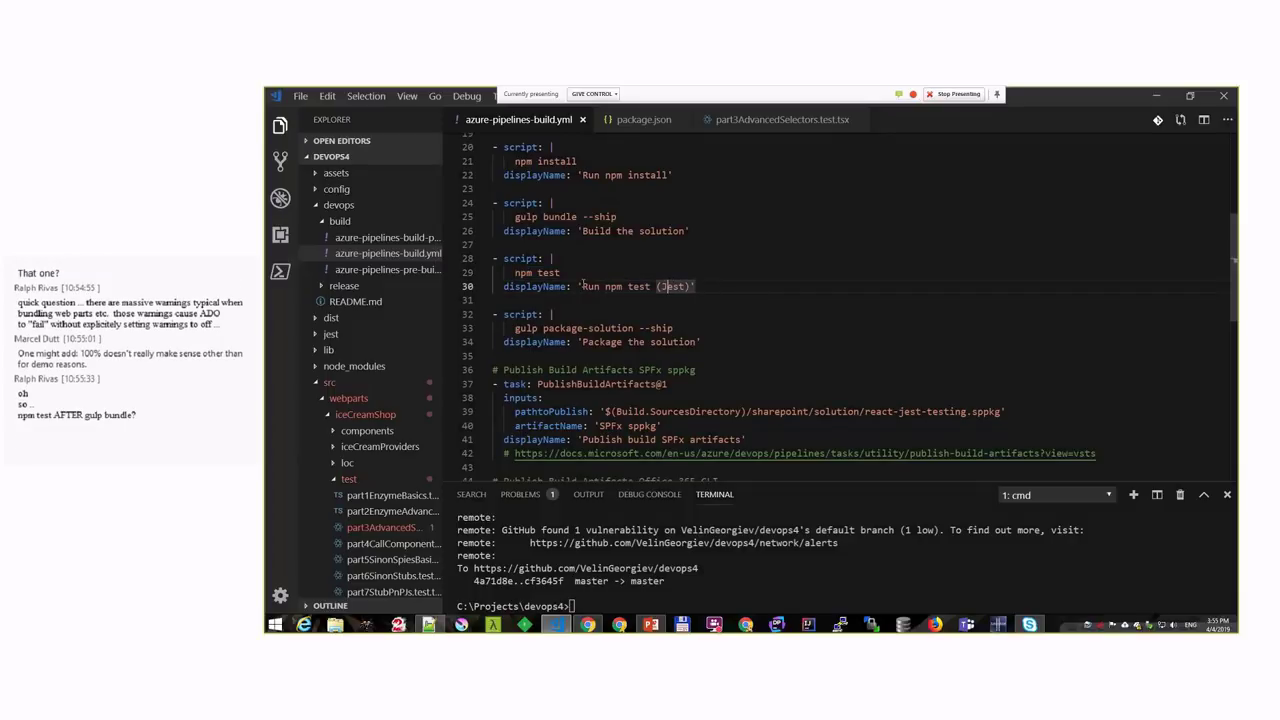
# Step: Highlight the gulp package-solution --ship command and the PublishTestResults@2 task in the pipeline definition
pyautogui.scroll(-2, 592, 163)
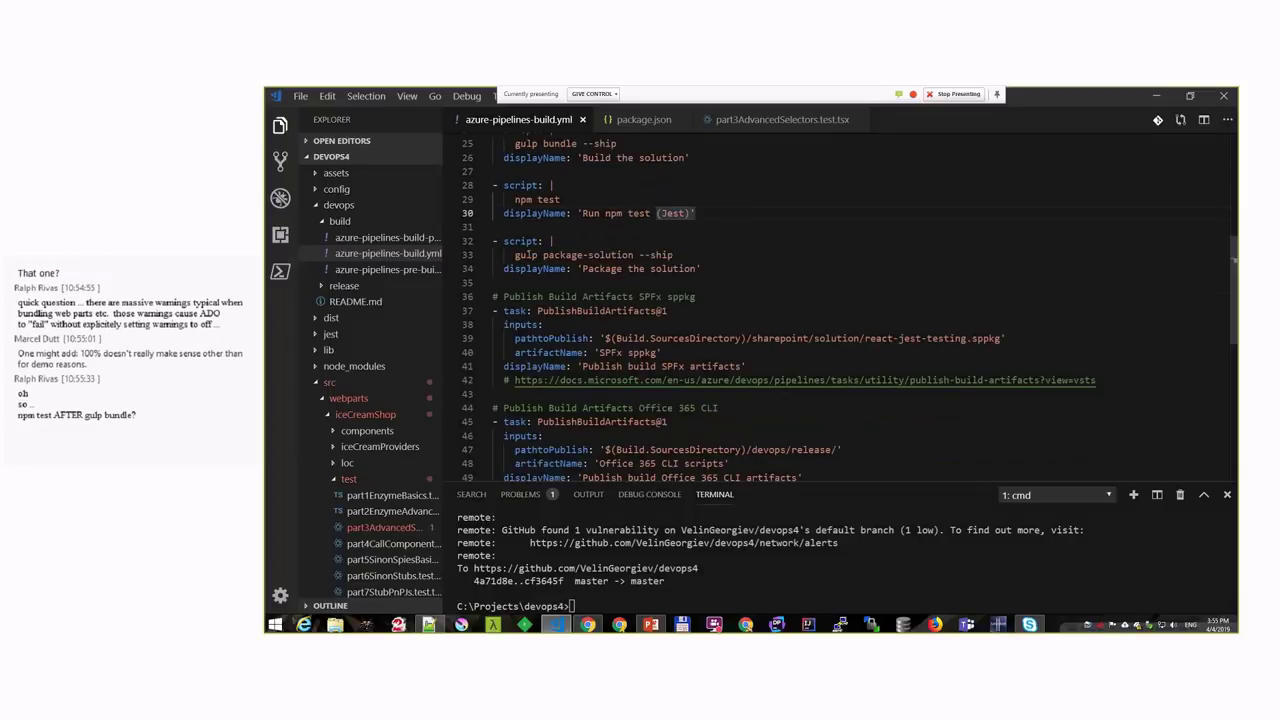
pyautogui.moveTo(516, 255); pyautogui.dragTo(690, 255)
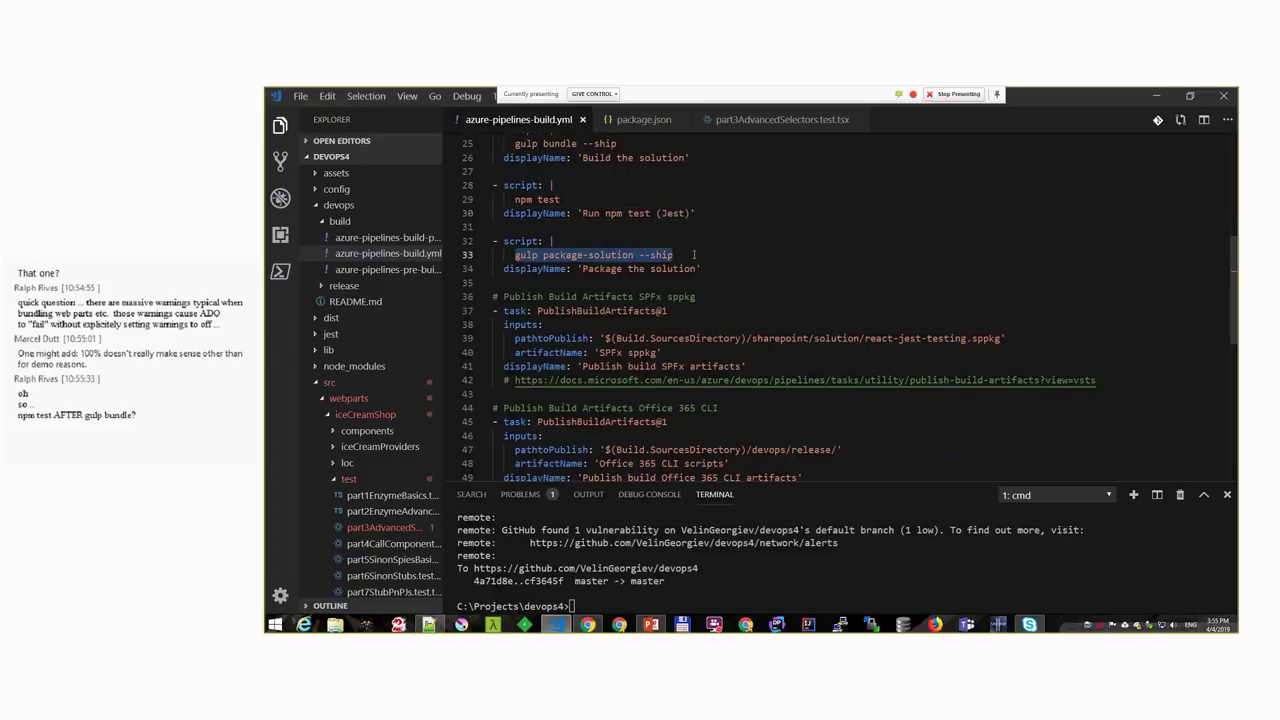
pyautogui.scroll(-3, 581, 317)
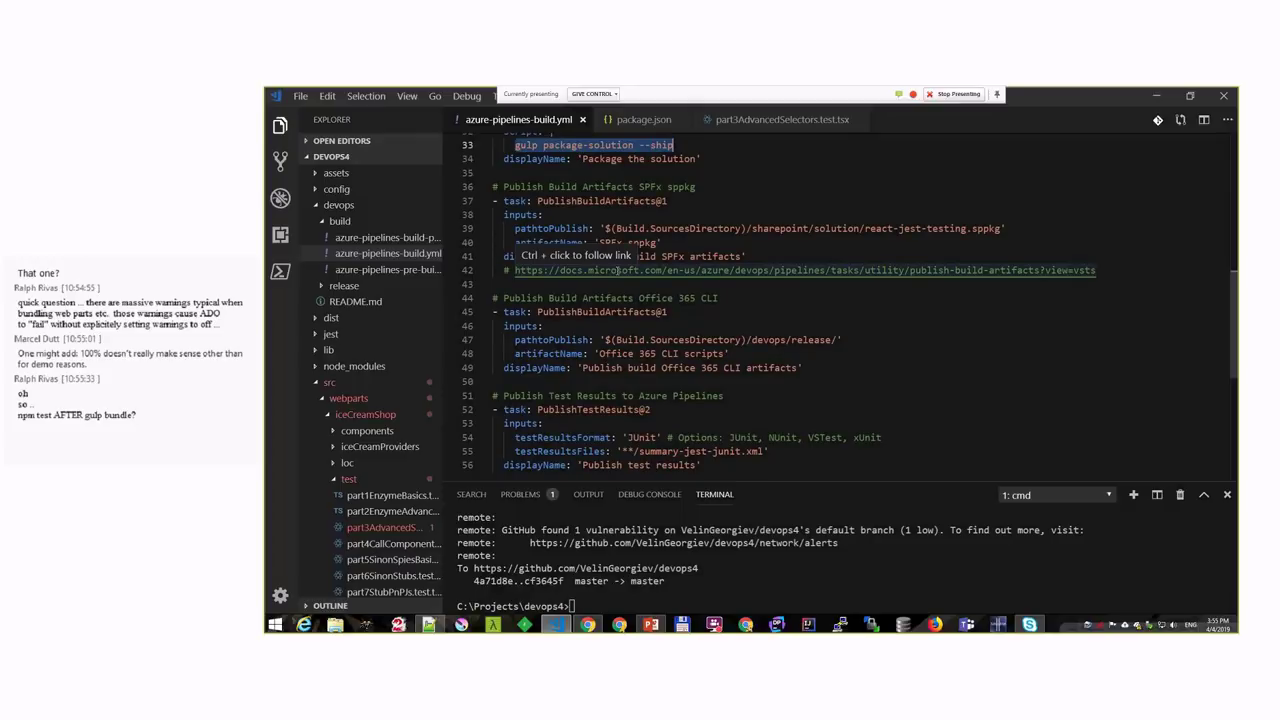
pyautogui.scroll(-4, 690, 304)
pyautogui.moveTo(703, 331); pyautogui.dragTo(490, 250)
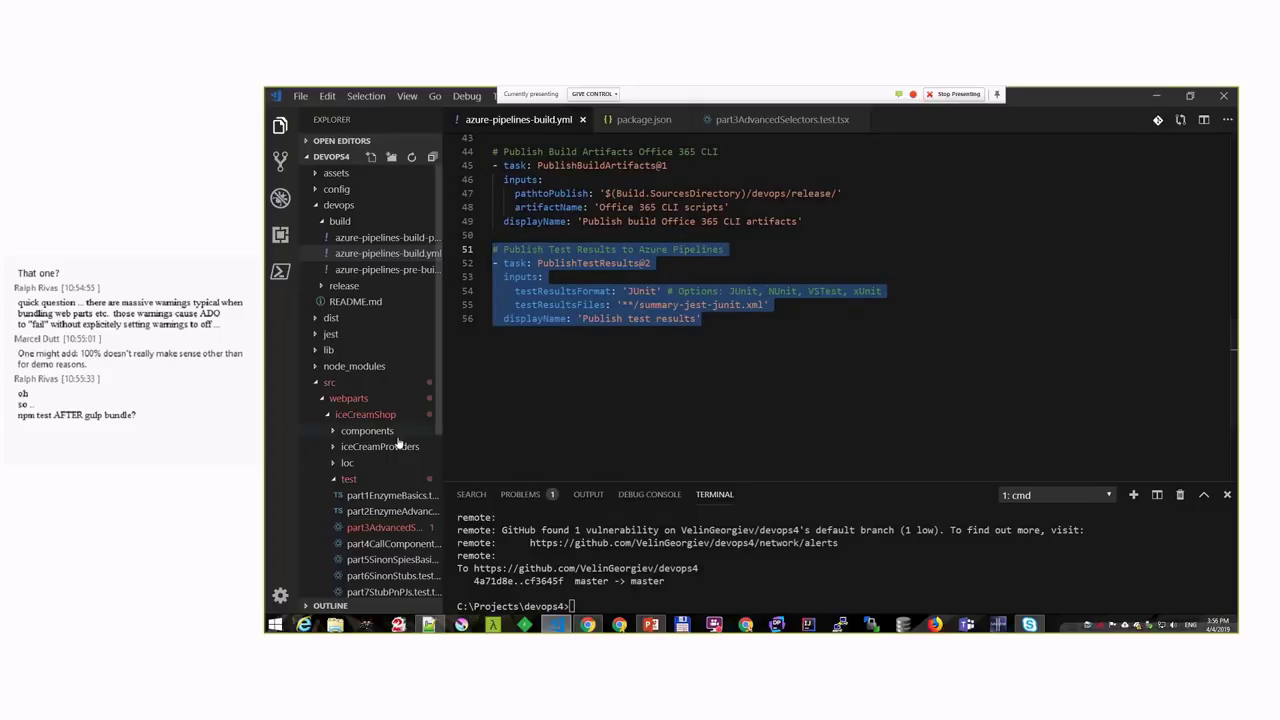
# Step: Open package.json and examine the jest-junit dev dependency and the jest-junit output path for the summary XML
pyautogui.scroll(-4, 398, 443)
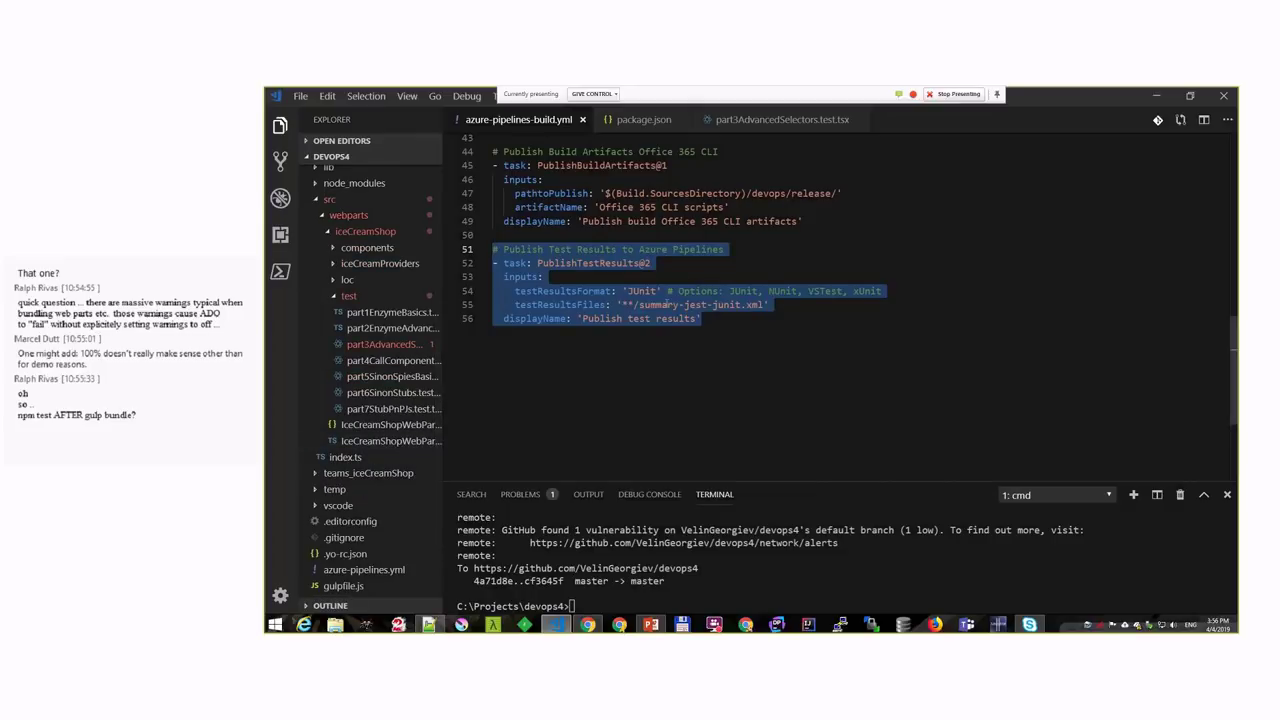
pyautogui.scroll(-2, 352, 550)
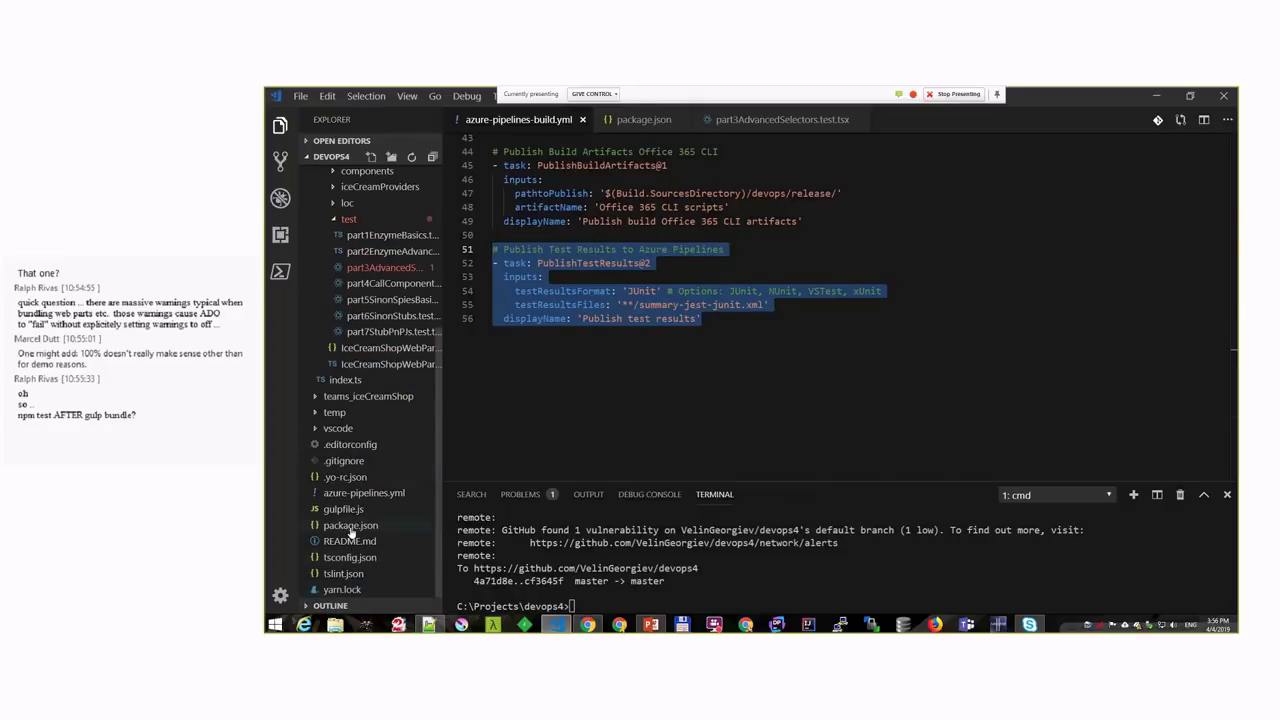
pyautogui.click(350, 525)
pyautogui.scroll(-6, 700, 300)
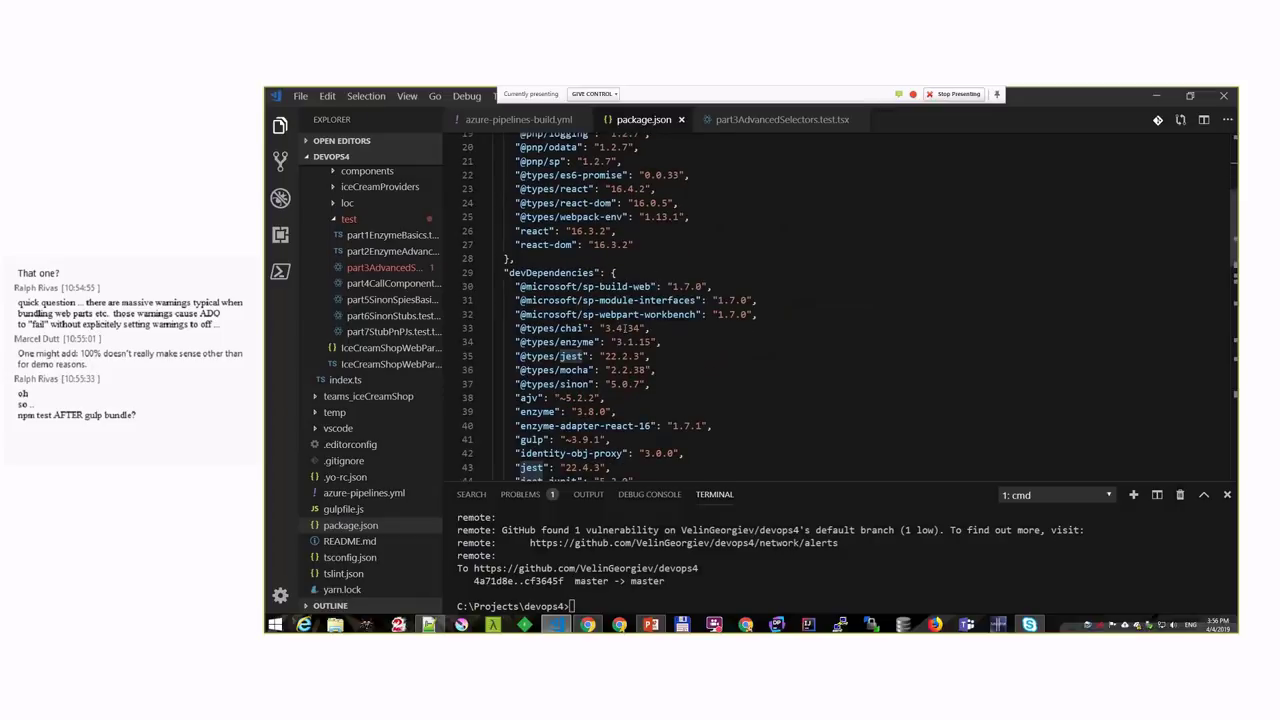
pyautogui.scroll(-3, 627, 328)
pyautogui.moveTo(578, 371); pyautogui.dragTo(519, 371)
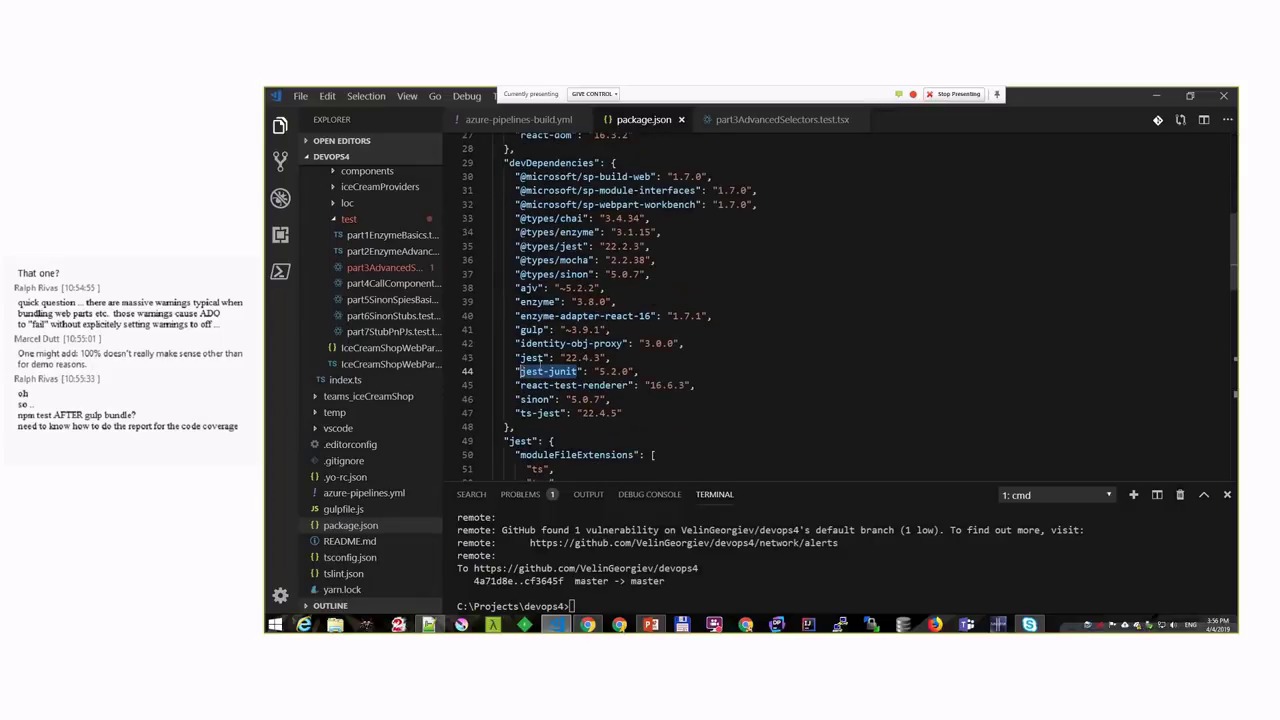
pyautogui.scroll(-15, 541, 360)
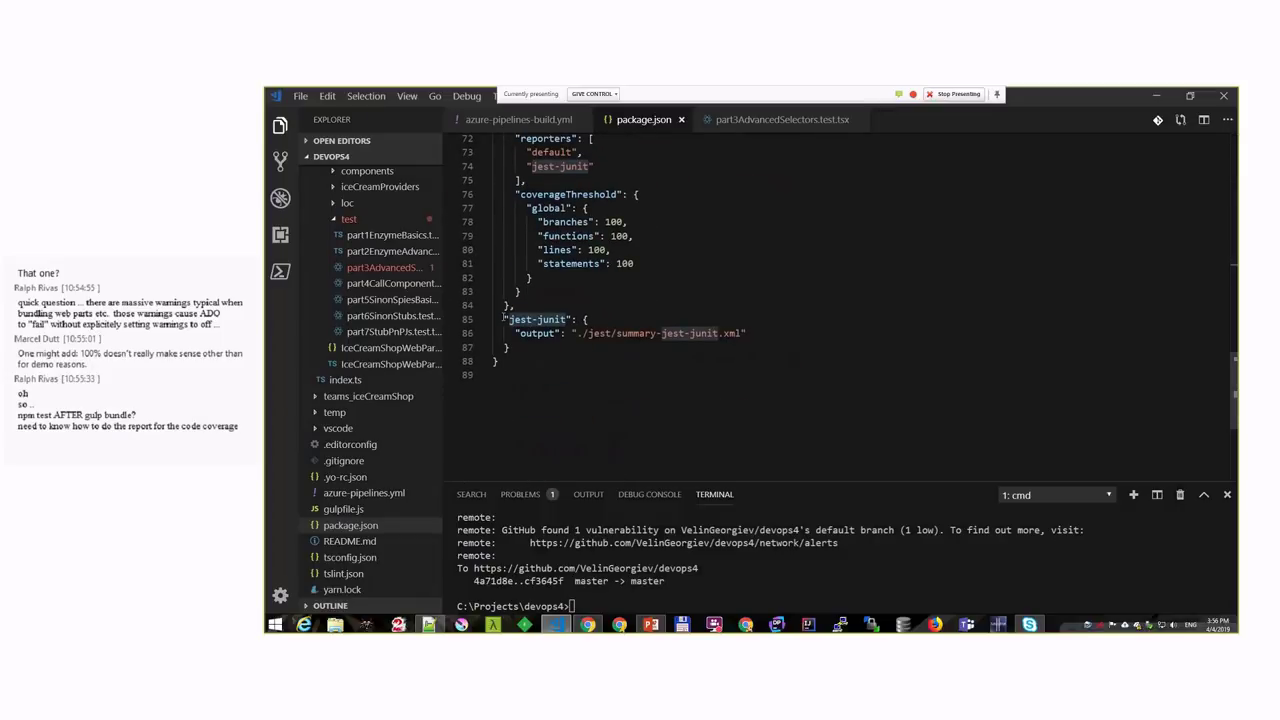
pyautogui.moveTo(504, 319); pyautogui.dragTo(511, 347)
pyautogui.click(511, 347)
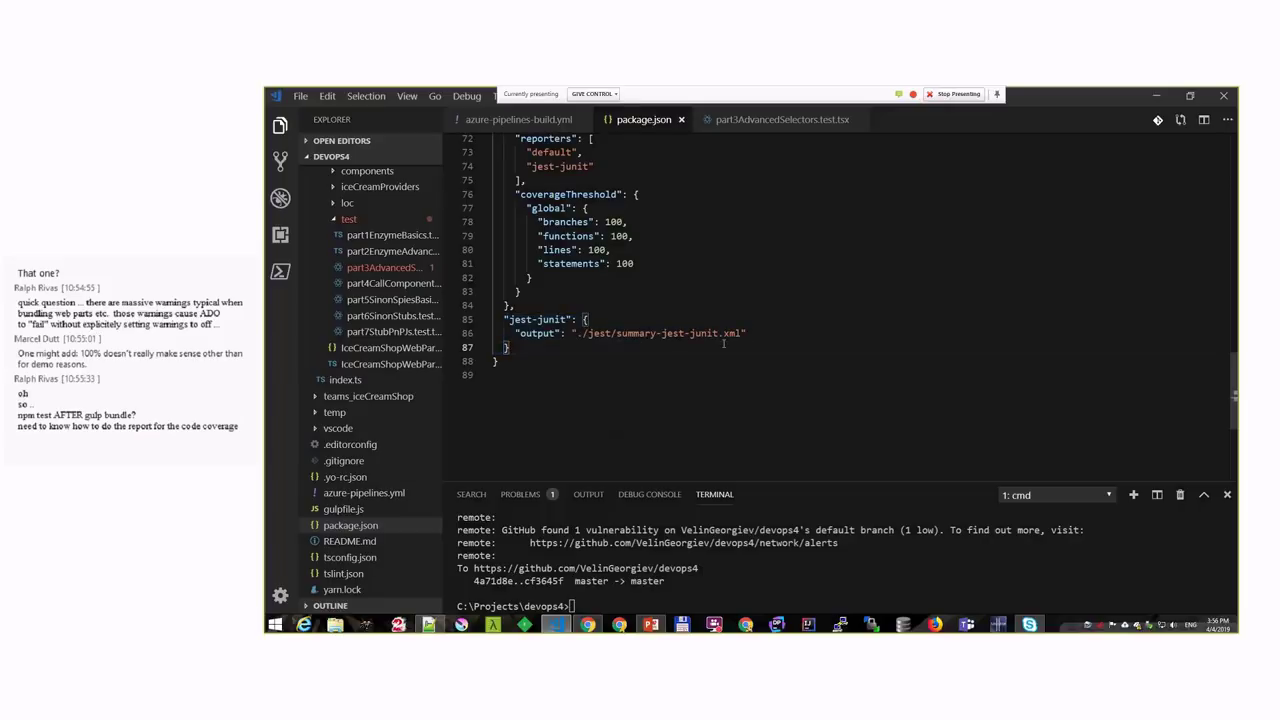
pyautogui.click(725, 340)
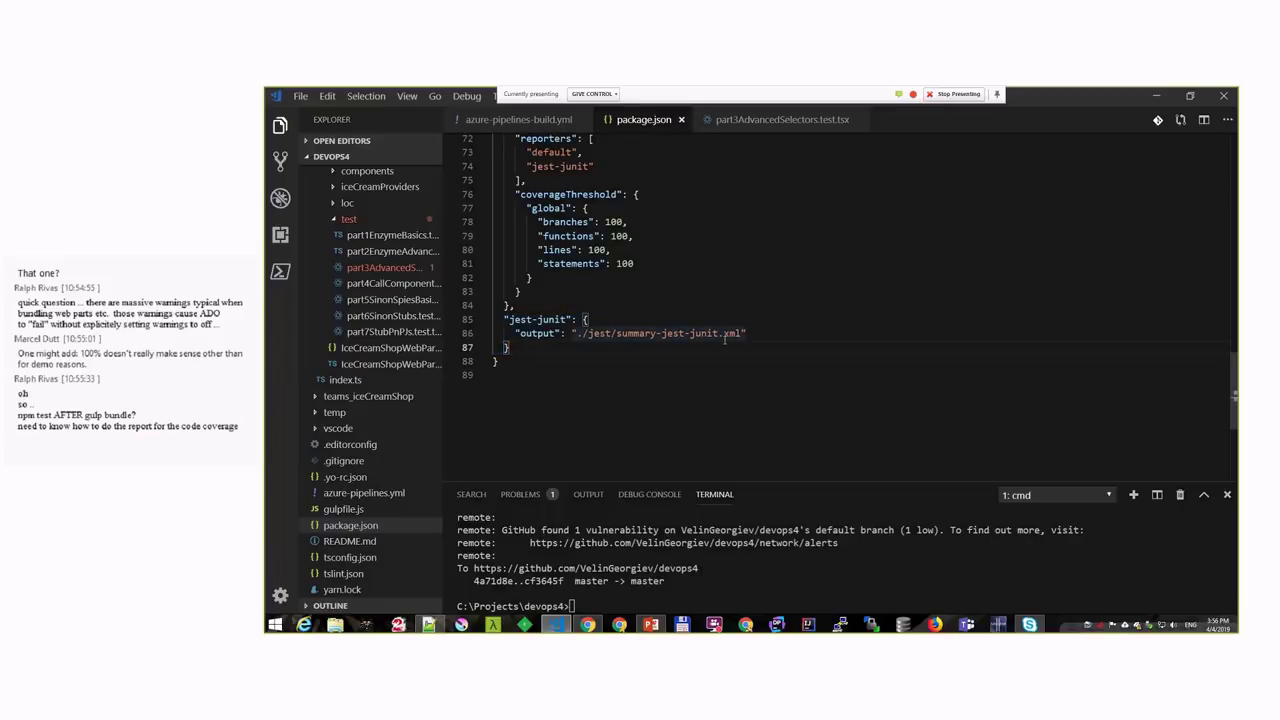
# Step: Switch to Azure DevOps in Chrome and open the latest "fail by purpose" build of the Parallel-Tests pipeline
pyautogui.click(619, 624)
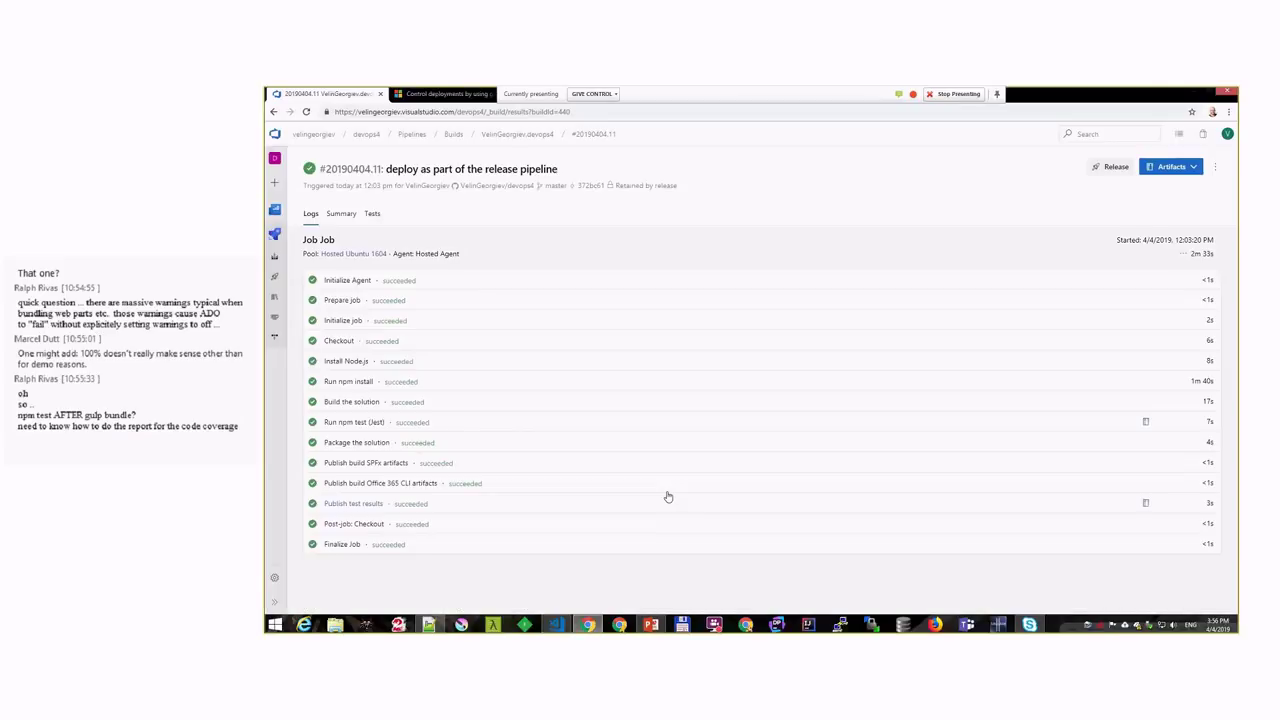
pyautogui.click(274, 256)
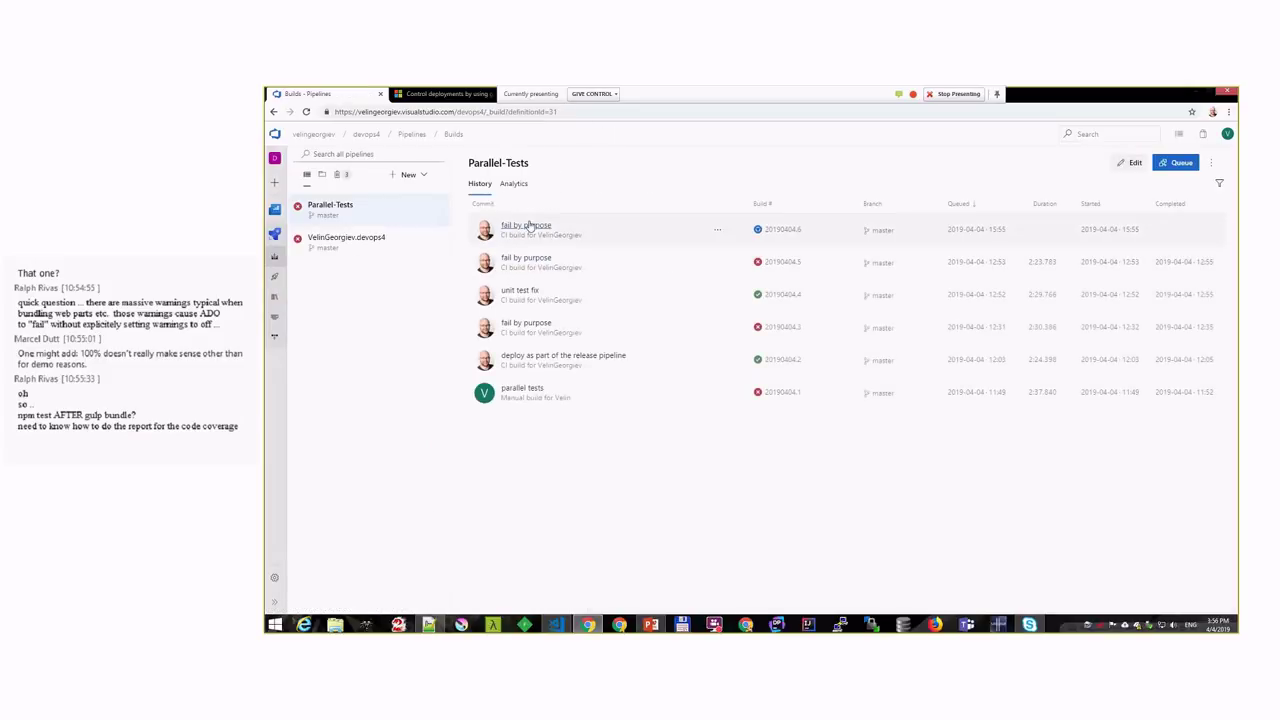
pyautogui.click(643, 229)
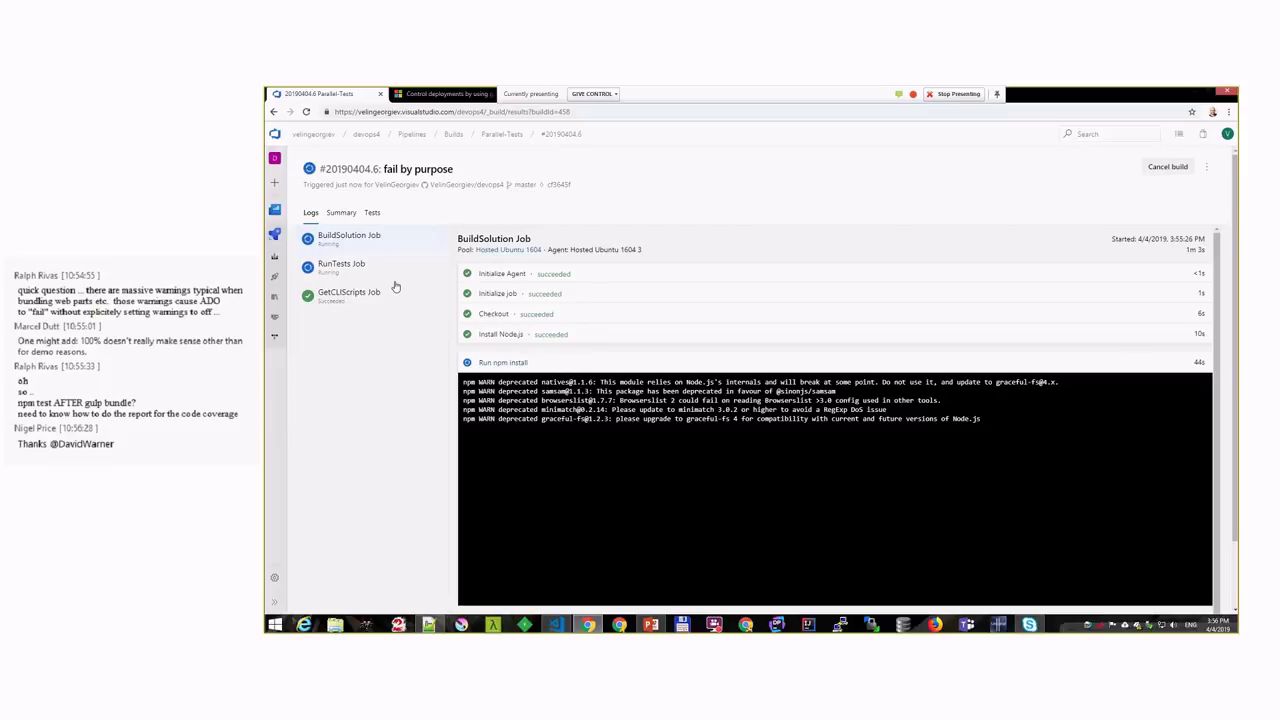
# Step: Return to the builds list and open the YAML definition of the devops4 pipeline
pyautogui.click(273, 260)
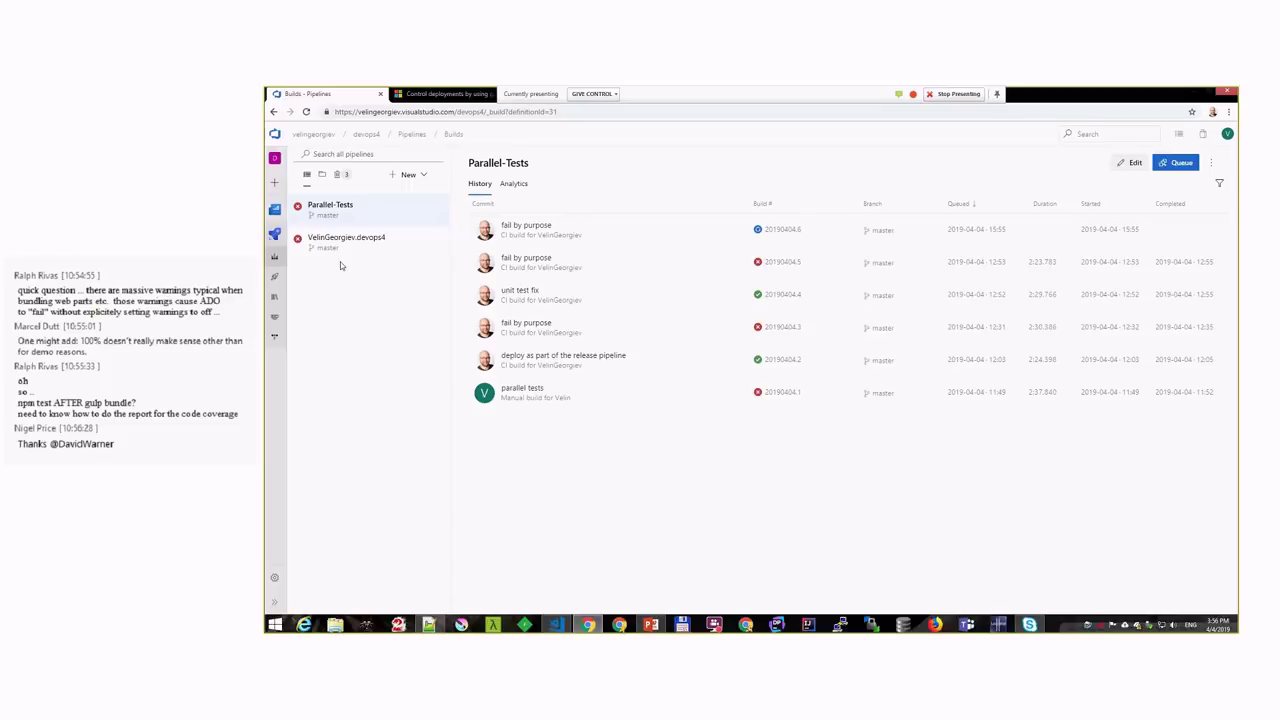
pyautogui.click(318, 248)
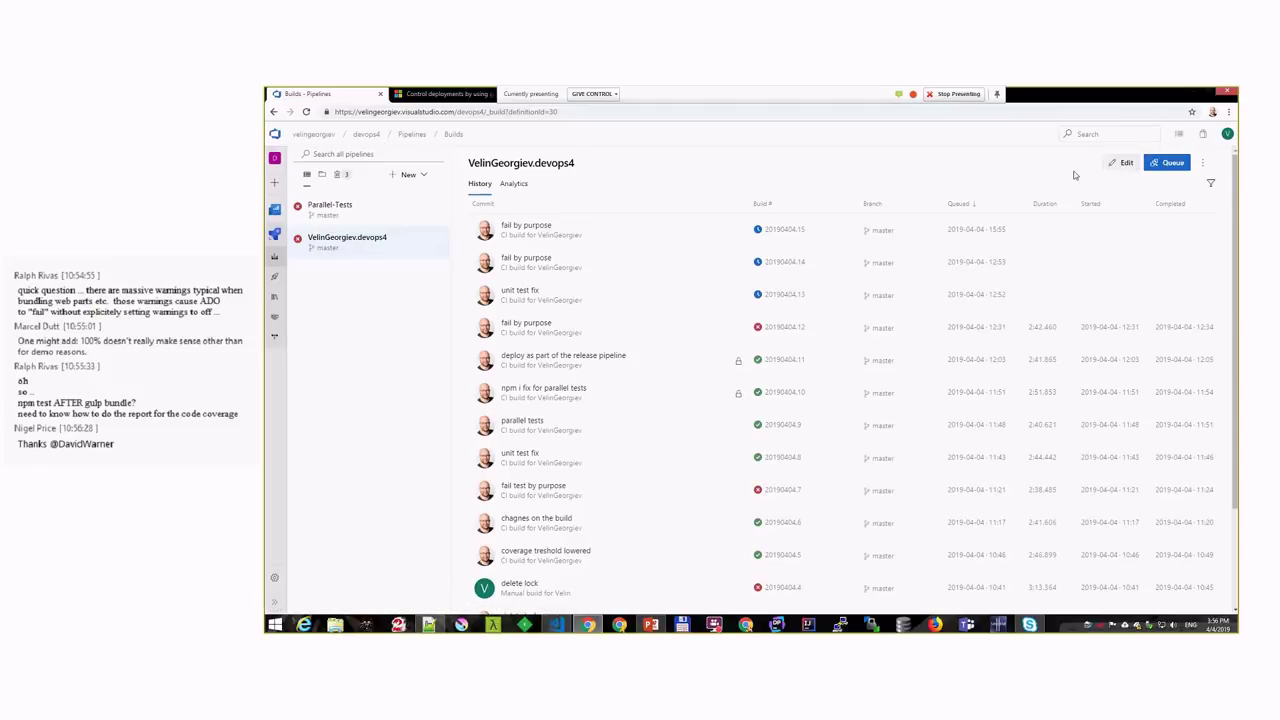
pyautogui.click(1128, 163)
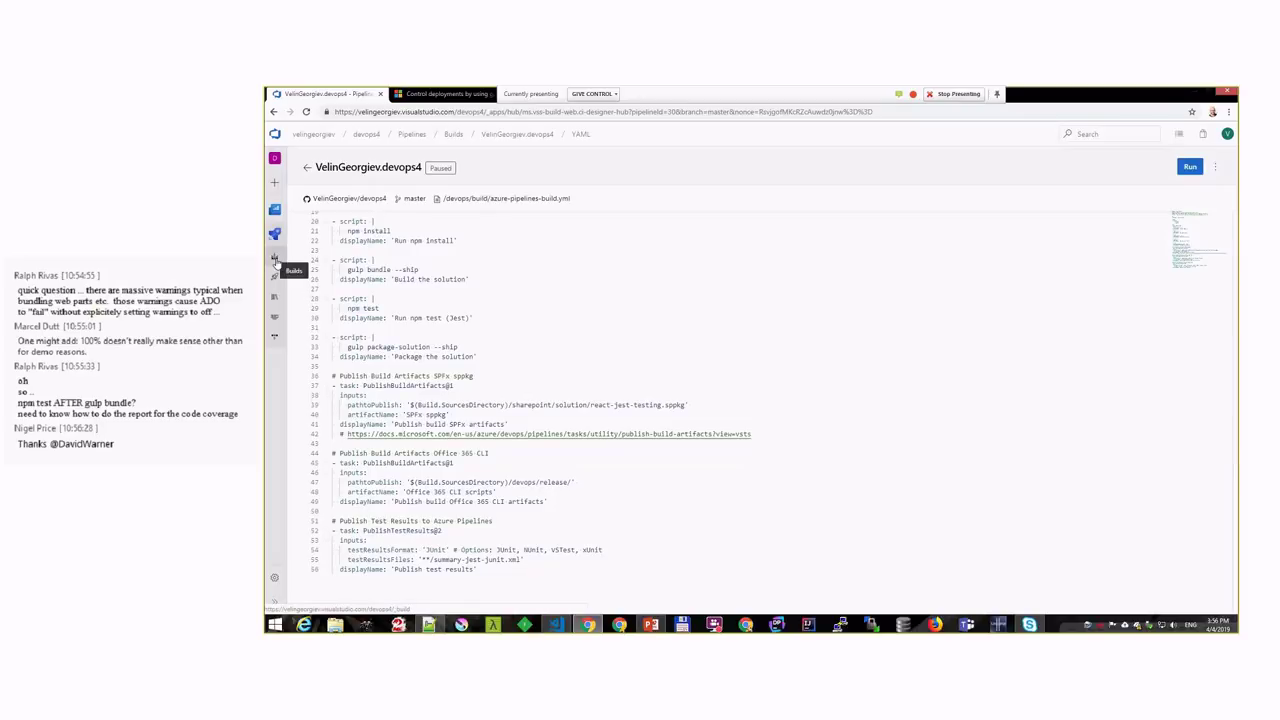
# Step: Go back to the builds list and open the YAML definition of the Parallel-Tests pipeline
pyautogui.click(276, 262)
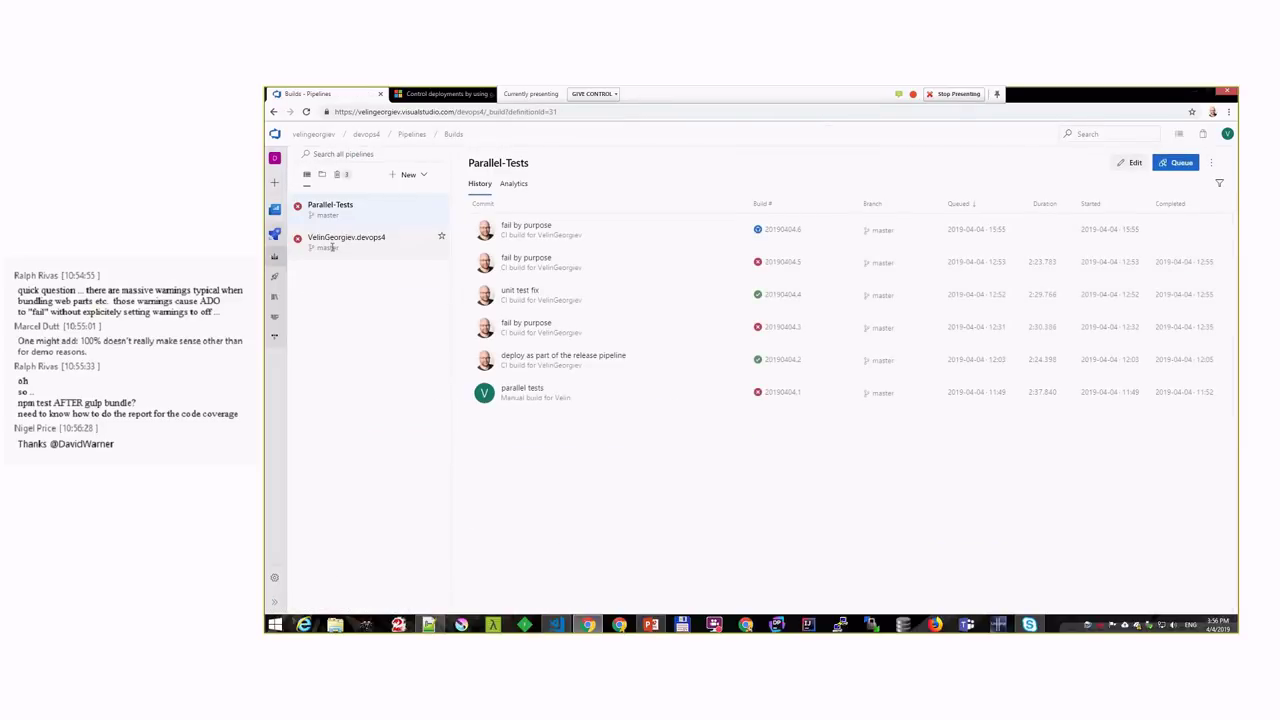
pyautogui.click(333, 243)
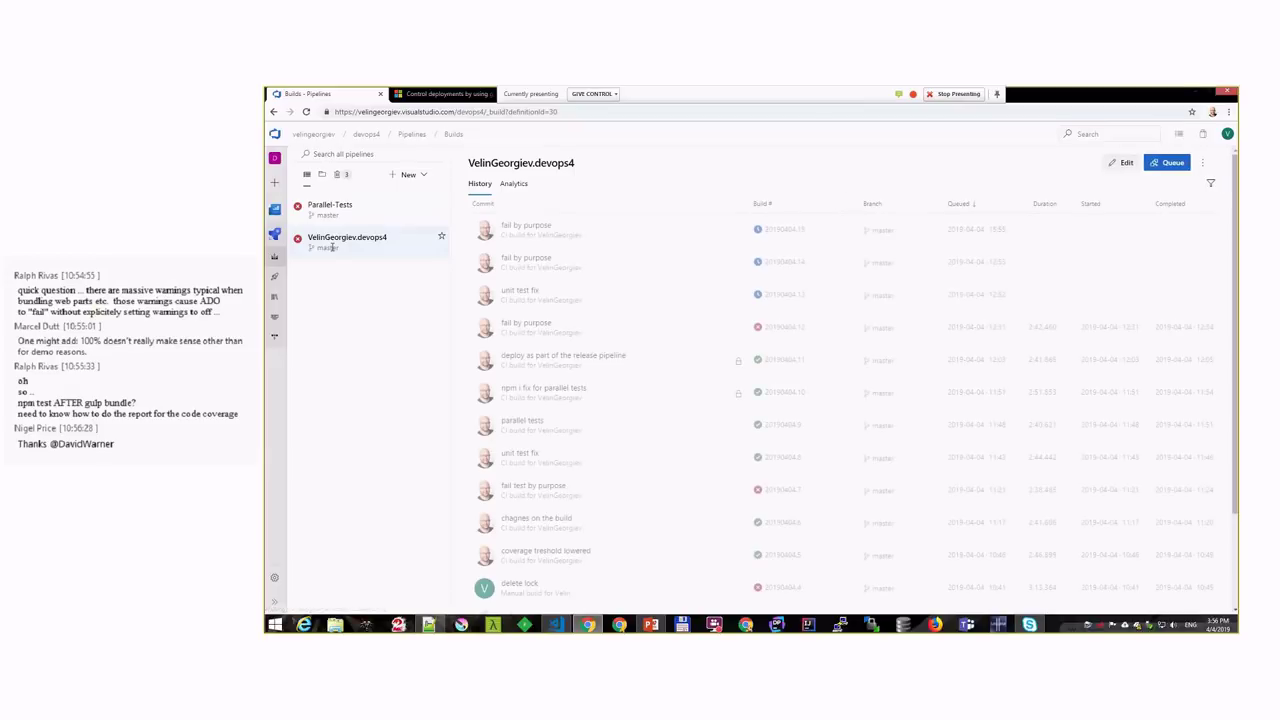
pyautogui.click(330, 206)
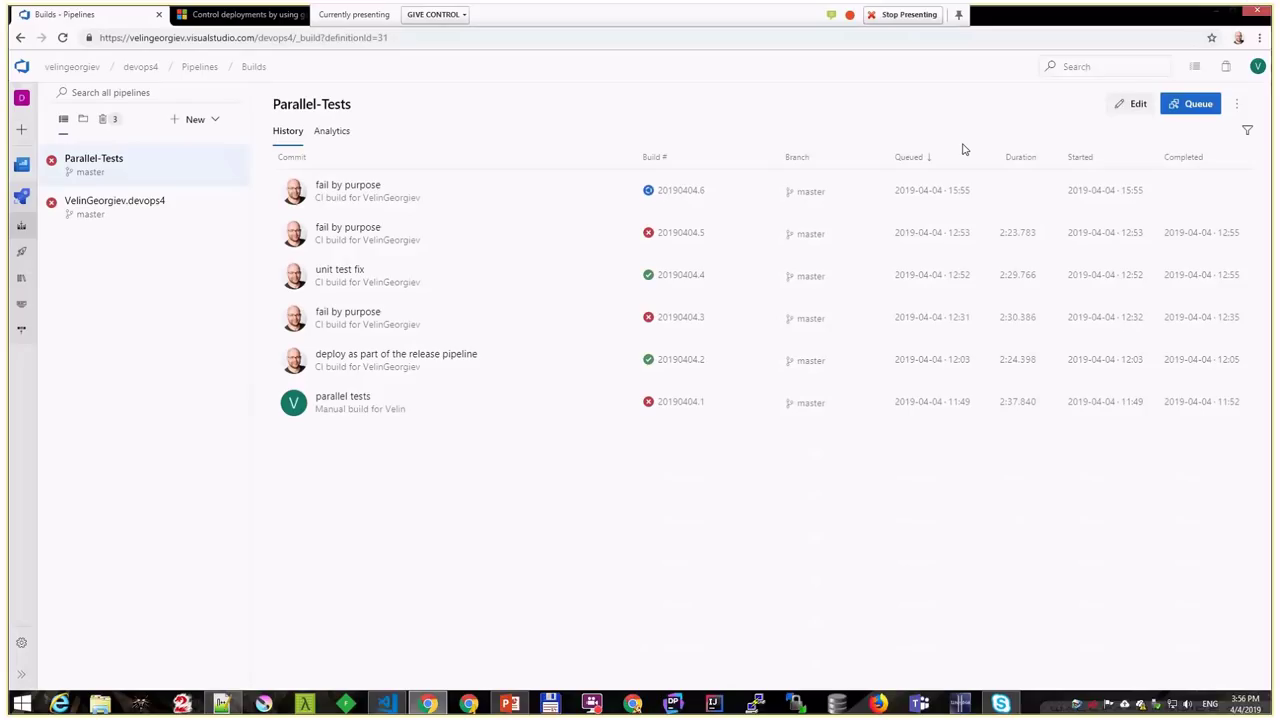
pyautogui.click(1140, 105)
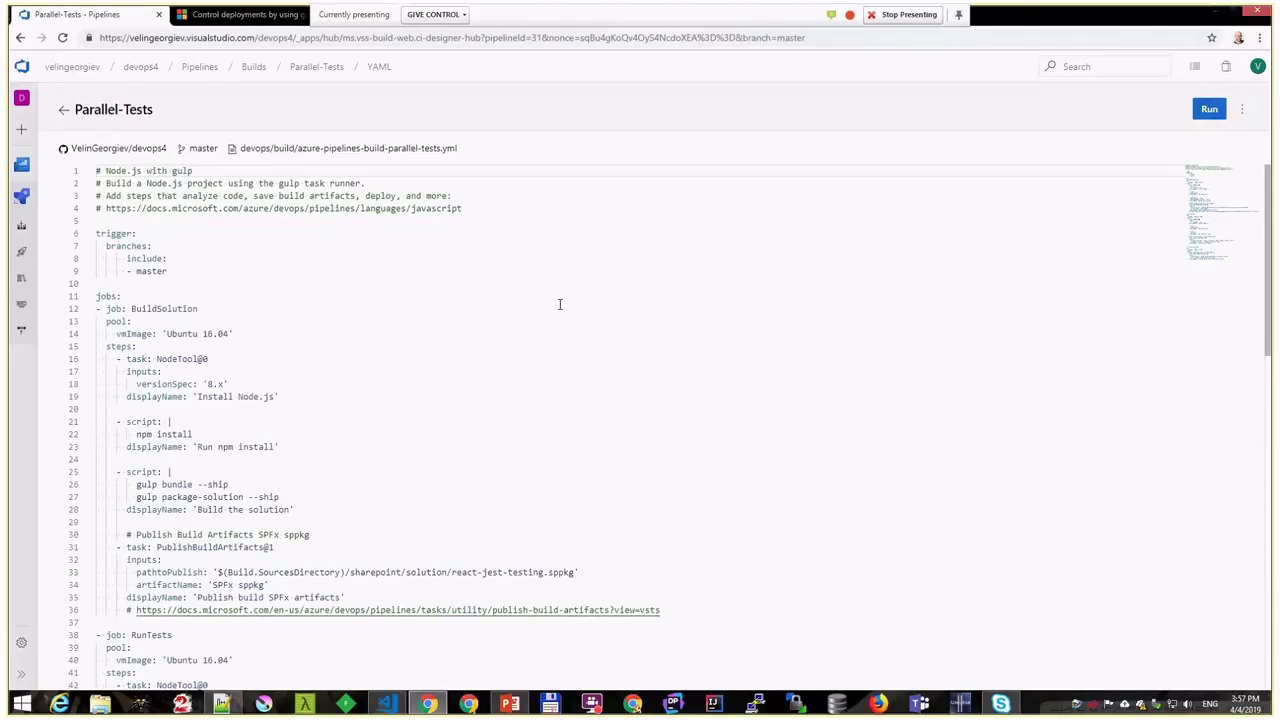
# Step: Highlight the BuildSolution job in the parallel tests YAML and examine the RunTests and GetCLIScripts job definitions
pyautogui.scroll(-2, 560, 304)
pyautogui.moveTo(106, 242); pyautogui.dragTo(214, 238)
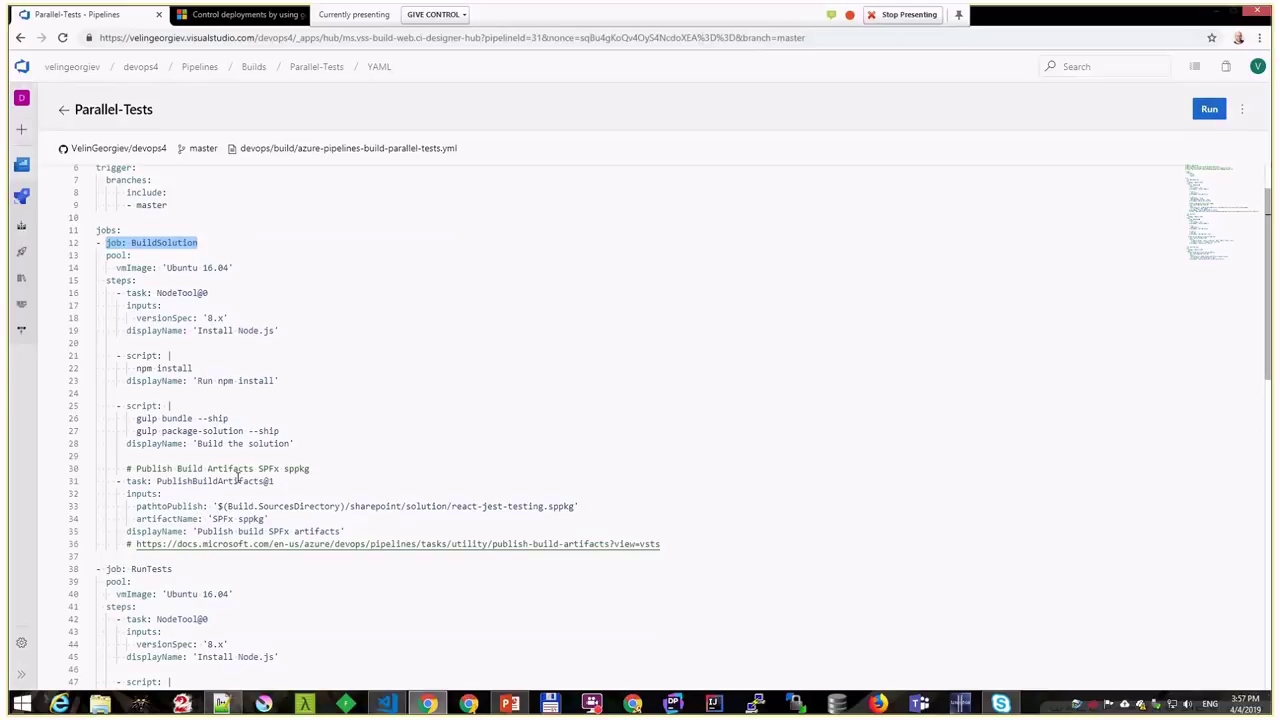
pyautogui.scroll(-1, 299, 402)
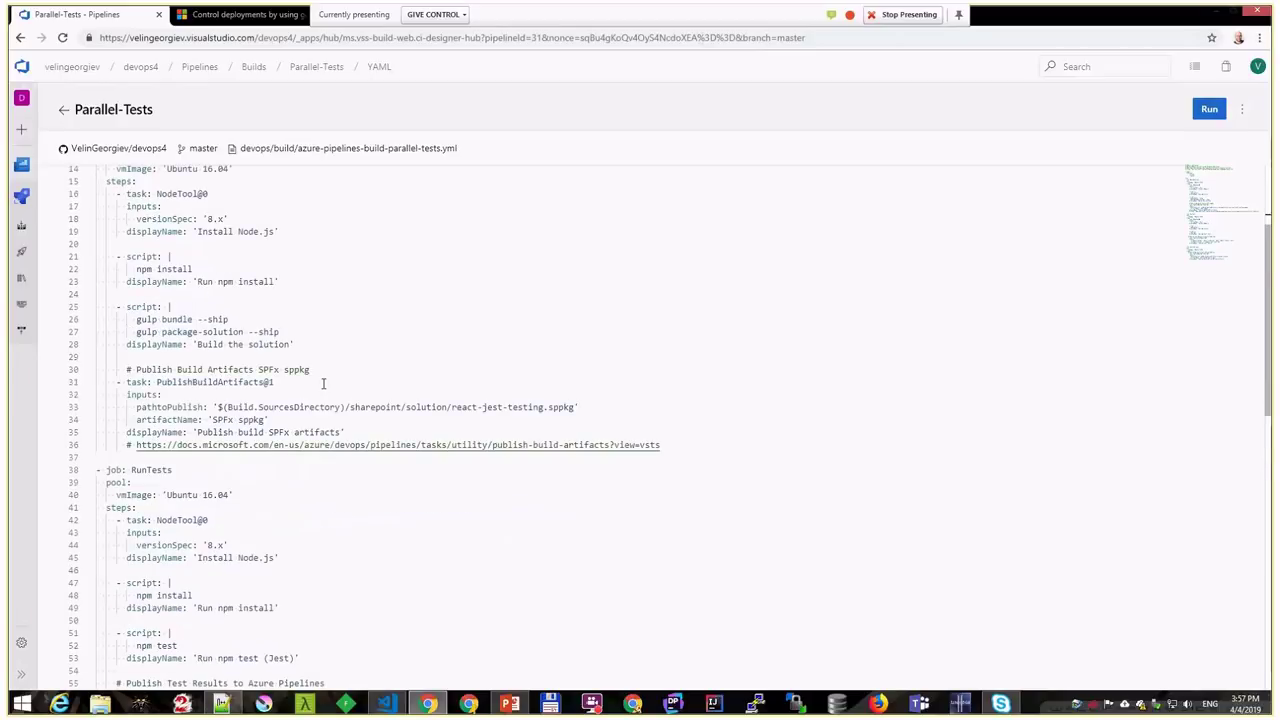
pyautogui.scroll(-2, 300, 380)
pyautogui.scroll(-1, 220, 375)
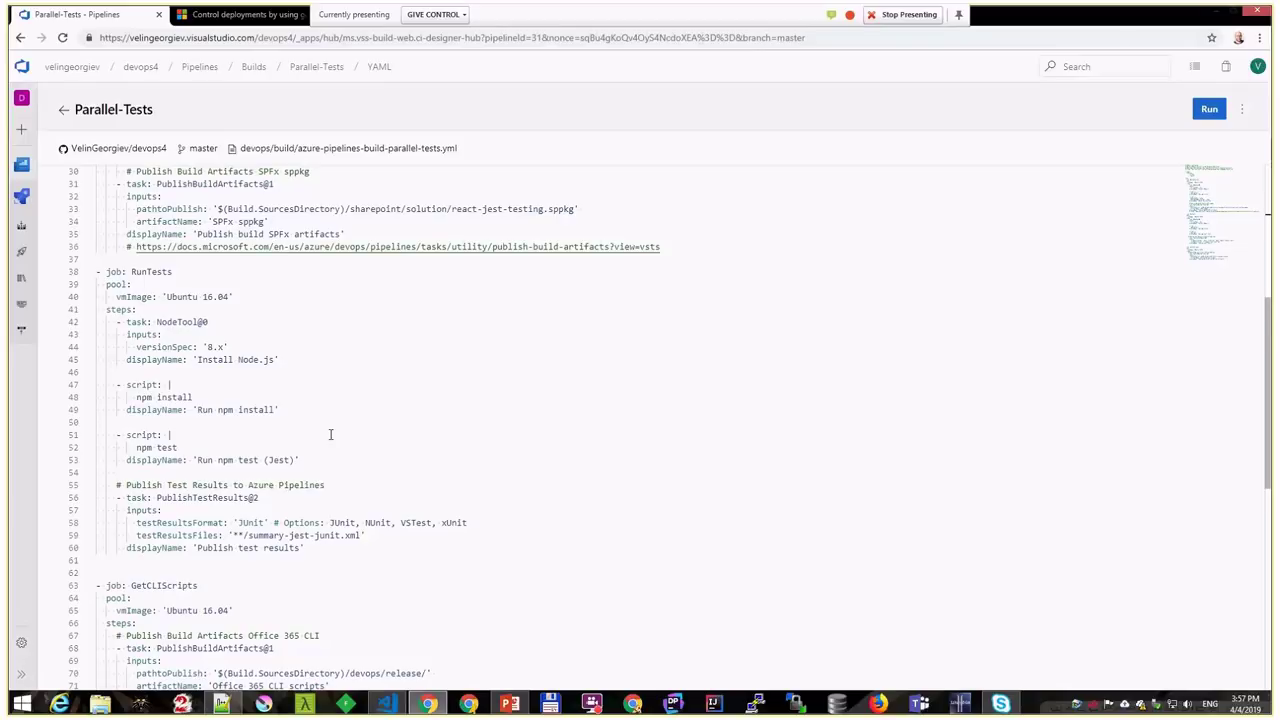
pyautogui.scroll(9, 330, 434)
pyautogui.moveTo(199, 276); pyautogui.dragTo(107, 277)
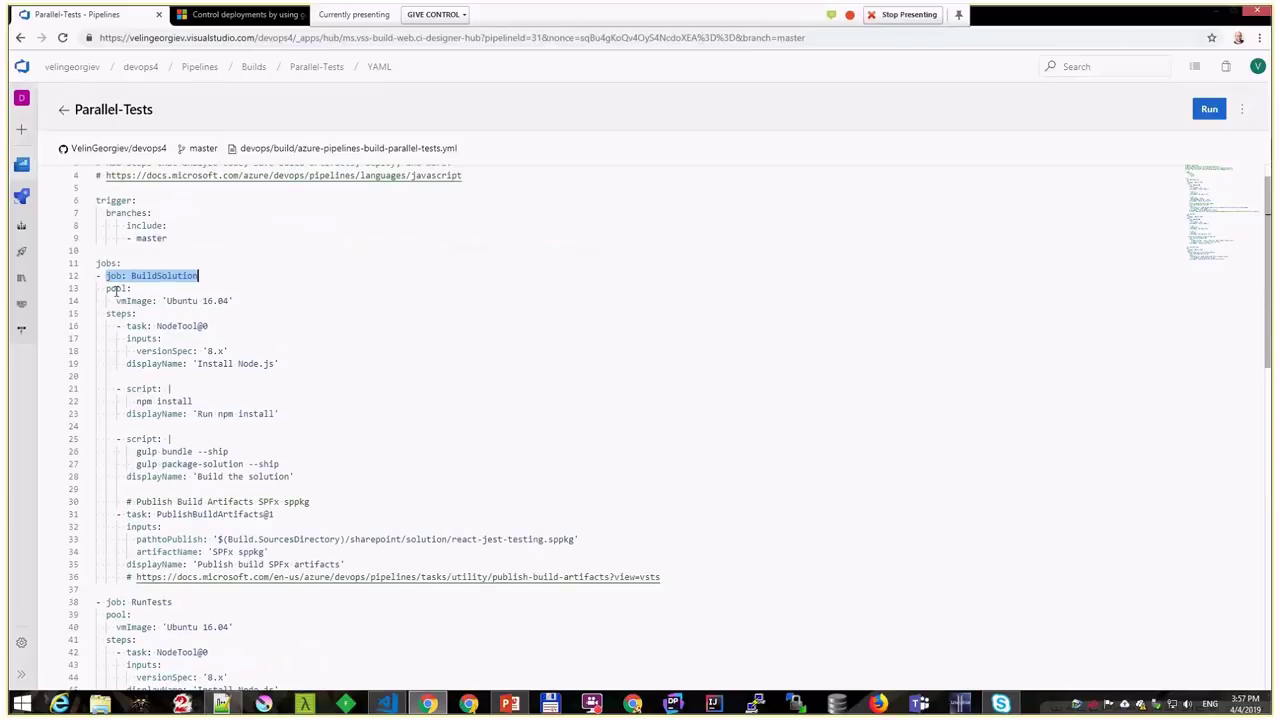
pyautogui.scroll(1, 117, 290)
# Step: Return to the builds list, view the devops4 pipeline's history, and open the latest "fail by purpose" build of Parallel-Tests
pyautogui.hotkey('alt', 'Left')
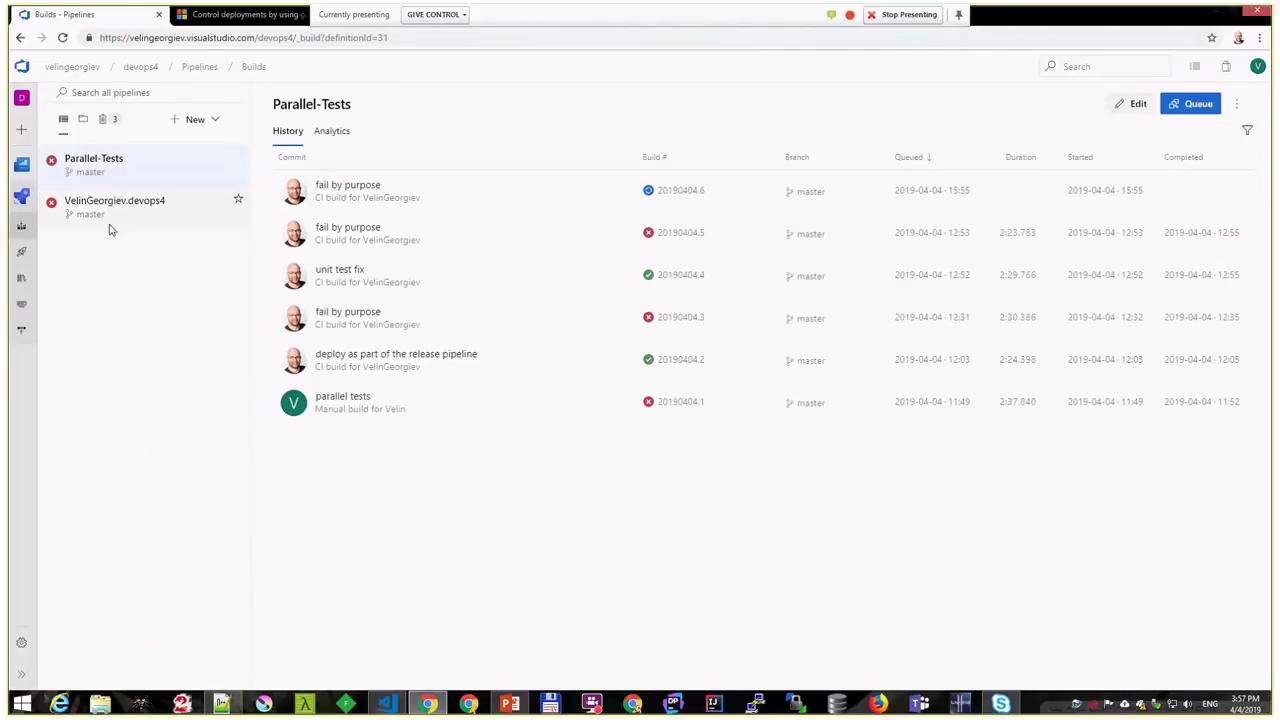
pyautogui.click(110, 228)
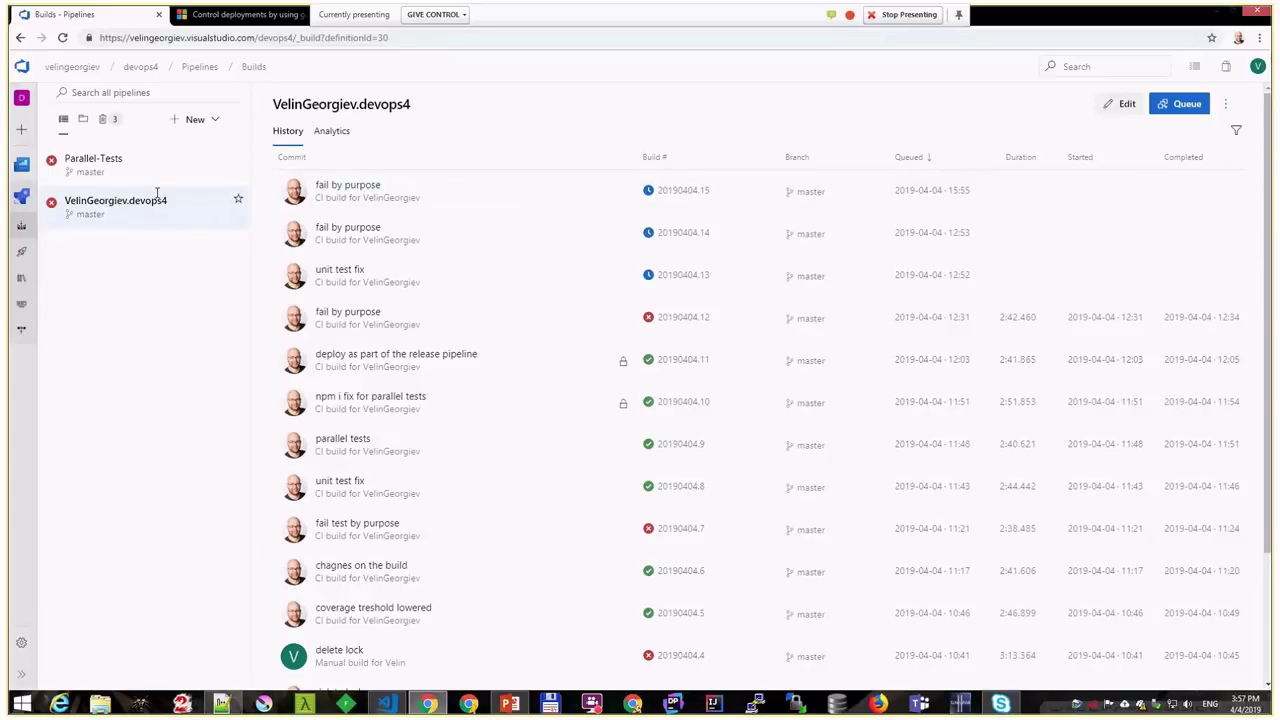
pyautogui.click(95, 162)
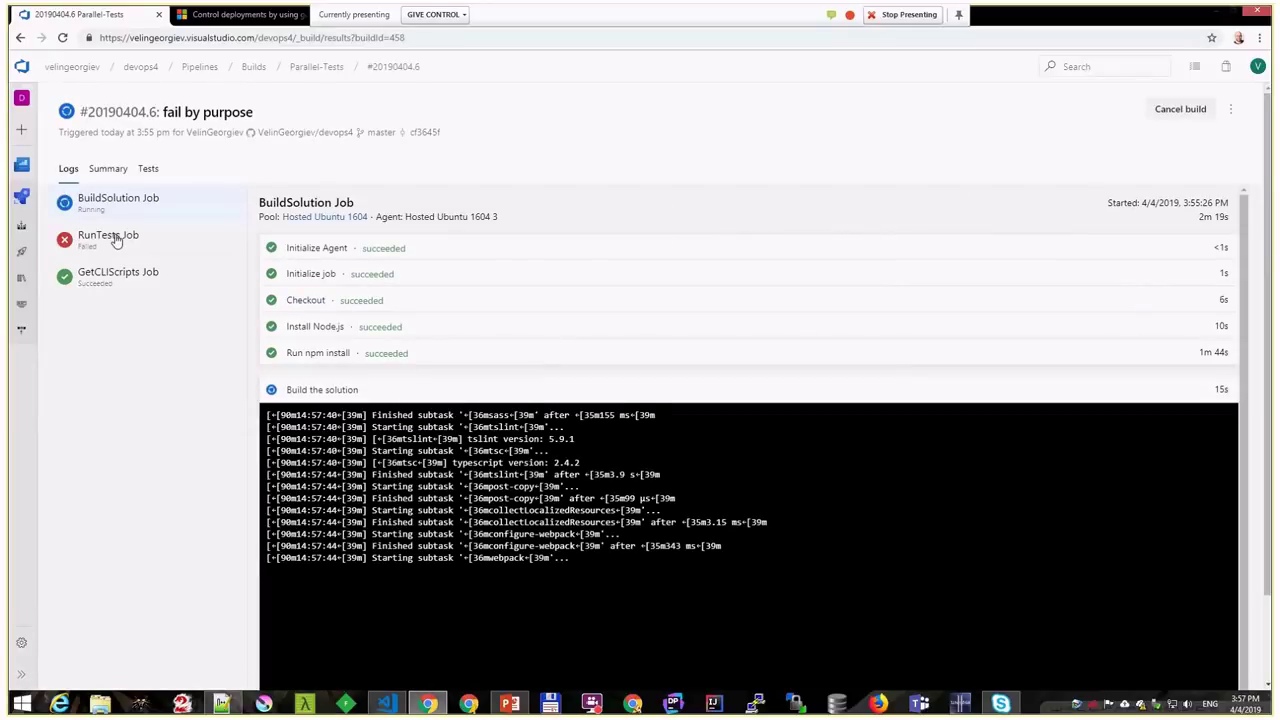
# Step: Open the RunTests job of the build and view the detailed log of its Run npm test (Jest) task
pyautogui.click(116, 241)
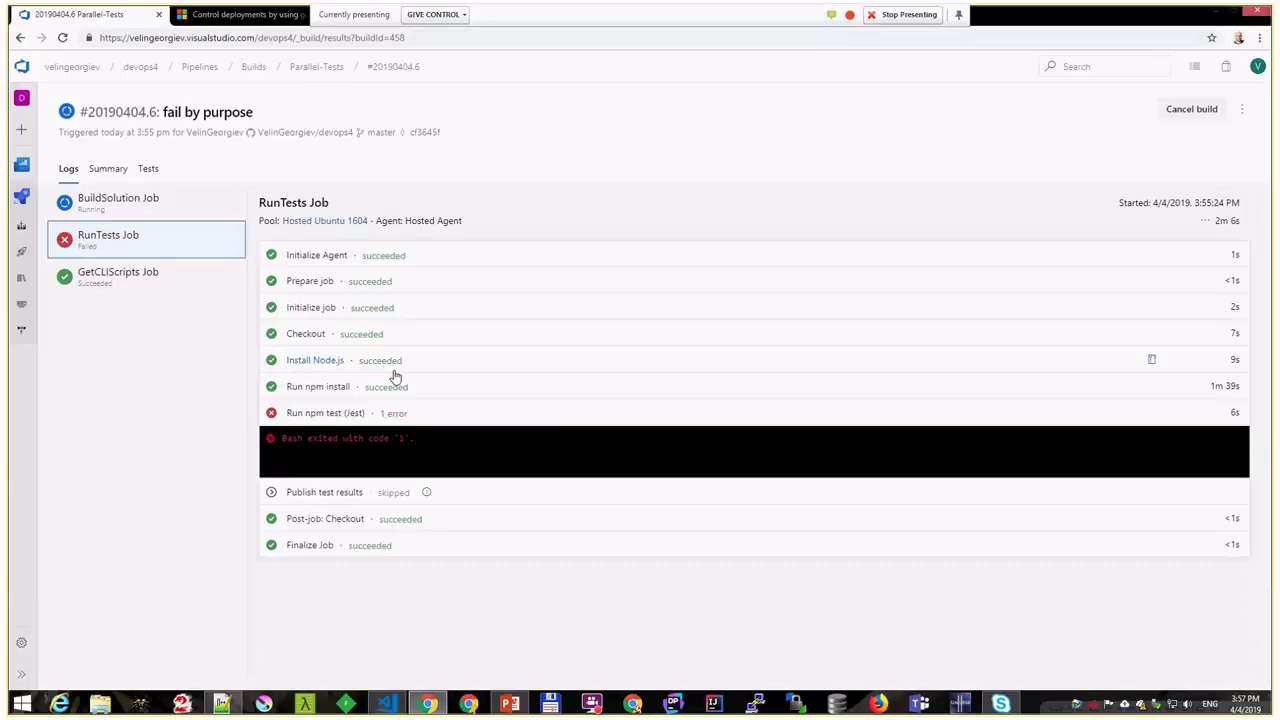
pyautogui.click(444, 416)
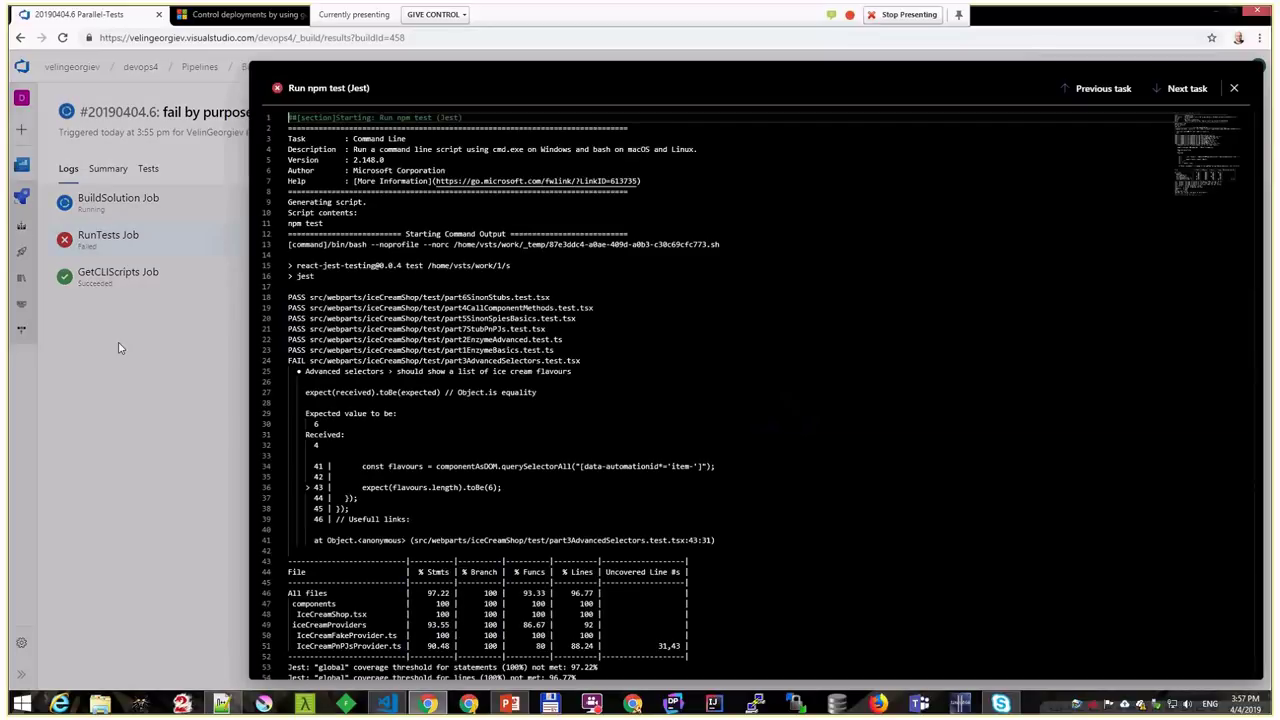
pyautogui.click(135, 215)
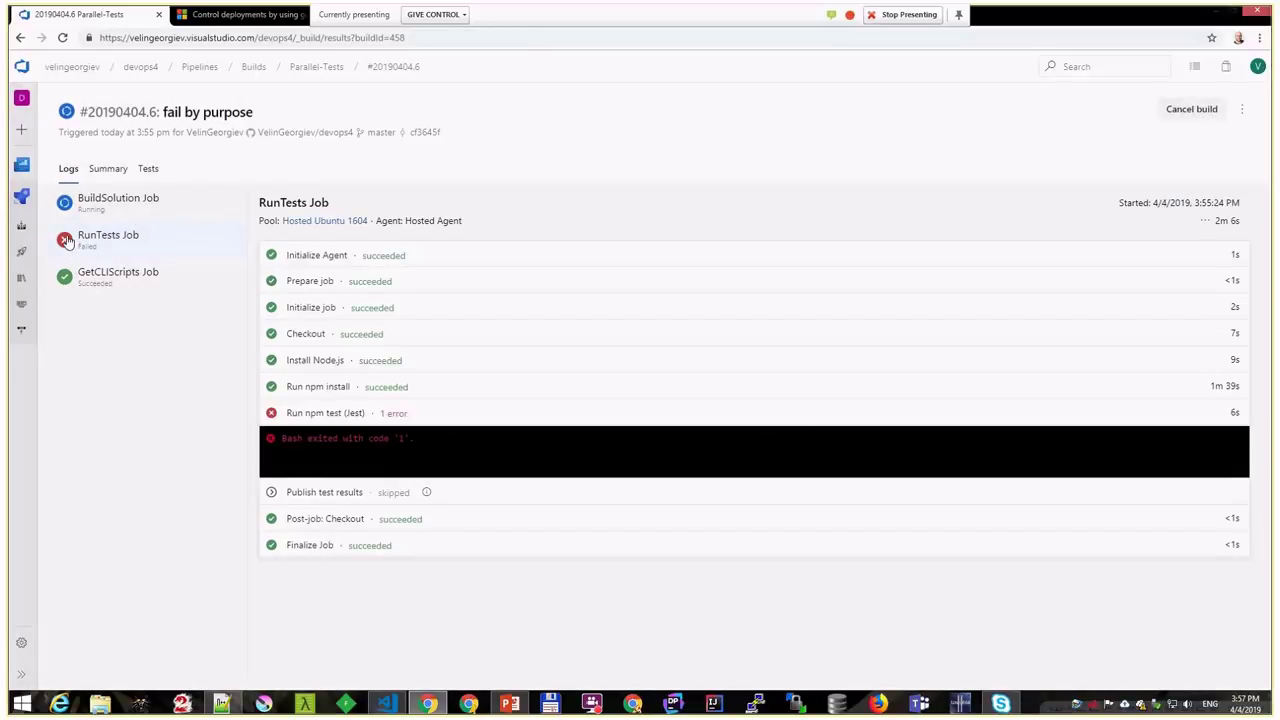
pyautogui.click(118, 239)
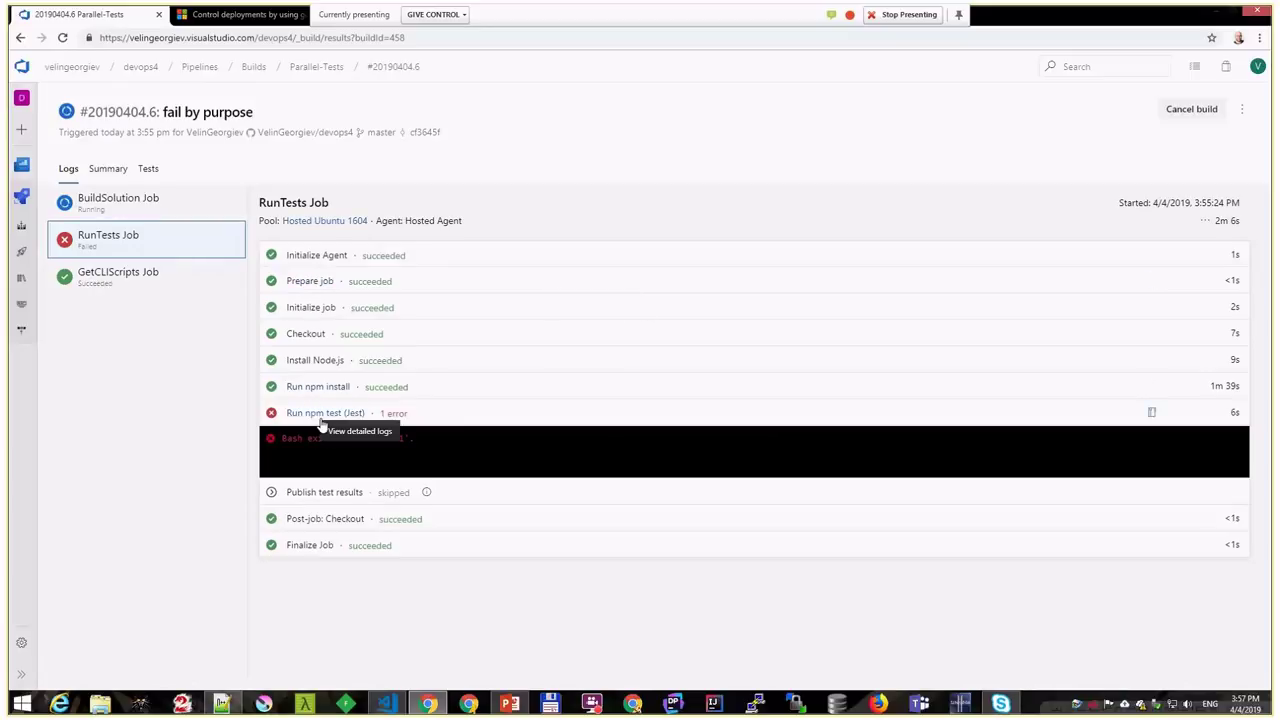
pyautogui.click(406, 409)
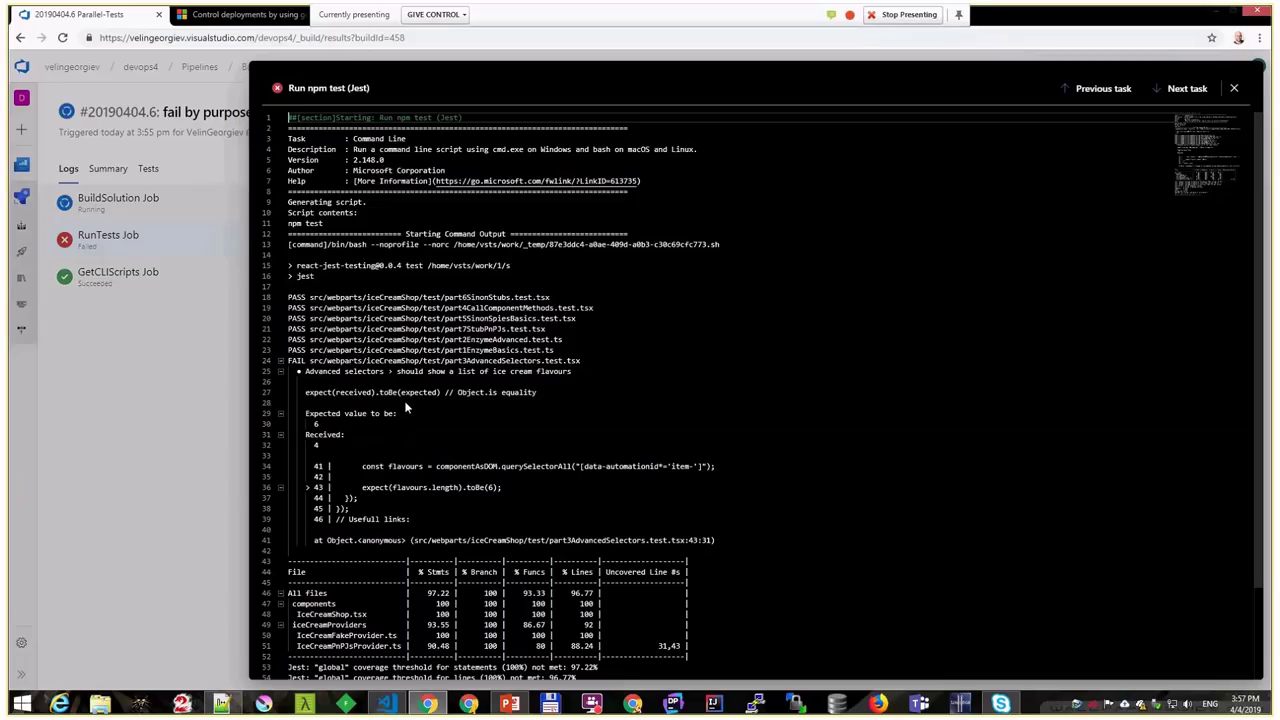
# Step: Highlight the failed ice cream flavours assertion in the Jest log, including its expected and received values
pyautogui.scroll(-1, 406, 409)
pyautogui.moveTo(318, 342); pyautogui.dragTo(526, 486)
pyautogui.click(519, 433)
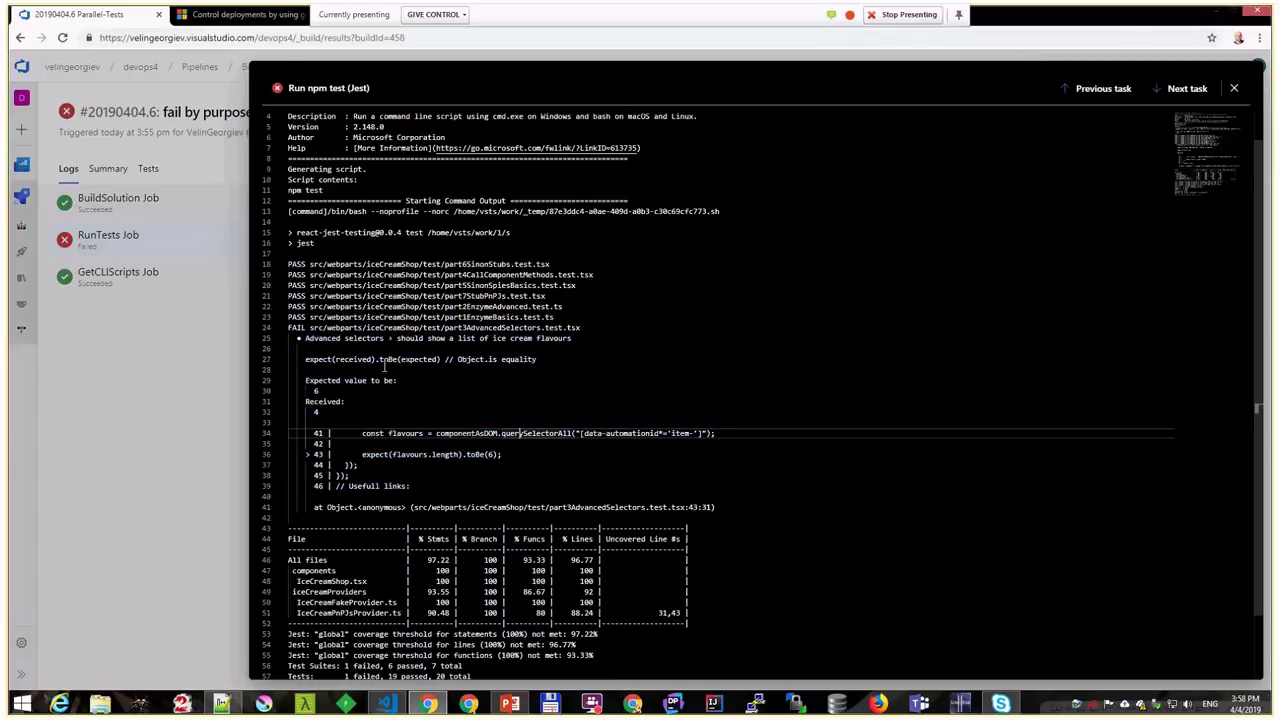
pyautogui.moveTo(305, 380); pyautogui.dragTo(418, 378)
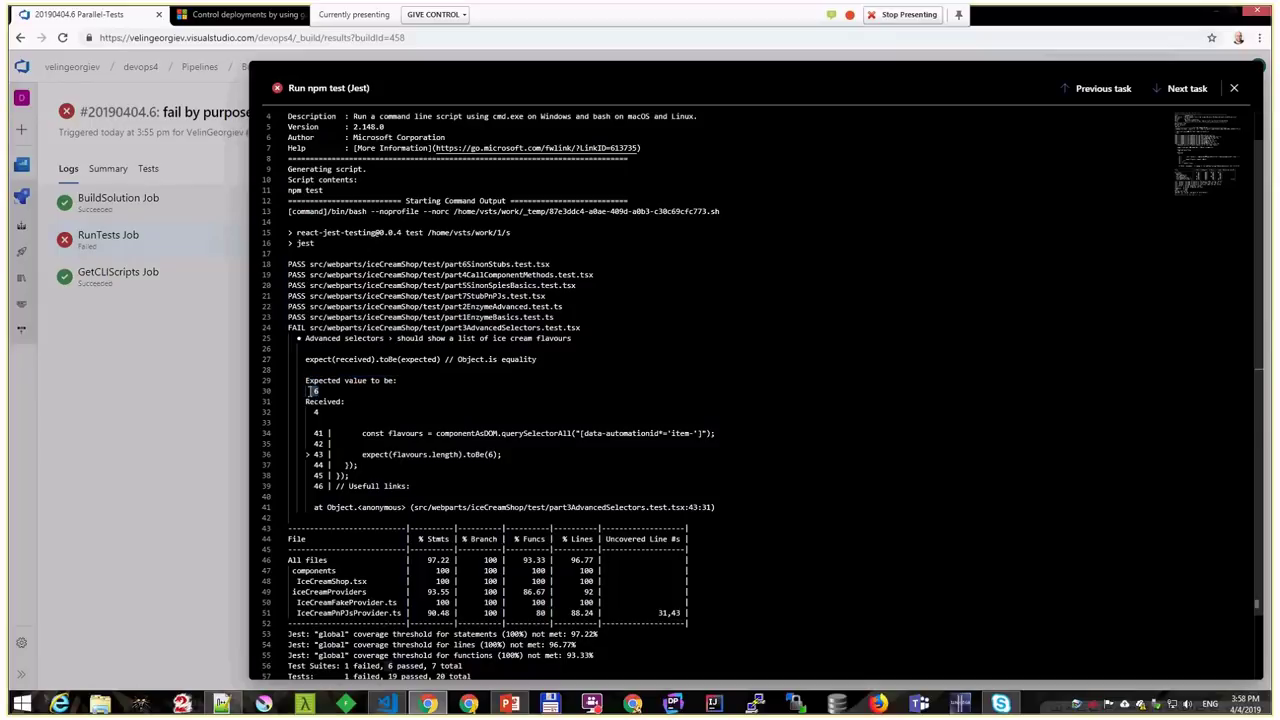
pyautogui.moveTo(305, 401); pyautogui.dragTo(345, 401)
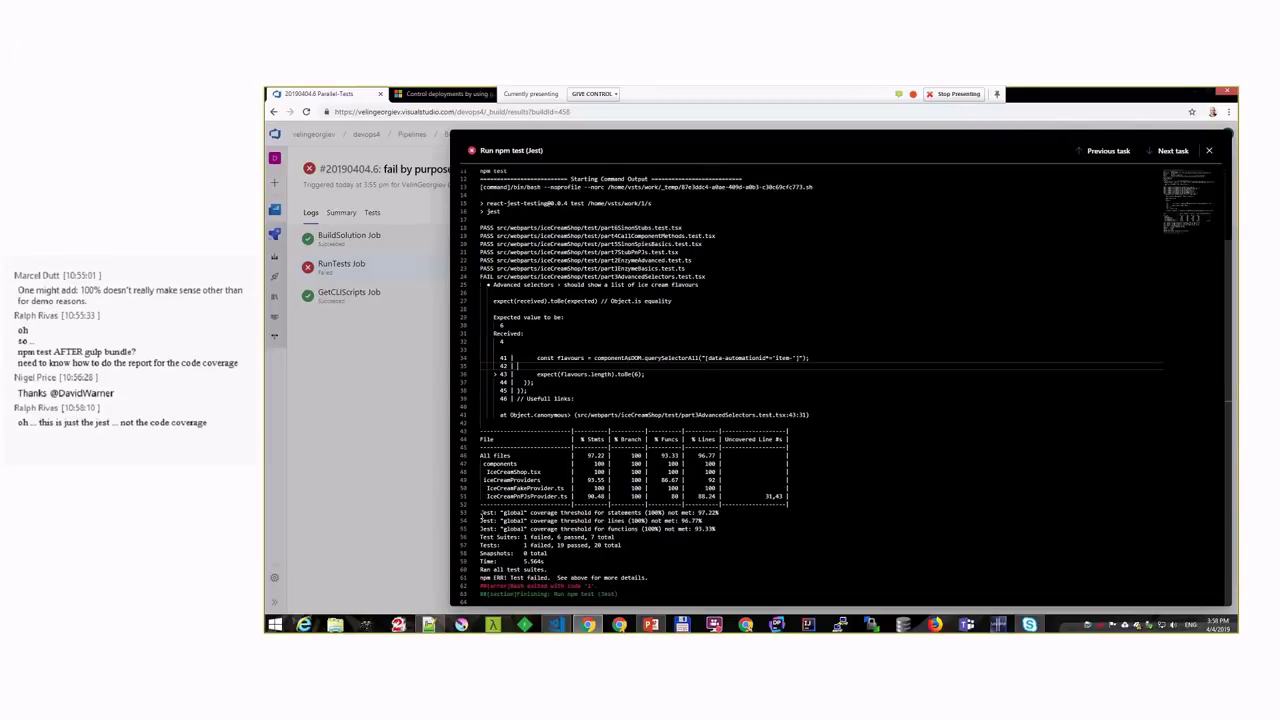
# Step: Highlight the global coverage threshold lines and the statement coverage of IceCreamPnPJsProvider.ts in the Jest log
pyautogui.moveTo(481, 512); pyautogui.dragTo(722, 530)
pyautogui.click(742, 503)
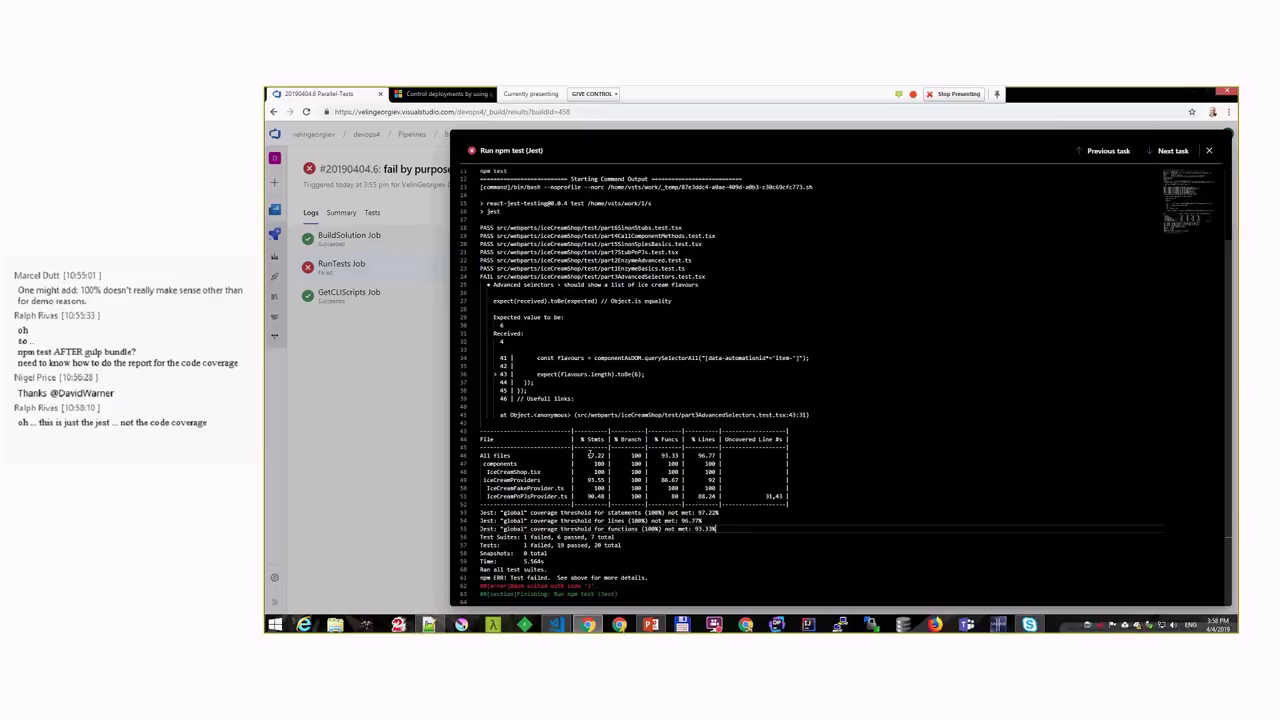
pyautogui.moveTo(587, 480); pyautogui.dragTo(610, 497)
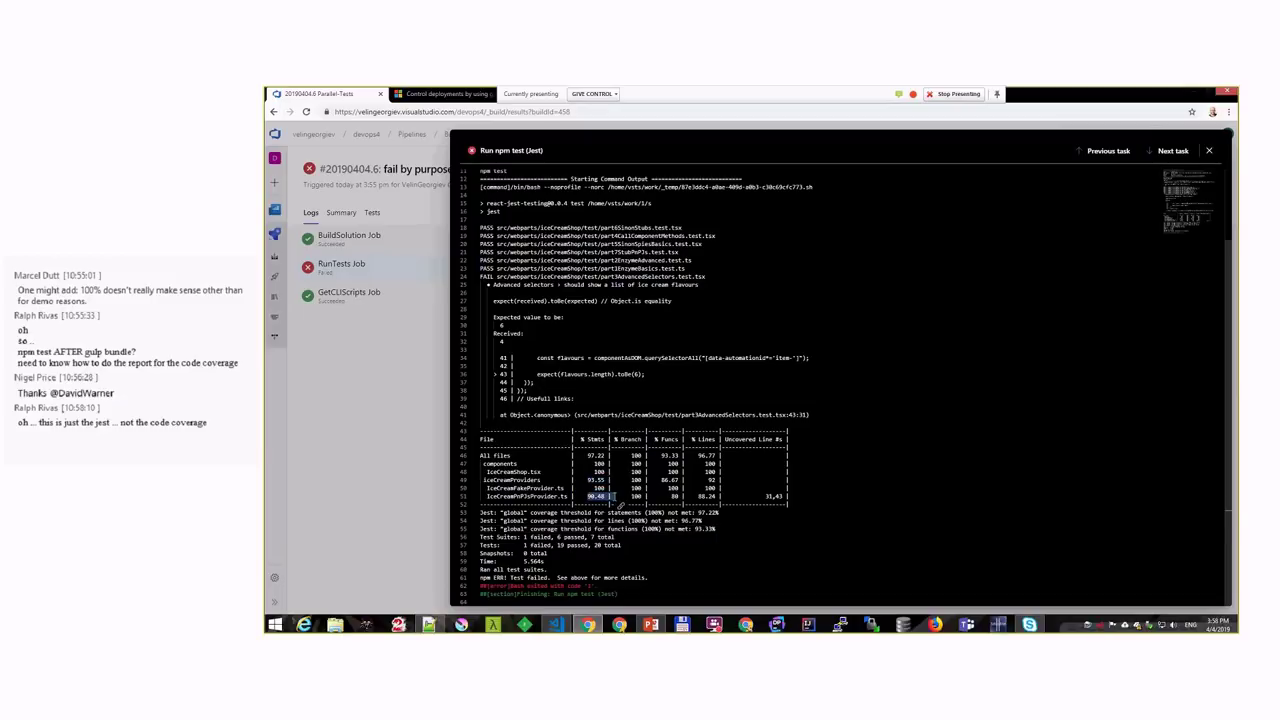
pyautogui.moveTo(480, 512); pyautogui.dragTo(734, 531)
pyautogui.click(734, 531)
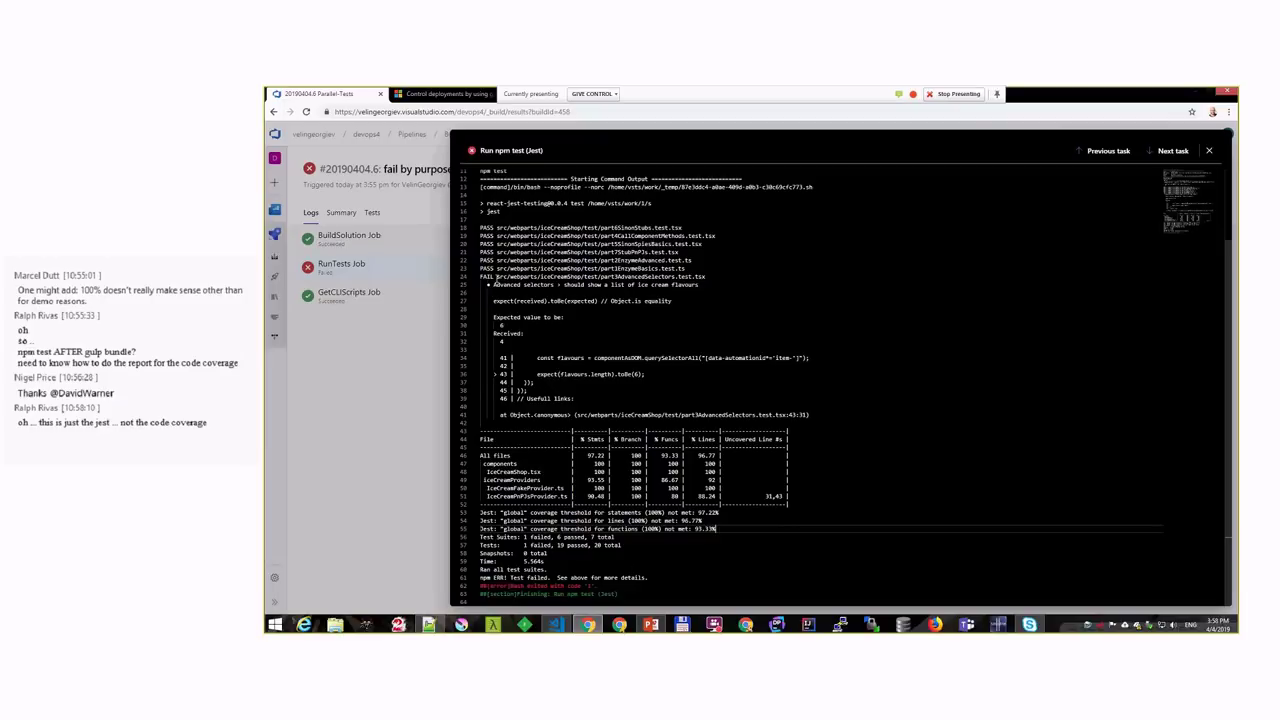
# Step: Highlight the part3AdvancedSelectors.test.tsx failure block and the coverage threshold lines down to the test suites summary
pyautogui.moveTo(494, 277); pyautogui.dragTo(577, 400)
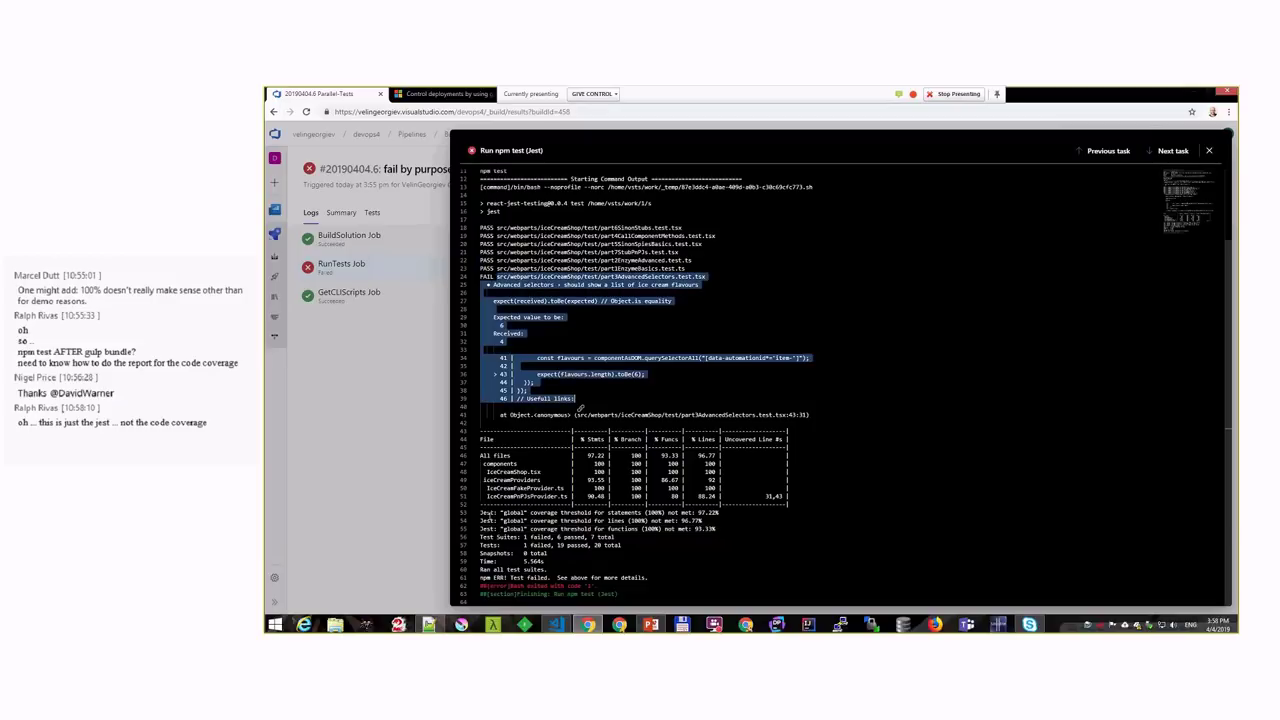
pyautogui.moveTo(481, 511); pyautogui.dragTo(616, 538)
pyautogui.click(616, 538)
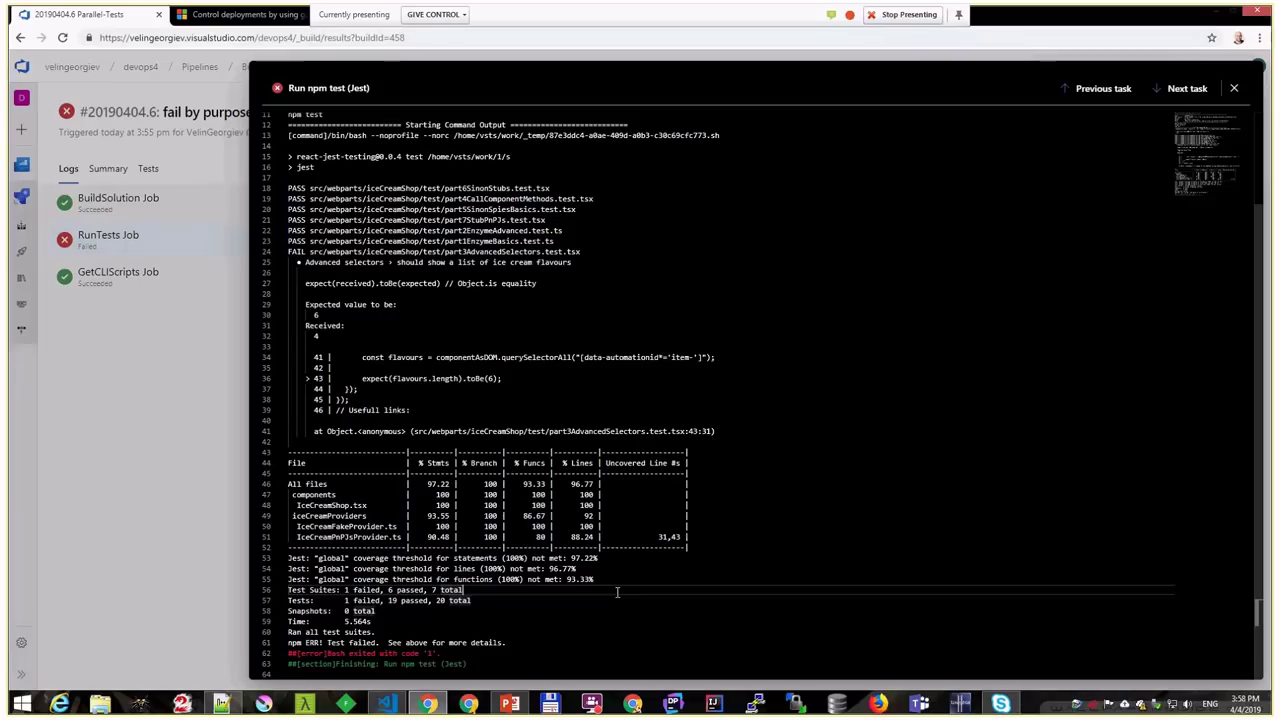